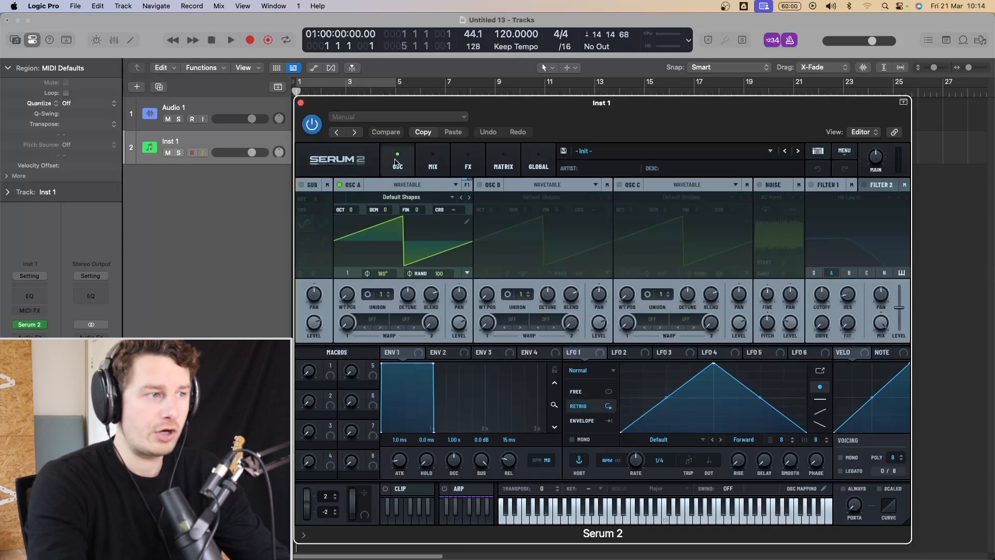
# Step: Look through Serum 2's Mix, FX, Matrix and Global pages
pyautogui.click(431, 164)
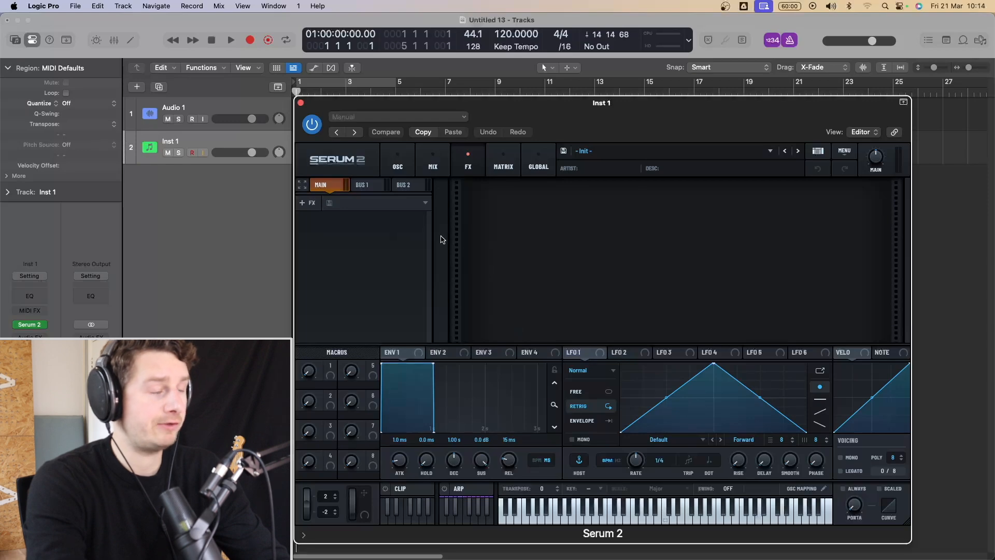
pyautogui.click(504, 162)
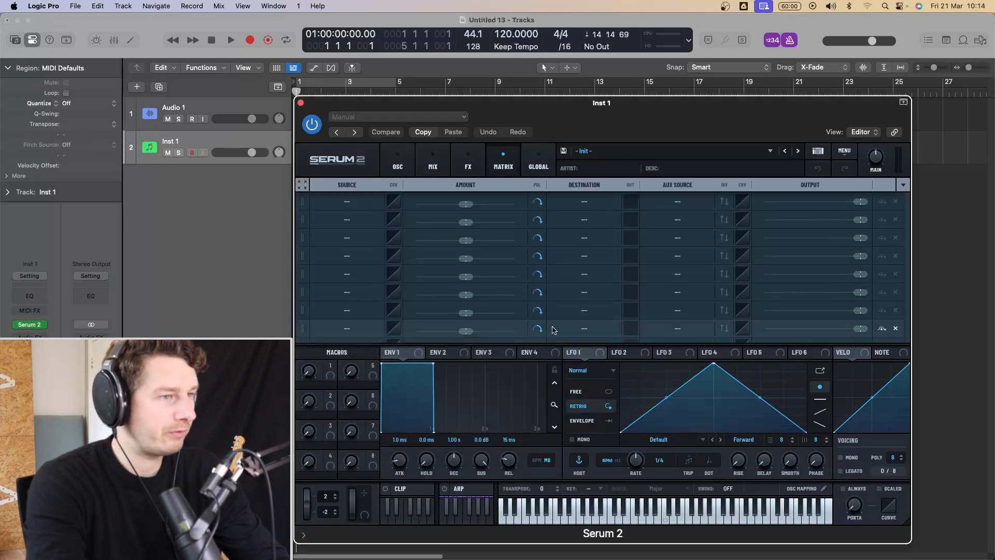
pyautogui.click(541, 155)
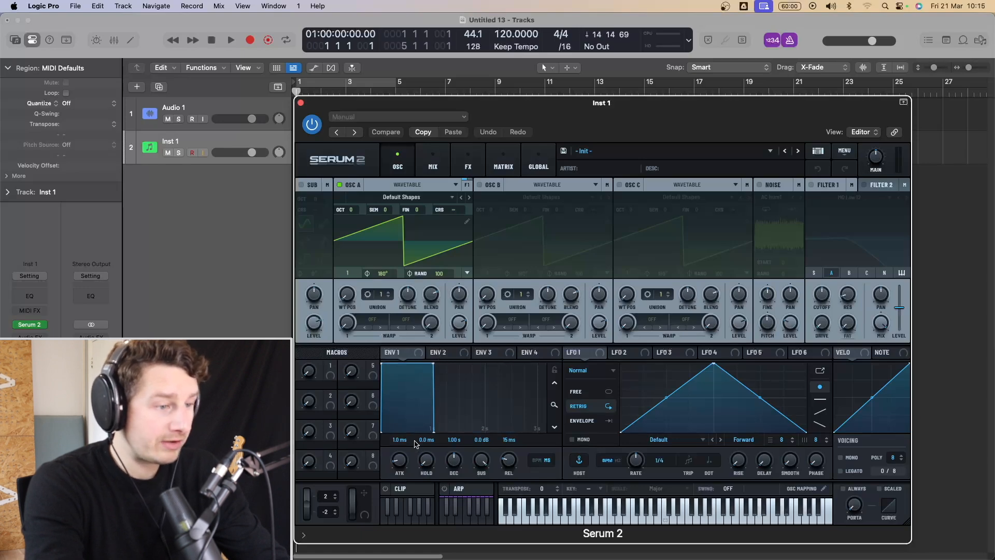
# Step: Toggle Envelope 1 timing to BPM and back to ms, and set LFO 1 to Free after checking its type options
pyautogui.click(539, 464)
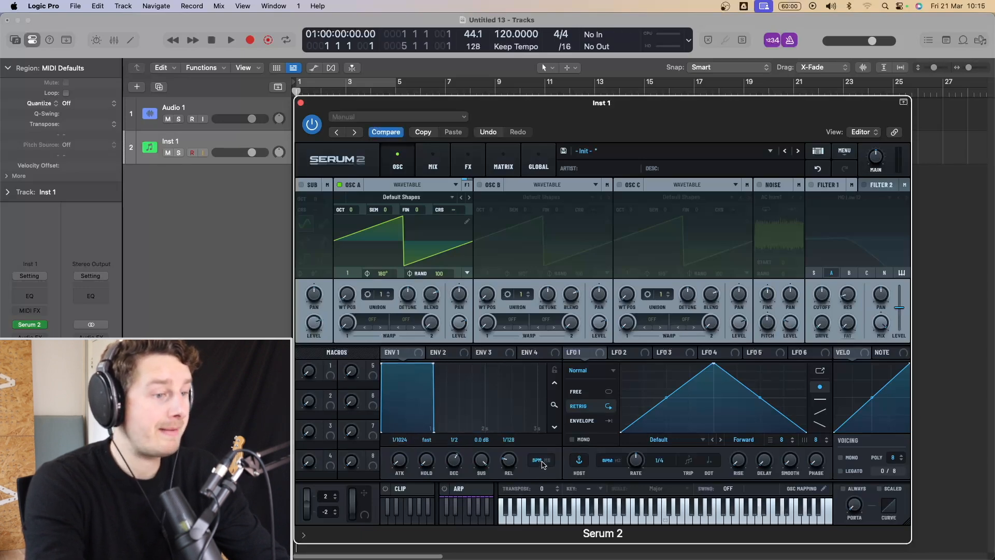
pyautogui.click(542, 463)
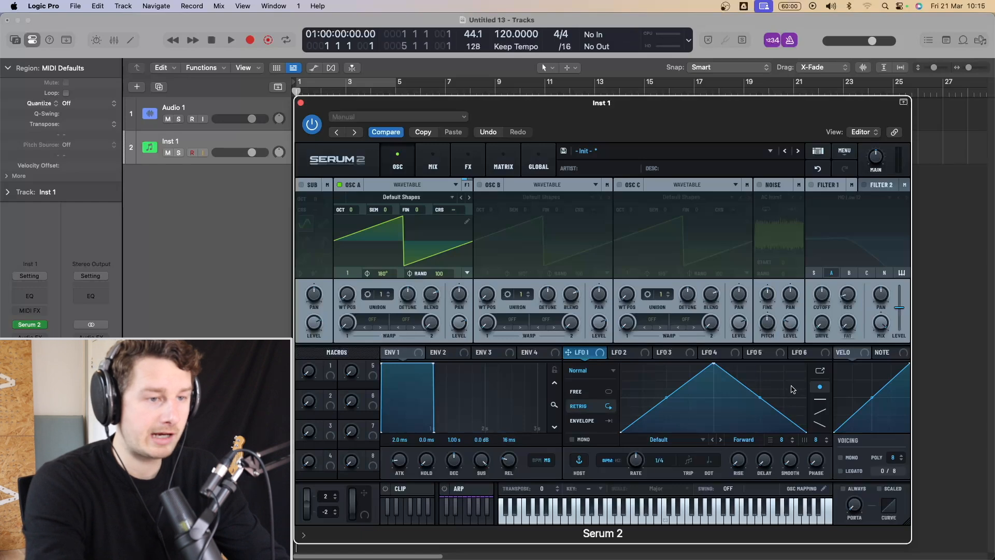
pyautogui.click(617, 392)
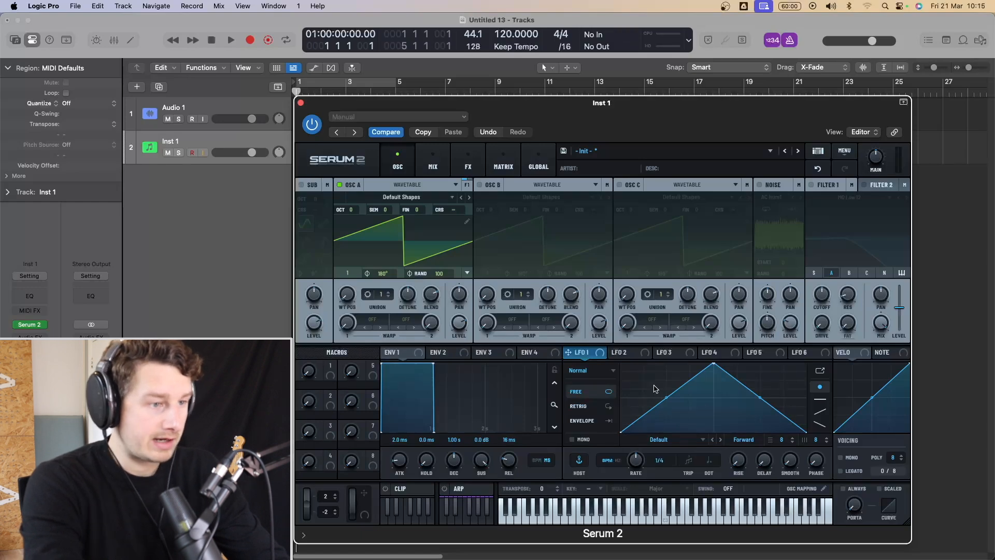
pyautogui.click(614, 372)
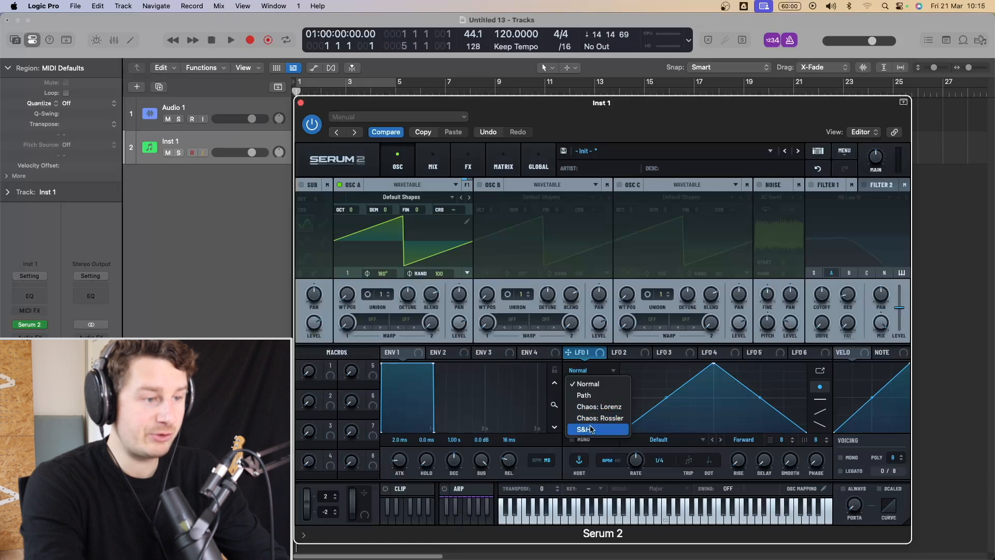
pyautogui.click(642, 387)
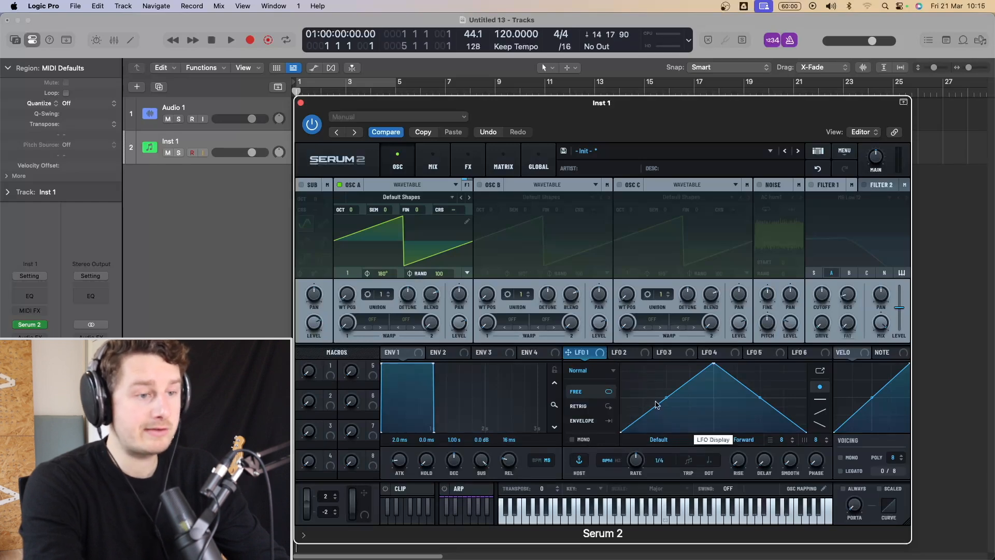
# Step: Open the clip editor and clear any notes at the start of Clip 1
pyautogui.click(410, 490)
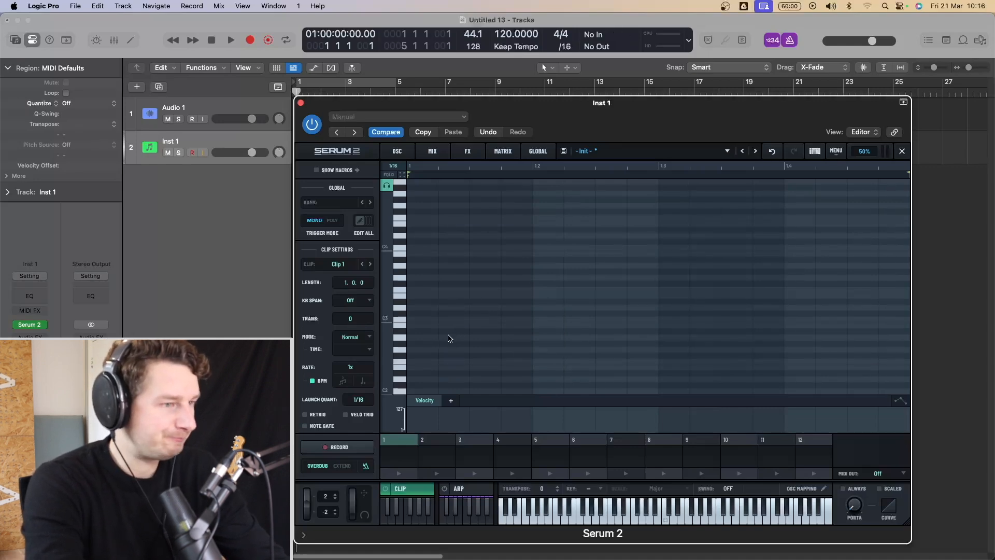
pyautogui.moveTo(588, 290); pyautogui.dragTo(375, 377)
pyautogui.press('BackSpace')
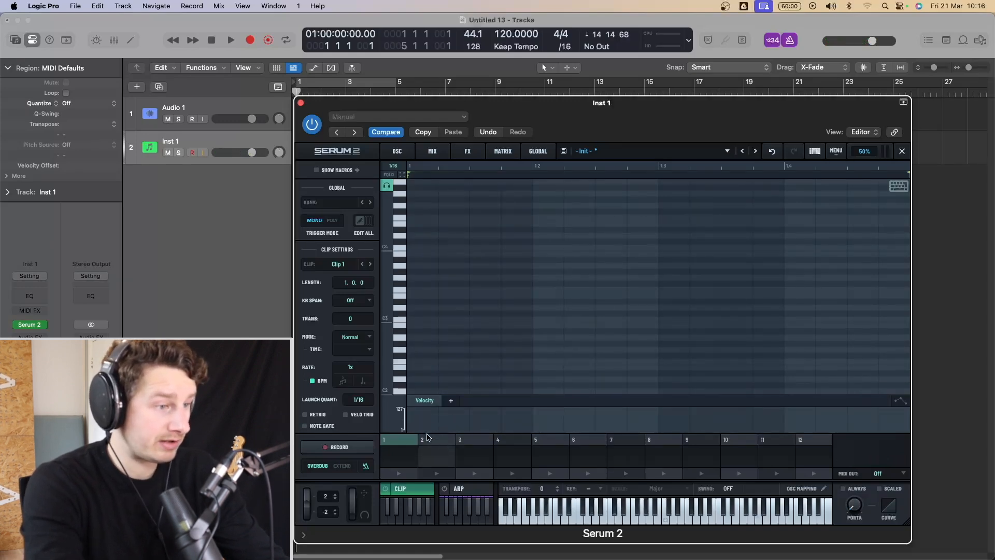
# Step: Add a C3 note at the start of Clip 1 and view the lane types that can be added beside Velocity
pyautogui.click(437, 320)
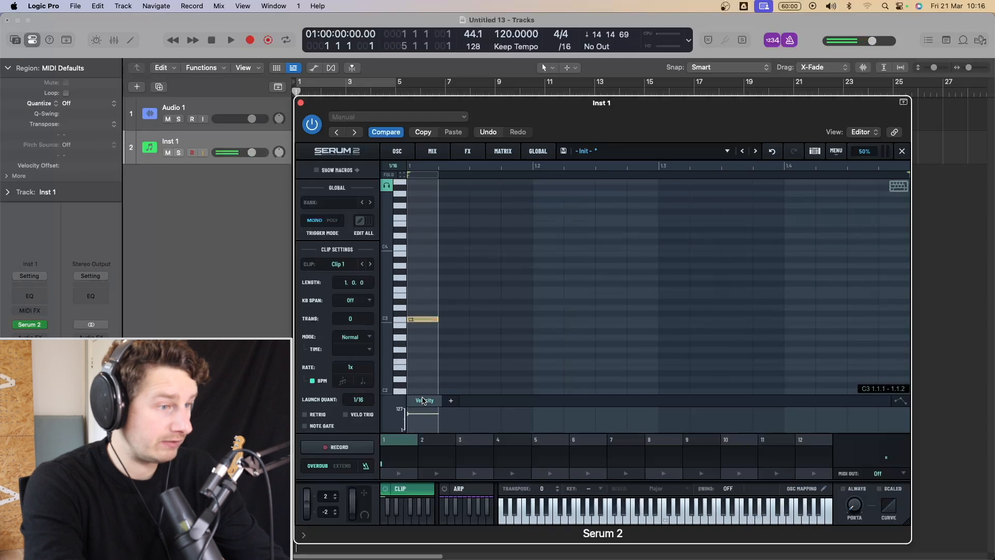
pyautogui.click(451, 400)
pyautogui.moveTo(473, 417)
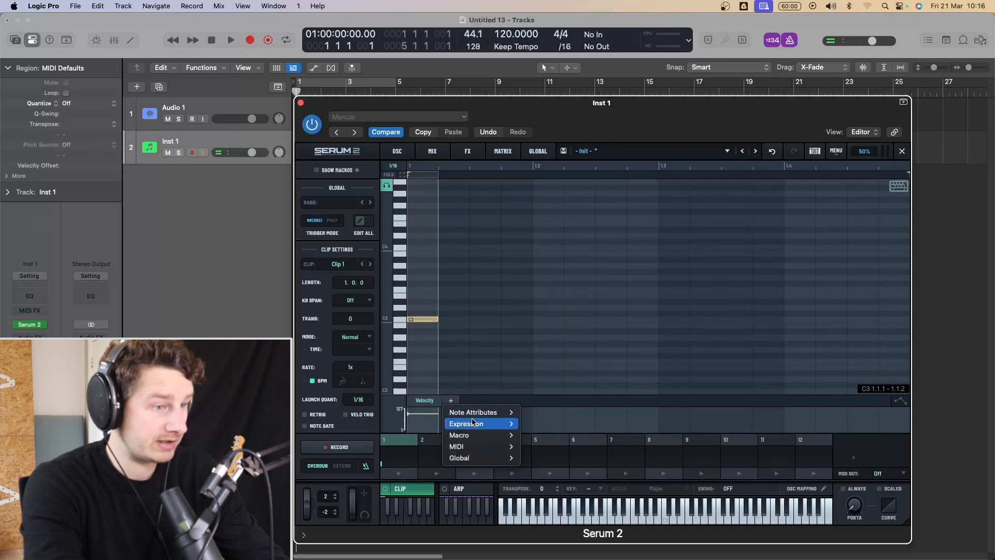
pyautogui.moveTo(477, 448)
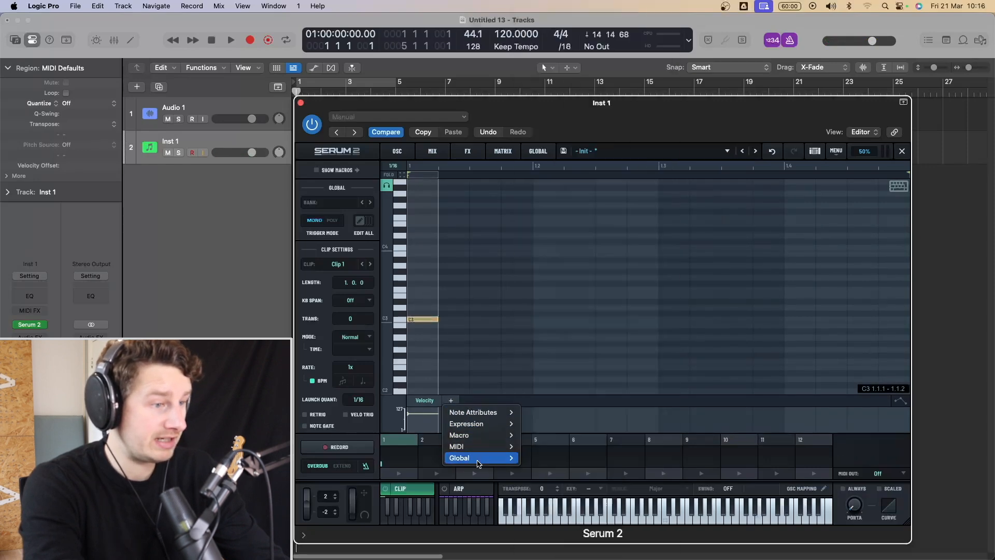
# Step: Delete the C3 note from Clip 1
pyautogui.click(487, 300)
pyautogui.moveTo(497, 293); pyautogui.dragTo(400, 345)
pyautogui.press('Delete')
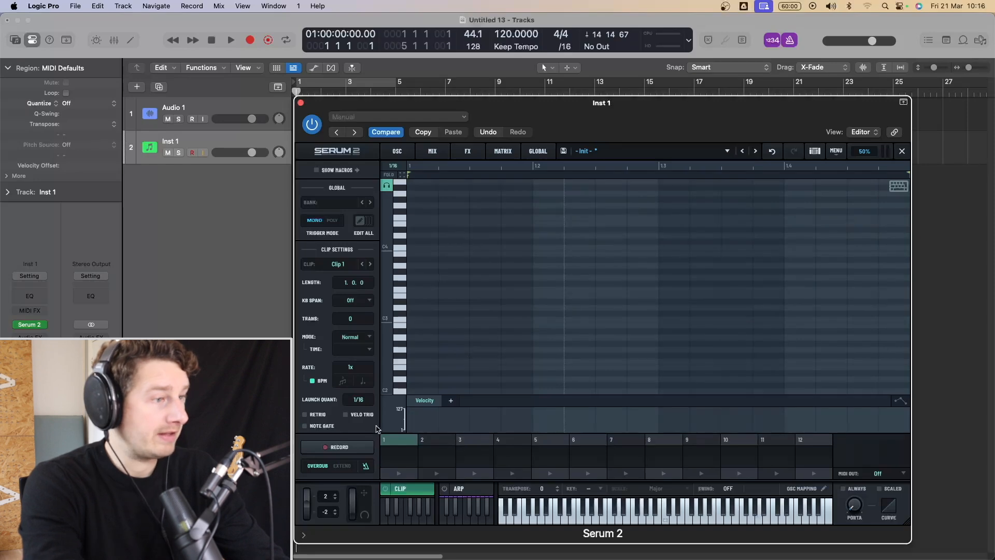
# Step: Step through the clip presets from Blossom 1 until Mariachi 2 Low is loaded in the first slot
pyautogui.click(371, 264)
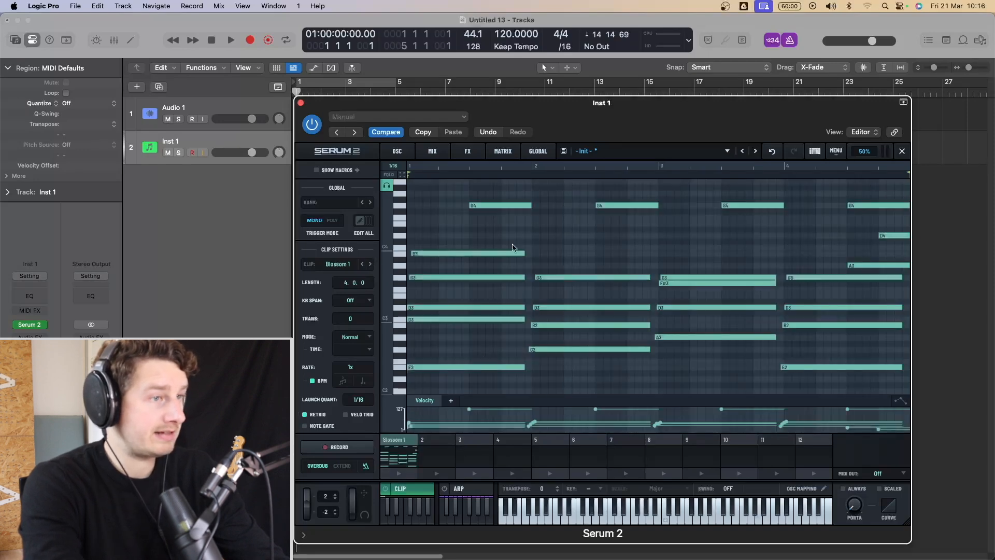
pyautogui.click(371, 265)
pyautogui.click(370, 264)
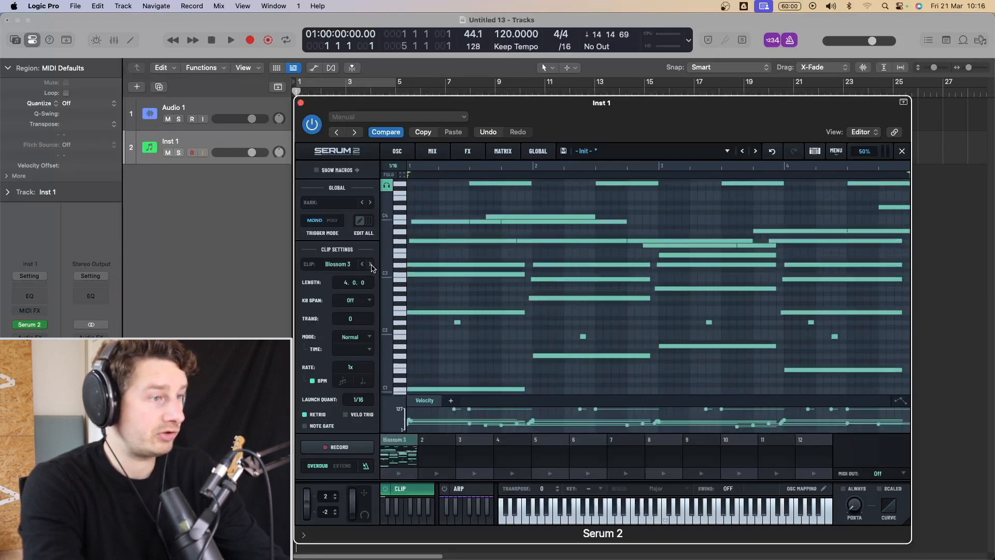
pyautogui.click(371, 265)
pyautogui.click(371, 265)
pyautogui.click(372, 265)
pyautogui.click(372, 265)
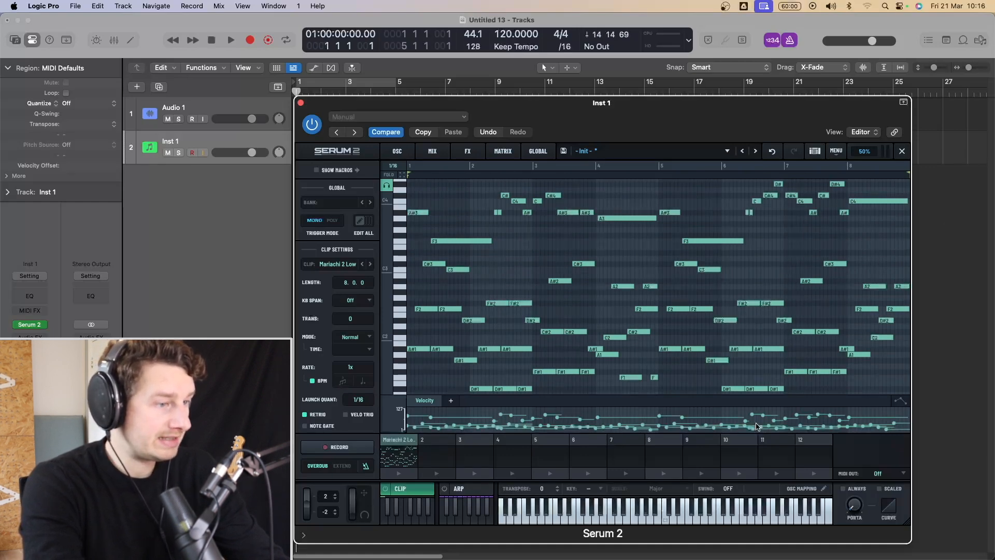
# Step: Show the arpeggiator settings and load the factory arp preset ARP - Aardvark
pyautogui.click(458, 506)
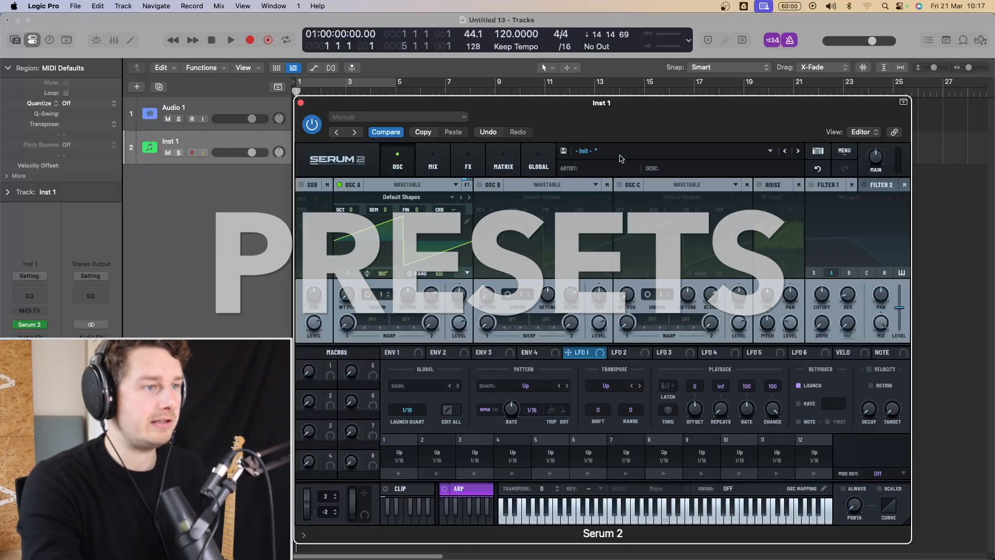
pyautogui.click(644, 156)
pyautogui.moveTo(778, 165)
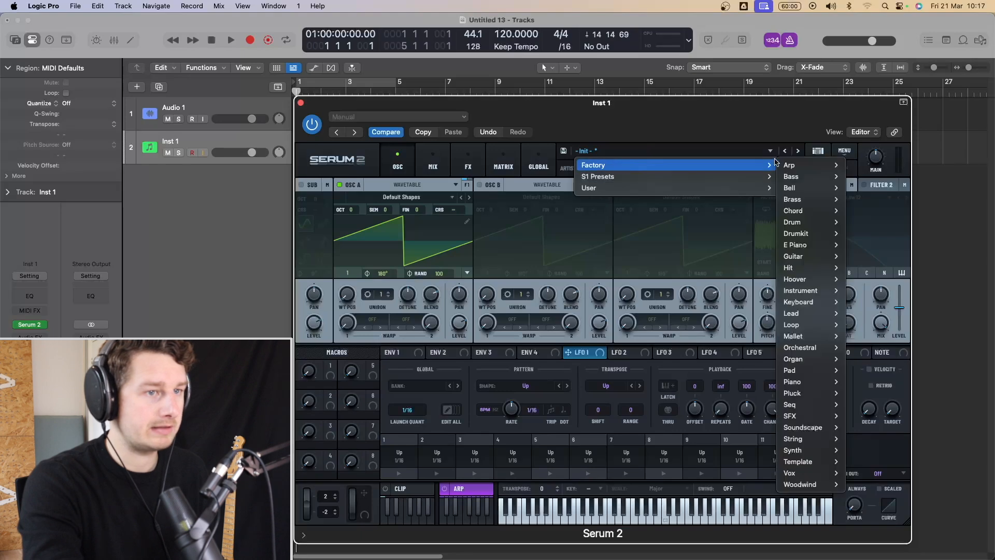
pyautogui.moveTo(809, 165)
pyautogui.click(874, 165)
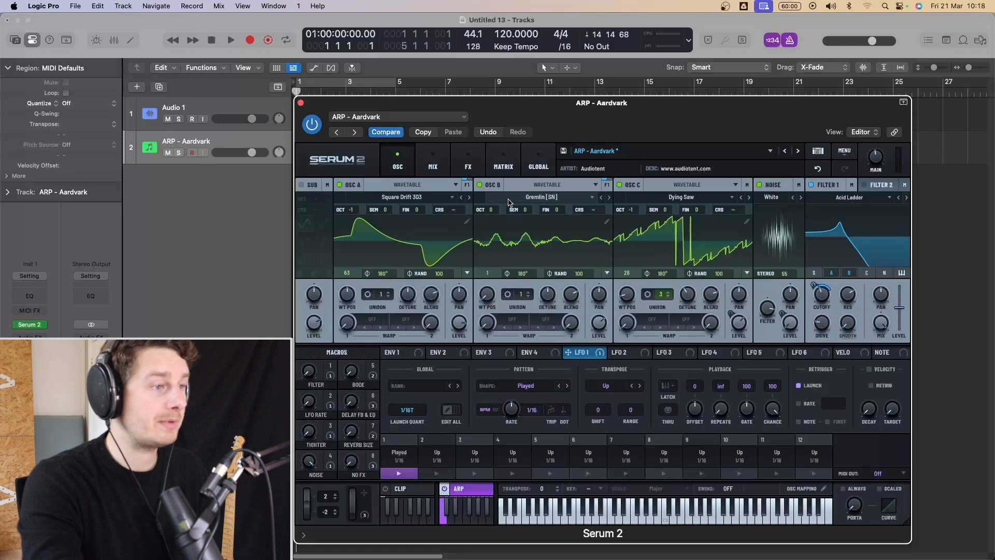
# Step: Browse Oscillator B's wavetables through to No Fundamental Saw, and reload the ARP - Aardvark preset
pyautogui.scroll(-4, 544, 201)
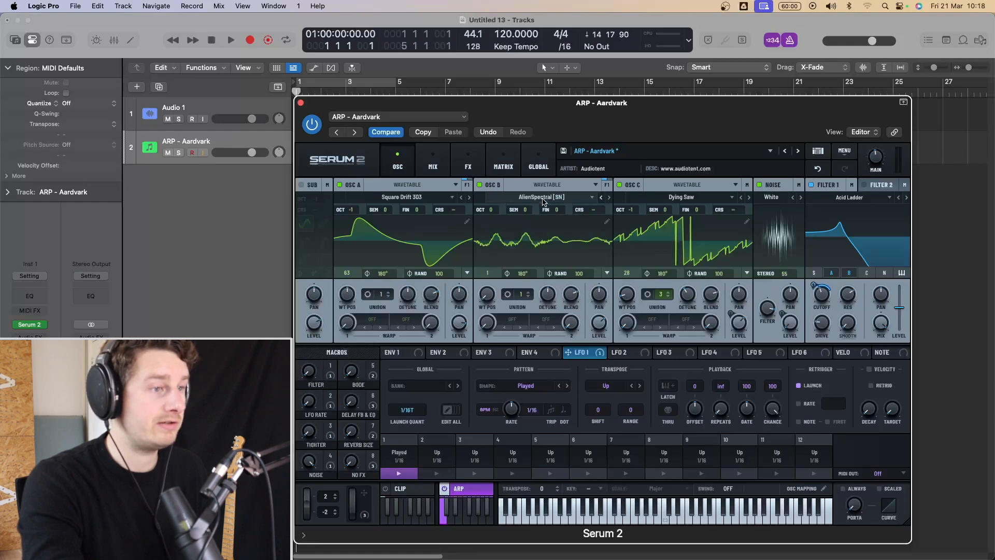
pyautogui.scroll(-4, 544, 201)
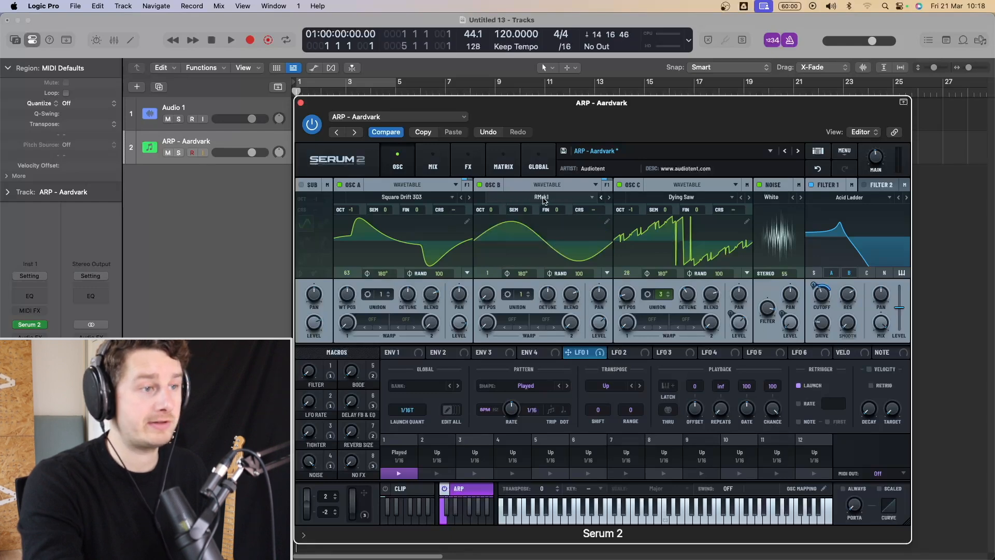
pyautogui.scroll(-4, 569, 201)
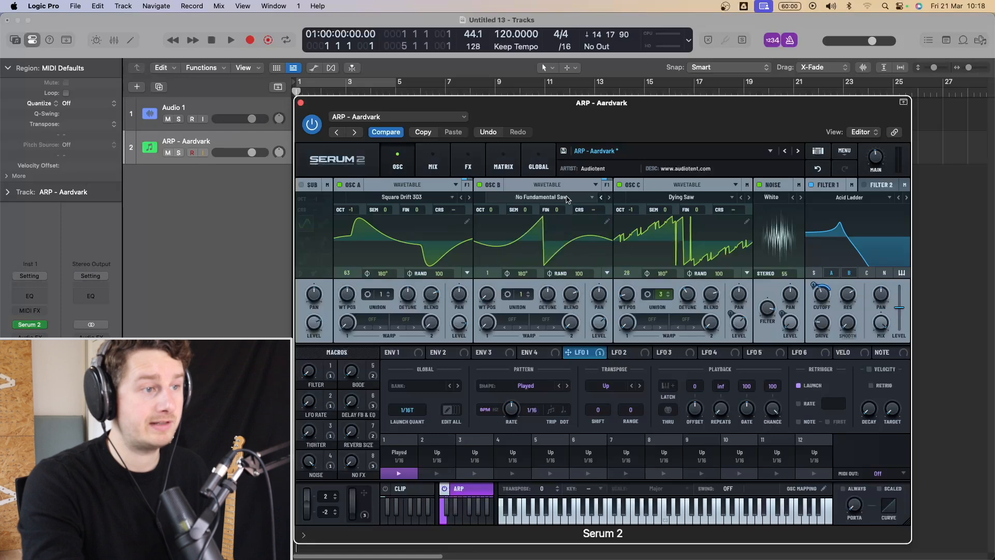
pyautogui.scroll(-6, 566, 201)
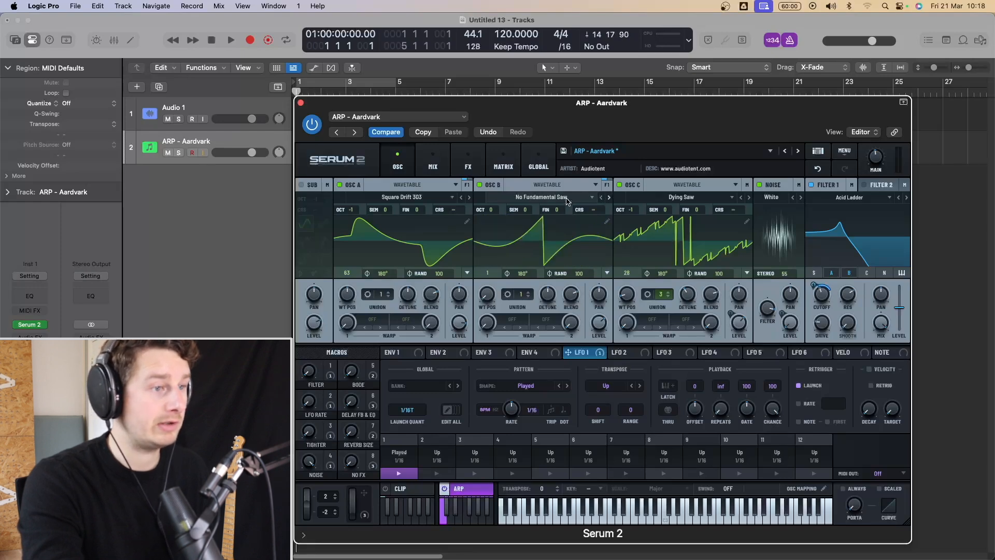
pyautogui.click(798, 152)
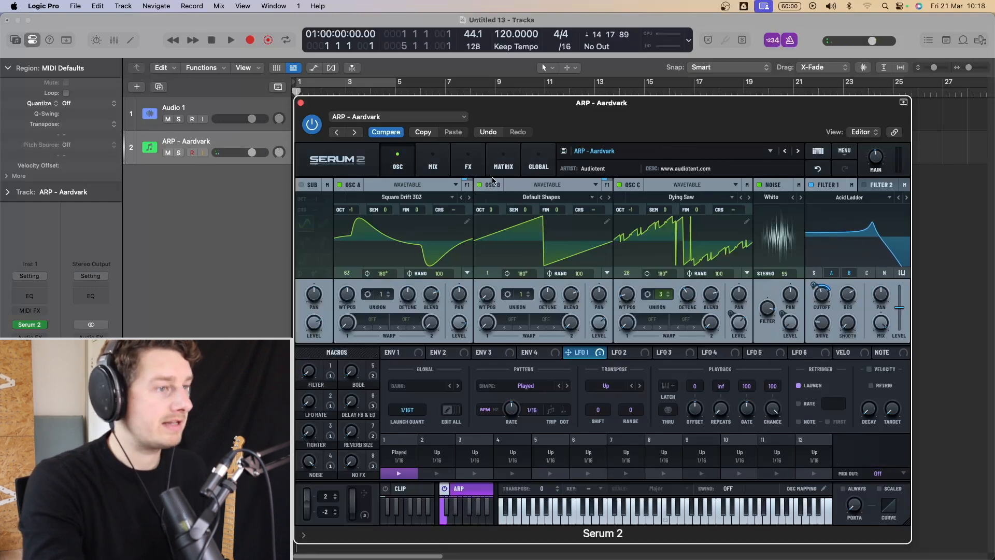
# Step: Open the preset browser and preview the AM - Paddy and AM - Snare - Break presets
pyautogui.click(818, 150)
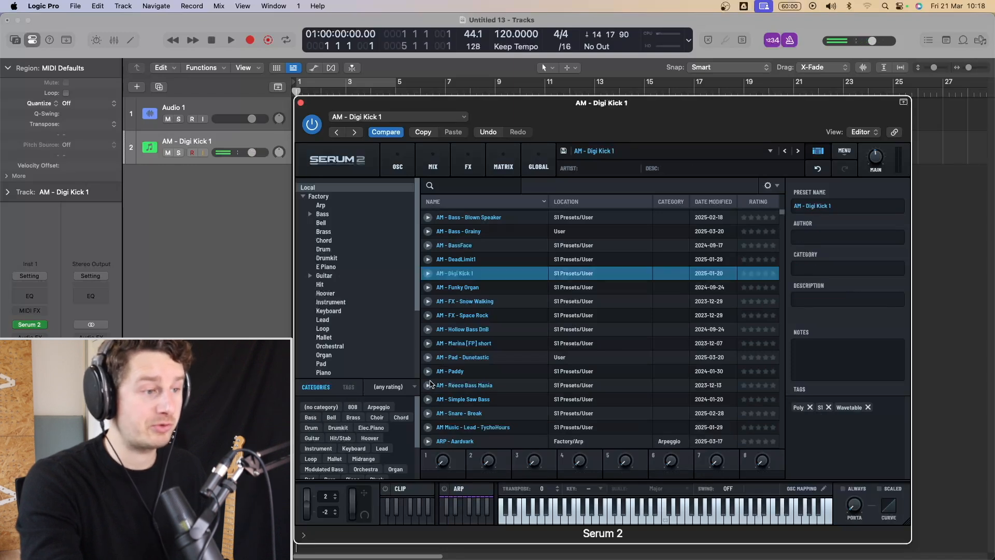
pyautogui.click(428, 372)
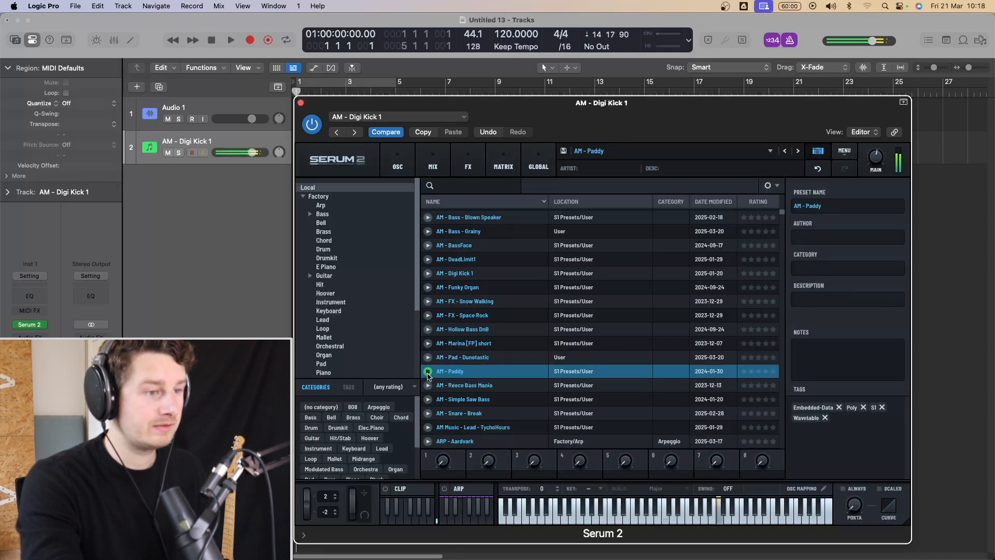
pyautogui.scroll(-4, 570, 387)
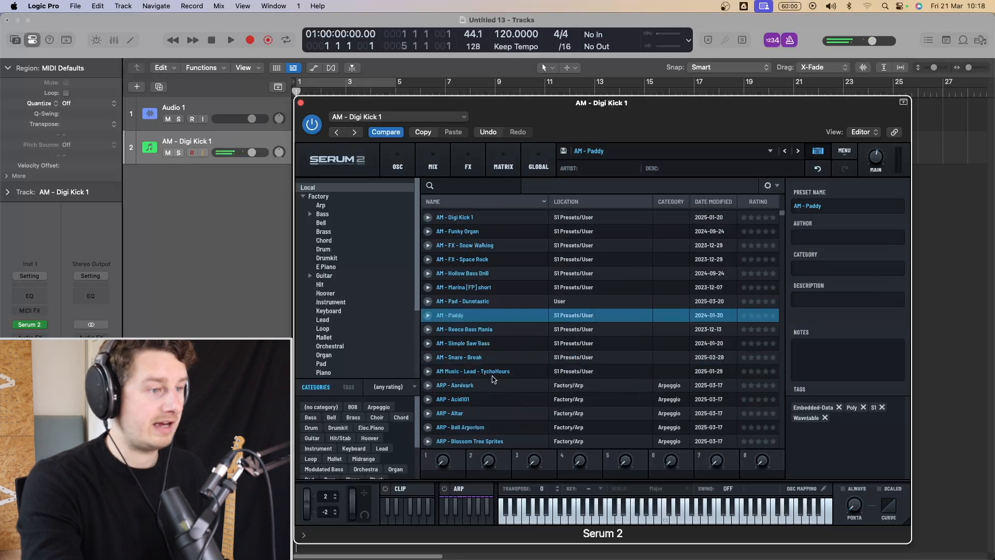
pyautogui.click(428, 358)
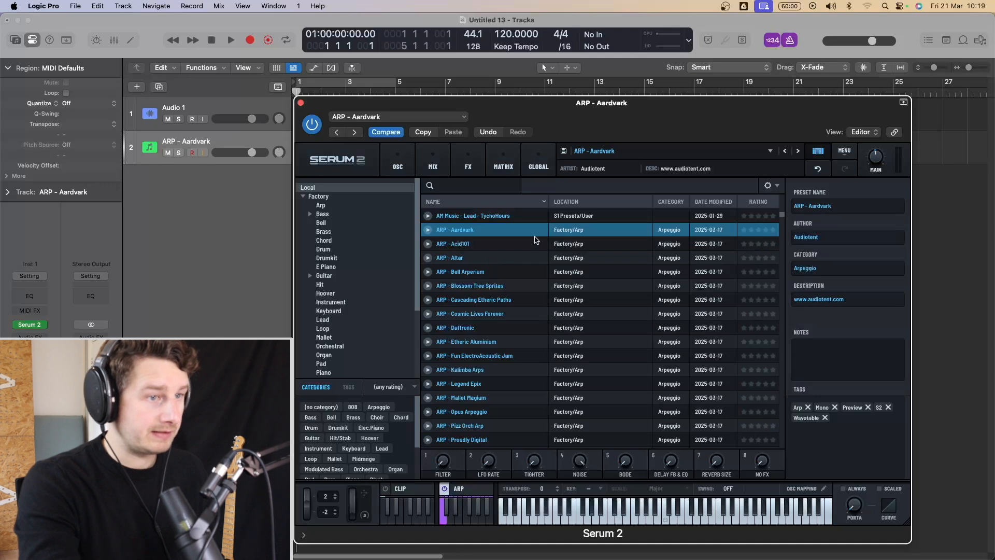
# Step: Preview the arpeggio presets one after another from ARP - Aardvark to ARP - Cascading Etheric Paths
pyautogui.click(428, 231)
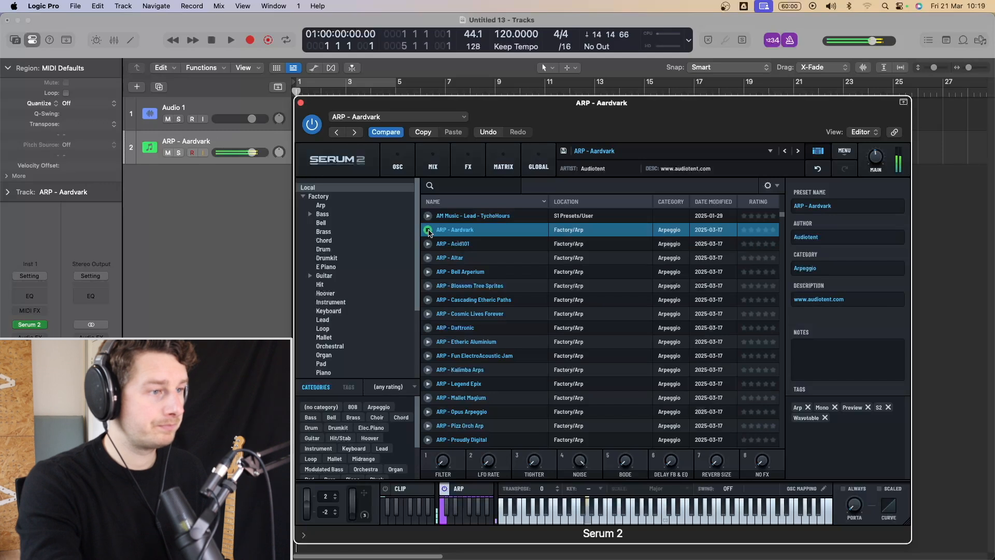
pyautogui.press('Down')
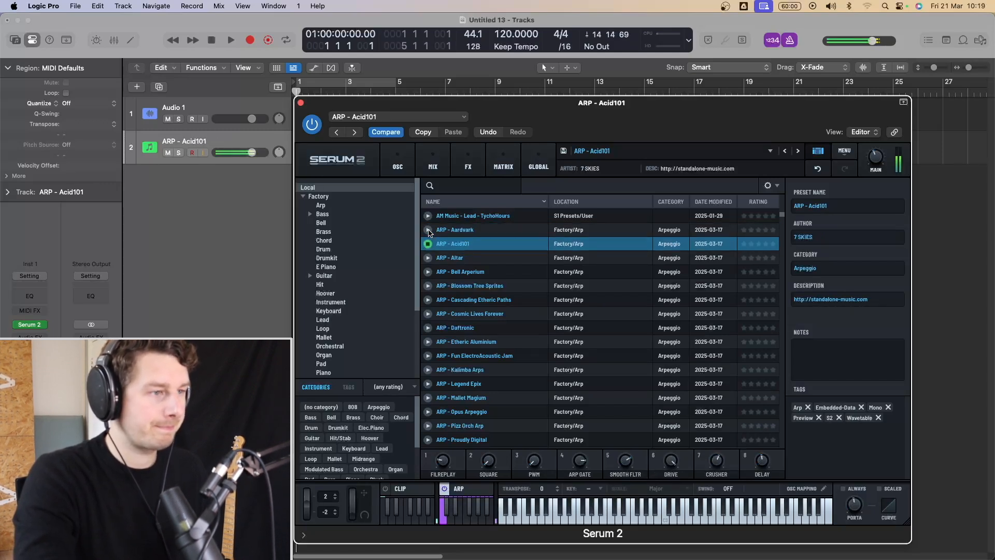
pyautogui.press('Down')
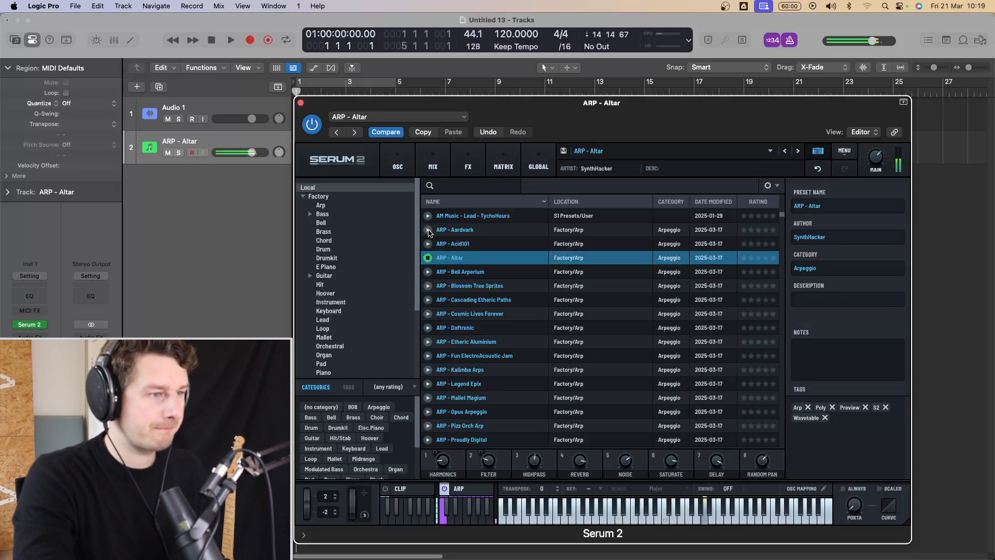
pyautogui.press('Down')
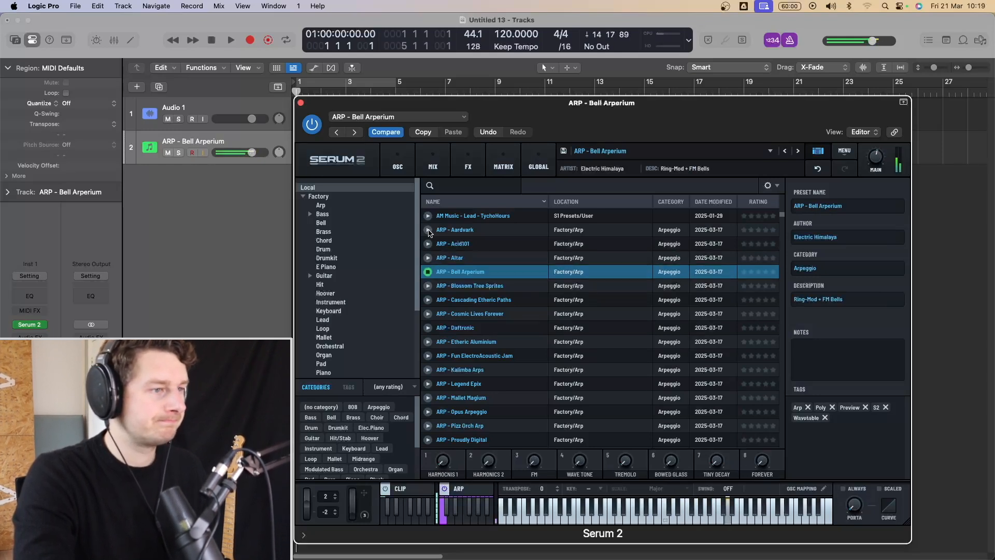
pyautogui.press('Down')
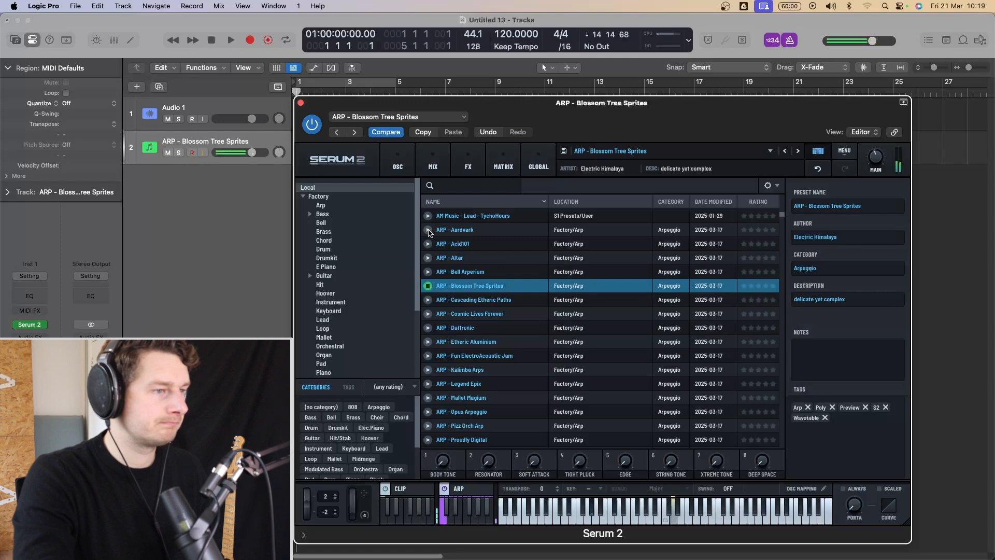
pyautogui.press('Down')
# Step: Load the bass preset BA - 303 Die Treppe from the preset browser
pyautogui.scroll(-5, 457, 311)
pyautogui.click(461, 374)
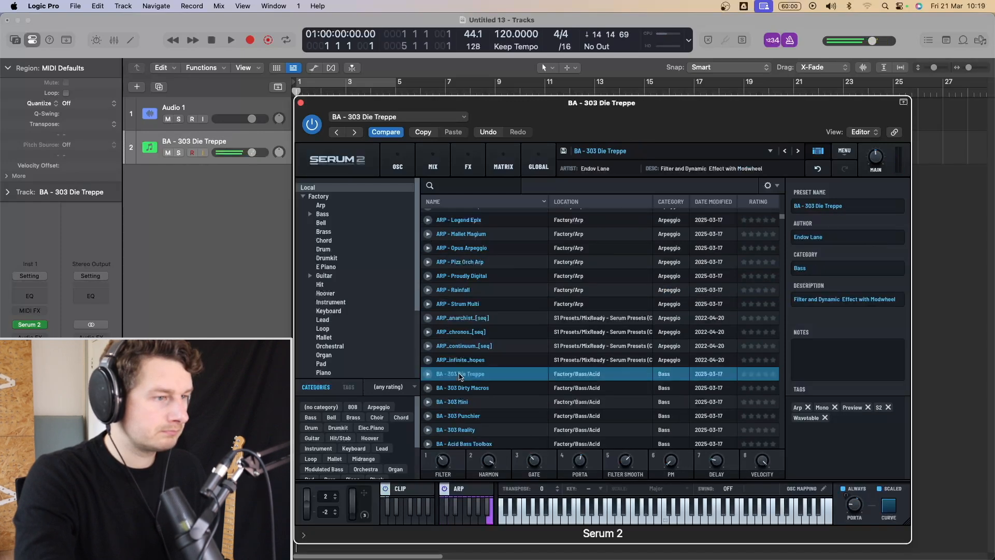
# Step: Return to the oscillator page and preview the acid bass presets in order from BA - 303 Dirty Macros to BA - Citrus
pyautogui.scroll(-1, 508, 274)
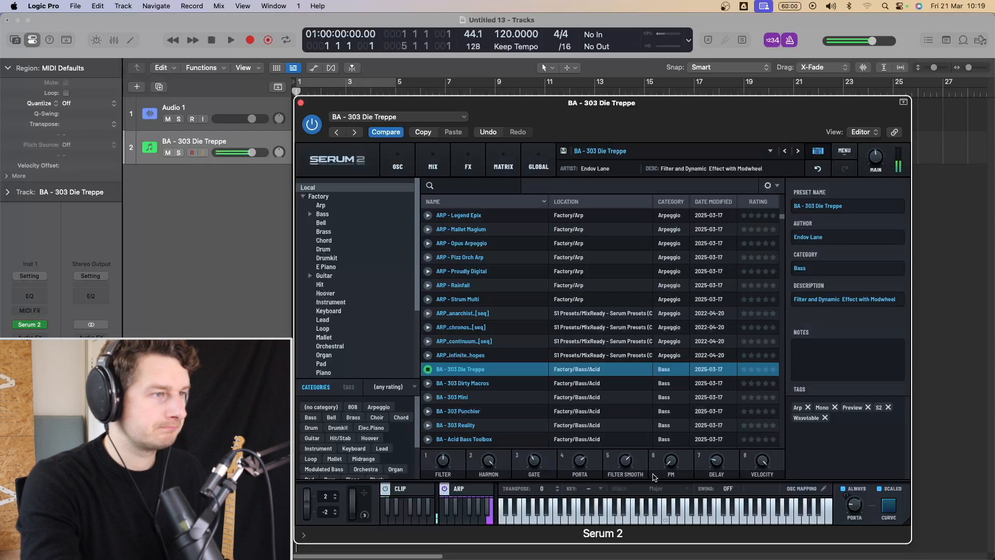
pyautogui.click(409, 165)
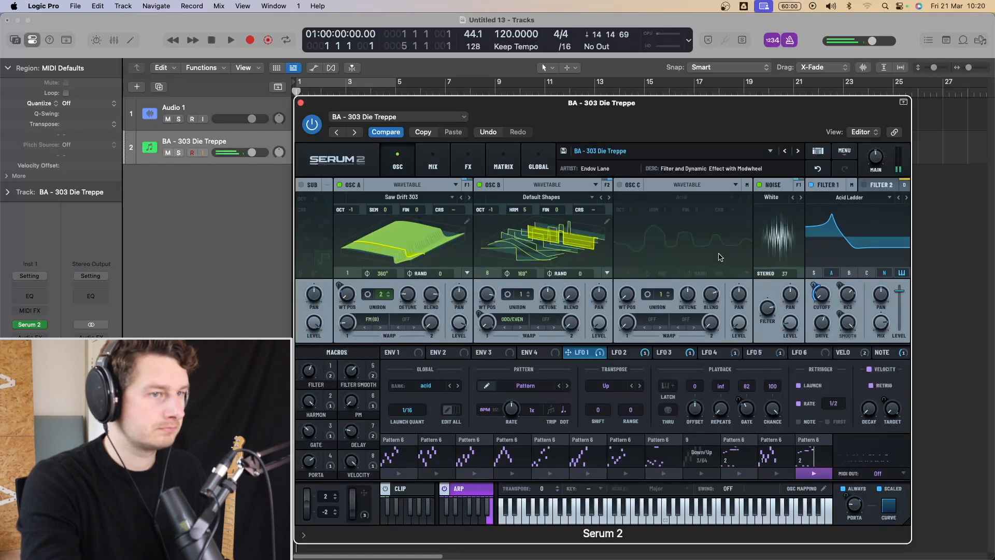
pyautogui.click(798, 151)
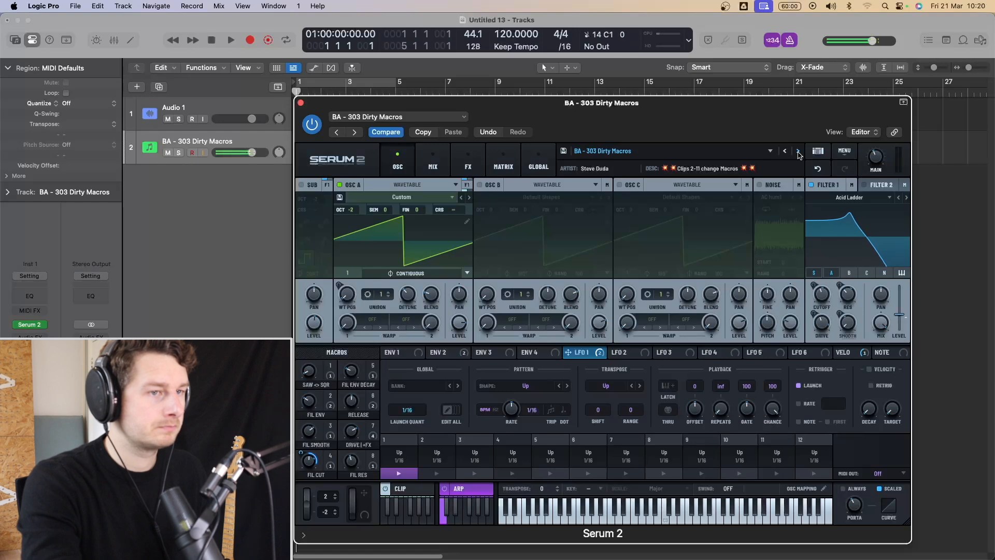
pyautogui.click(798, 151)
pyautogui.click(799, 151)
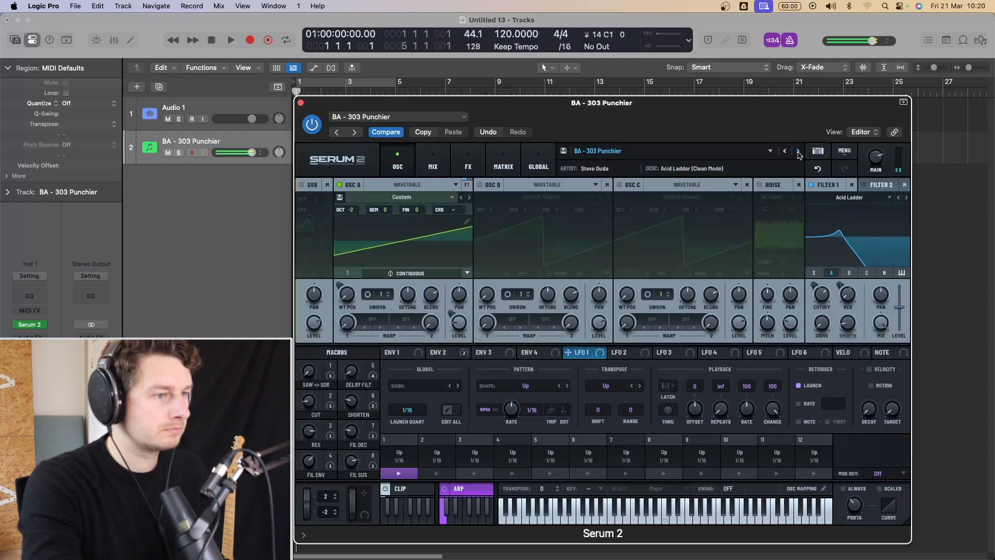
pyautogui.click(799, 151)
pyautogui.click(799, 151)
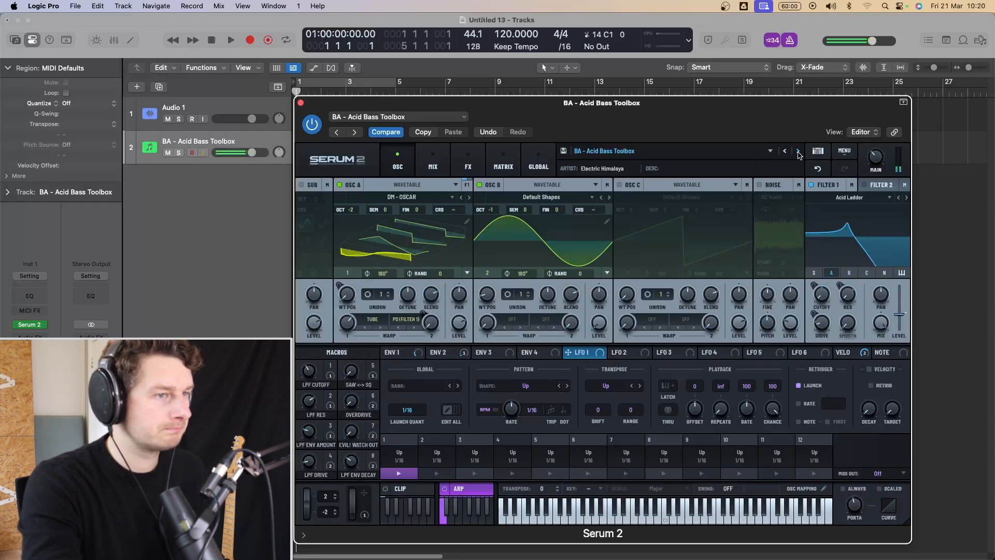
pyautogui.click(798, 151)
# Step: Load the BA - Basist preset from the factory Electric bass presets
pyautogui.click(686, 152)
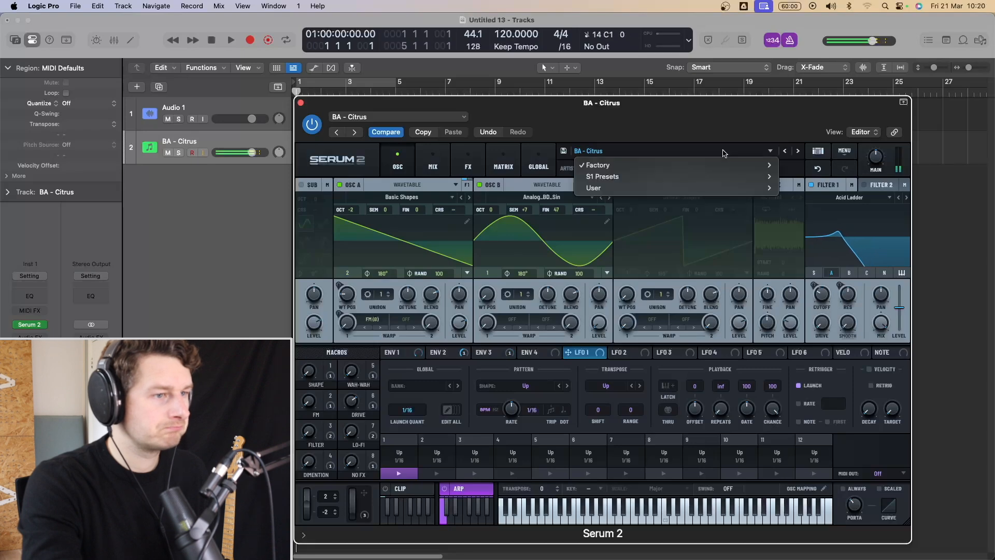
pyautogui.moveTo(681, 167)
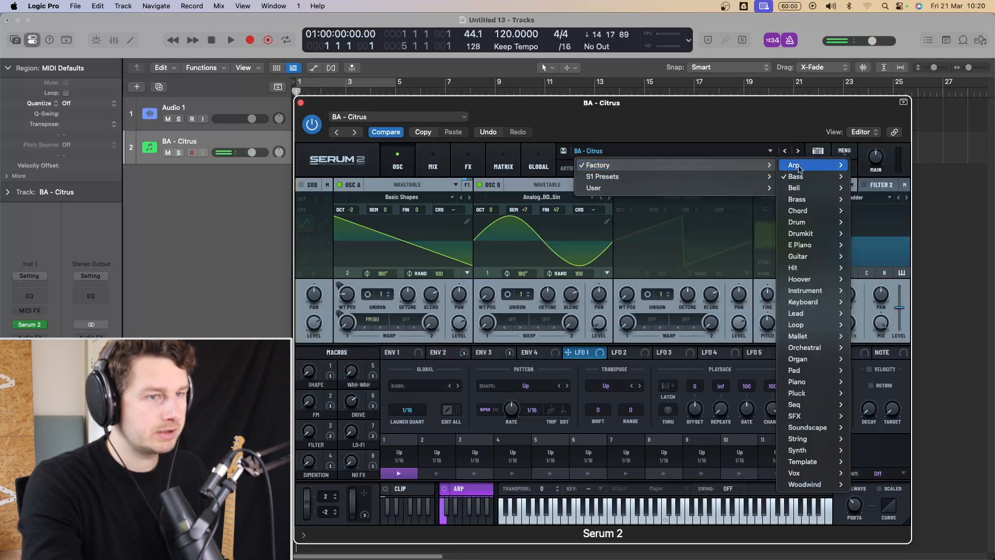
pyautogui.moveTo(809, 177)
pyautogui.moveTo(884, 193)
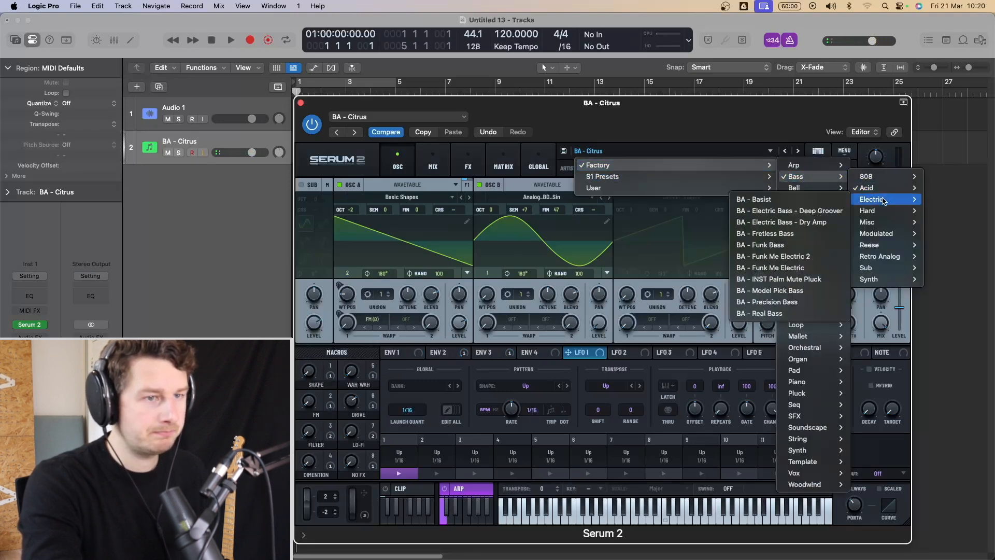
pyautogui.click(776, 204)
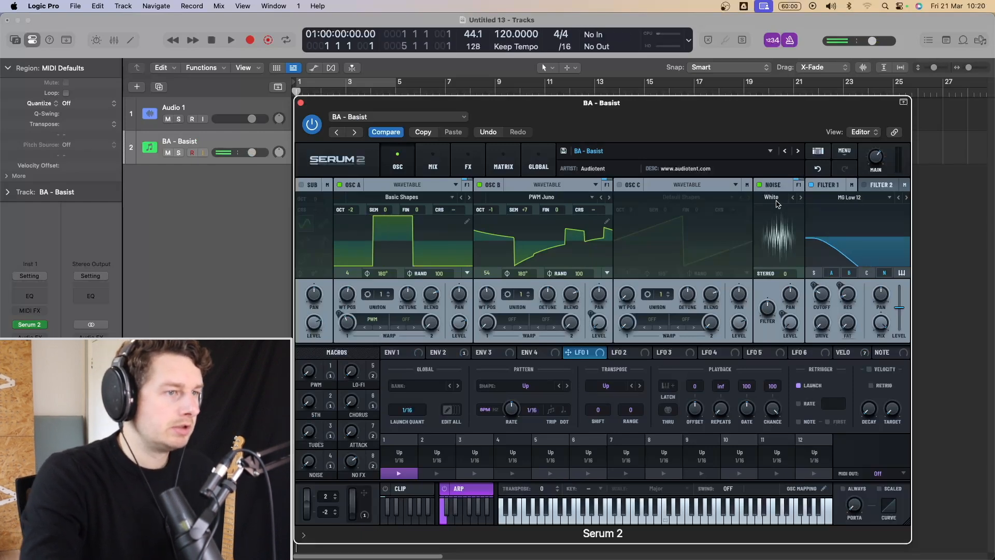
# Step: Preview the electric bass presets in order from BA - Electric Bass - Deep Groover to BA - INST Palm Mute Pluck
pyautogui.click(798, 151)
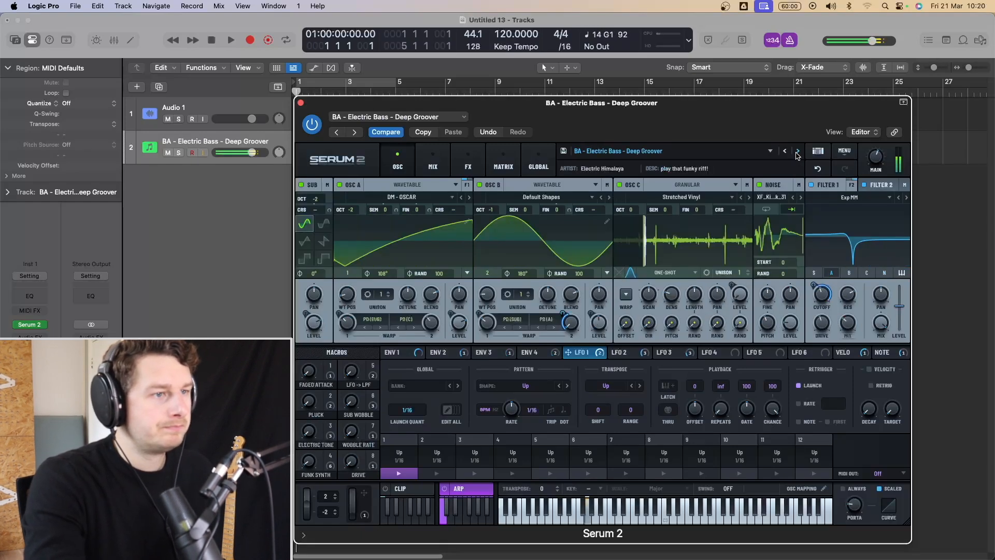
pyautogui.click(798, 151)
pyautogui.click(798, 152)
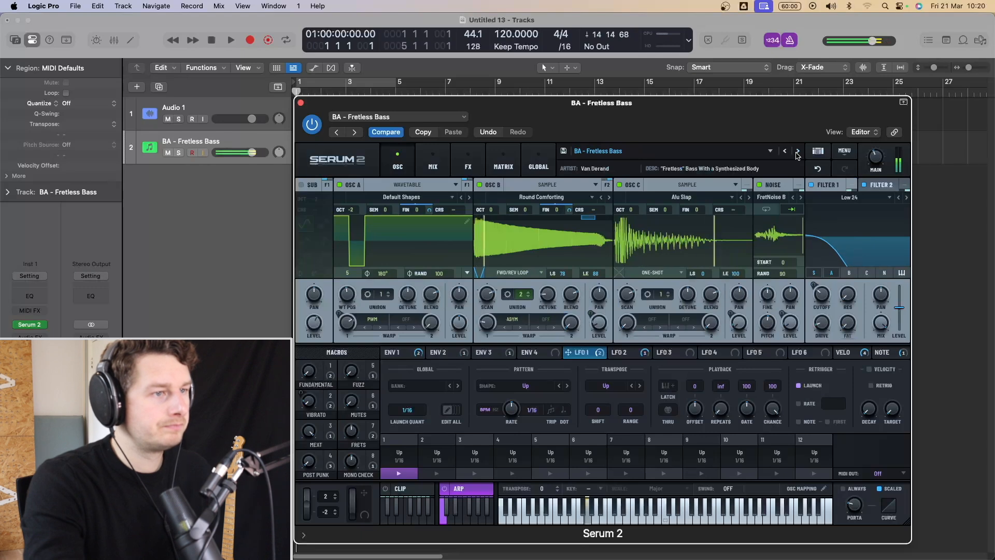
pyautogui.click(798, 151)
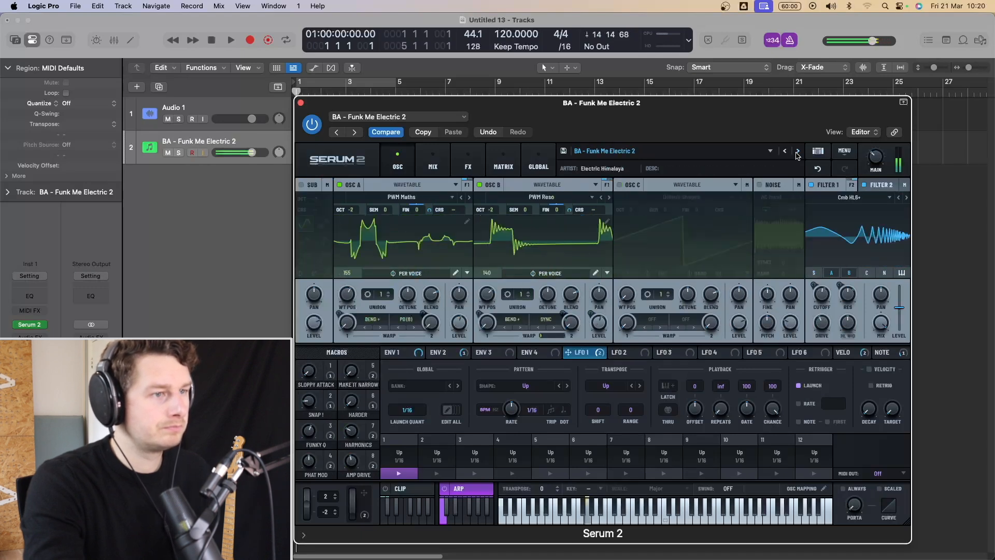
pyautogui.click(797, 154)
pyautogui.click(797, 153)
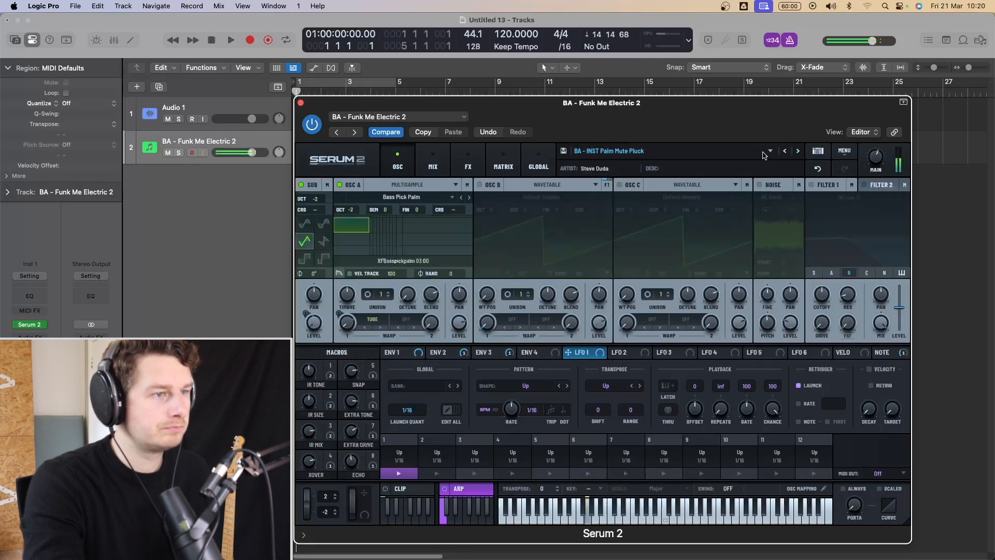
# Step: Load the factory bell preset BL - Ambient Ice Cave Bell Pad and preview the following bell presets through BL - Wudang Mountain
pyautogui.click(664, 151)
pyautogui.moveTo(797, 188)
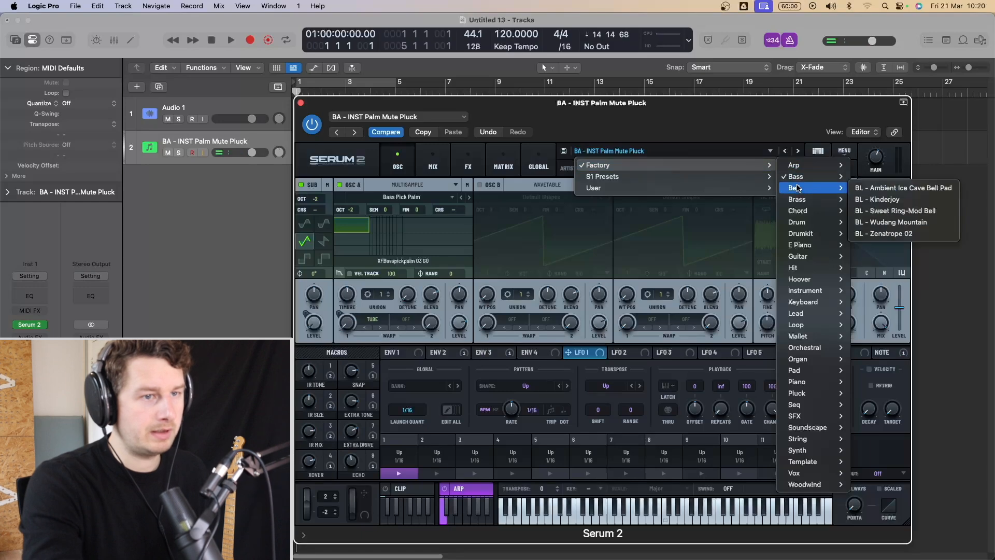
pyautogui.click(881, 187)
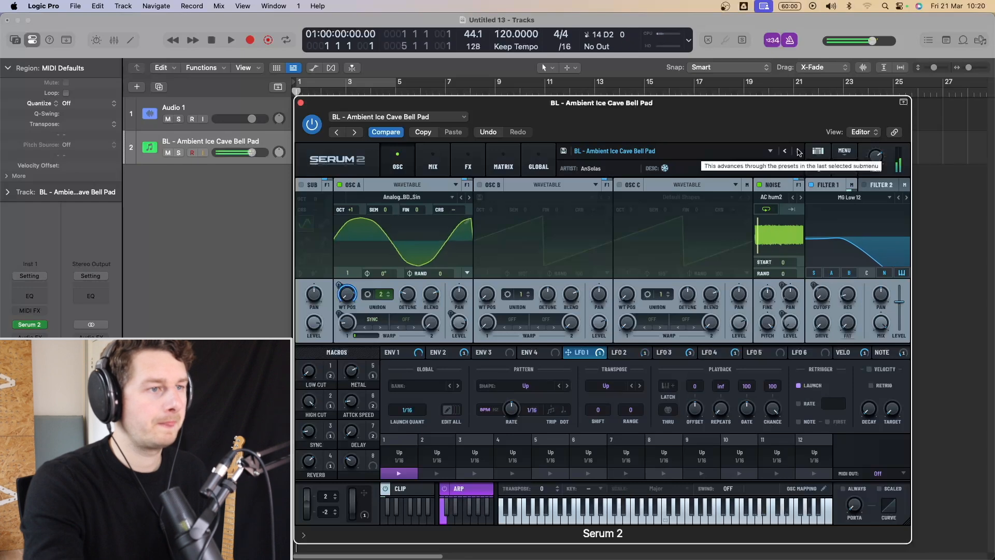
pyautogui.click(800, 153)
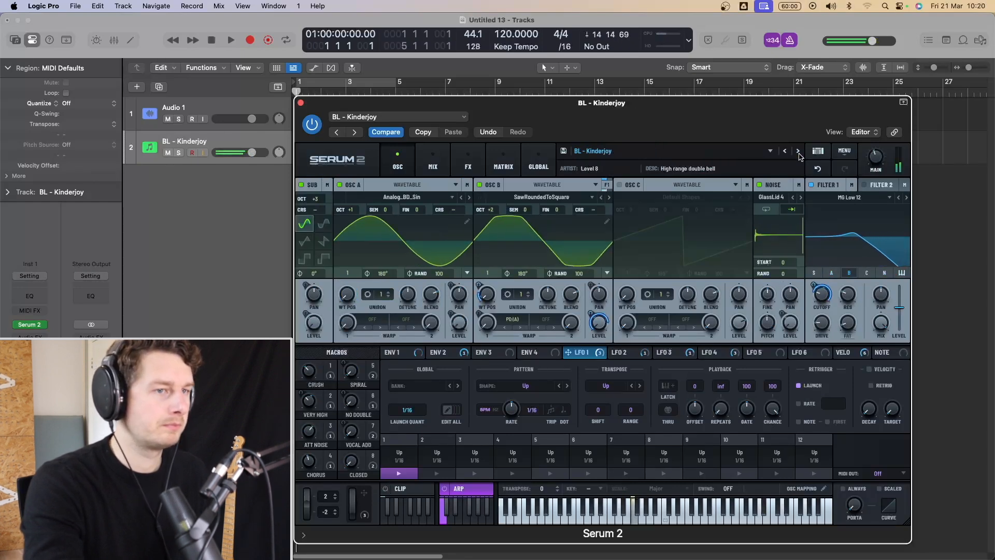
pyautogui.click(800, 153)
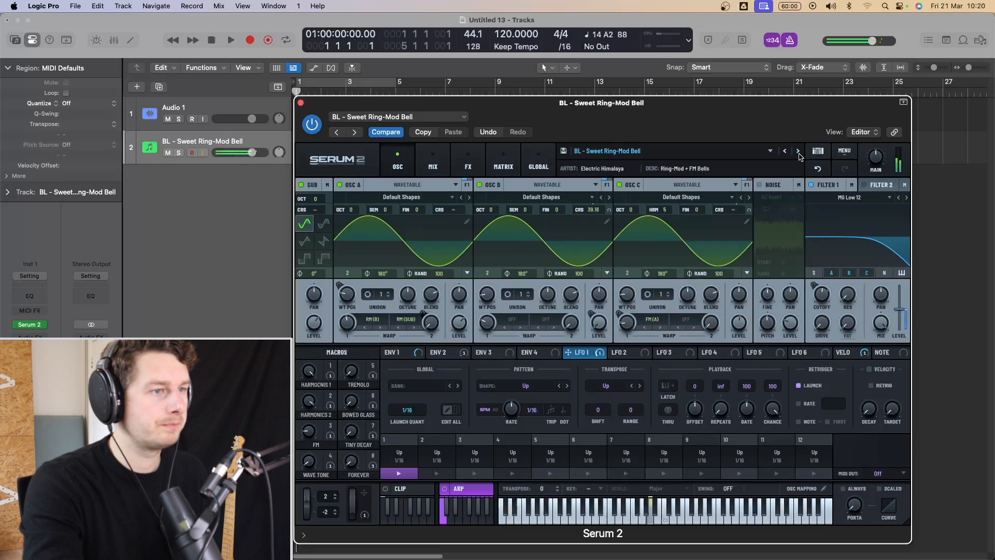
pyautogui.click(799, 151)
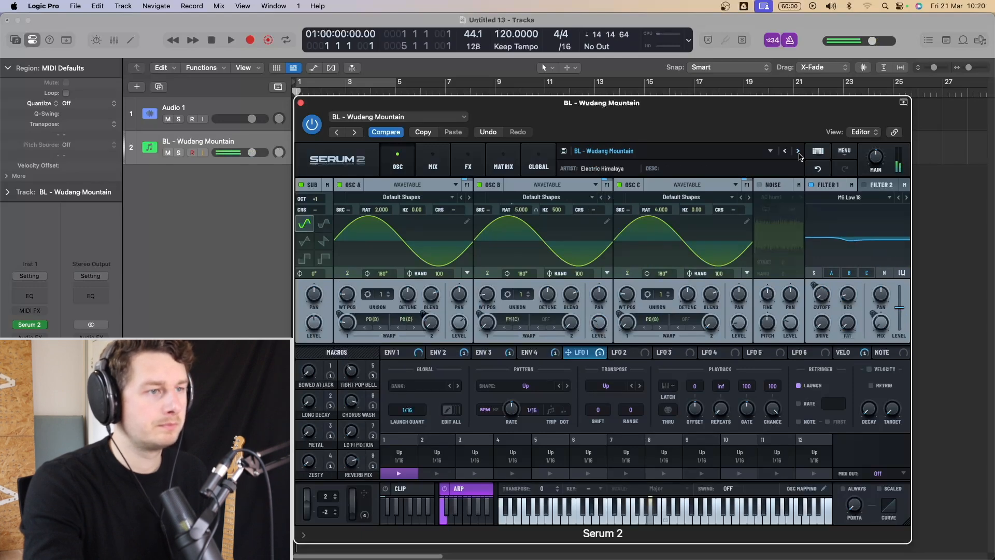
# Step: Load the LD - Hypa Saw preset from the factory lead presets
pyautogui.click(770, 151)
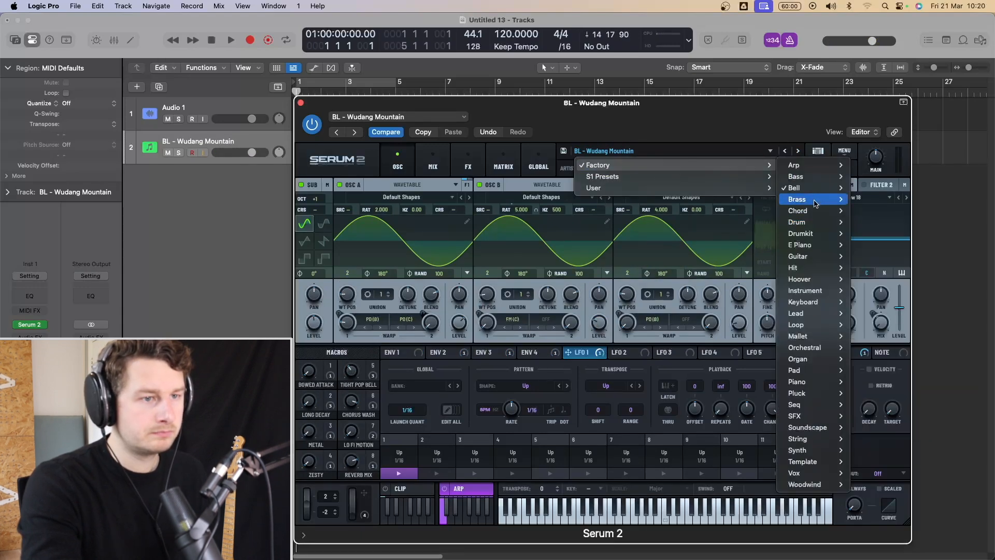
pyautogui.moveTo(808, 313)
pyautogui.click(880, 320)
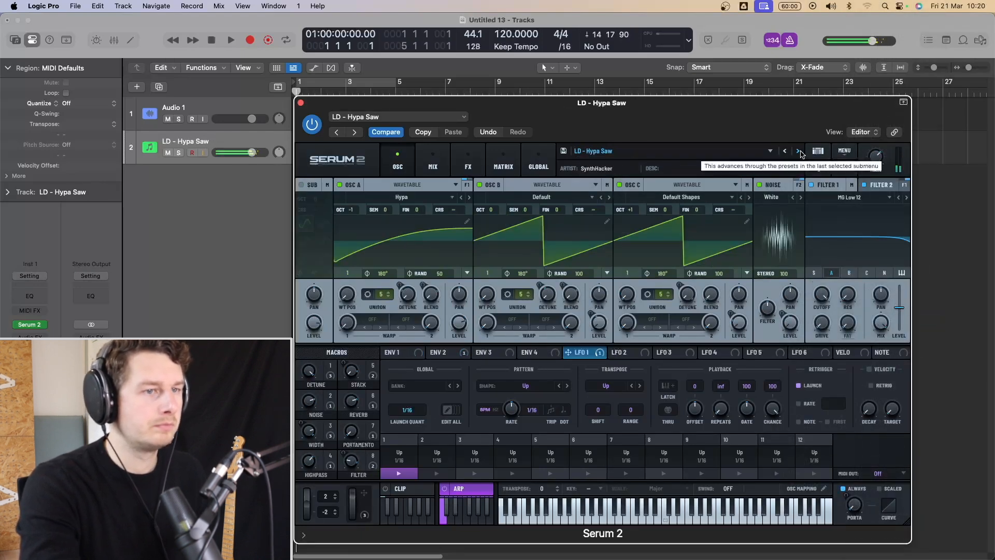
# Step: Preview the lead presets in order from LD - In Sphere to LD - PWM Lead
pyautogui.click(800, 151)
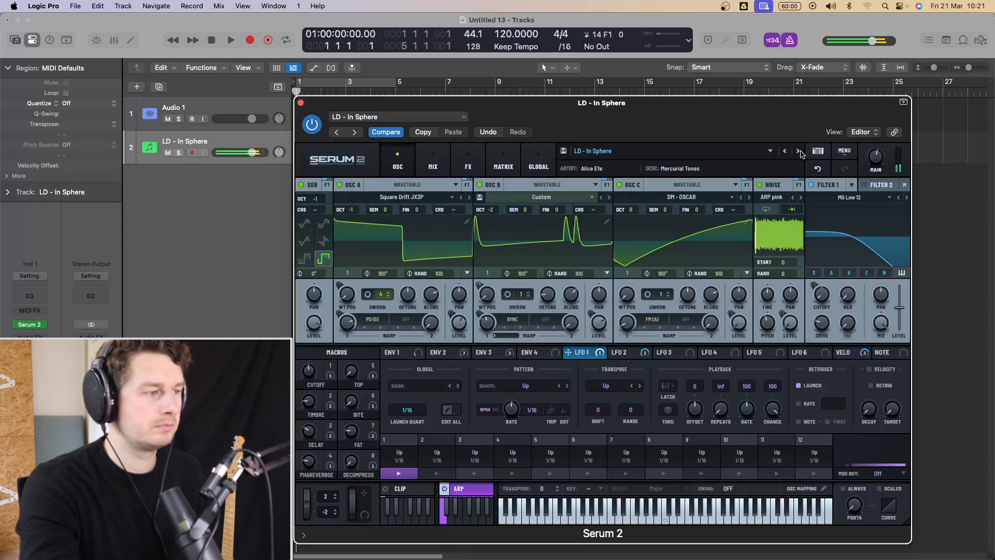
pyautogui.click(799, 151)
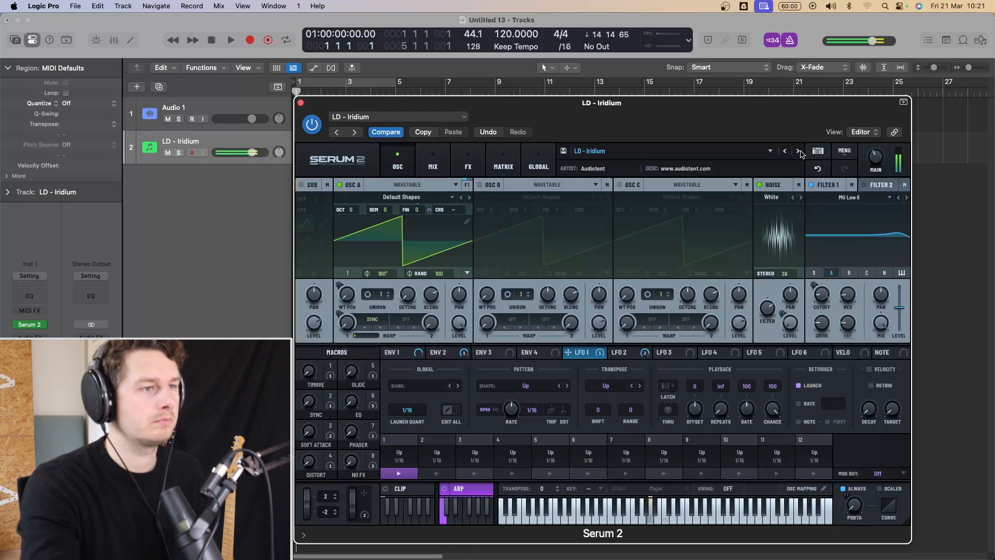
pyautogui.click(799, 151)
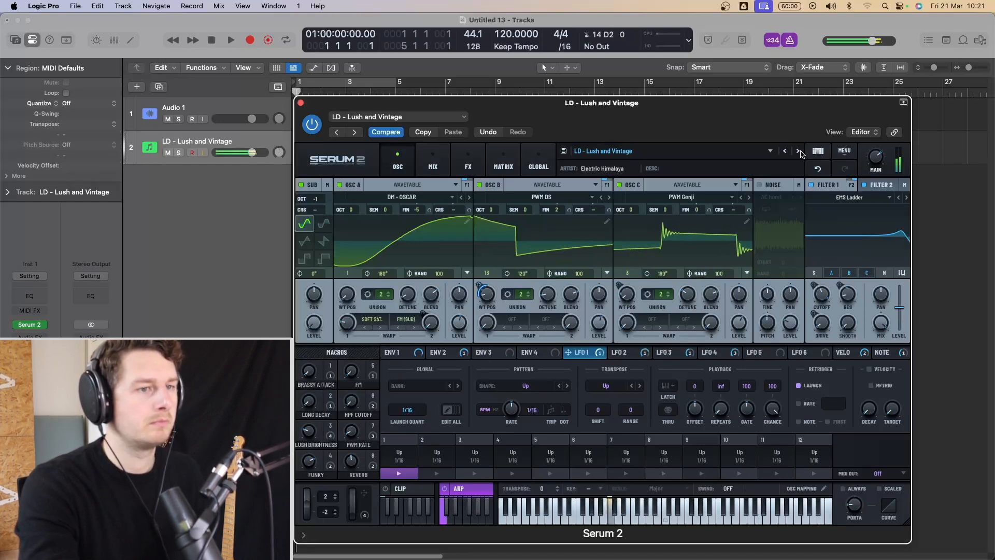
pyautogui.click(799, 151)
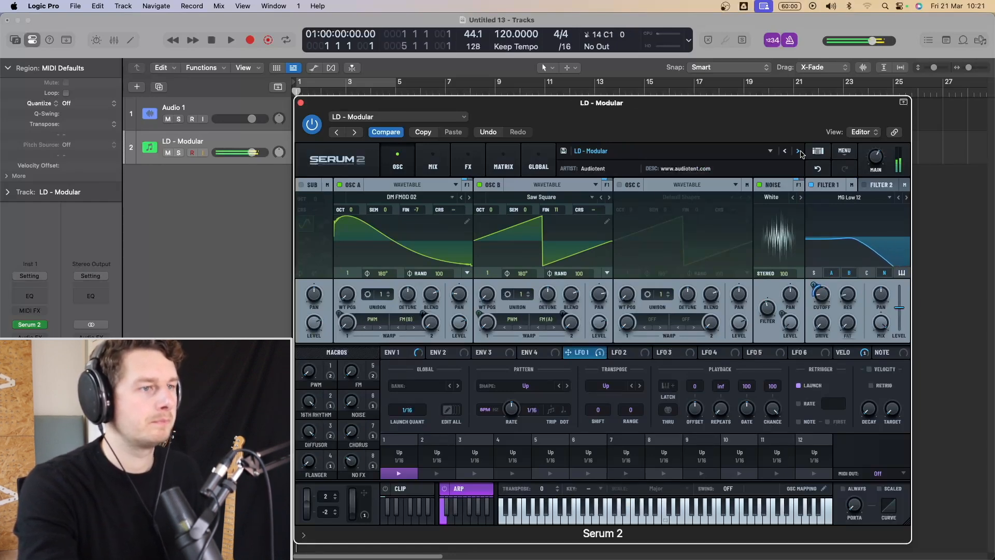
pyautogui.click(800, 152)
pyautogui.click(800, 152)
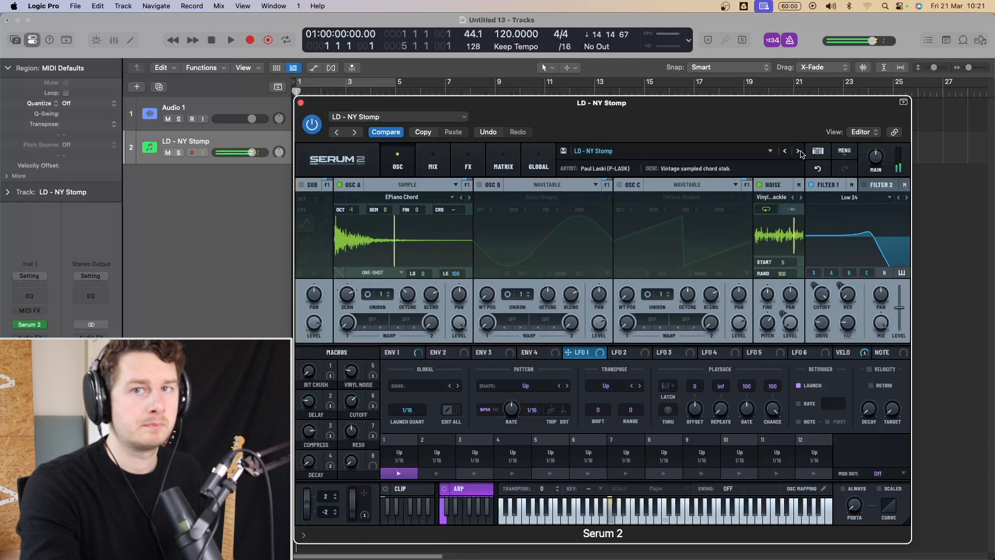
pyautogui.click(800, 153)
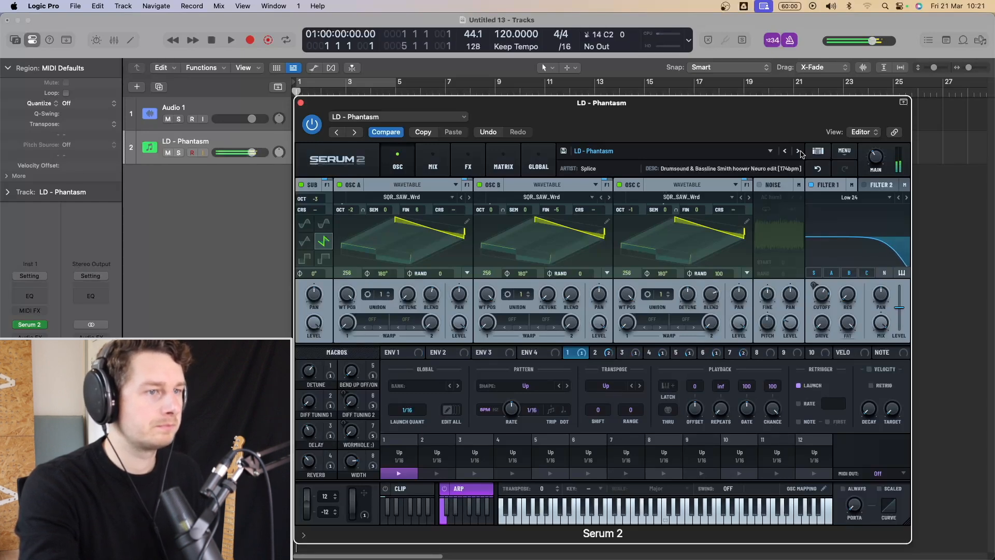
pyautogui.click(800, 152)
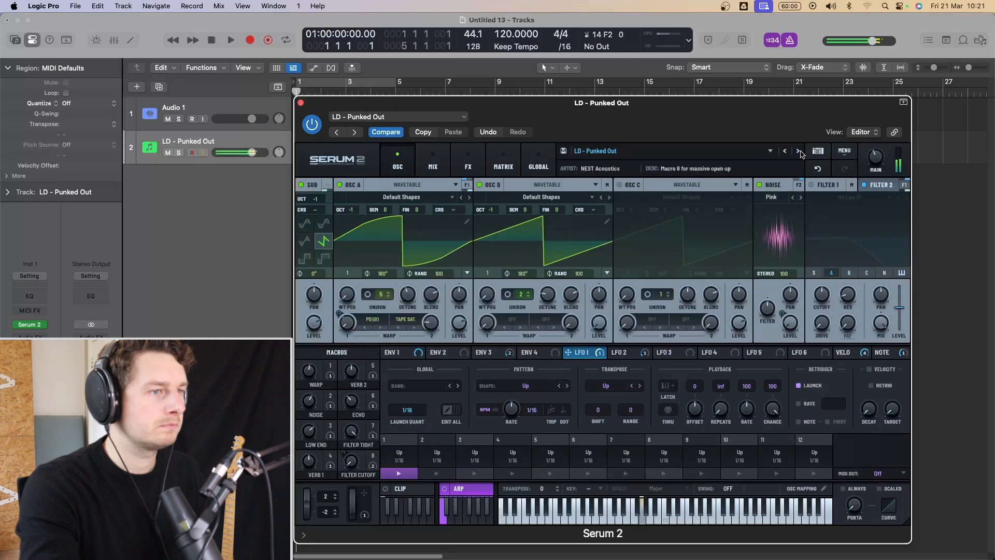
pyautogui.click(800, 152)
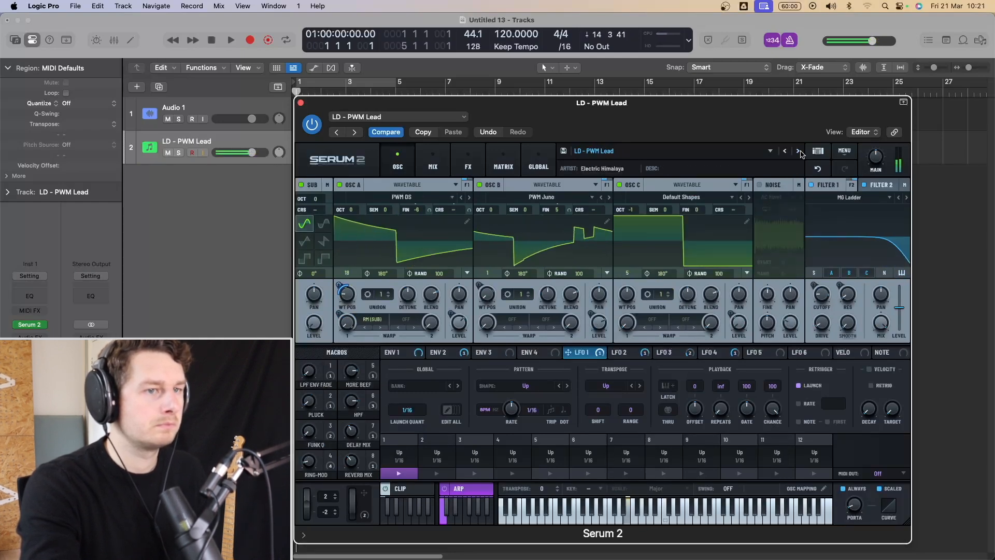
# Step: Check the lead presets in the preset browser, and load LOOP - Acid Bass Toolbox from the factory loop presets
pyautogui.click(817, 153)
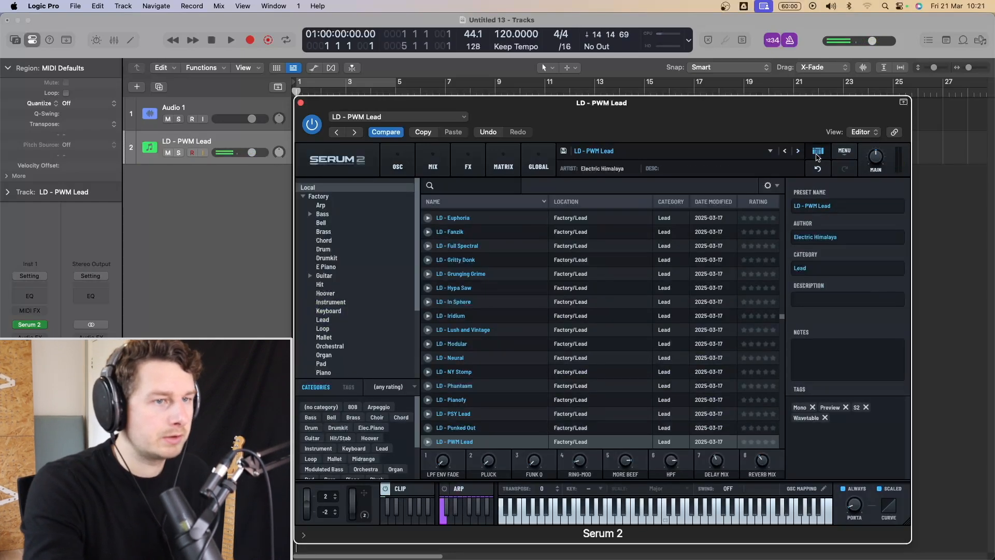
pyautogui.click(818, 153)
pyautogui.click(773, 151)
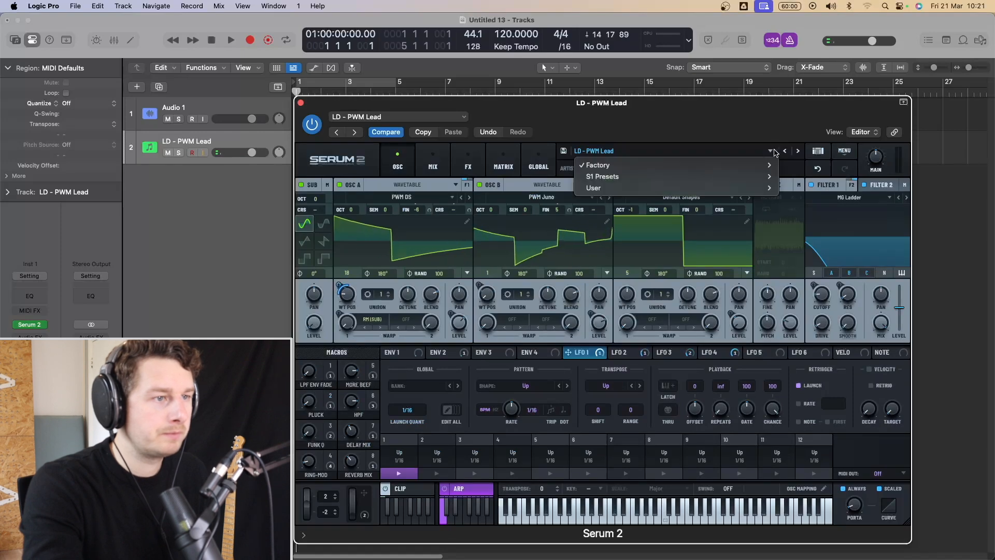
pyautogui.moveTo(762, 165)
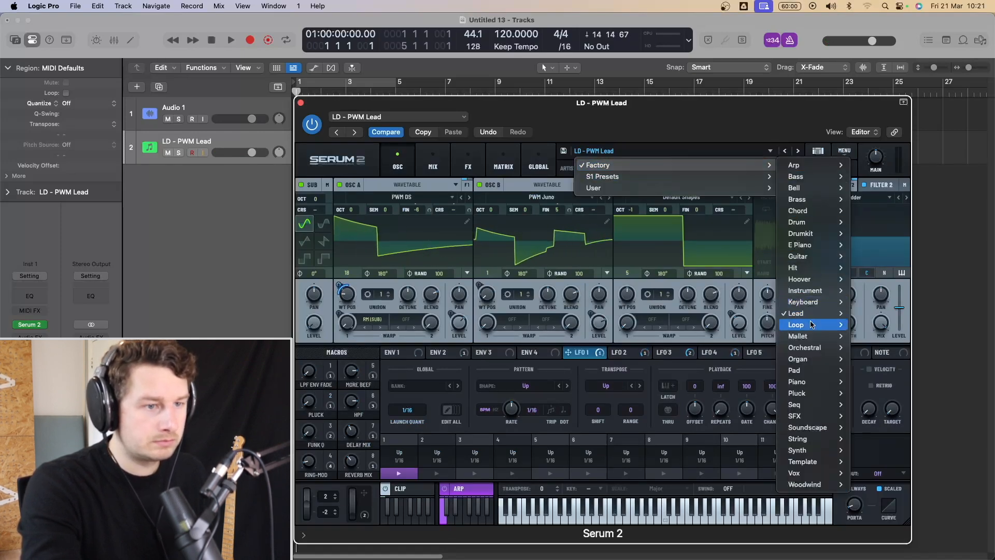
pyautogui.moveTo(812, 324)
pyautogui.click(889, 262)
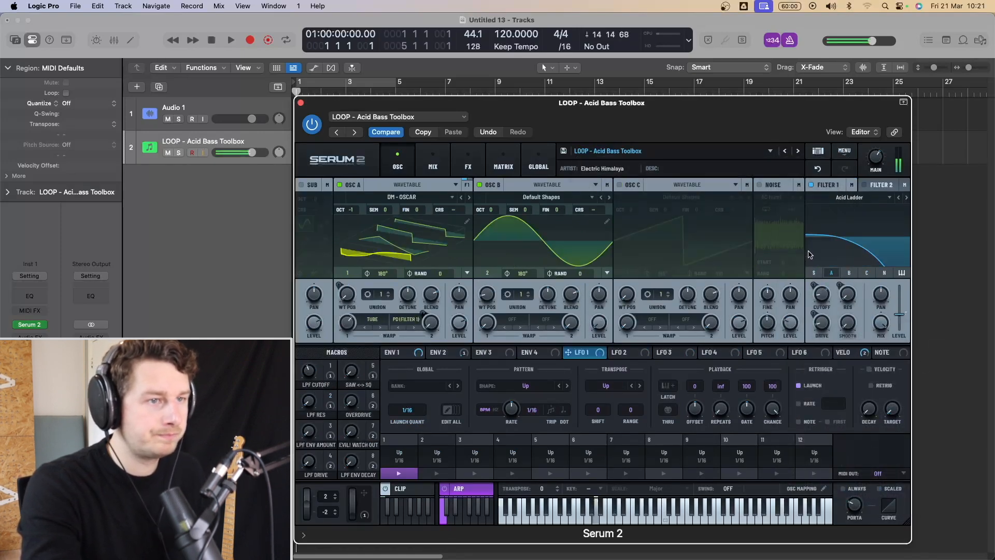
# Step: Preview the loop presets in order from LOOP - Ancient Breakdown to LOOP - Auto Scratch
pyautogui.click(798, 152)
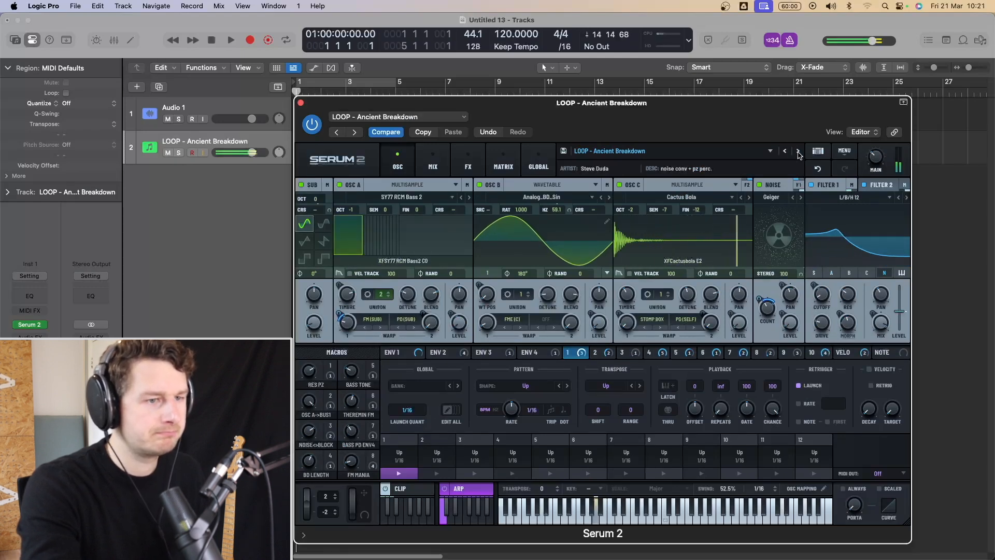
pyautogui.click(798, 152)
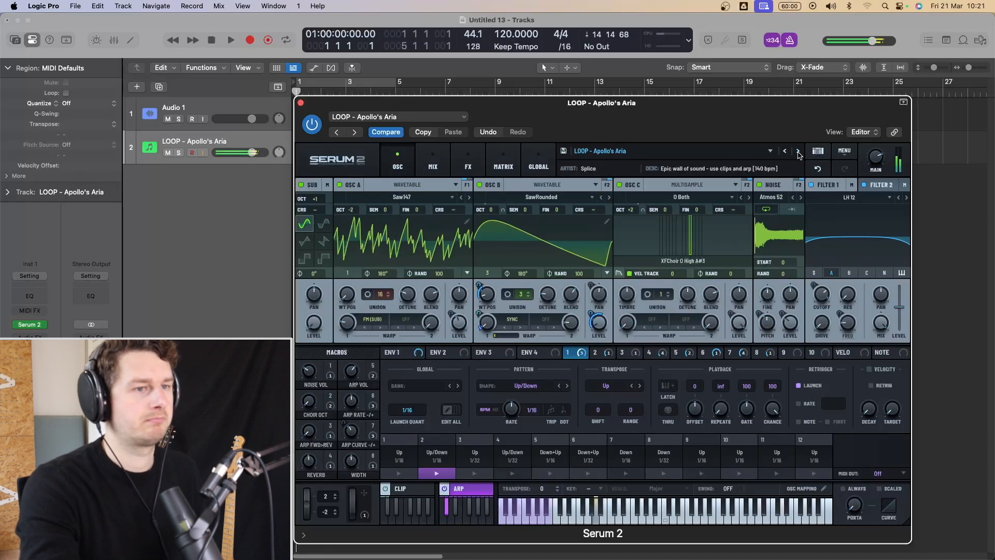
pyautogui.click(798, 151)
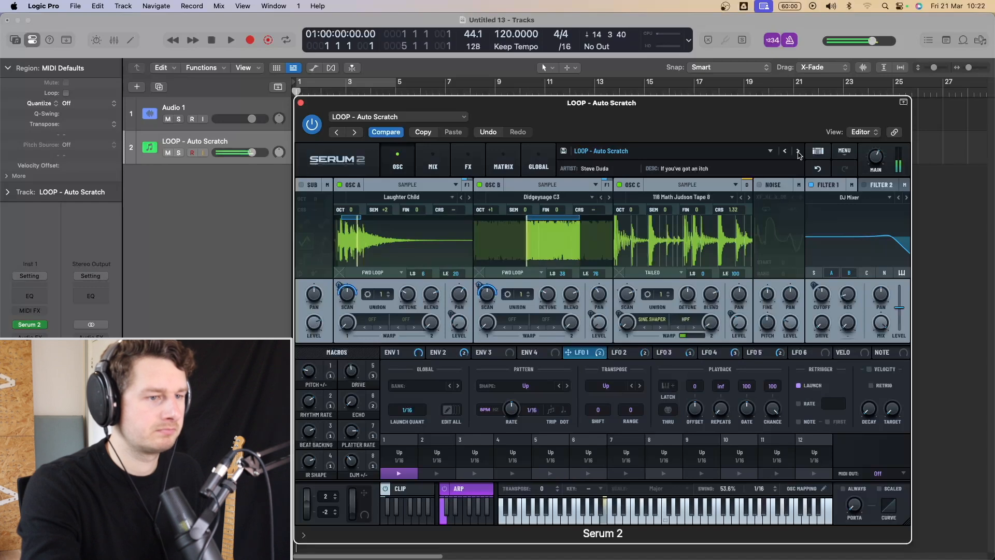
# Step: Preview the loop presets in order from LOOP - Balafon Dreams to LOOP - Elec Simple Vintage
pyautogui.click(798, 152)
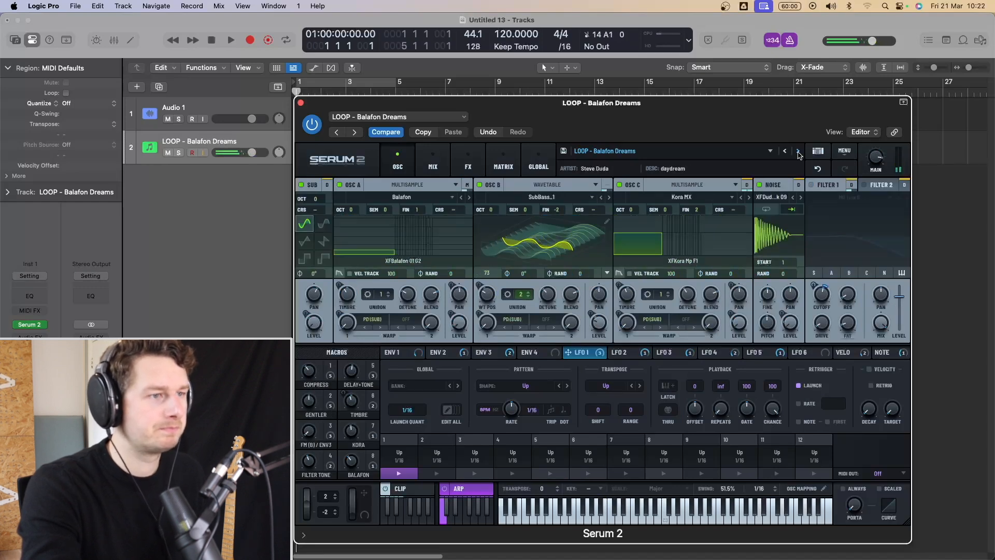
pyautogui.click(798, 151)
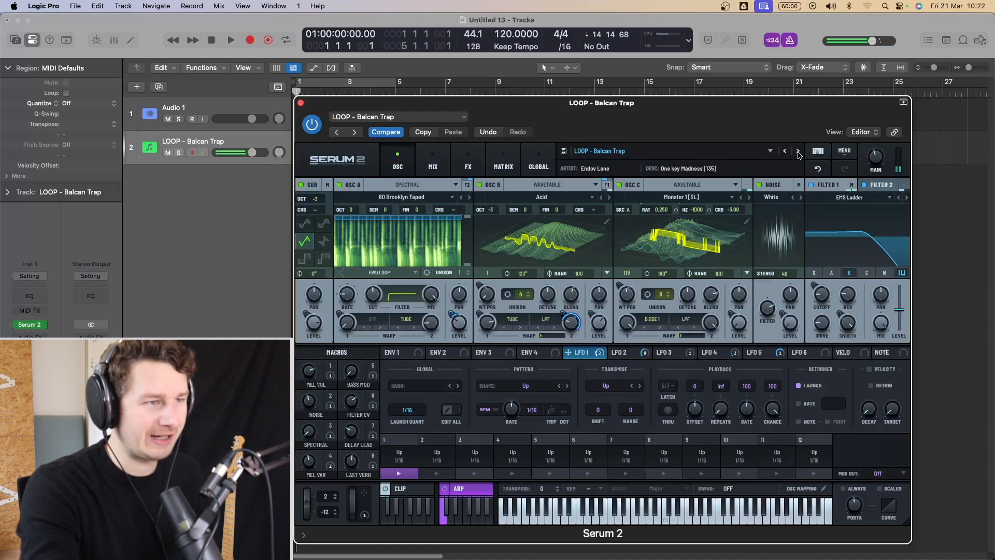
pyautogui.click(799, 151)
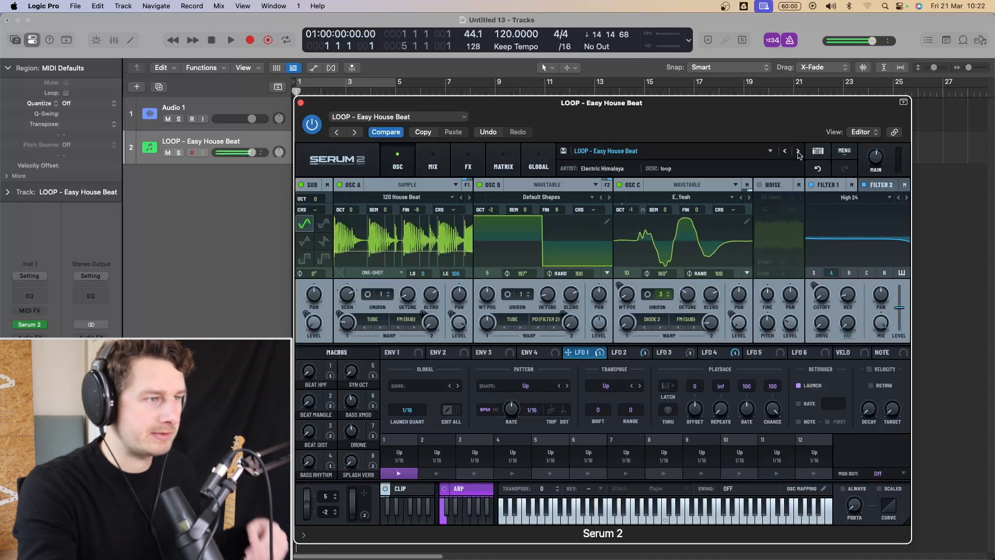
pyautogui.click(798, 151)
# Step: Load the SEQ - A Hint of Retro preset from the factory Seq presets
pyautogui.click(725, 156)
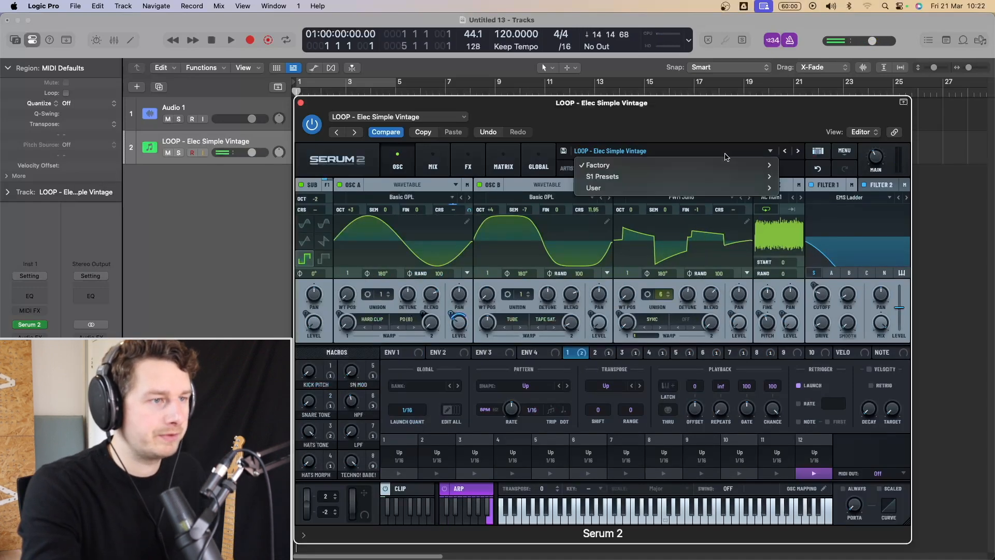
pyautogui.moveTo(736, 164)
pyautogui.moveTo(804, 355)
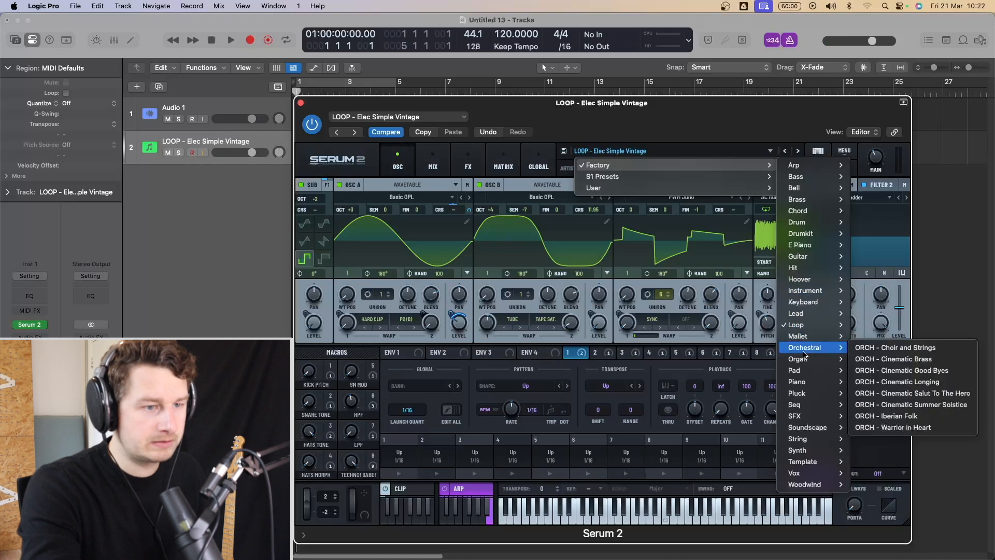
pyautogui.moveTo(817, 407)
pyautogui.click(885, 322)
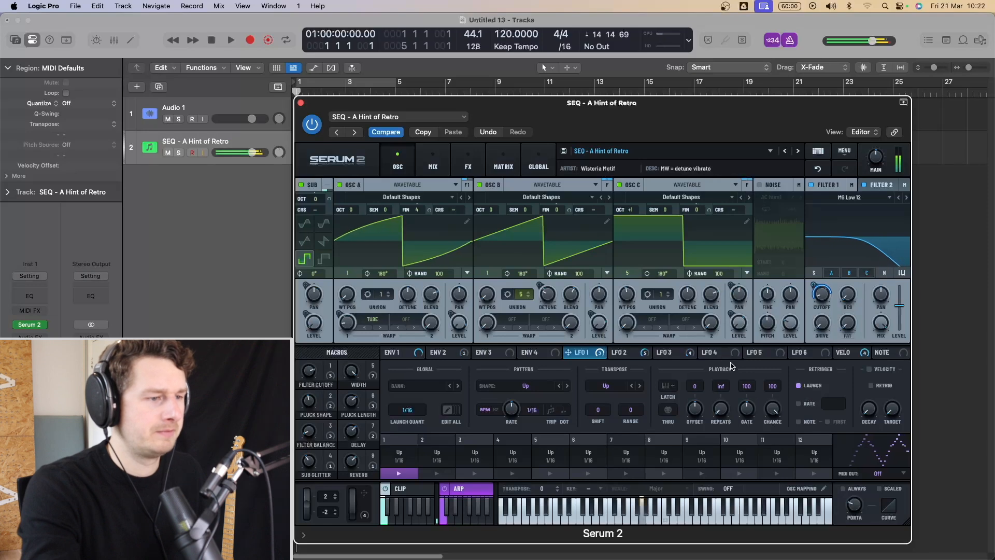
# Step: Preview the sequence presets in order from SEQ - Almost A Guitar to SEQ - Night Raider
pyautogui.click(798, 152)
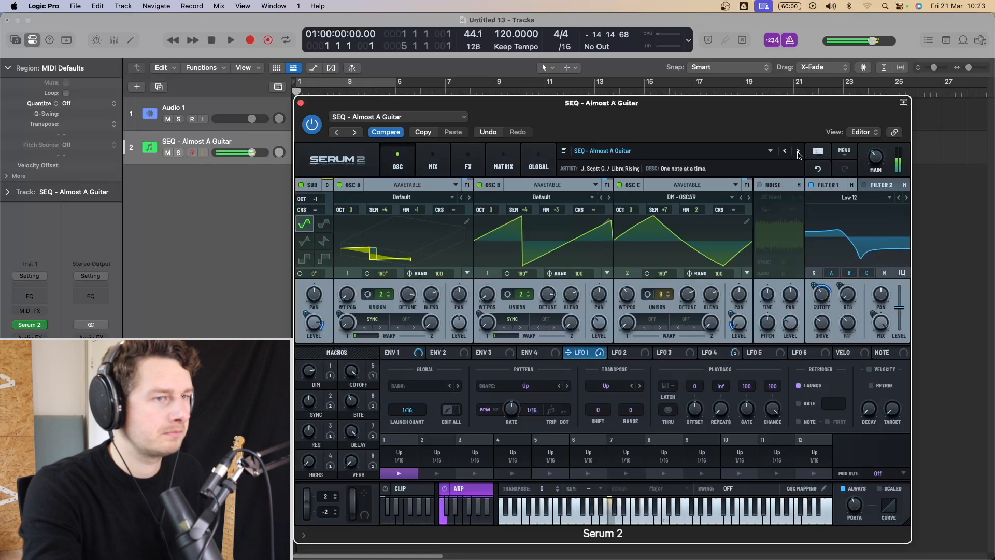
pyautogui.click(798, 152)
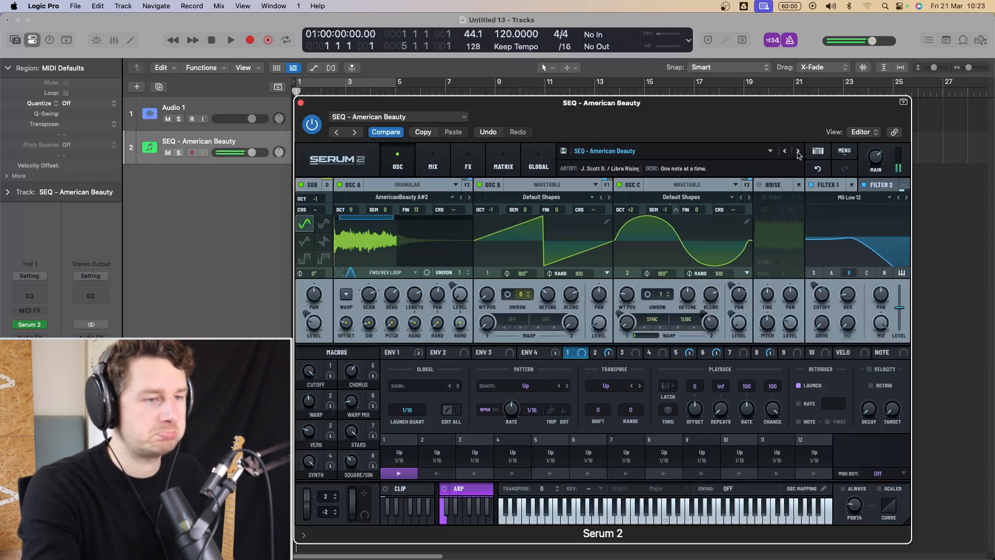
pyautogui.click(799, 152)
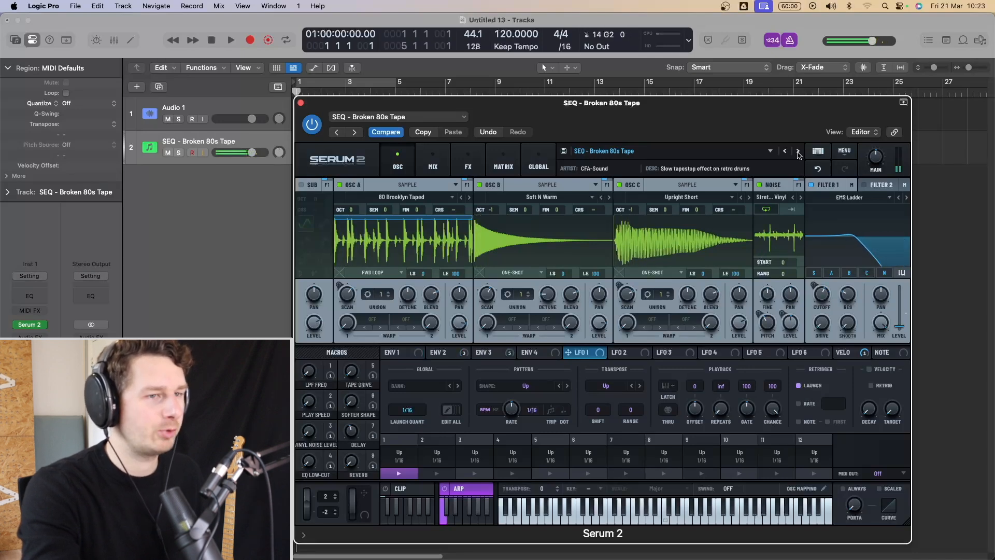
pyautogui.click(798, 152)
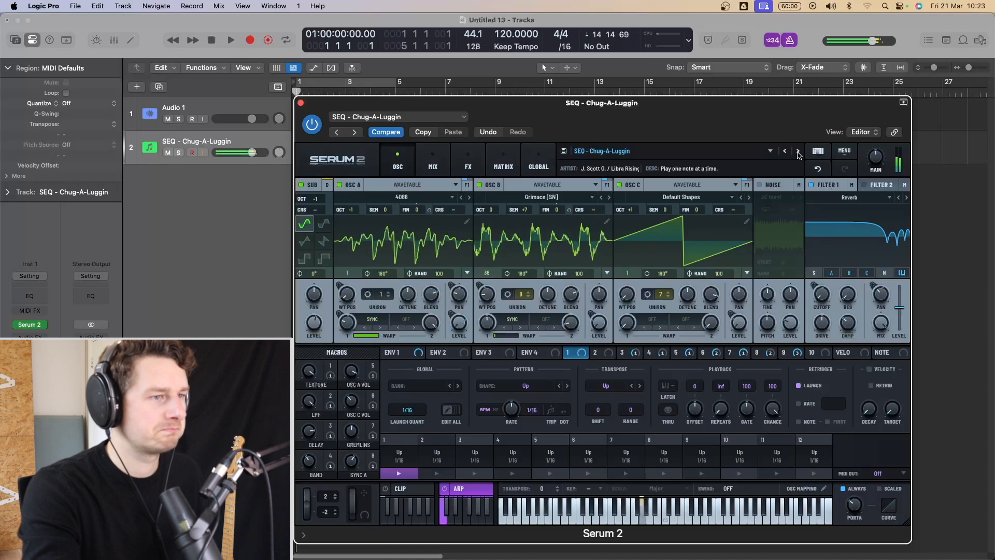
pyautogui.click(799, 152)
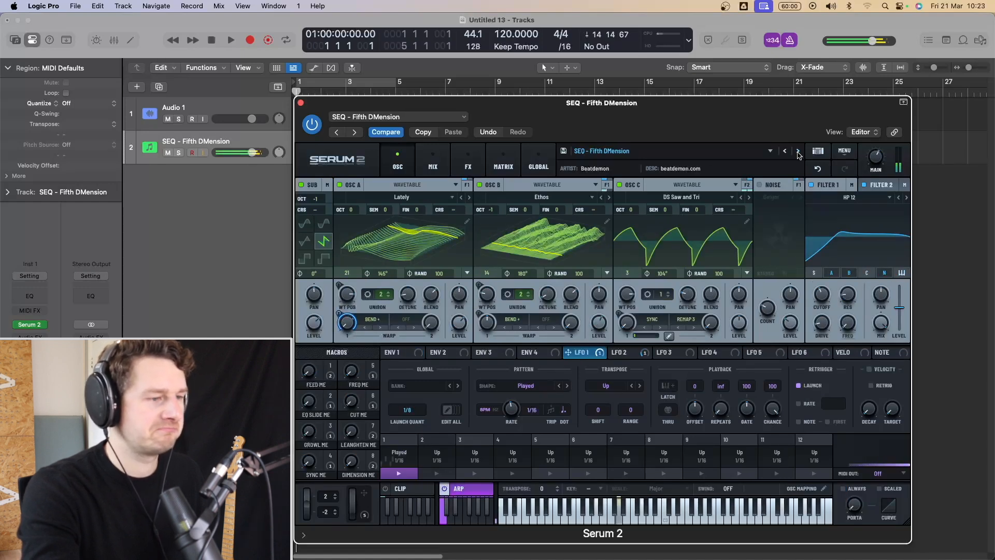
pyautogui.click(799, 152)
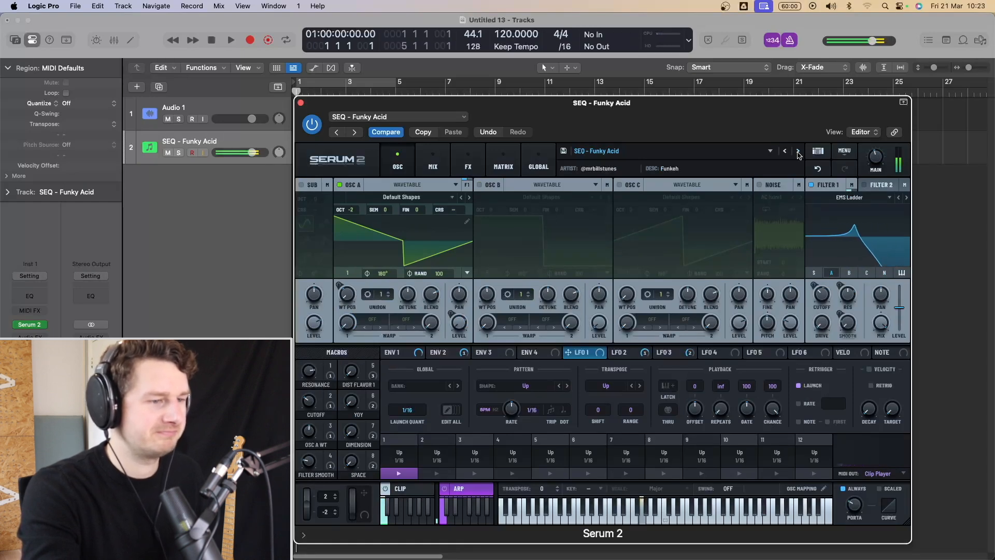
pyautogui.click(798, 152)
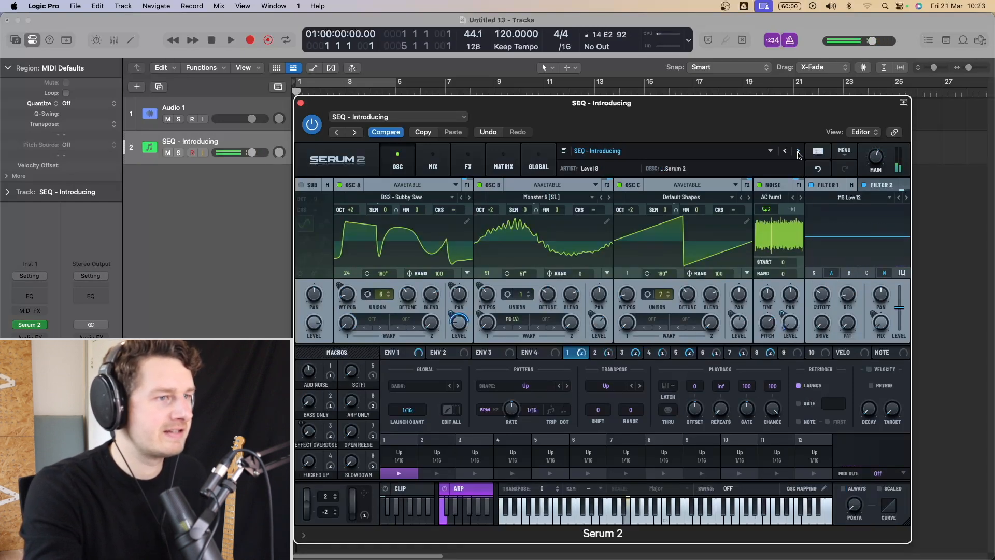
pyautogui.click(799, 152)
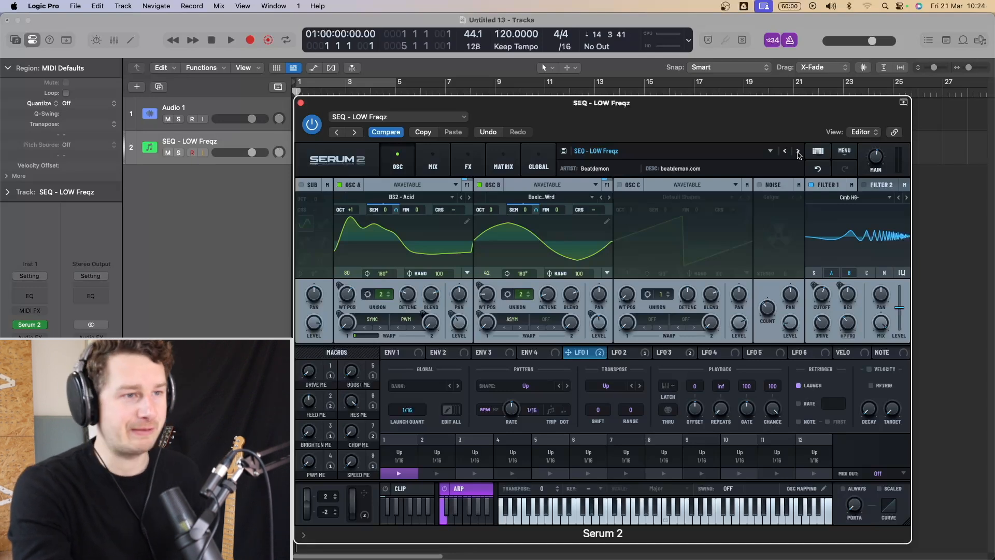
pyautogui.click(799, 153)
# Step: Load the VOX - Alto Vox + Strings preset from the factory Vox presets
pyautogui.click(844, 151)
pyautogui.click(672, 151)
pyautogui.moveTo(674, 164)
pyautogui.moveTo(816, 419)
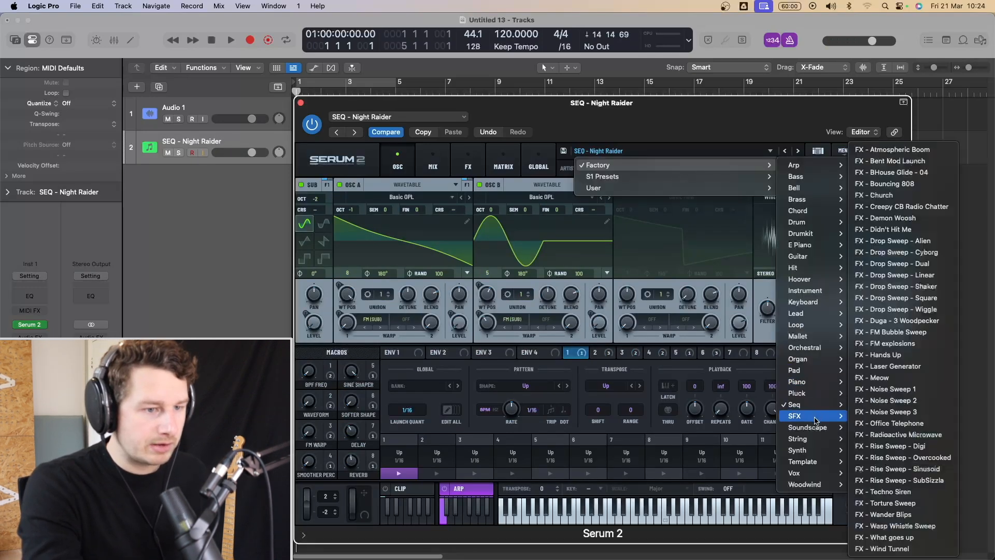
pyautogui.moveTo(821, 473)
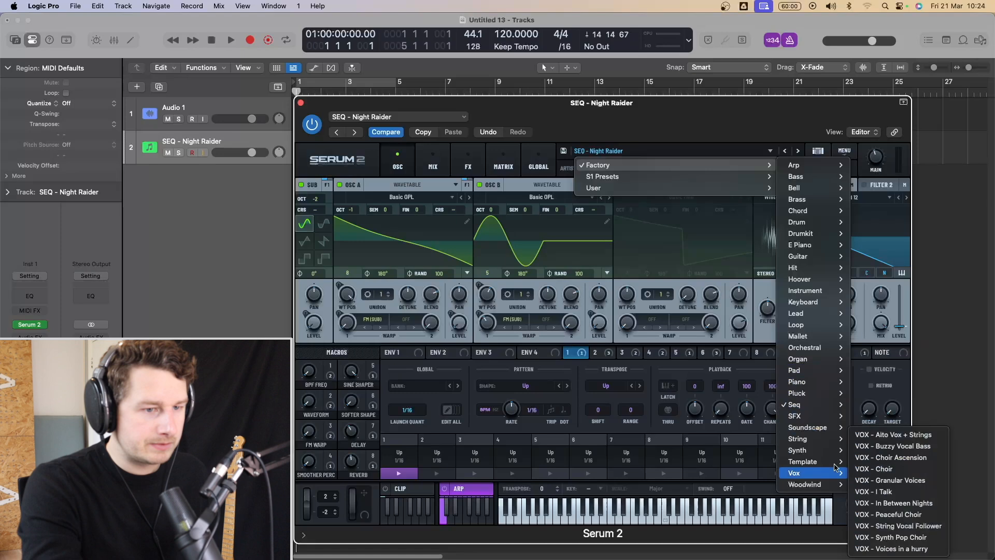
pyautogui.click(882, 434)
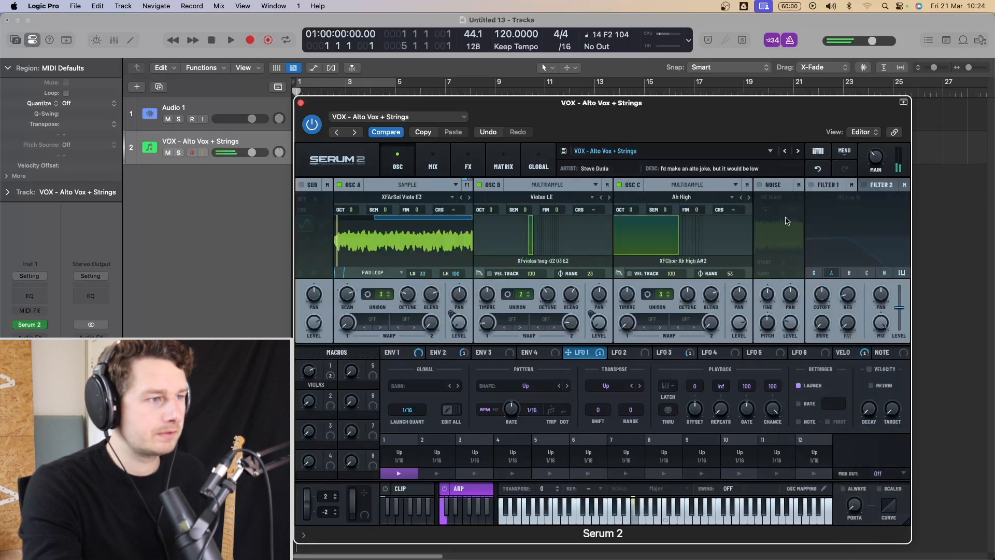
# Step: Preview the vocal presets in order from VOX - Choir Ascension to VOX - Peaceful Choir
pyautogui.click(798, 151)
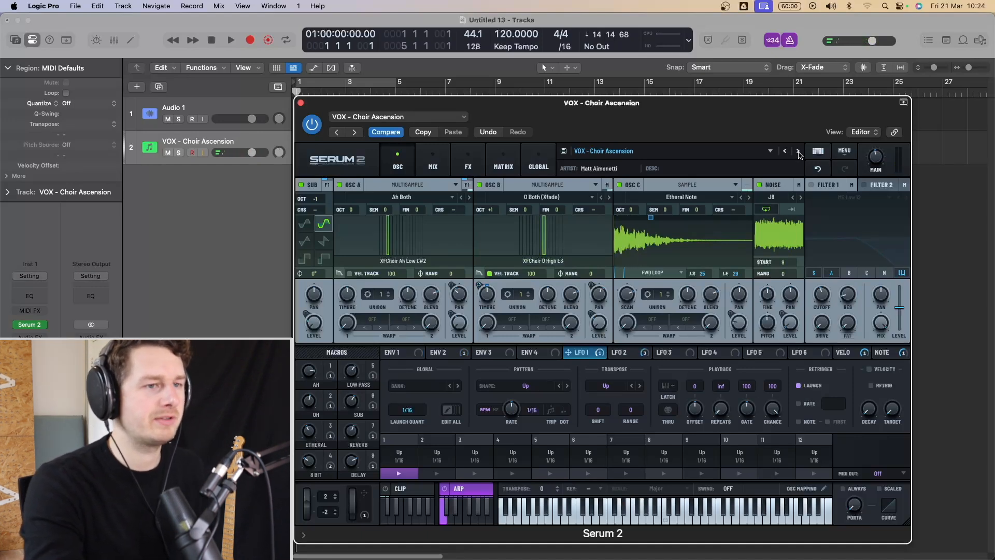
pyautogui.click(799, 152)
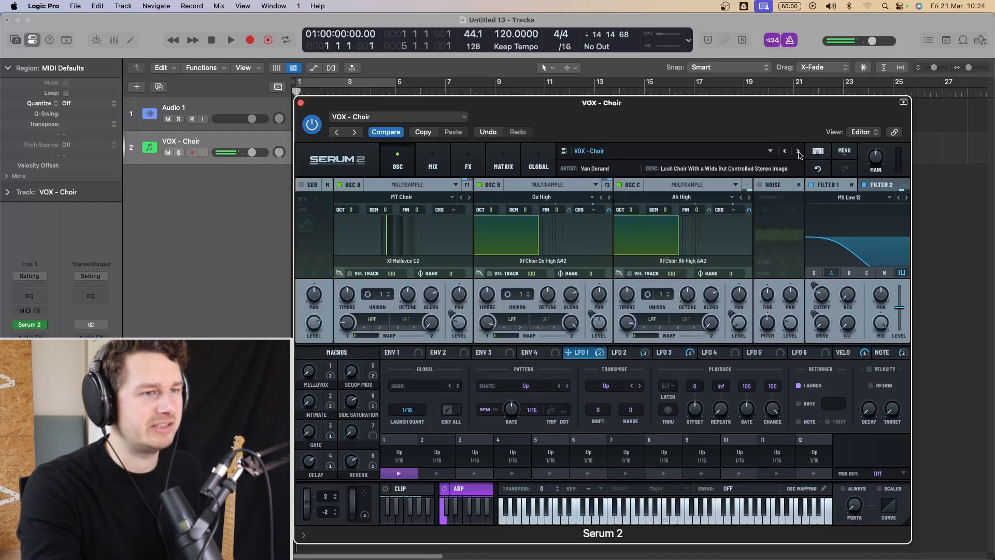
pyautogui.click(799, 151)
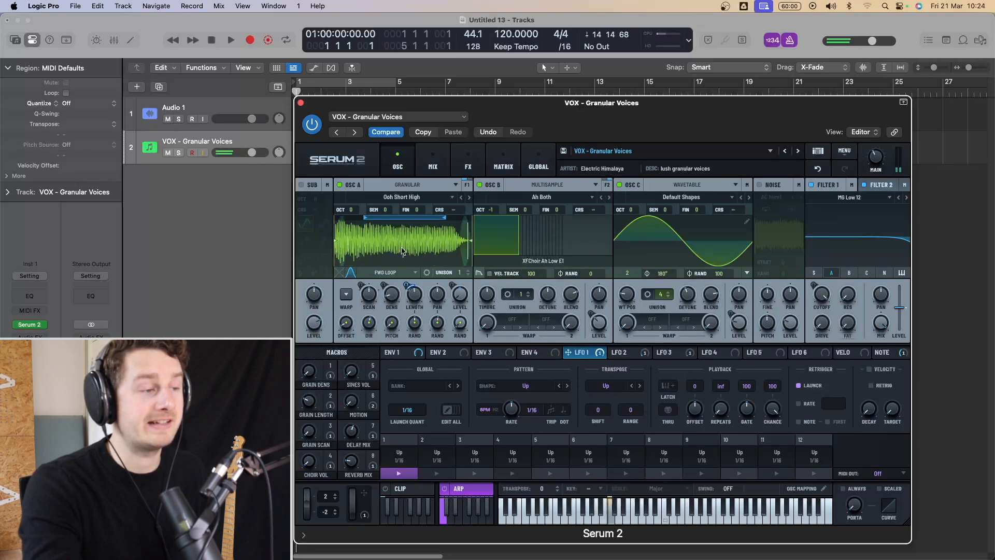
pyautogui.click(800, 154)
pyautogui.click(800, 154)
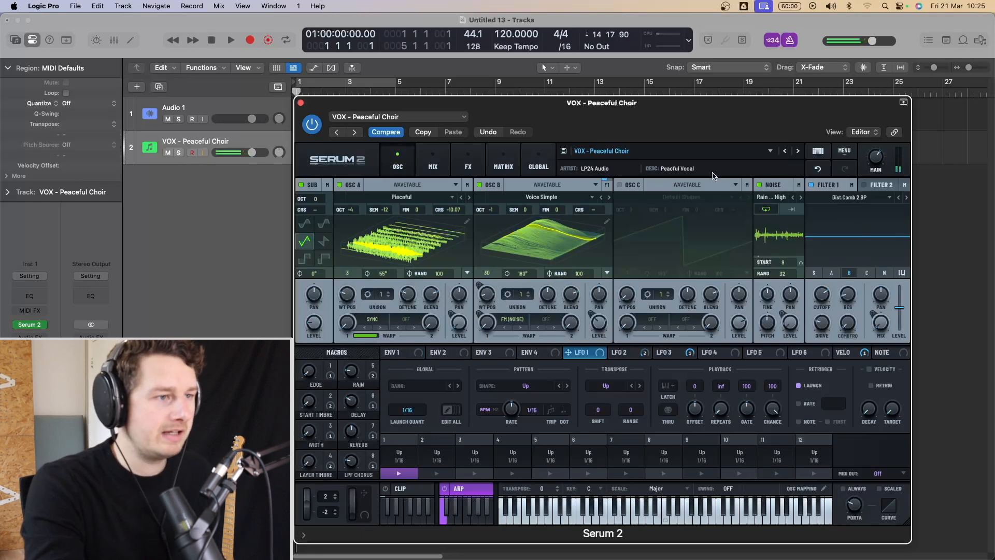
# Step: Rate VOX - Peaceful Choir five stars in the preset browser, and return to the oscillator page
pyautogui.click(817, 151)
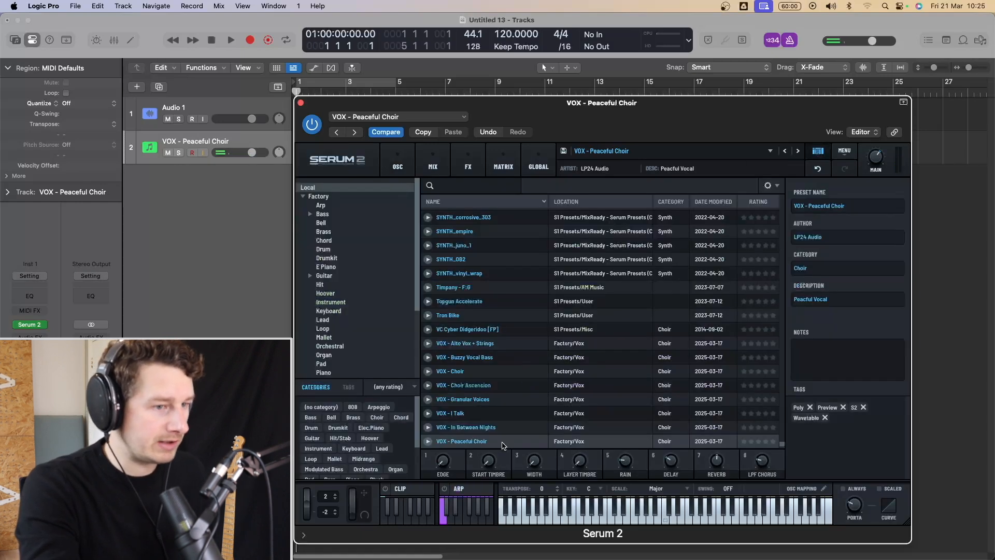
pyautogui.click(774, 441)
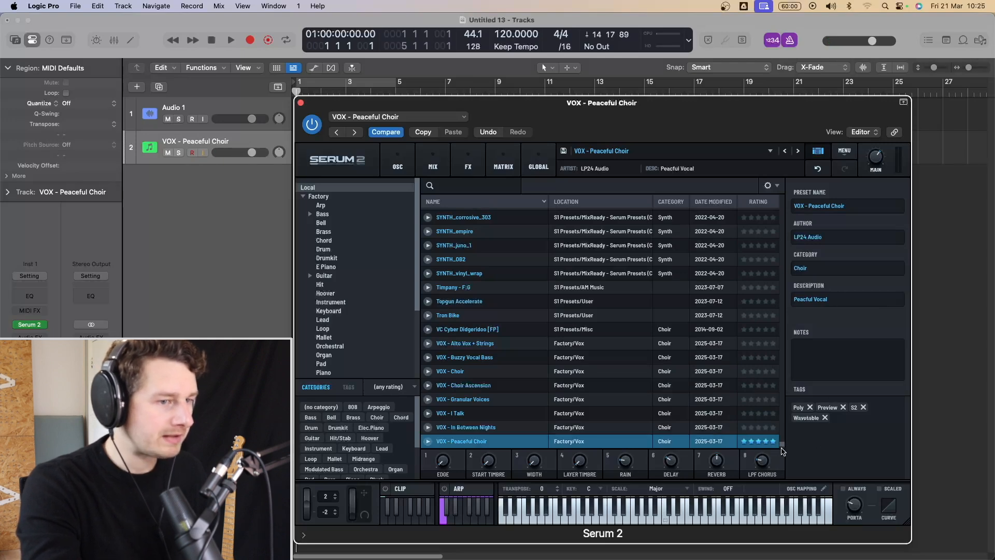
pyautogui.click(398, 162)
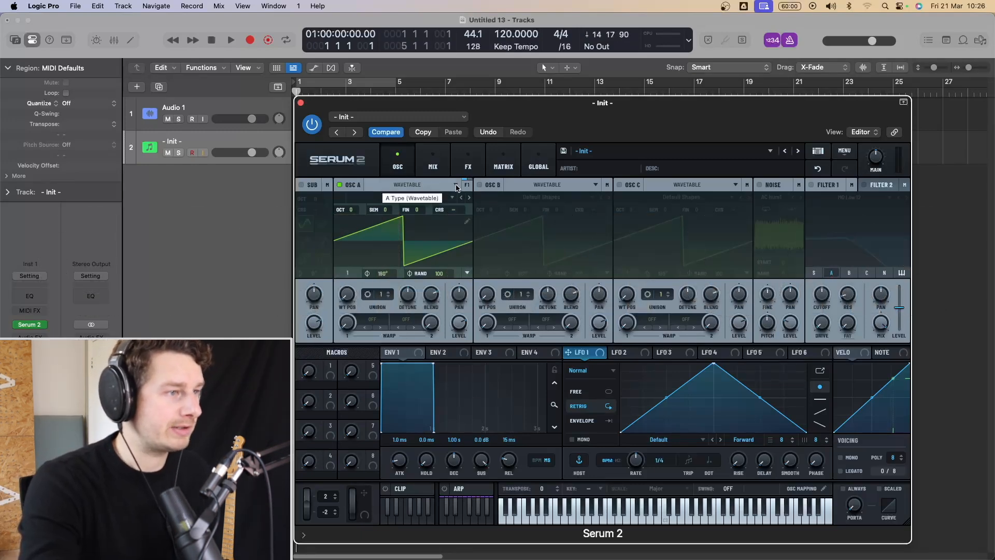
# Step: Change oscillator A to the Multisample type and load the factory Bass Pick Palm multisample
pyautogui.click(456, 186)
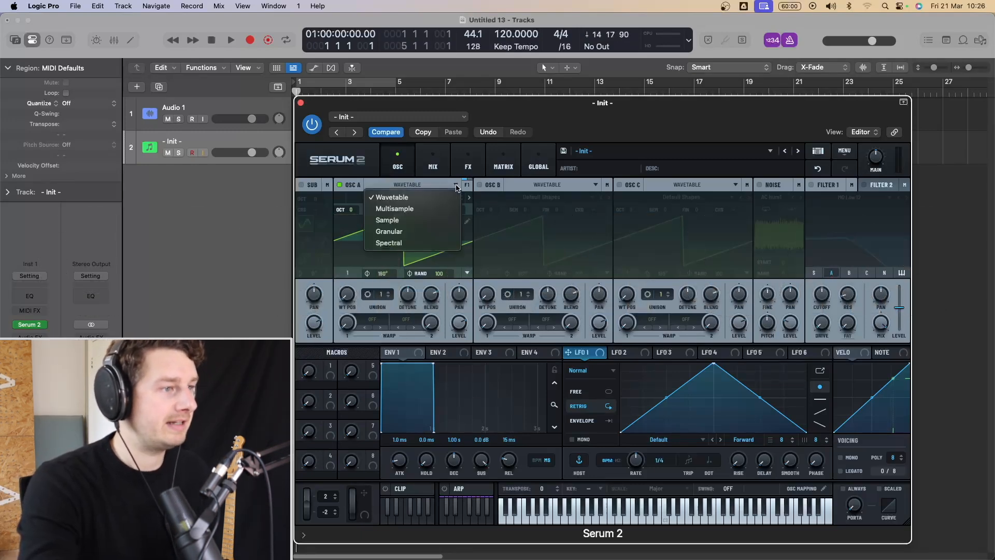
pyautogui.click(394, 209)
pyautogui.click(404, 198)
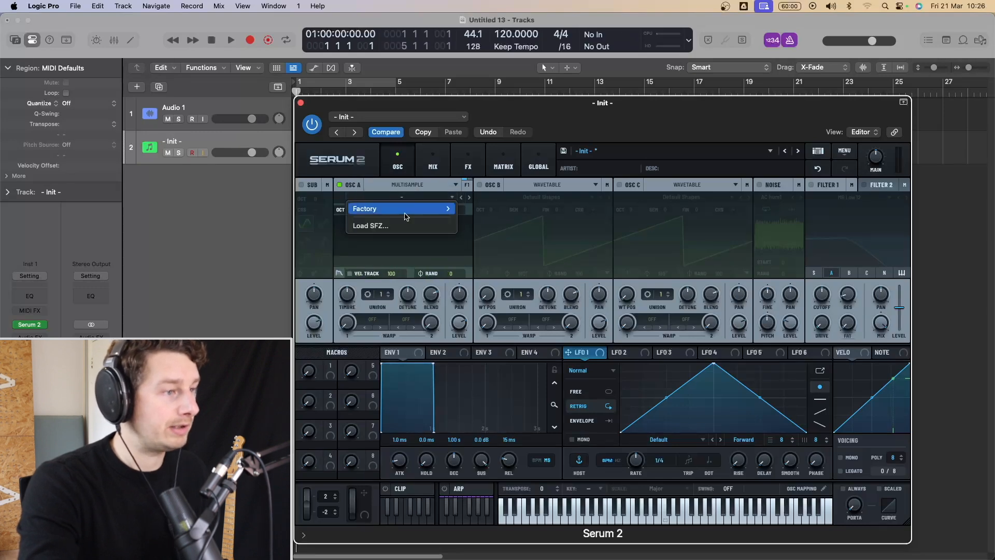
pyautogui.moveTo(409, 209)
pyautogui.moveTo(482, 208)
pyautogui.click(525, 211)
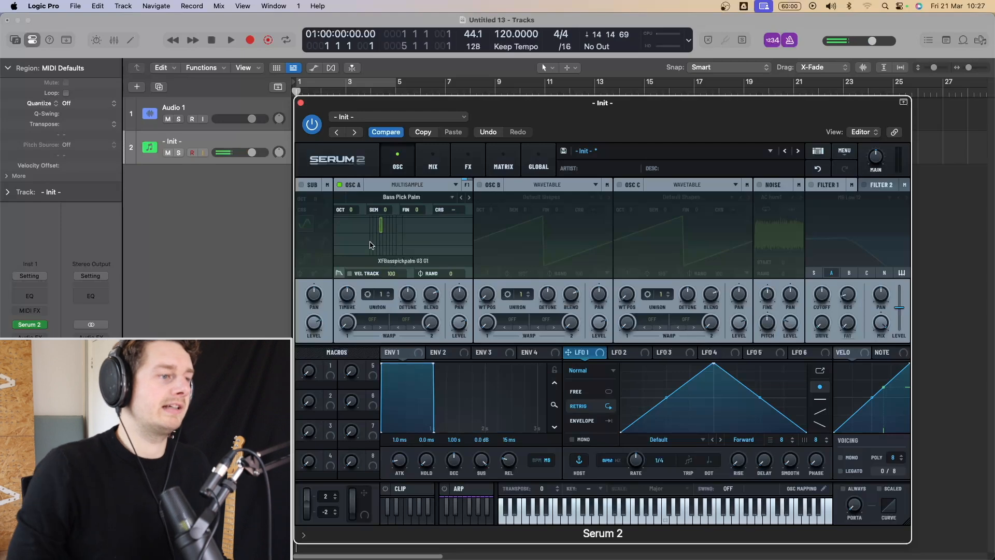
# Step: Examine the envelope override settings of oscillator A's multisample, and return to the sample map
pyautogui.click(339, 273)
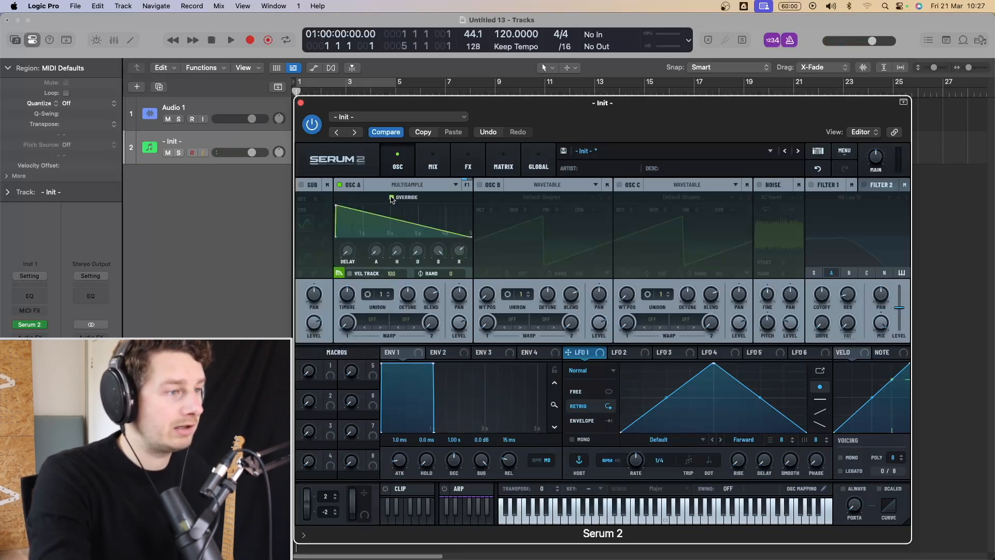
pyautogui.click(340, 273)
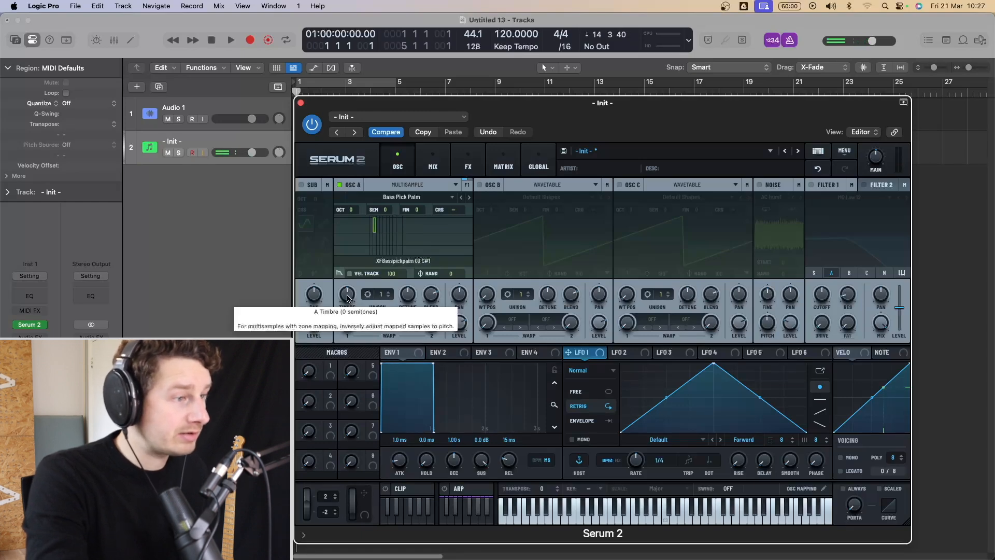
# Step: Try out oscillator A's Timbre control, and set its unison to 3 voices
pyautogui.moveTo(348, 297); pyautogui.dragTo(351, 349)
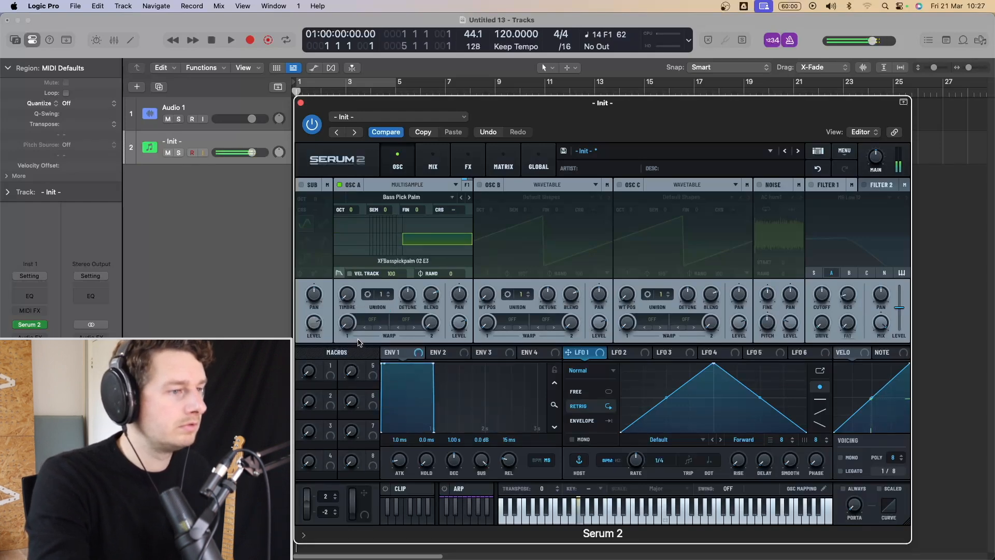
pyautogui.moveTo(384, 294); pyautogui.dragTo(429, 330)
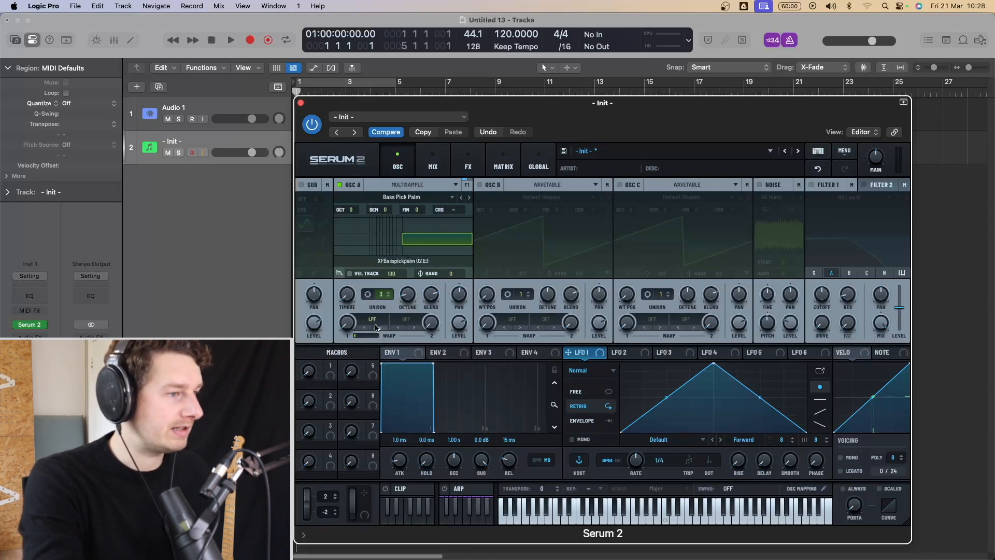
# Step: Set oscillator A's first warp to the Rectify distortion and try out its warp amount
pyautogui.click(374, 321)
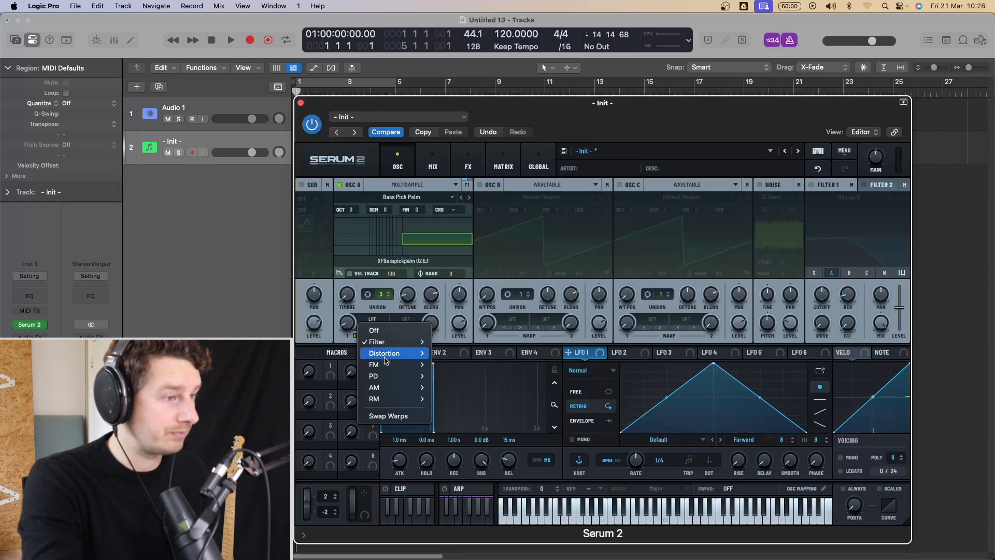
pyautogui.moveTo(382, 364)
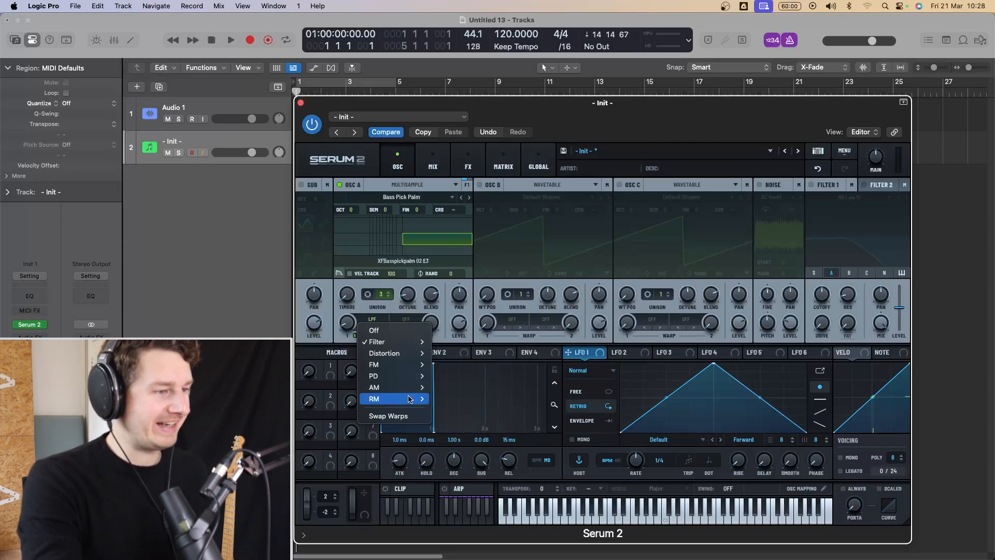
pyautogui.moveTo(410, 400)
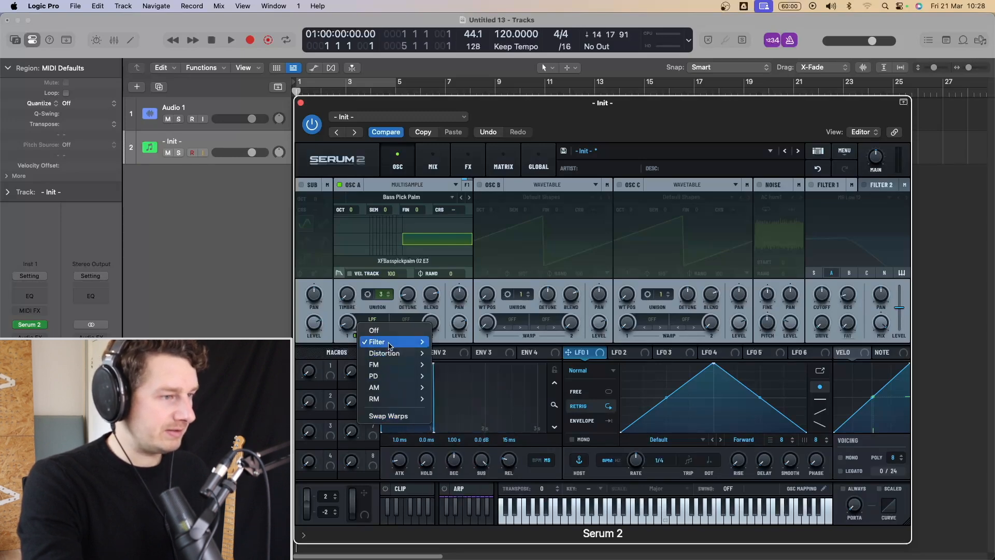
pyautogui.moveTo(389, 345)
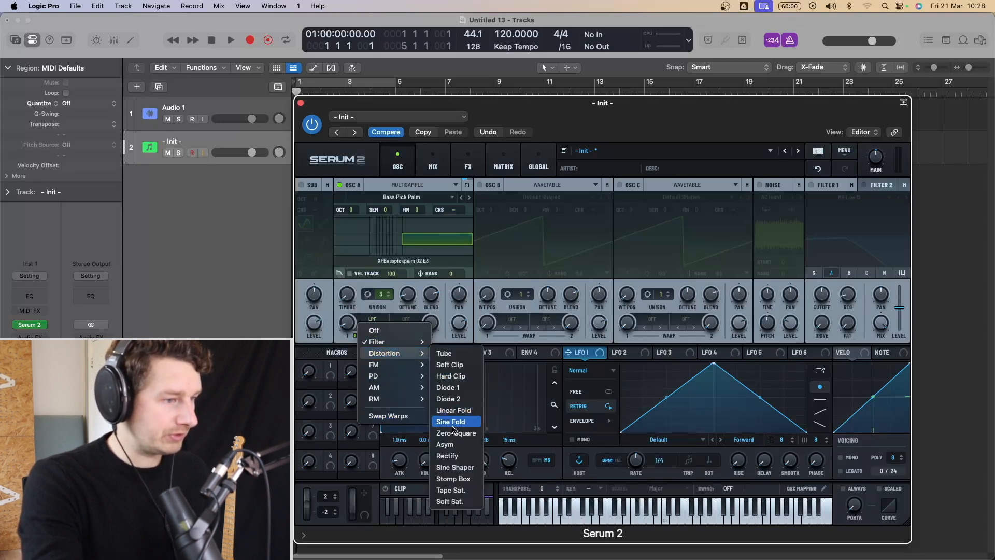
pyautogui.click(448, 456)
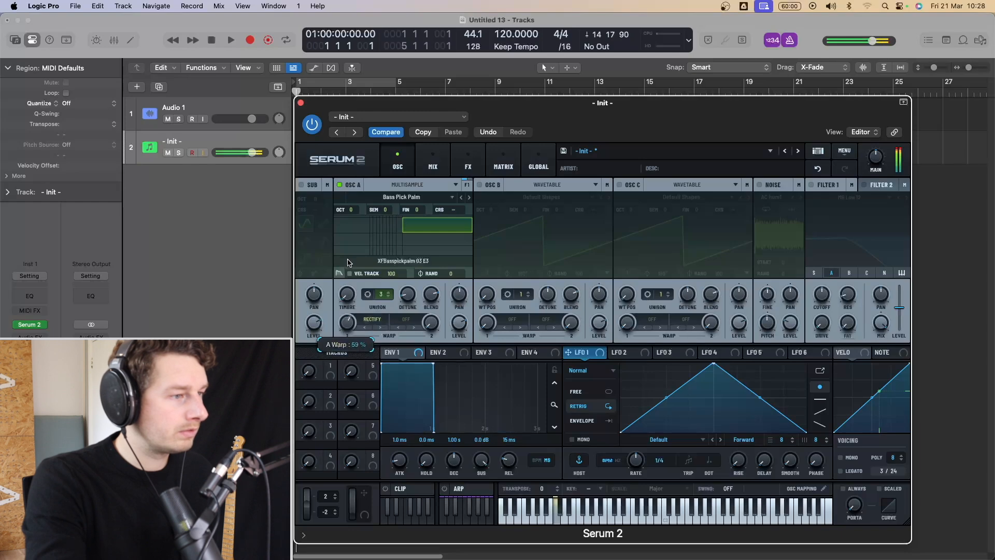
pyautogui.moveTo(340, 285); pyautogui.dragTo(353, 262)
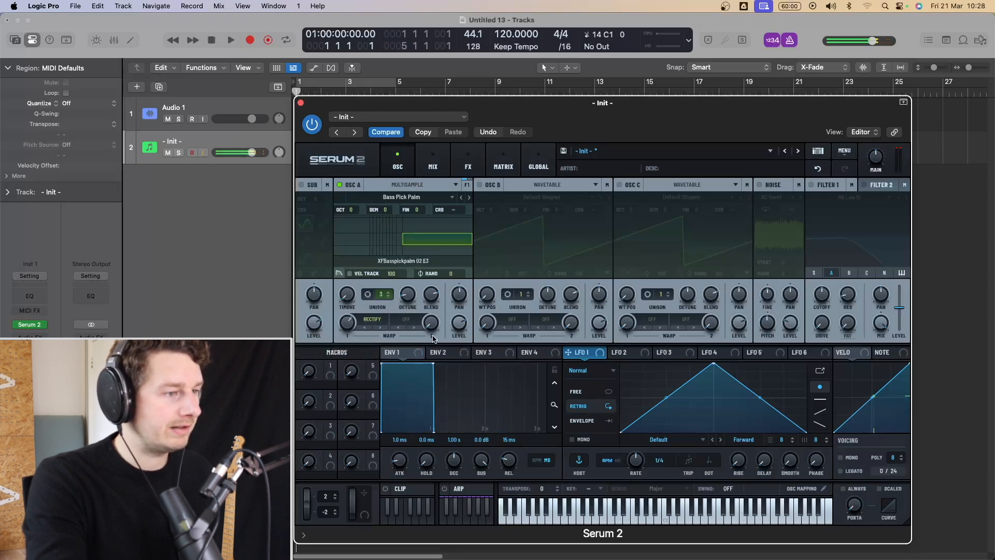
# Step: Set oscillator A's second warp to the LPF filter and adjust its amount and filter range
pyautogui.click(403, 325)
pyautogui.moveTo(440, 342)
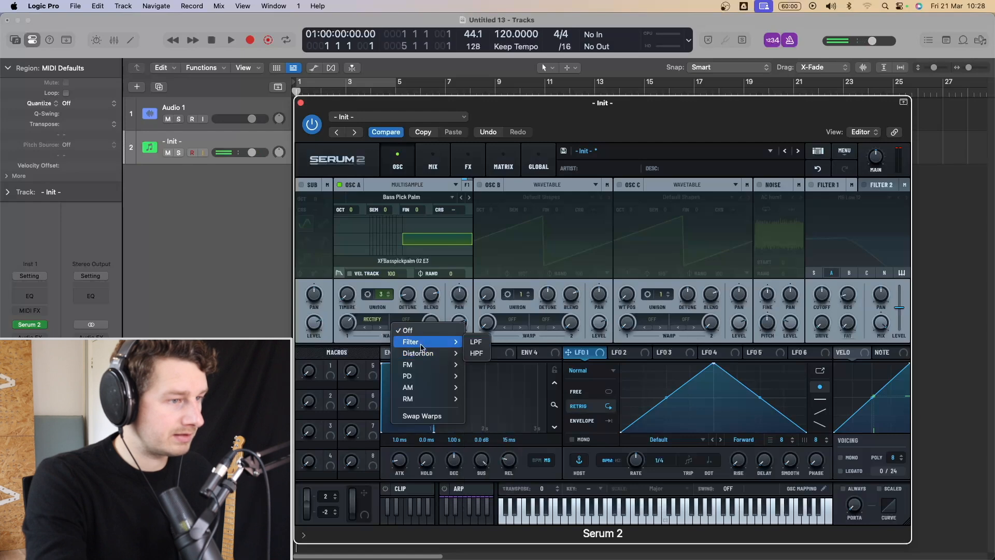
pyautogui.click(483, 345)
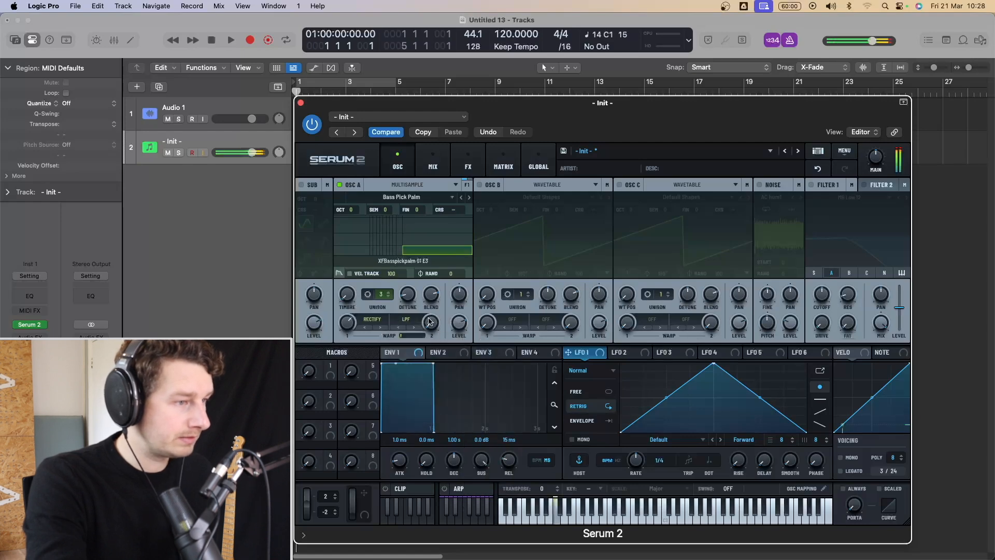
pyautogui.moveTo(430, 322); pyautogui.dragTo(430, 287)
pyautogui.moveTo(402, 336); pyautogui.dragTo(427, 346)
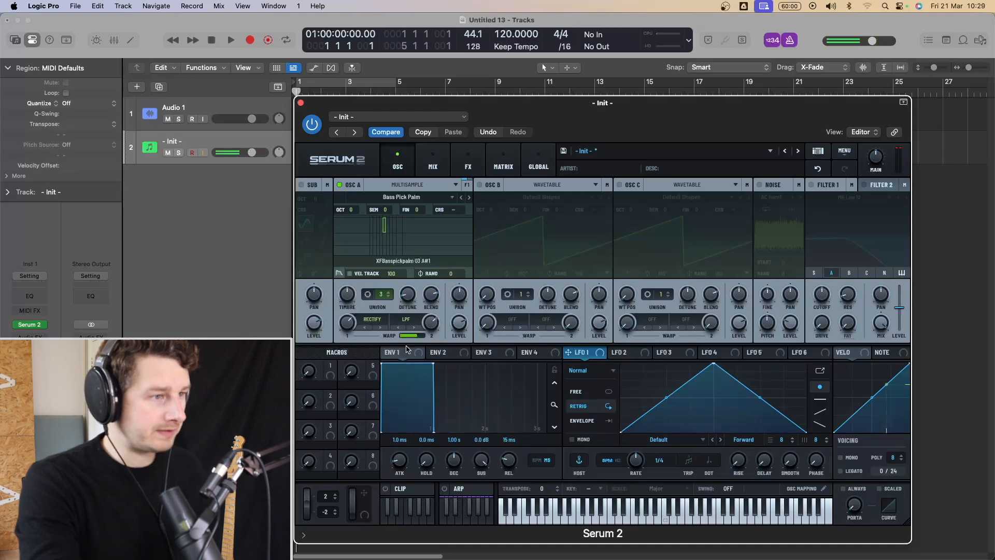
# Step: Load the factory Dulcimer Pick multisample from the Plucked category into oscillator A
pyautogui.click(420, 185)
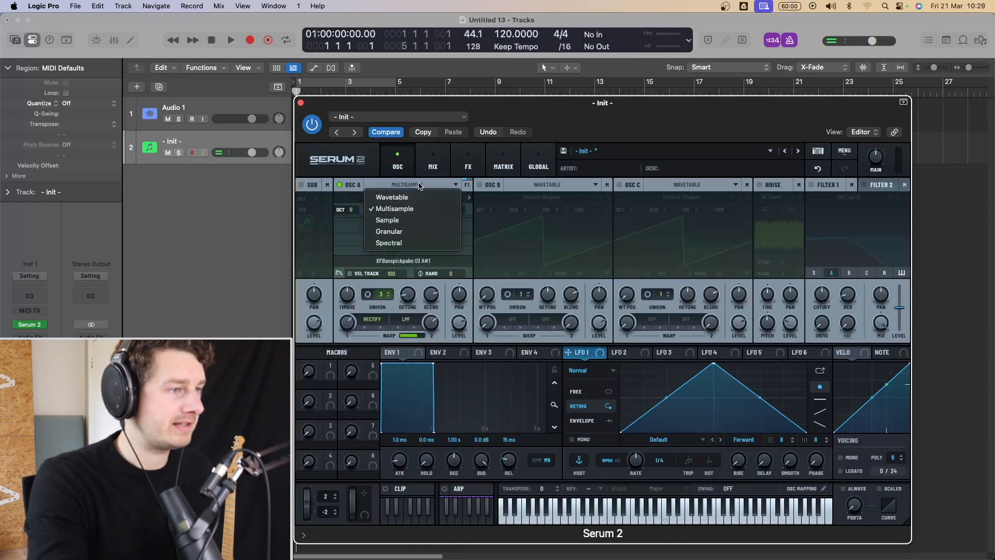
pyautogui.click(444, 184)
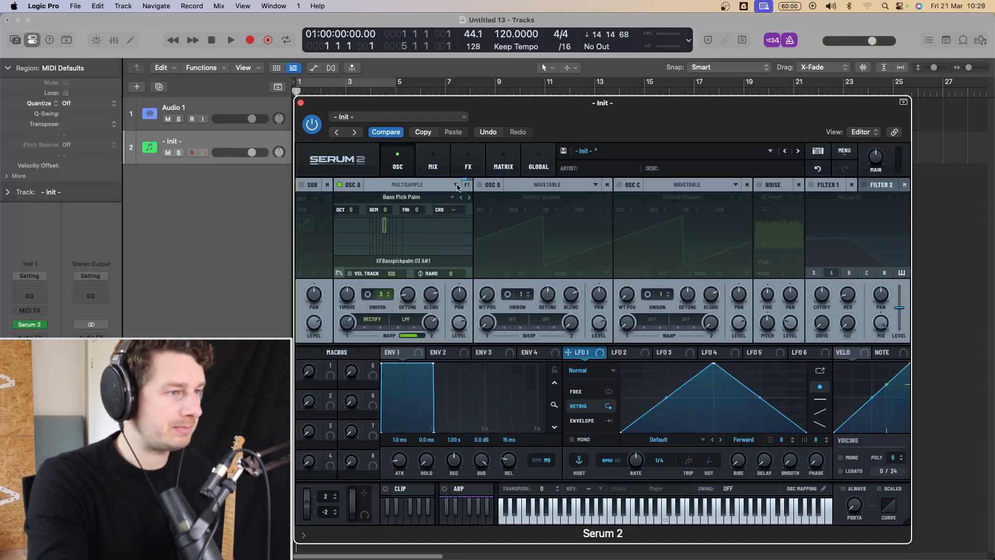
pyautogui.click(405, 197)
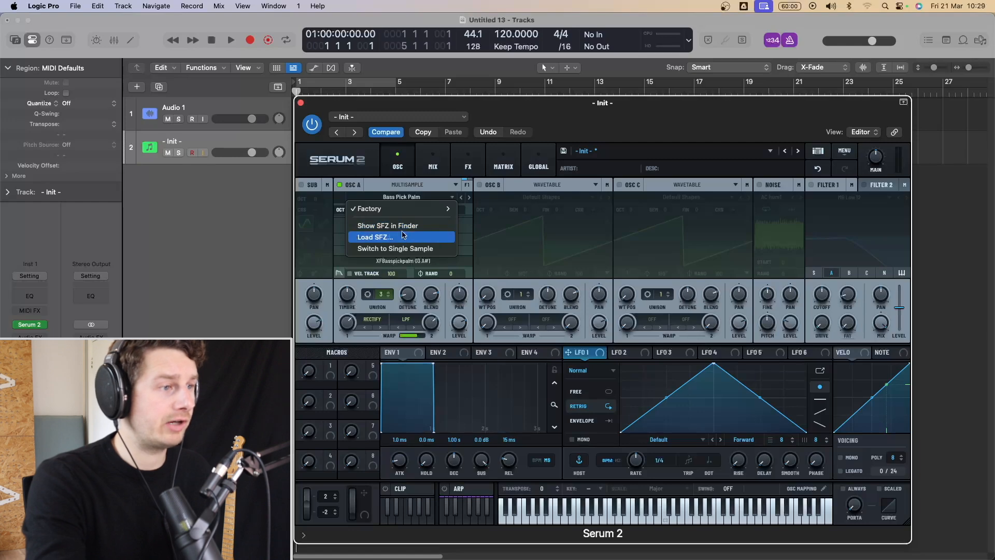
pyautogui.moveTo(404, 212)
pyautogui.moveTo(488, 265)
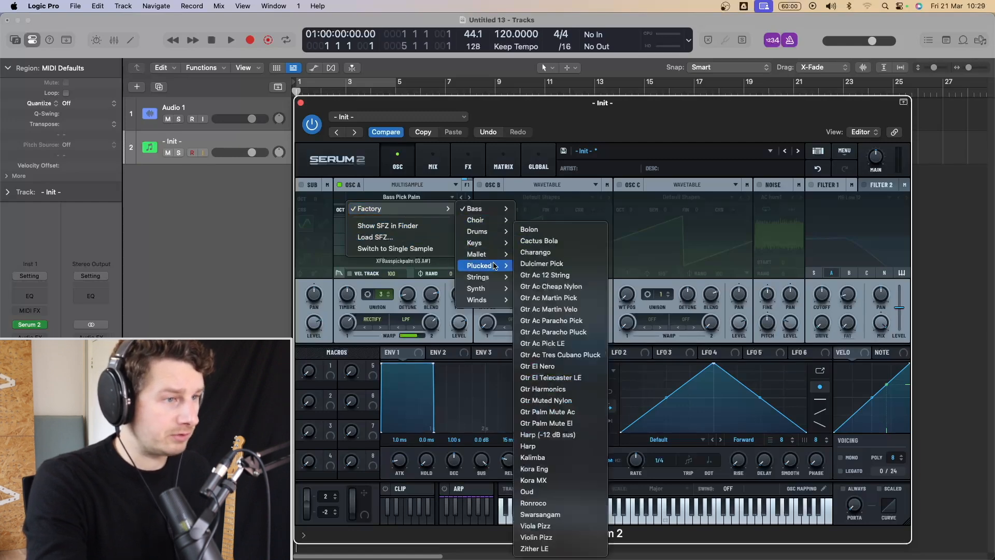
pyautogui.click(533, 264)
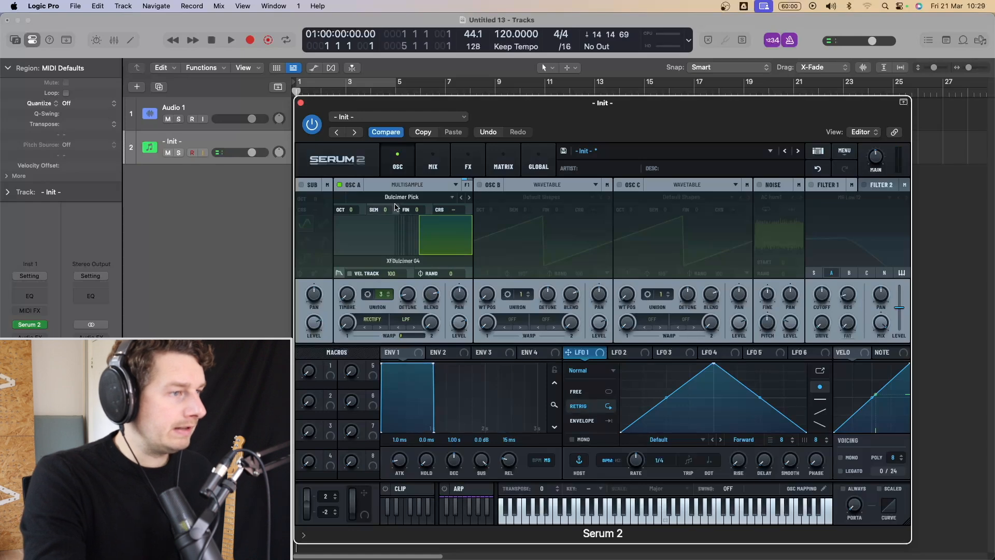
# Step: Change oscillator A to the Sample type and load the factory Clean 808 sample
pyautogui.click(421, 186)
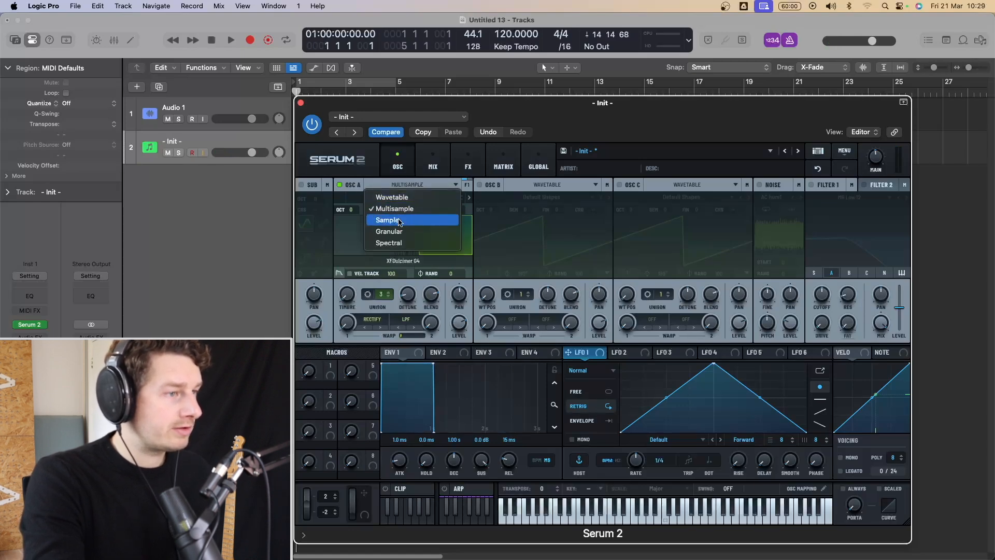
pyautogui.click(415, 219)
pyautogui.click(402, 197)
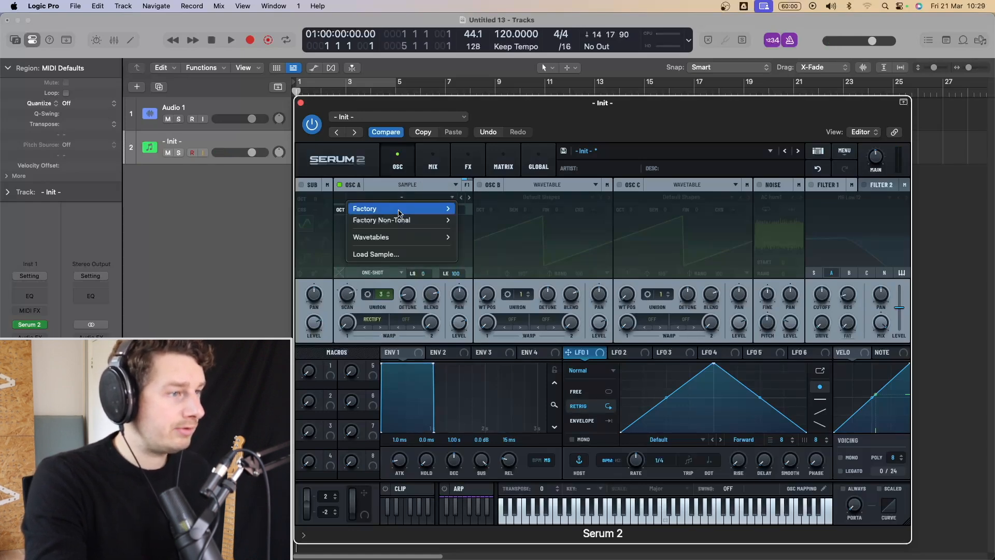
pyautogui.moveTo(399, 209)
pyautogui.moveTo(503, 210)
pyautogui.click(565, 206)
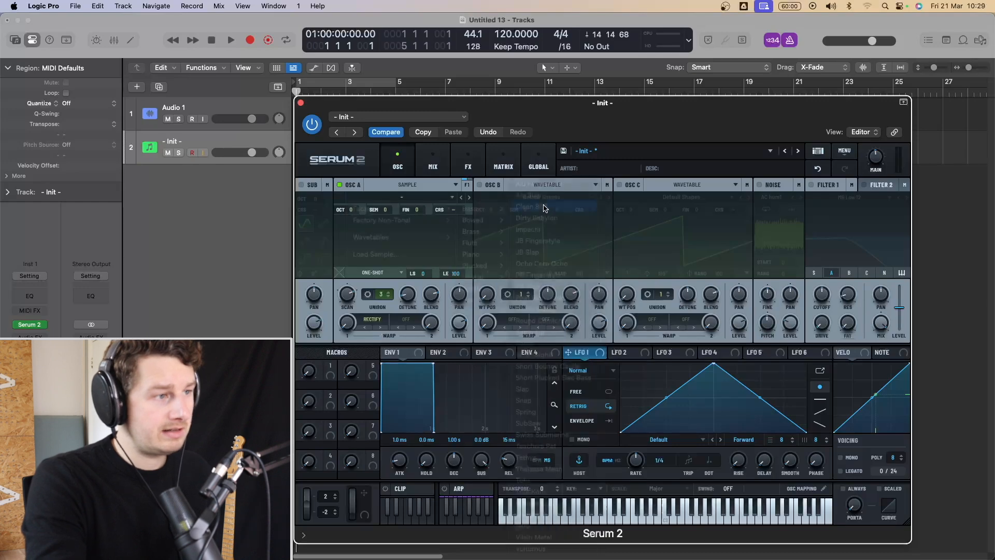
# Step: Turn off oscillator A's first warp and try out the Scan rate on the Clean 808 sample
pyautogui.doubleClick(347, 295)
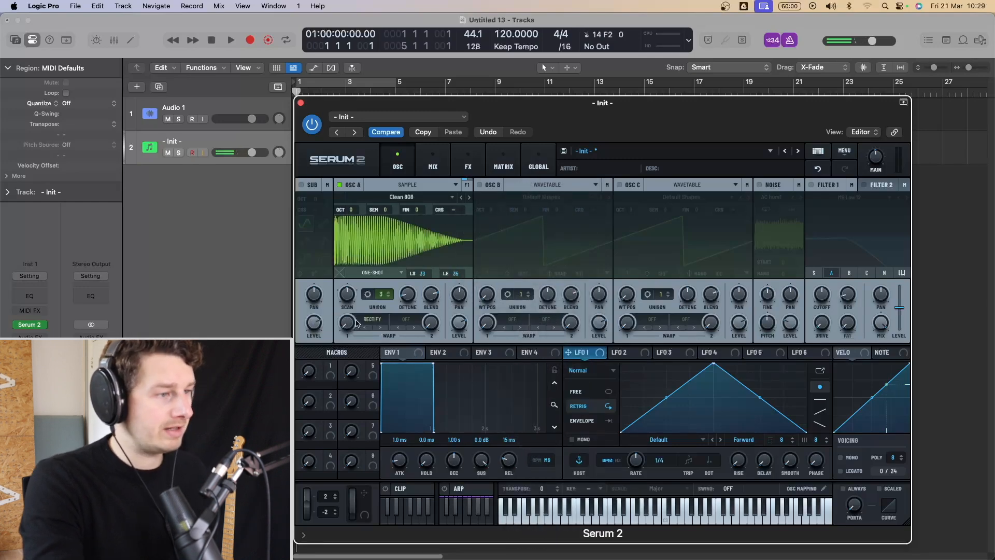
pyautogui.click(372, 319)
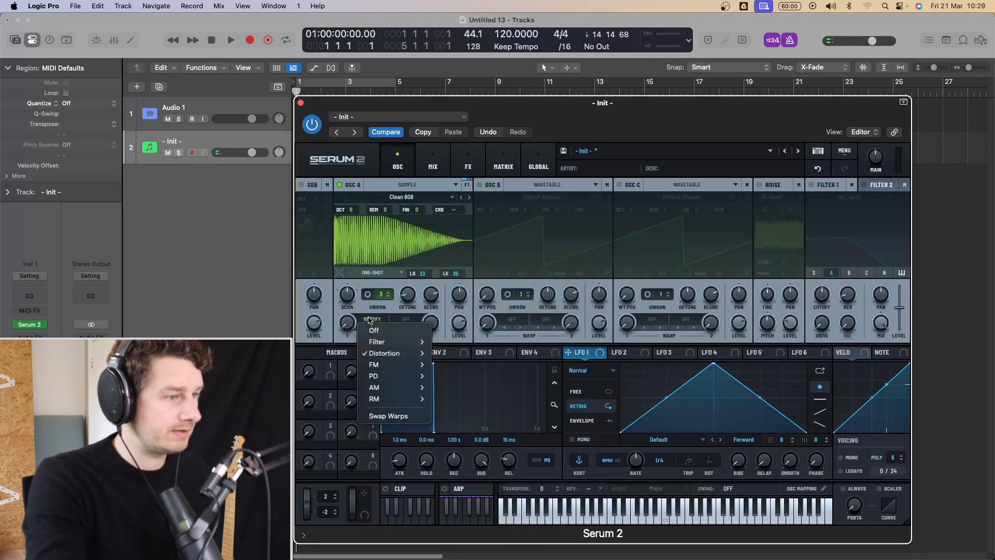
pyautogui.click(373, 325)
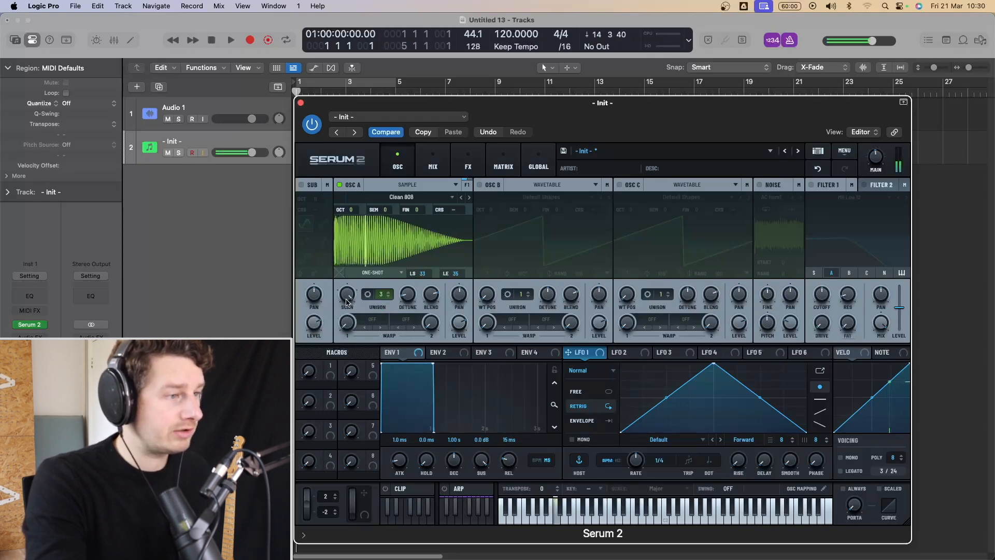
pyautogui.moveTo(347, 295); pyautogui.dragTo(362, 351)
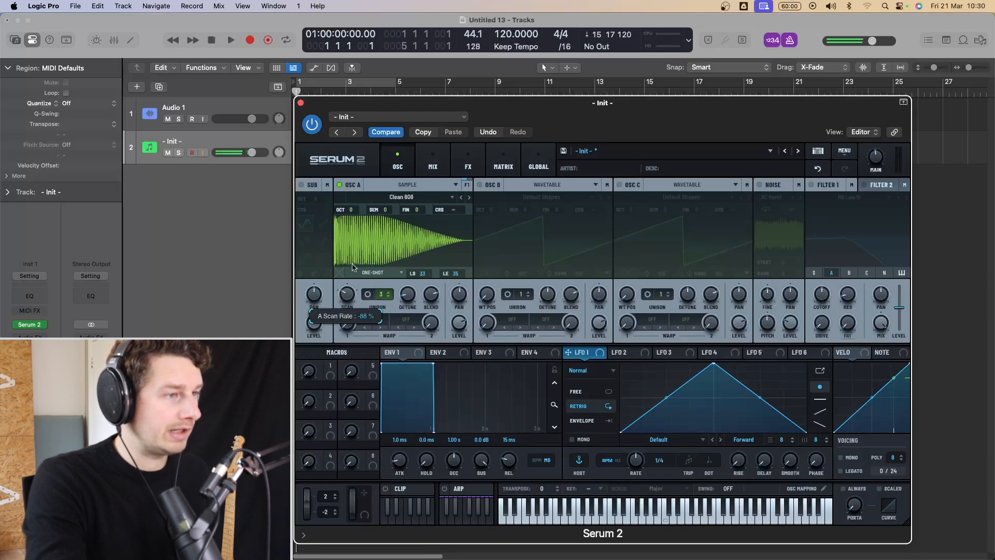
# Step: Load the Dirty Babylon sample into oscillator A and try out its Scan rate
pyautogui.click(469, 198)
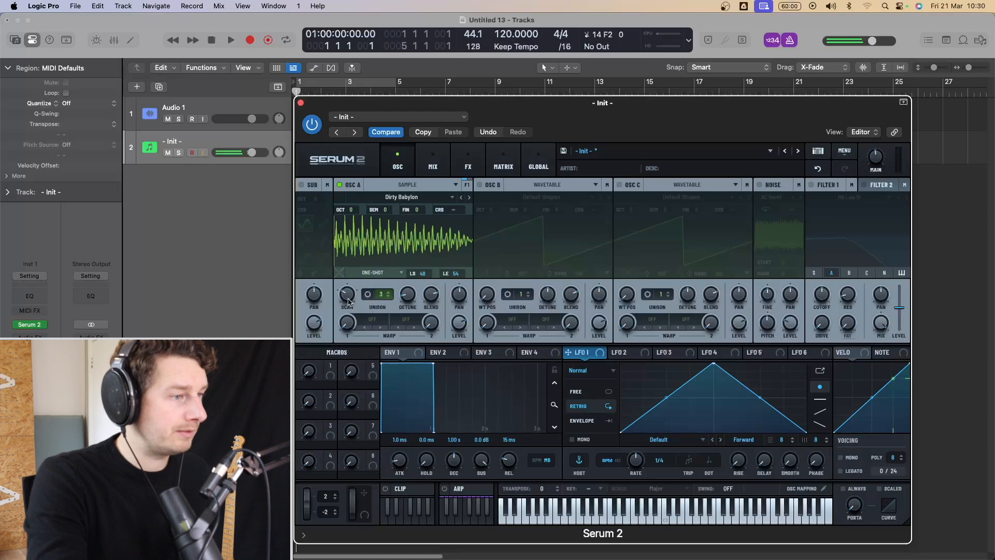
pyautogui.moveTo(346, 293)
pyautogui.moveTo(346, 293); pyautogui.dragTo(351, 277)
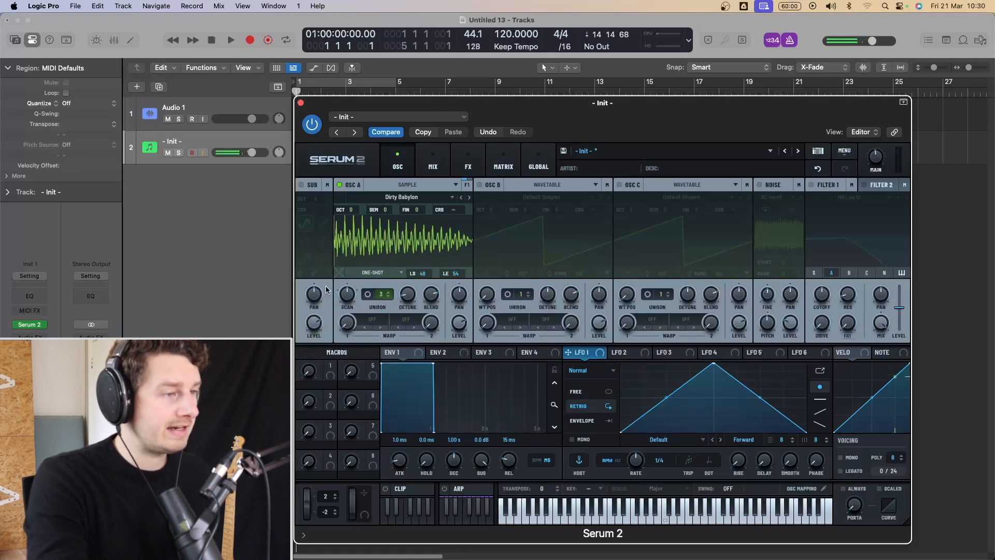
# Step: Set oscillator A's unison to 1 voice and its sample playback mode to Fwd Loop
pyautogui.click(387, 298)
pyautogui.click(388, 297)
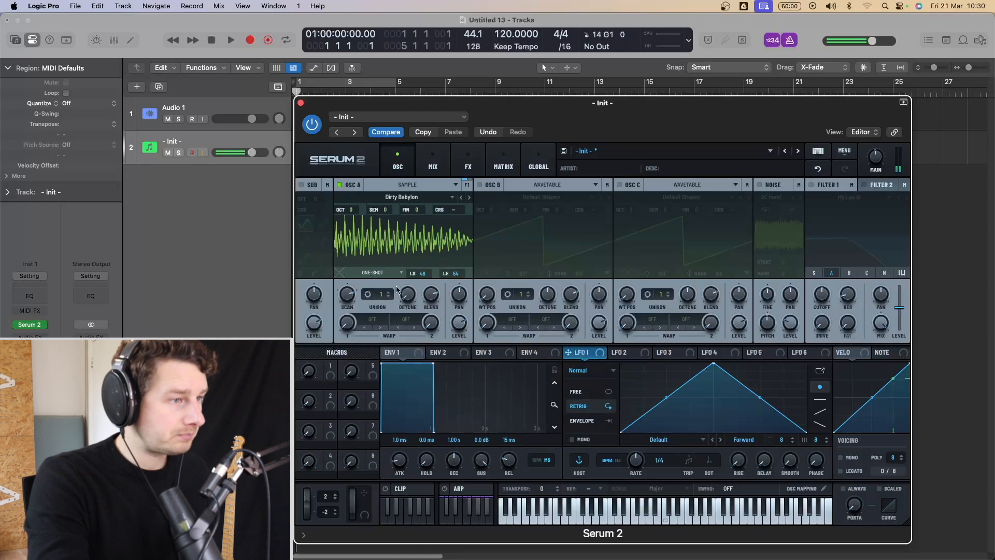
pyautogui.click(386, 273)
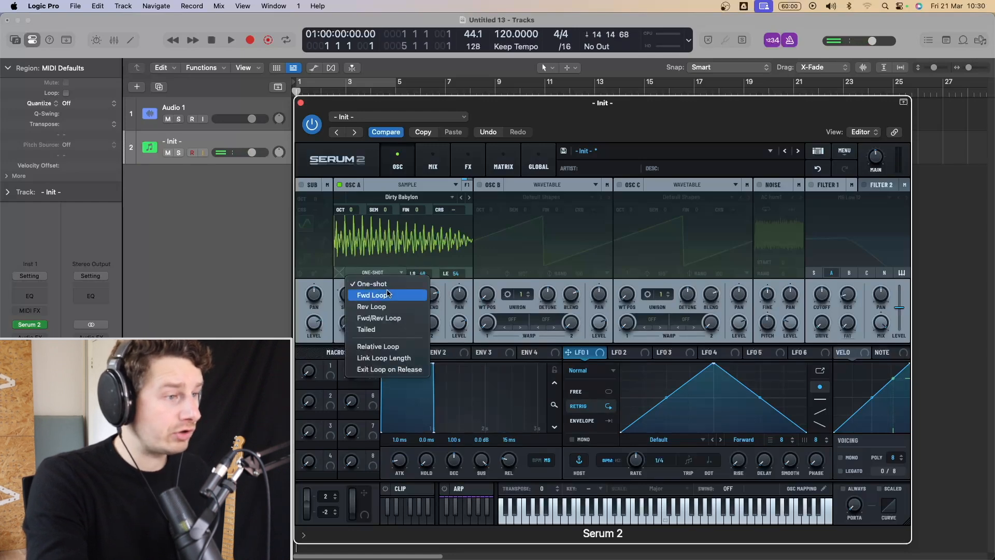
pyautogui.click(387, 294)
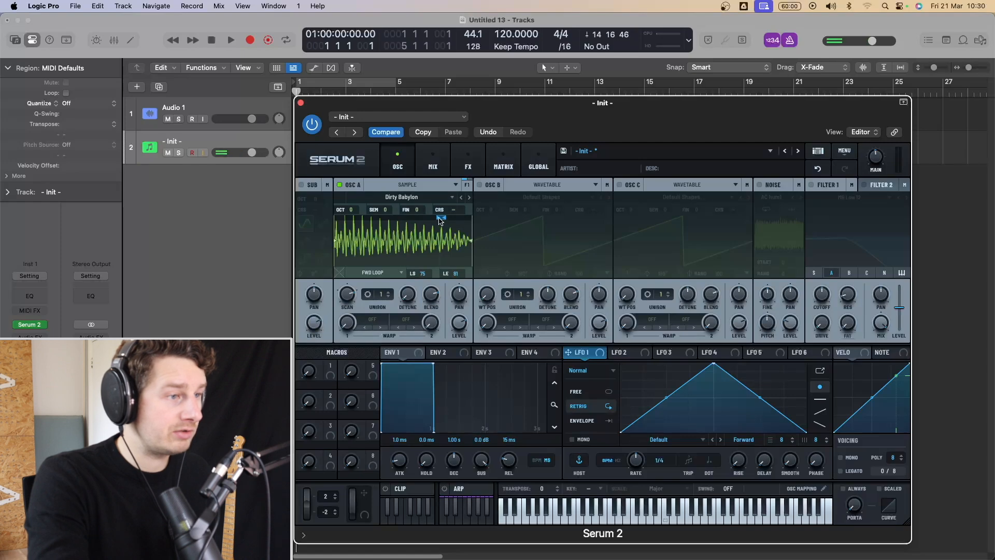
# Step: Adjust the Dirty Babylon sample's loop crossfade, and set its loop region to start at 0 and end at 47
pyautogui.moveTo(383, 222); pyautogui.dragTo(440, 219)
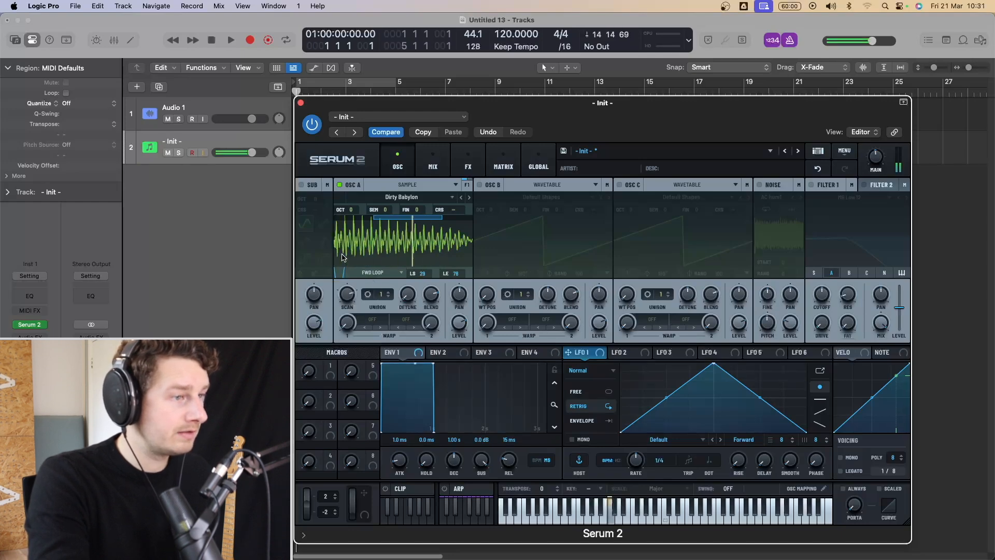
pyautogui.moveTo(339, 263); pyautogui.dragTo(349, 240)
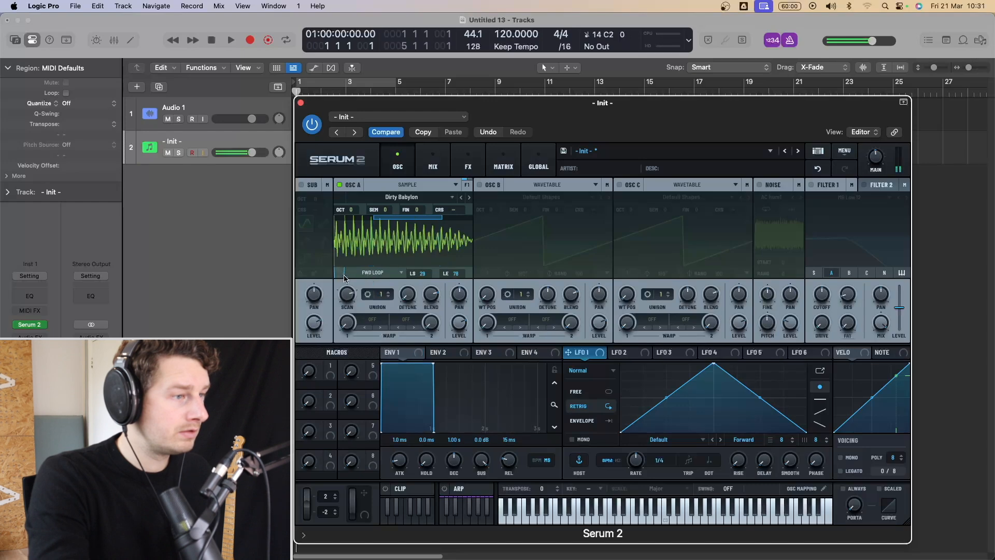
pyautogui.moveTo(415, 280); pyautogui.dragTo(457, 260)
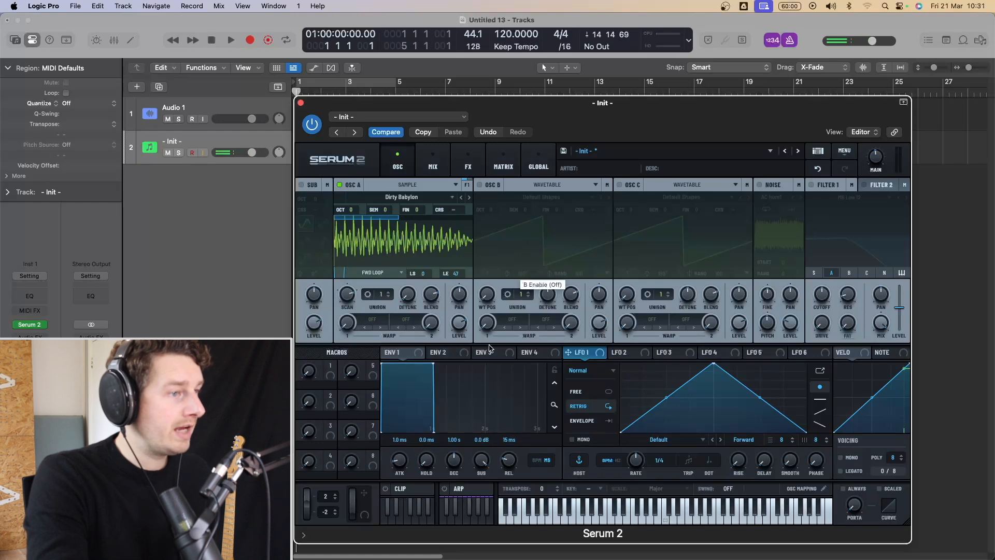
# Step: Change oscillator A to the Granular type and set its playback mode to One-shot
pyautogui.click(420, 185)
pyautogui.click(380, 225)
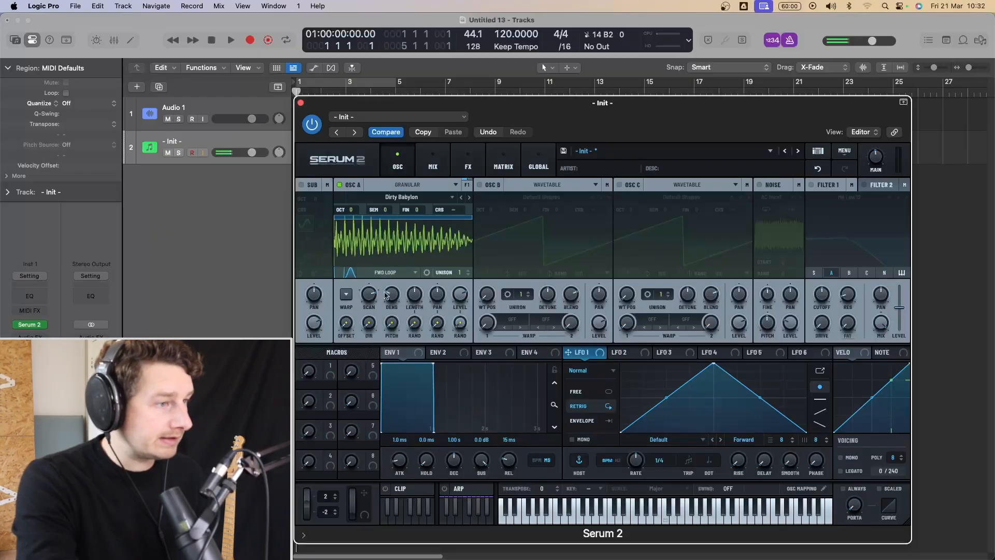
pyautogui.click(396, 273)
pyautogui.click(386, 282)
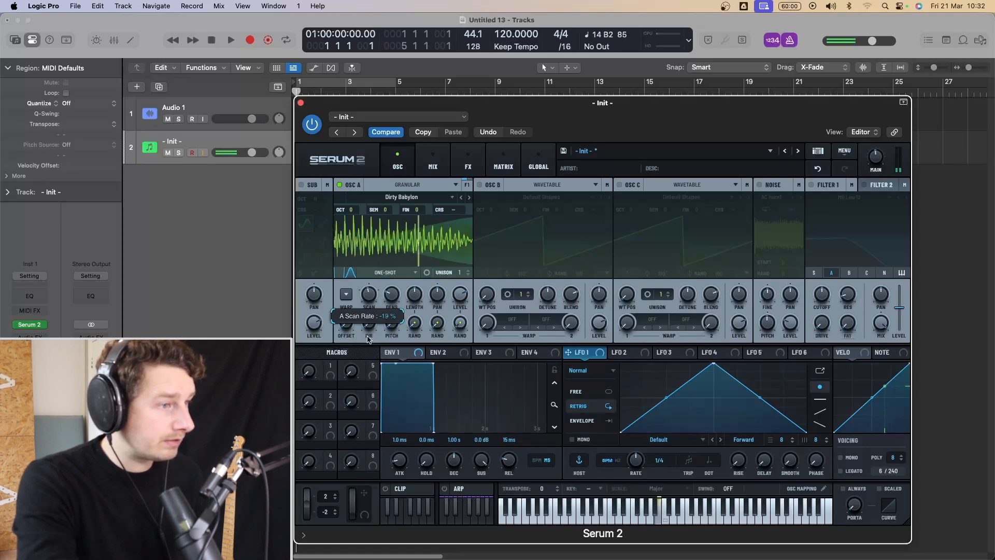
# Step: Try out the granular Scan, Density and Length controls, and load the Celli Short G#2 sample into oscillator A
pyautogui.moveTo(369, 313)
pyautogui.mouseDown()
pyautogui.moveTo(375, 277)
pyautogui.moveTo(371, 323)
pyautogui.mouseUp()
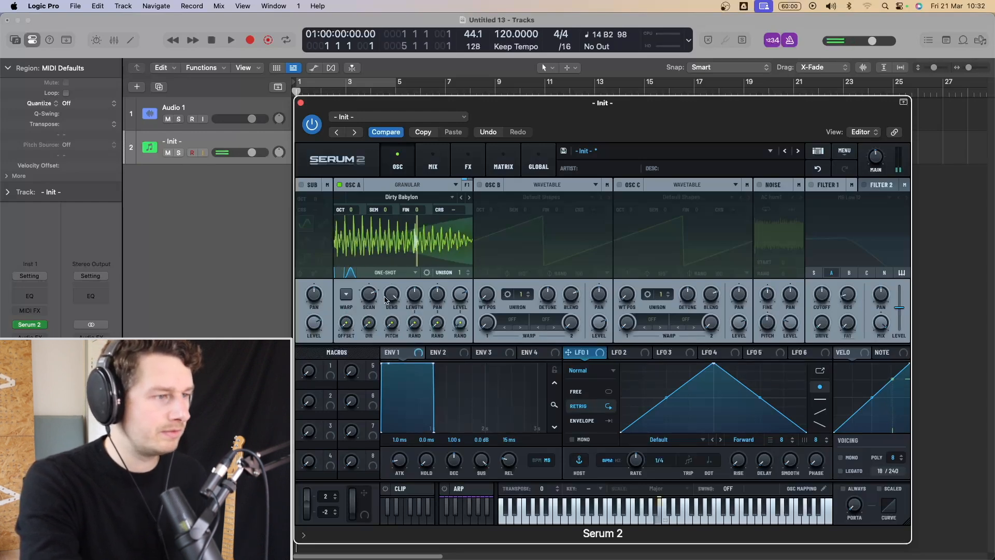
pyautogui.moveTo(385, 299); pyautogui.dragTo(393, 354)
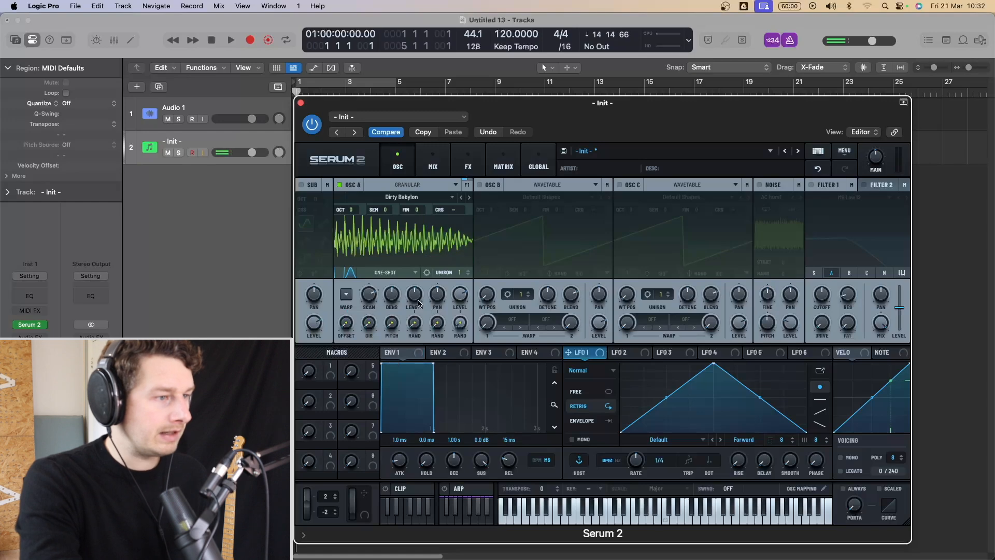
pyautogui.moveTo(415, 297); pyautogui.dragTo(418, 274)
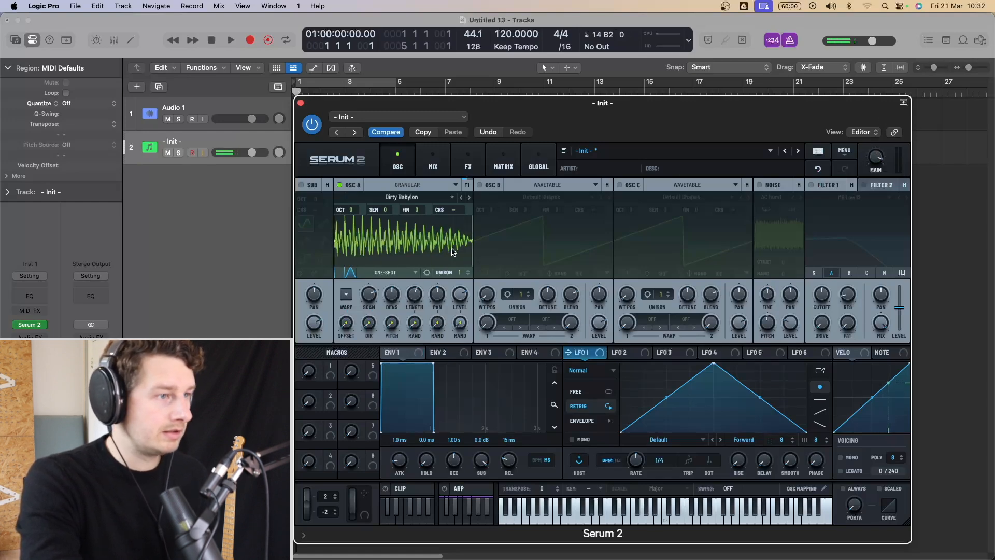
pyautogui.click(468, 197)
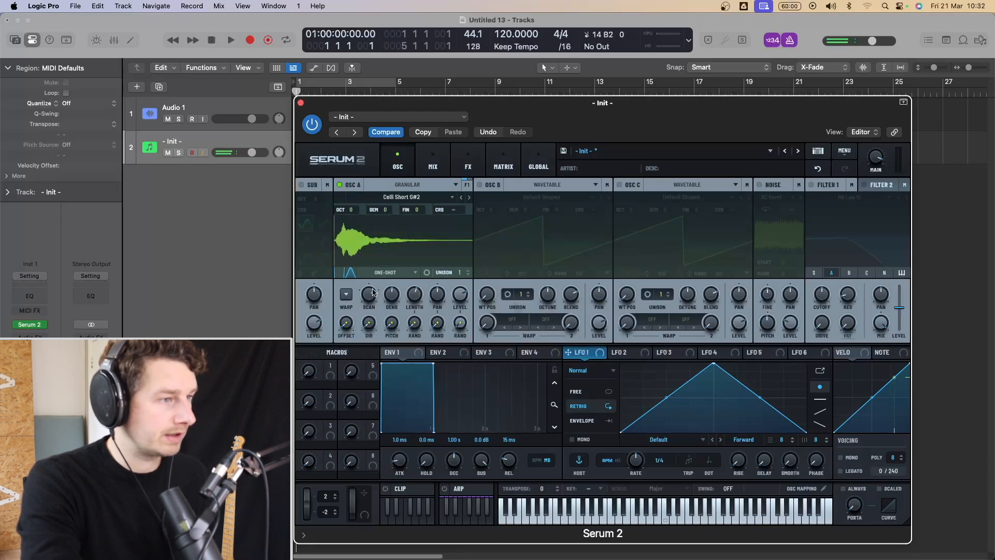
# Step: Try out the grain length and shorten the Celli Short G#2 sample's playback range to just past its initial peak
pyautogui.moveTo(374, 301)
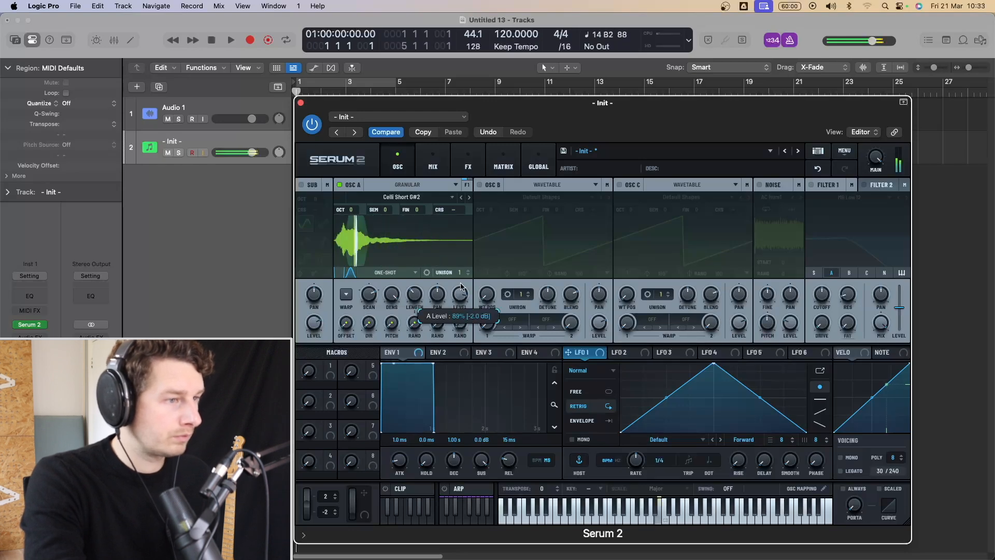
pyautogui.moveTo(421, 298); pyautogui.dragTo(414, 301)
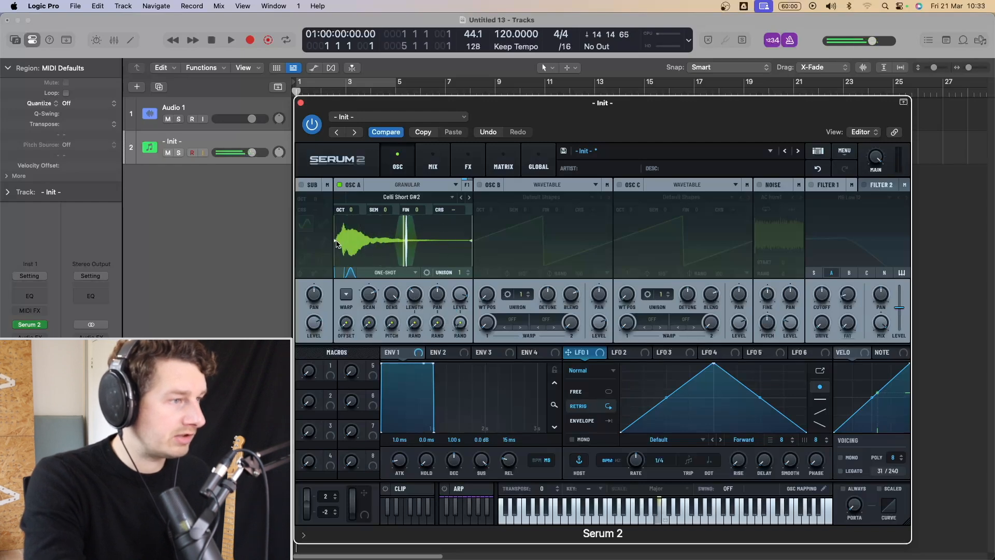
pyautogui.moveTo(471, 241); pyautogui.dragTo(359, 247)
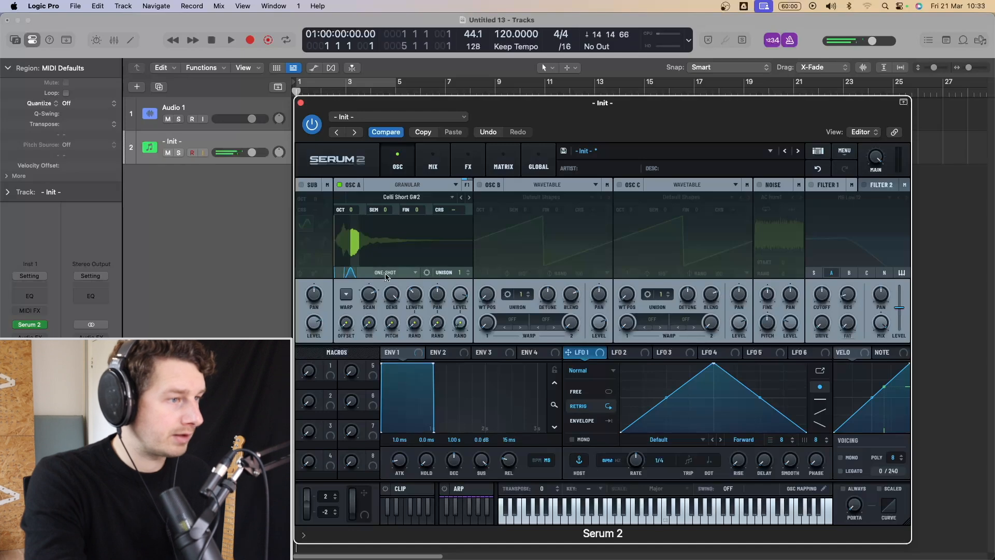
# Step: Try the Rev Loop and Fwd/Rev Loop playback modes and move the loop start to the beginning of the sample
pyautogui.click(407, 276)
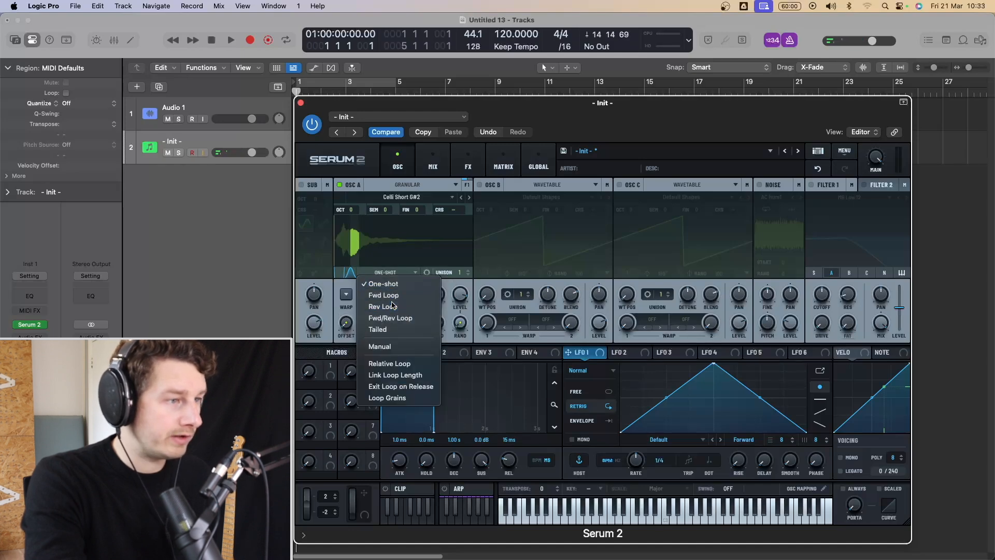
pyautogui.click(395, 299)
pyautogui.click(396, 272)
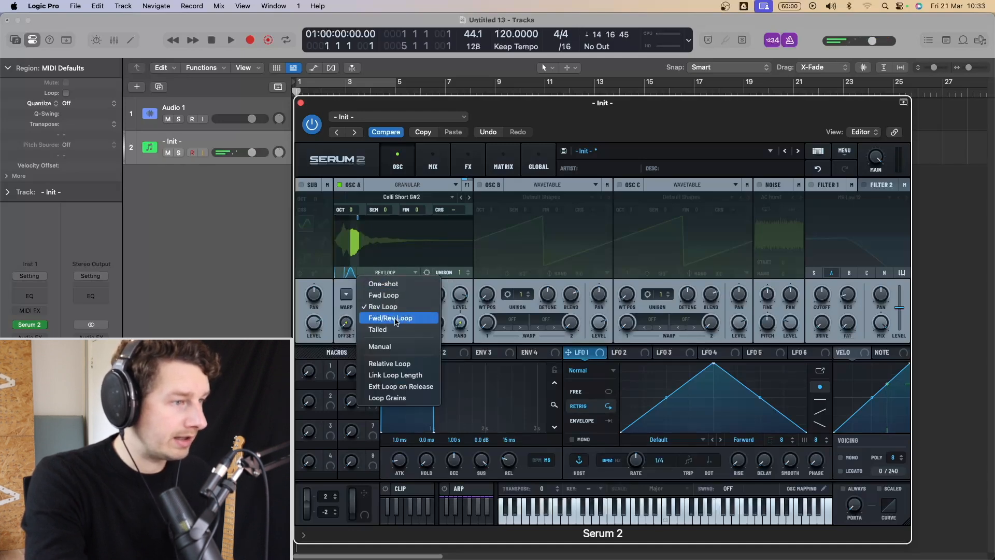
pyautogui.click(362, 239)
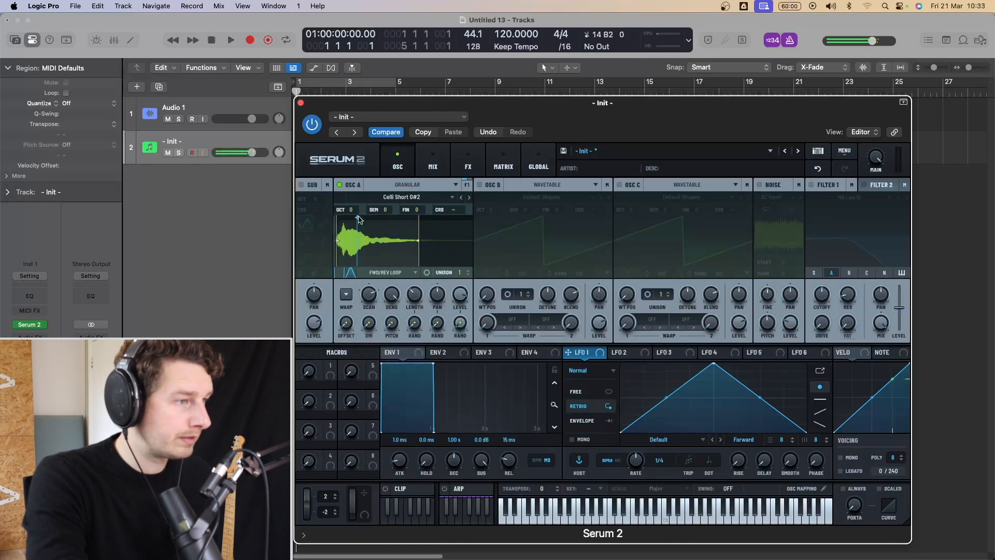
pyautogui.moveTo(357, 221); pyautogui.dragTo(335, 220)
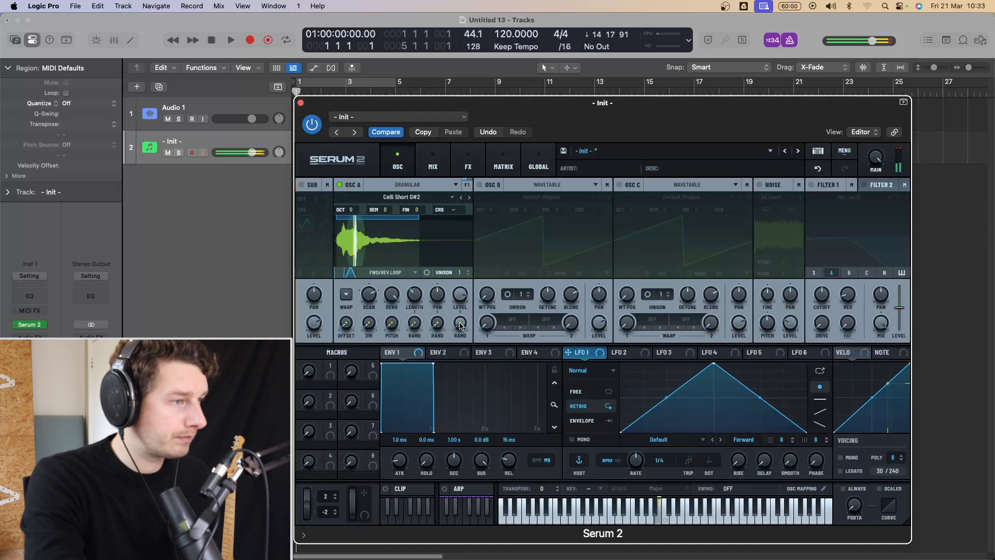
# Step: Set oscillator A's playback mode to One-shot and extend the sample's end point to its full length
pyautogui.click(386, 272)
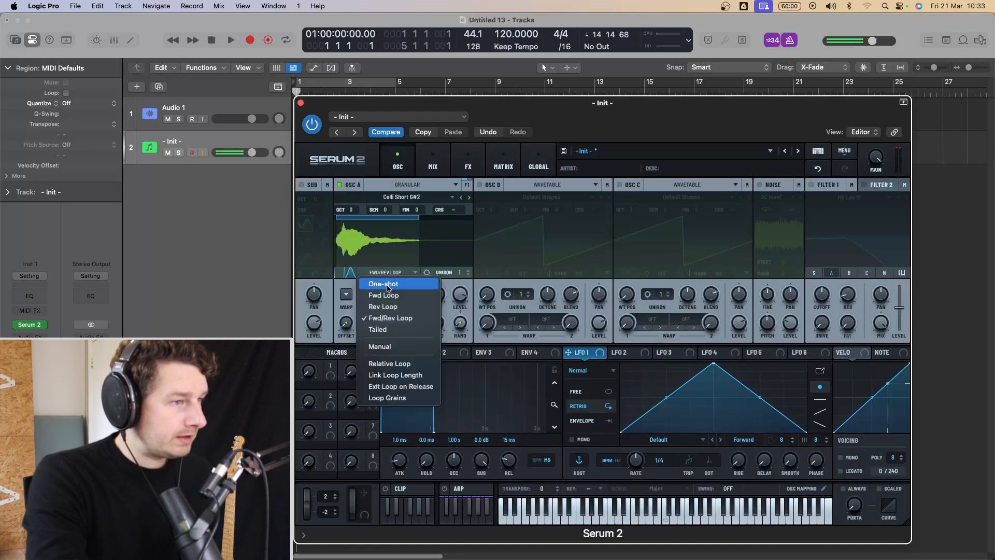
pyautogui.click(379, 282)
pyautogui.moveTo(420, 229); pyautogui.dragTo(495, 236)
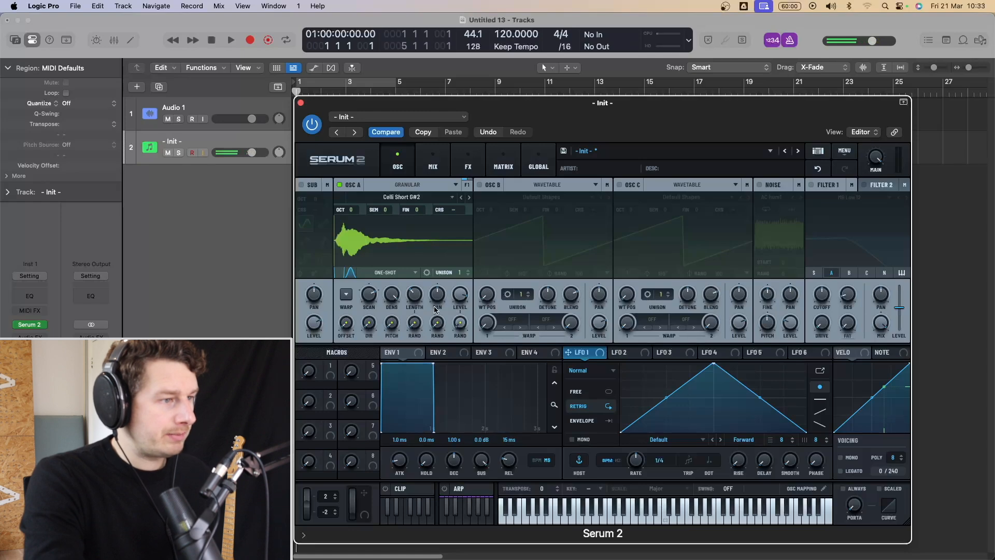
# Step: Show and hide oscillator A's warp controls, and set its grain random offset to 46% and random direction to 41%
pyautogui.click(346, 295)
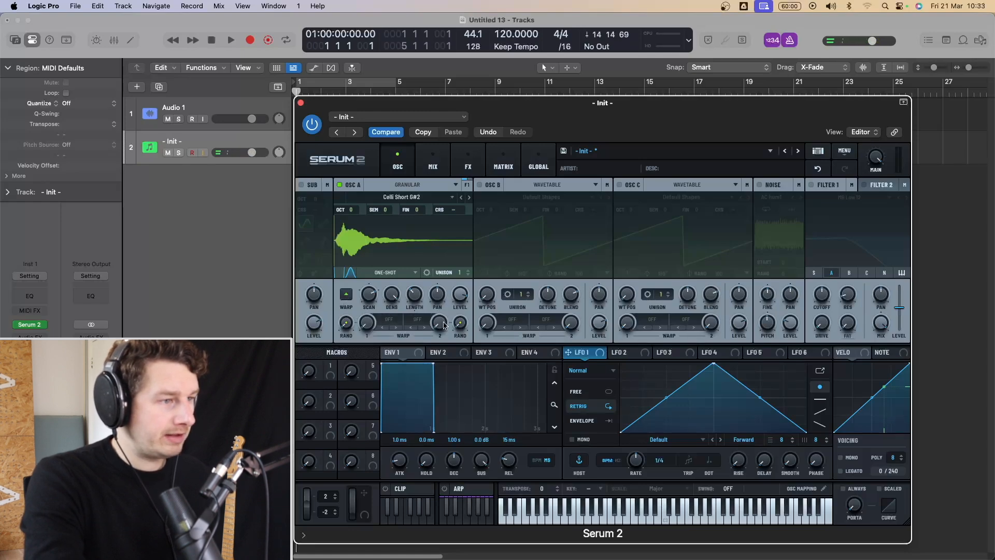
pyautogui.click(346, 295)
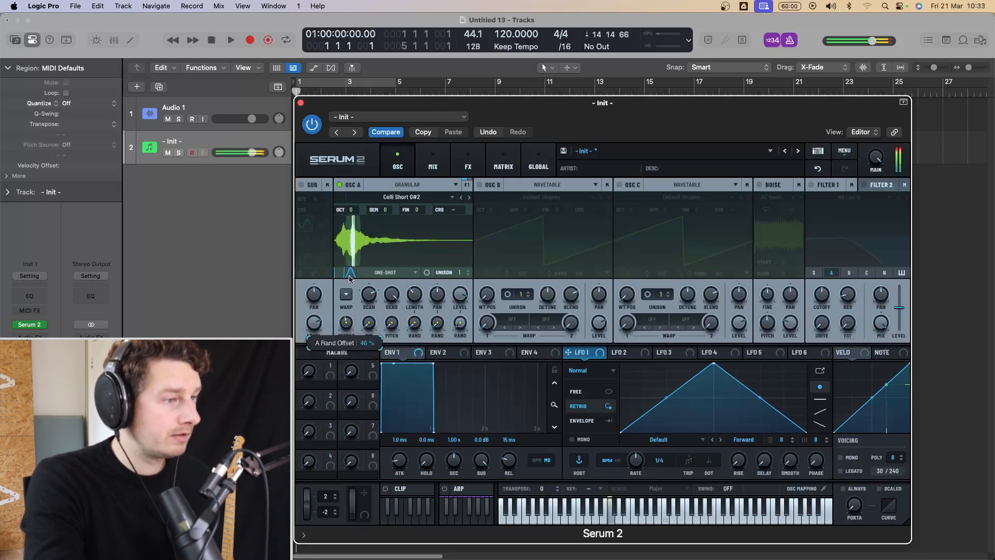
pyautogui.moveTo(350, 275); pyautogui.dragTo(350, 273)
pyautogui.moveTo(369, 322); pyautogui.dragTo(373, 279)
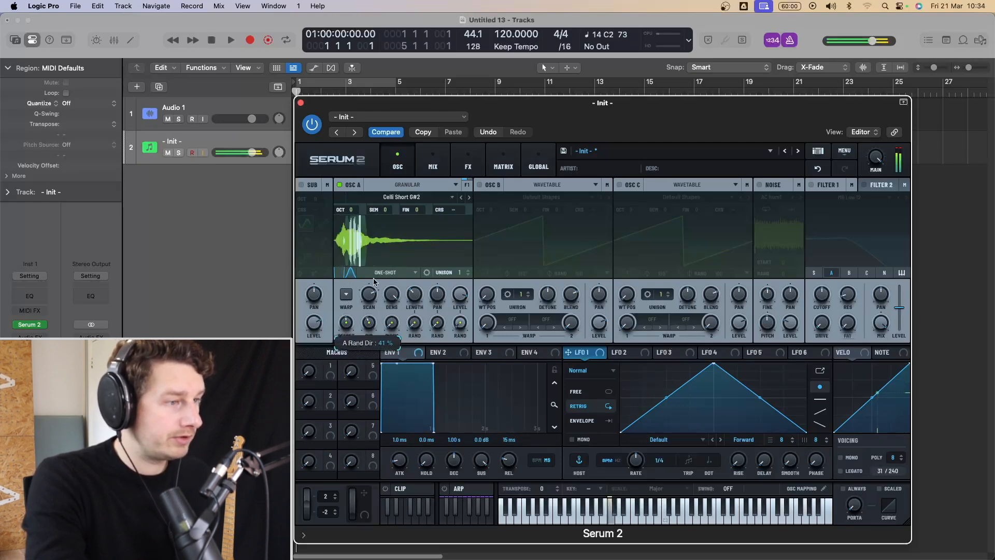
pyautogui.click(378, 272)
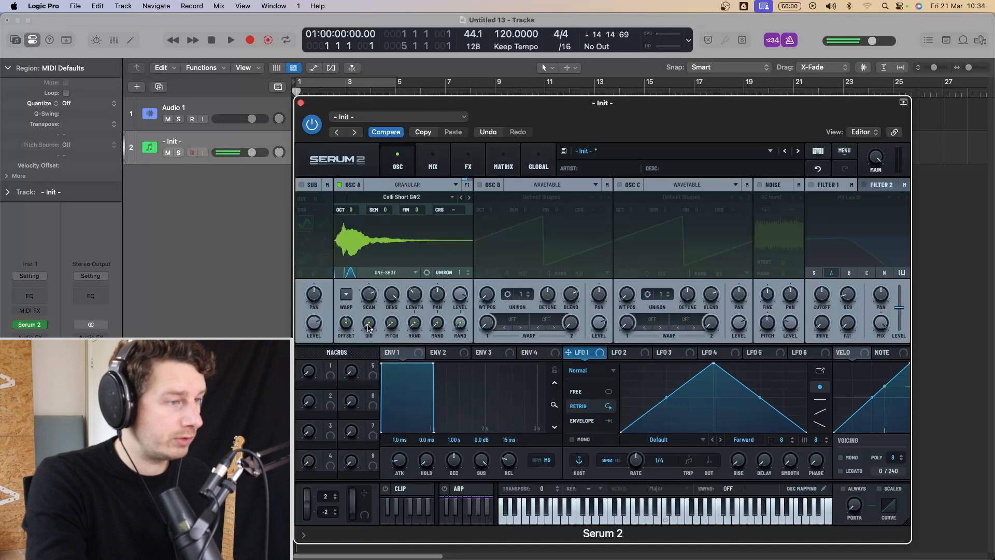
# Step: Raise the randomisation of oscillator A's grain direction, pitch, length and pan
pyautogui.moveTo(368, 325); pyautogui.dragTo(393, 269)
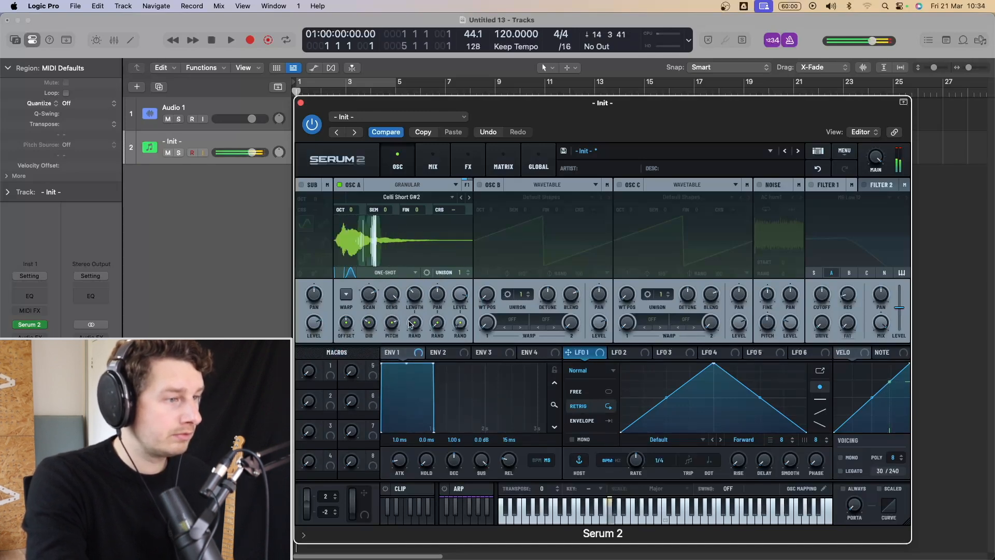
pyautogui.moveTo(413, 324); pyautogui.dragTo(424, 236)
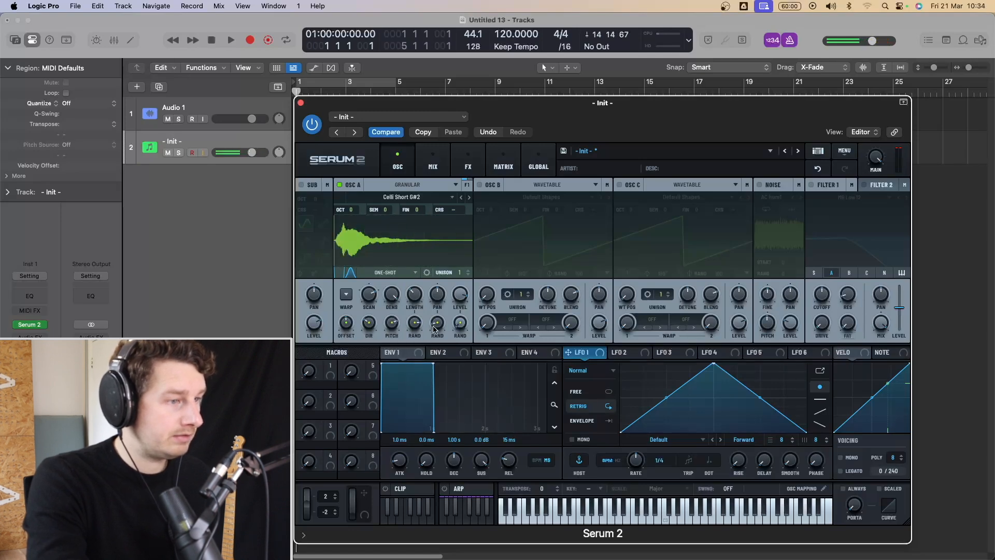
pyautogui.moveTo(439, 324); pyautogui.dragTo(463, 291)
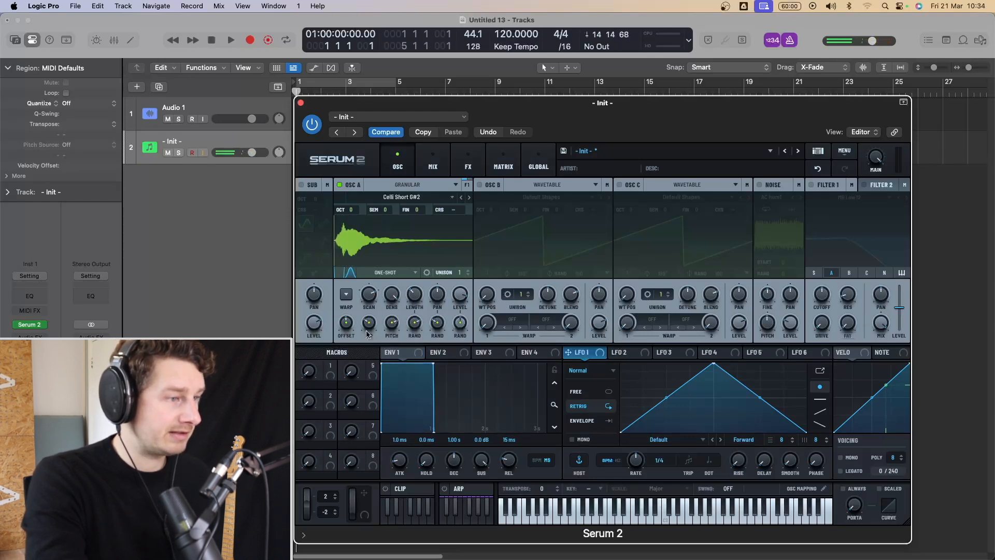
# Step: Lengthen oscillator A's grains, adjust their density, and set the unison to 3 voices
pyautogui.moveTo(369, 311); pyautogui.dragTo(367, 354)
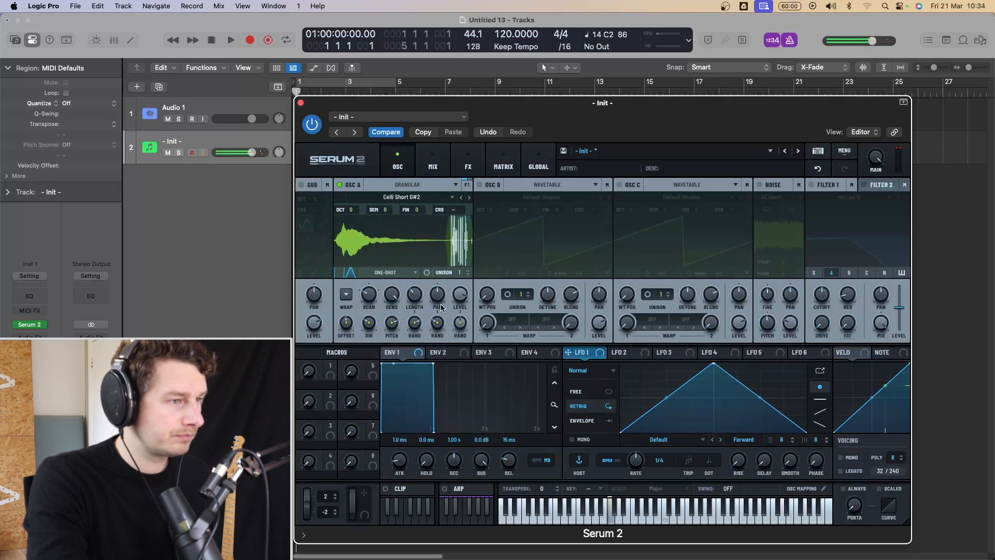
pyautogui.moveTo(421, 300); pyautogui.dragTo(423, 258)
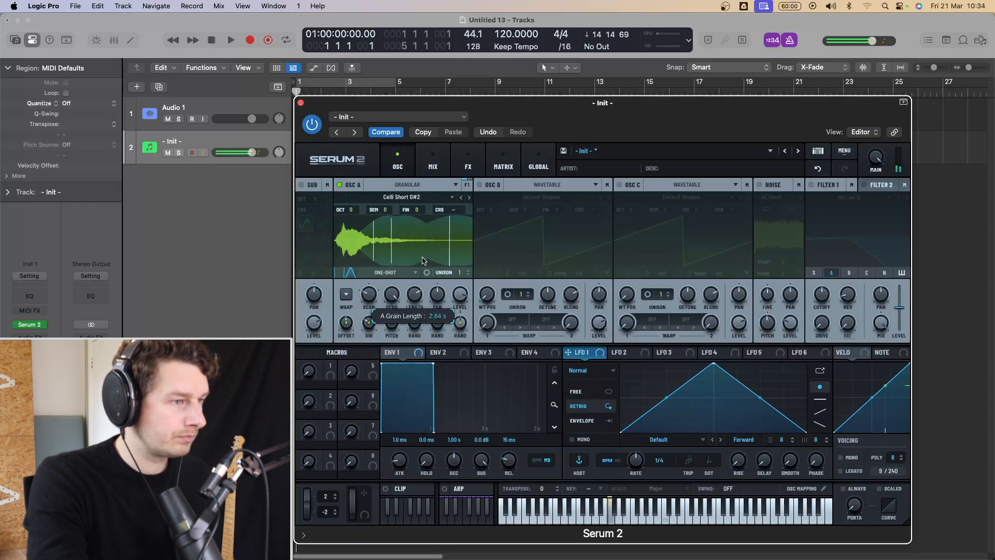
pyautogui.moveTo(391, 294); pyautogui.dragTo(390, 334)
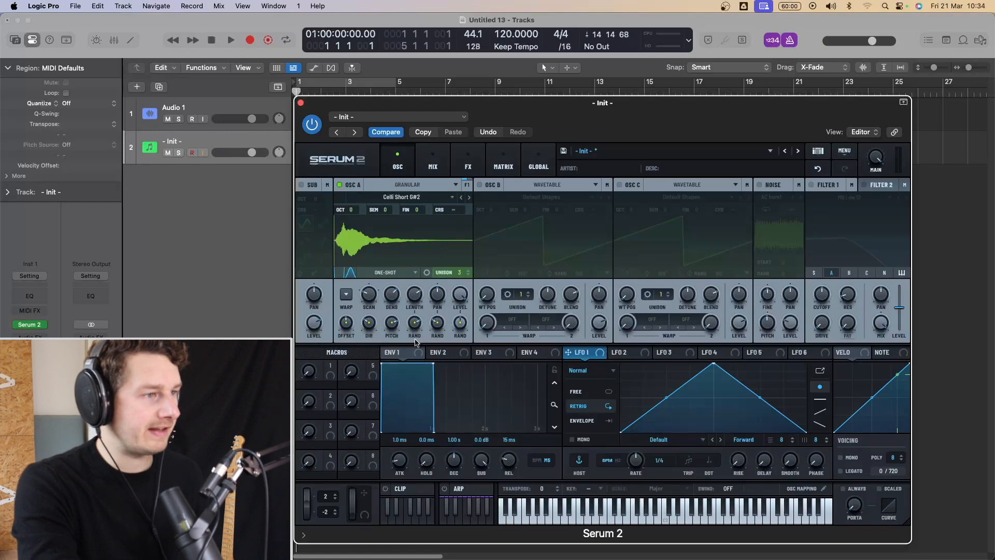
# Step: Change oscillator A to the Spectral type and narrow the frequency range on its spectrogram
pyautogui.click(410, 185)
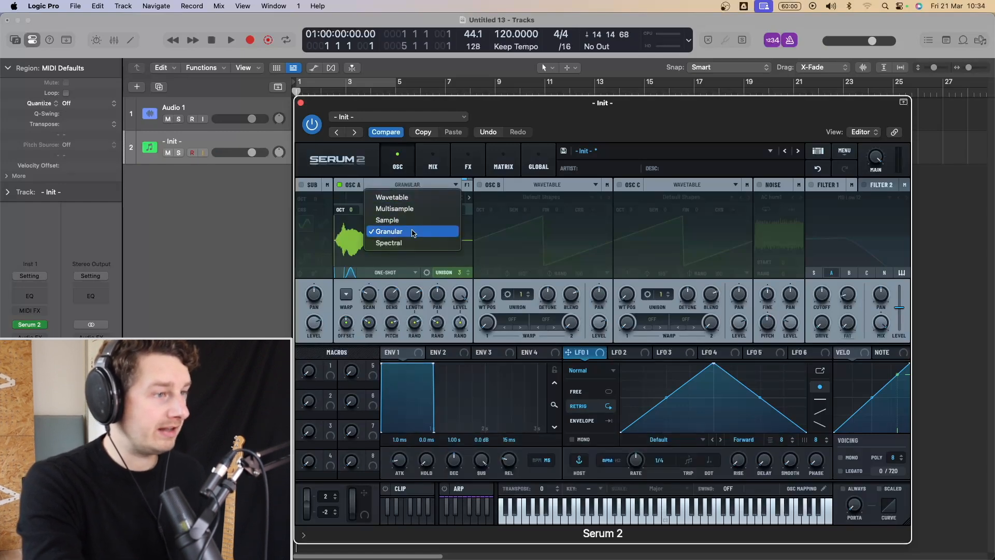
pyautogui.click(406, 243)
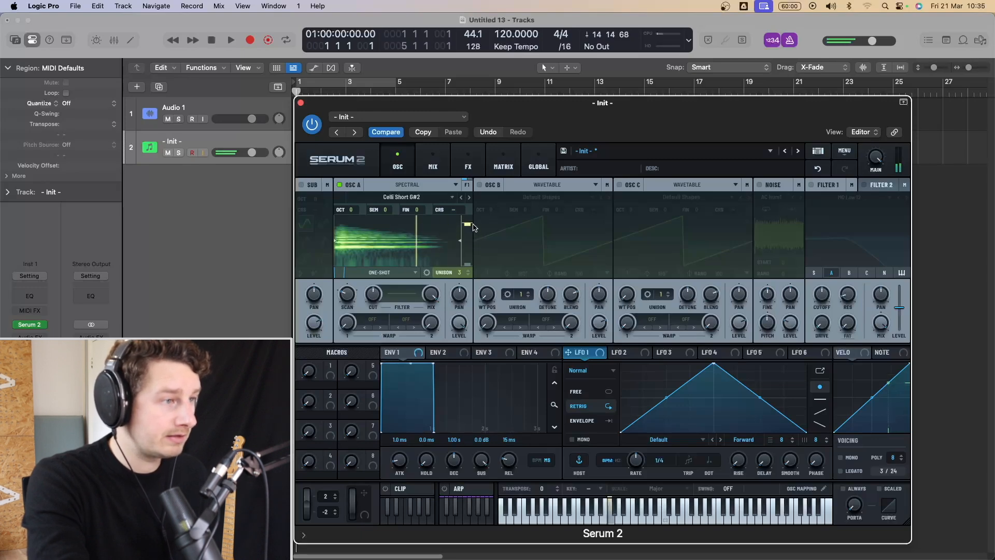
pyautogui.moveTo(473, 227); pyautogui.dragTo(473, 253)
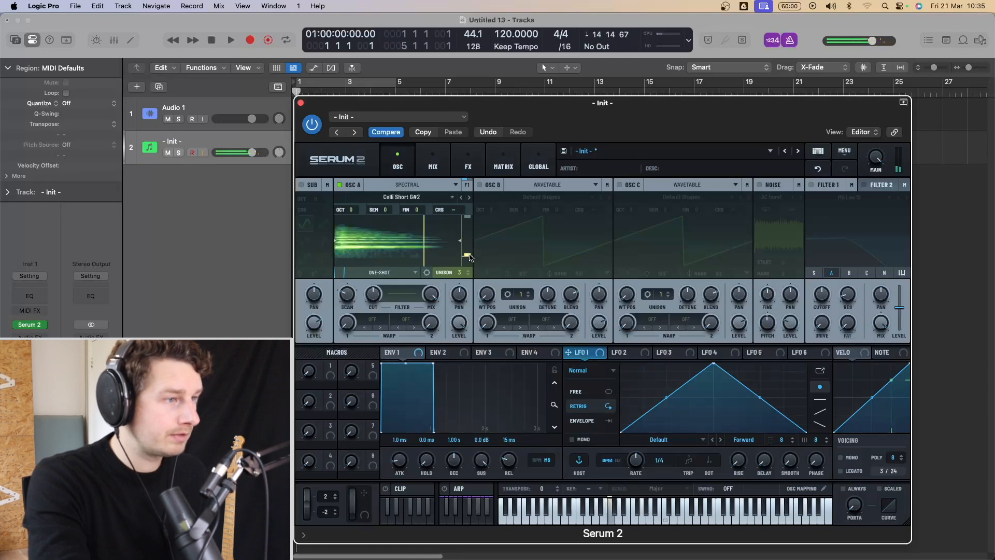
pyautogui.click(403, 273)
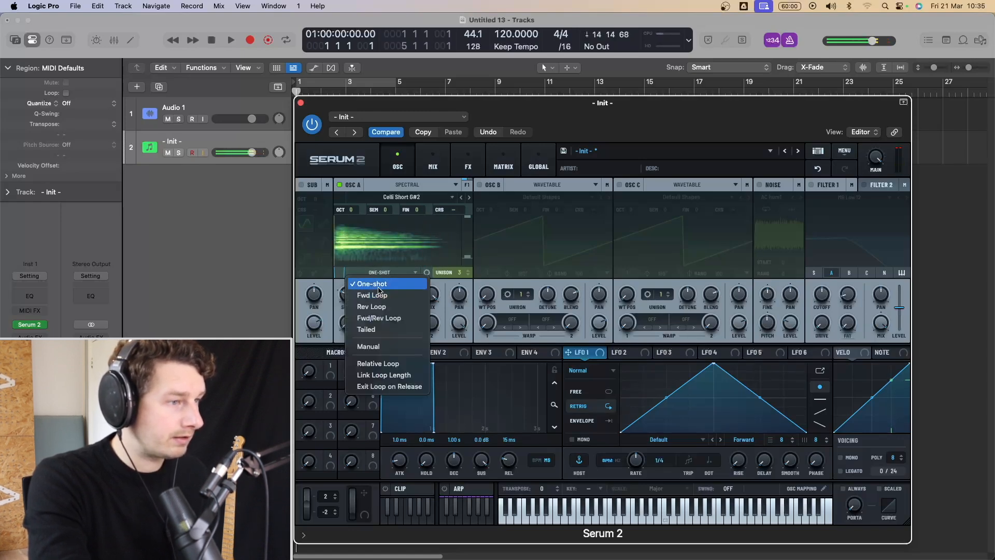
pyautogui.click(376, 319)
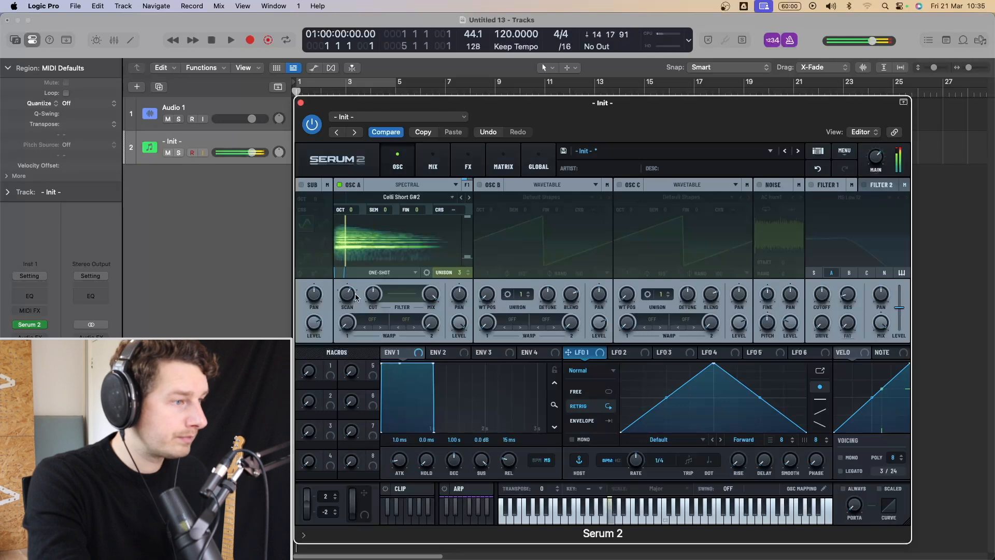
# Step: Open oscillator A's spectral filter editor and draw a curve with both ends lowered, a mid dip and a peak in the highs
pyautogui.click(404, 296)
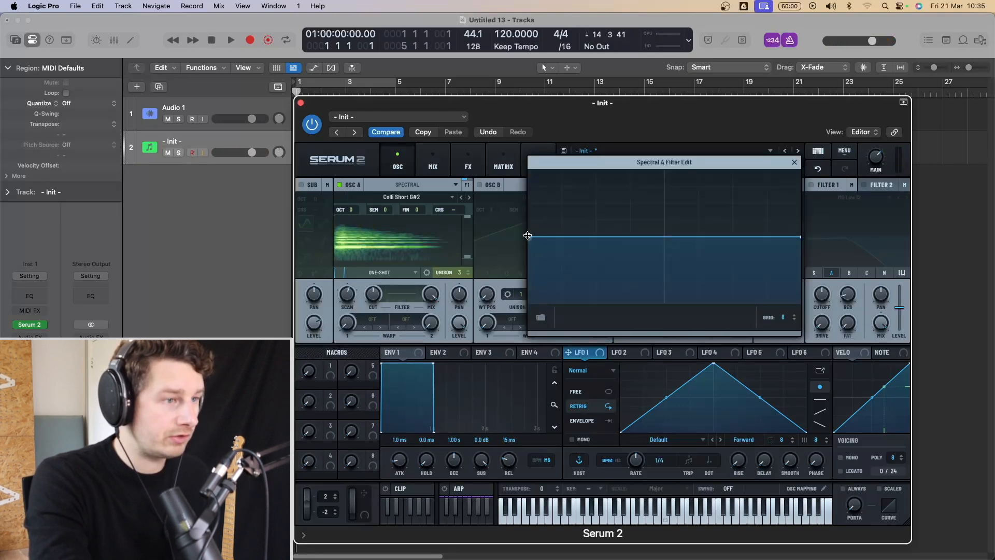
pyautogui.moveTo(527, 236); pyautogui.dragTo(529, 300)
pyautogui.moveTo(676, 271); pyautogui.dragTo(676, 235)
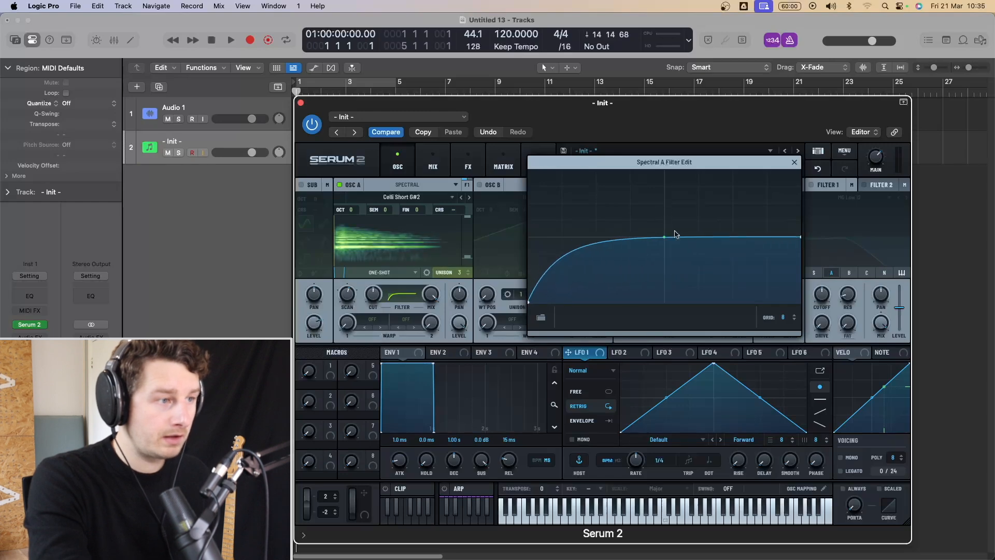
pyautogui.doubleClick(726, 237)
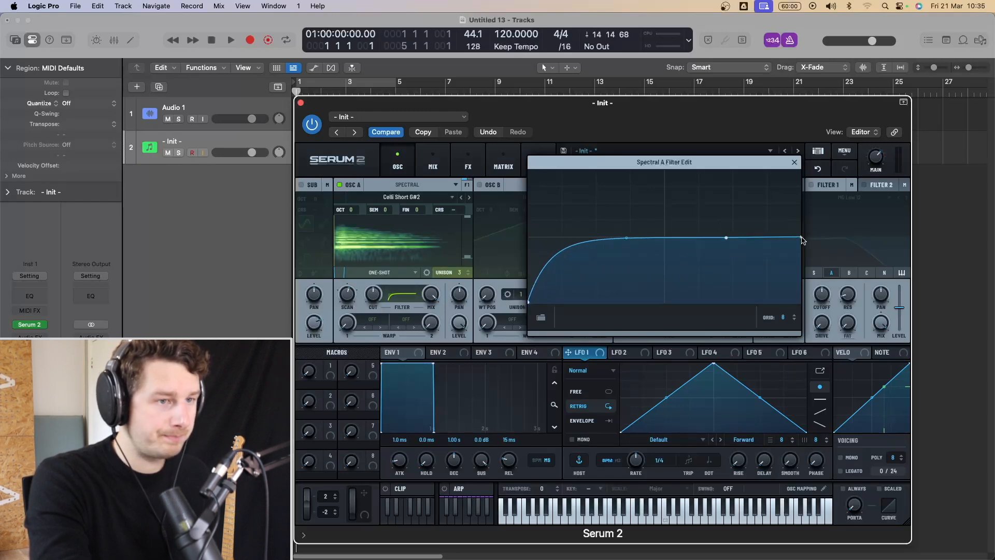
pyautogui.moveTo(803, 239); pyautogui.dragTo(800, 301)
pyautogui.doubleClick(646, 242)
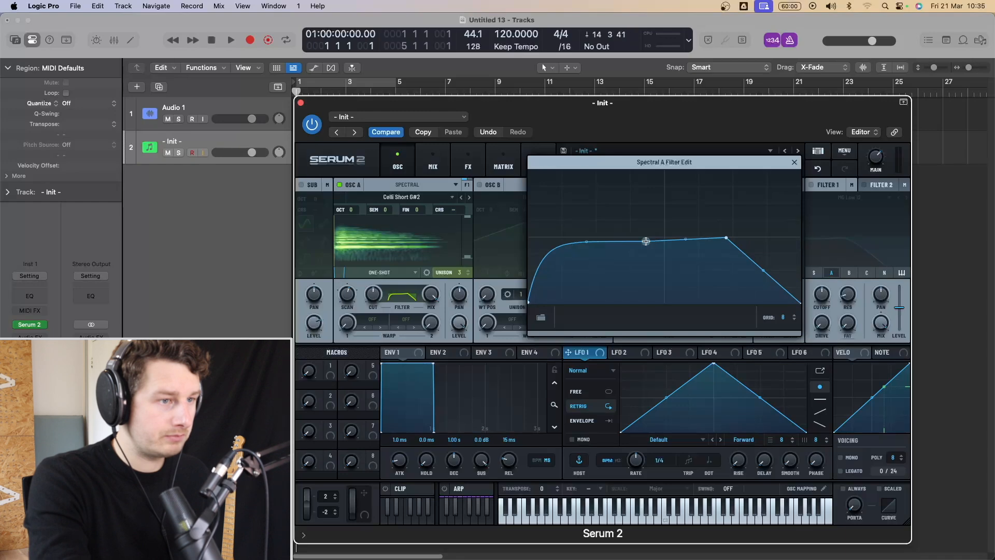
pyautogui.moveTo(645, 242); pyautogui.dragTo(644, 279)
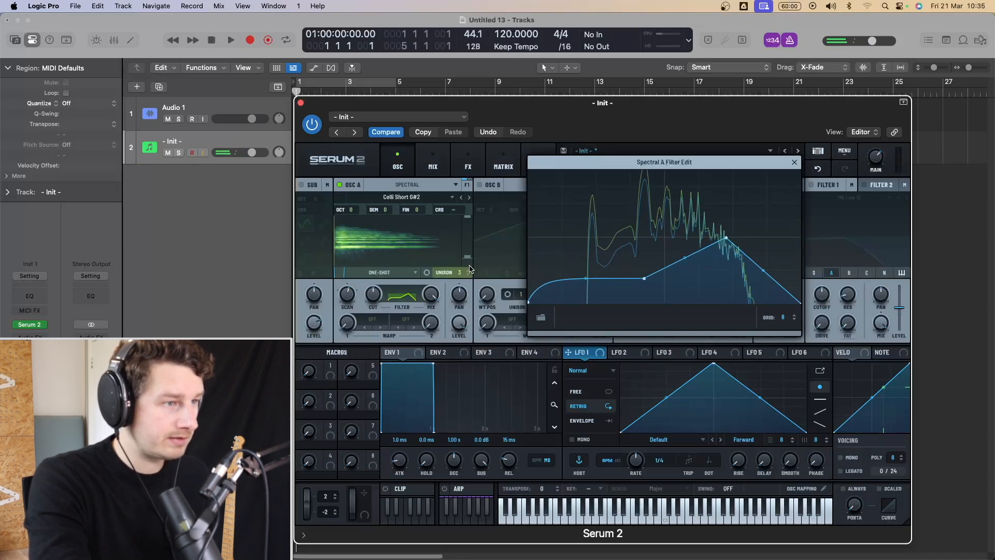
# Step: Load the factory Behind Glass shape into the spectral filter and try out its cutoff and wet/dry mix
pyautogui.click(542, 318)
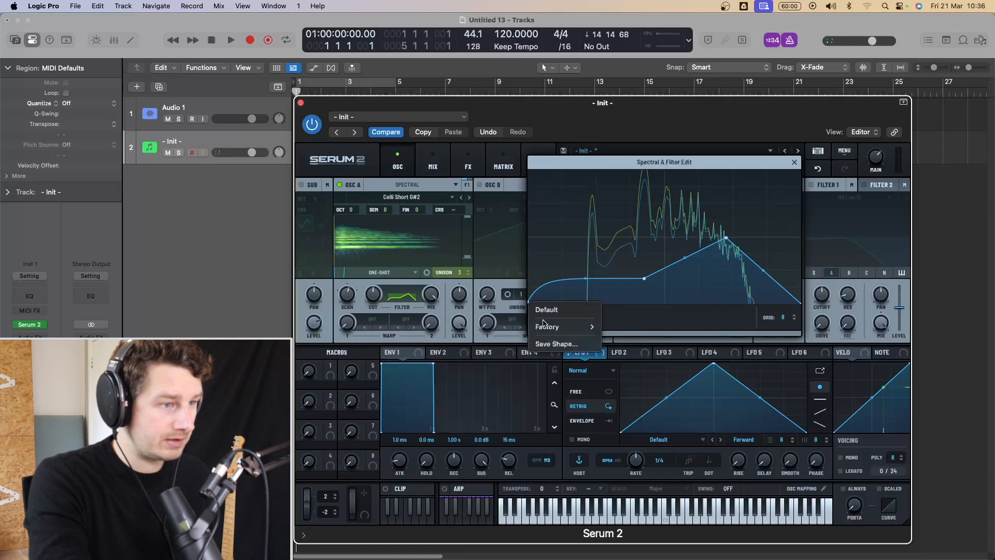
pyautogui.moveTo(569, 328)
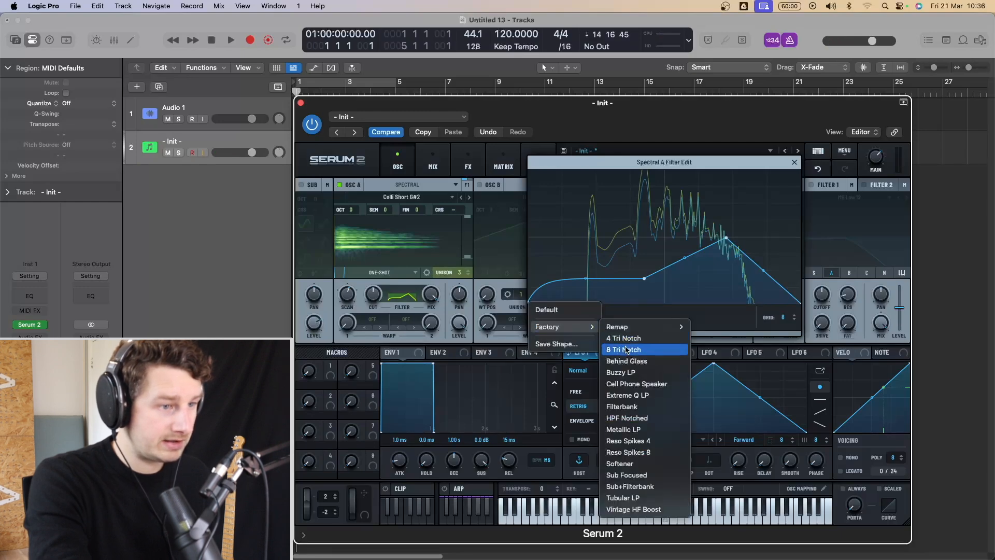
pyautogui.click(631, 362)
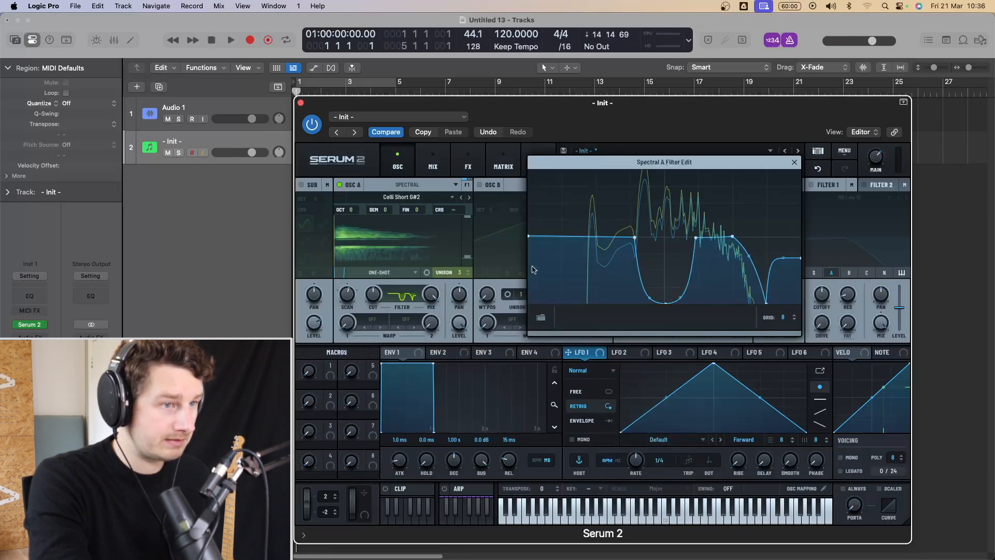
pyautogui.moveTo(375, 295); pyautogui.dragTo(362, 261)
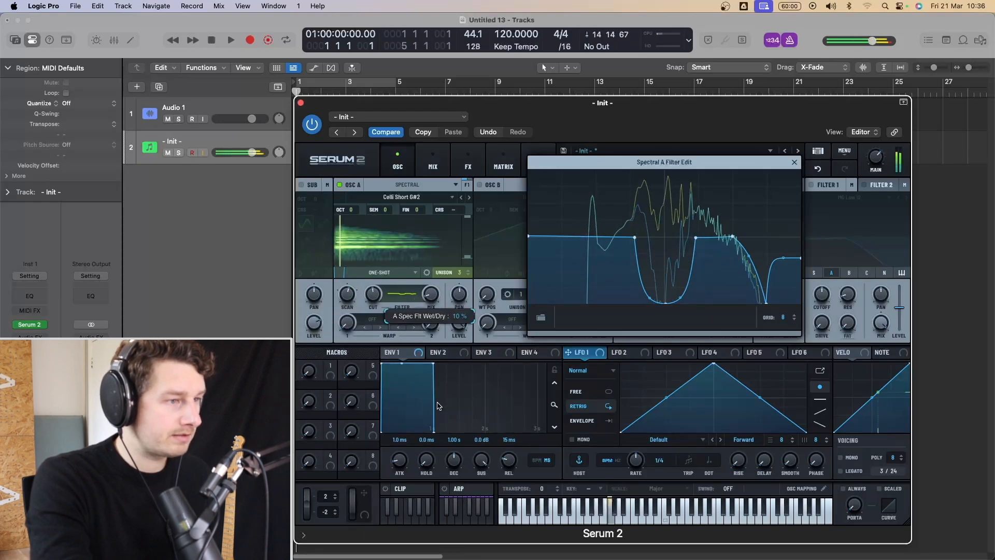
pyautogui.moveTo(438, 307)
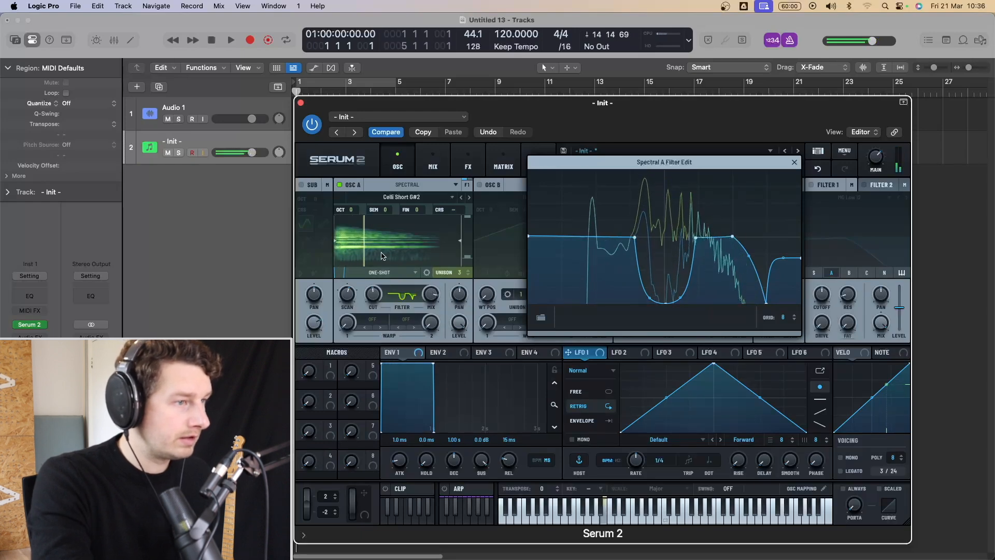
# Step: Set the spectral oscillator's playback mode to Fwd Loop
pyautogui.click(386, 272)
pyautogui.click(386, 295)
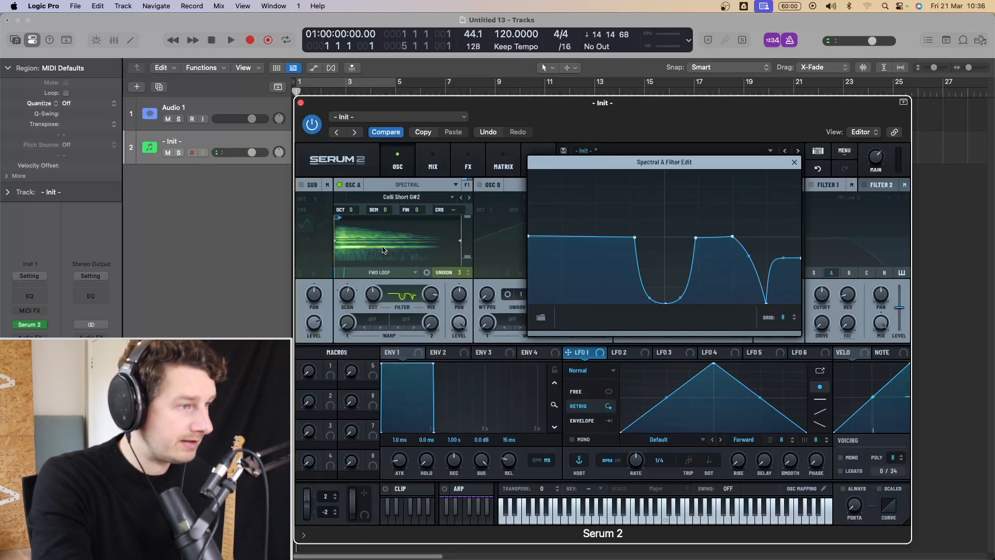
# Step: Shorten the spectral oscillator's loop to the early part of the sample, then assign Spectral Subharm as its first warp and try its amount
pyautogui.click(336, 217)
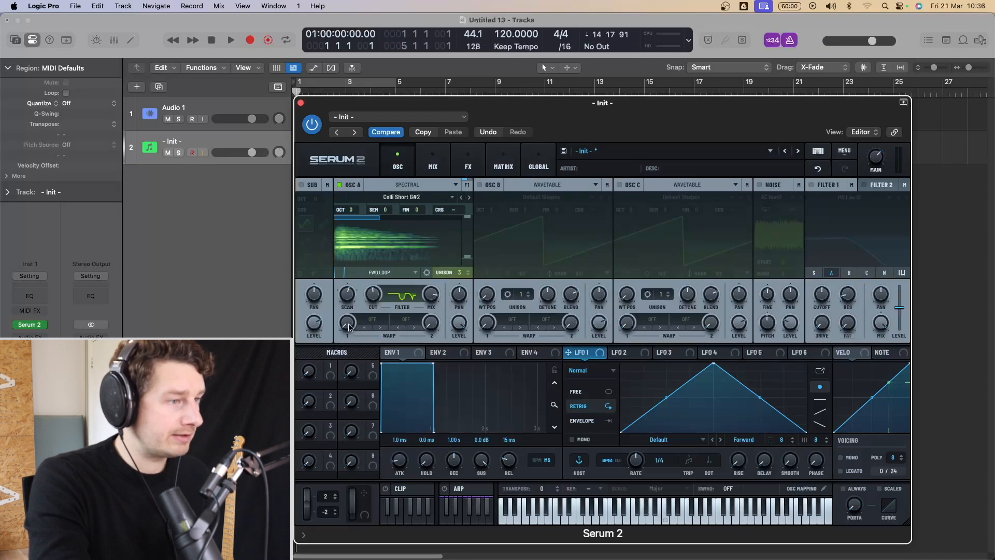
pyautogui.click(371, 329)
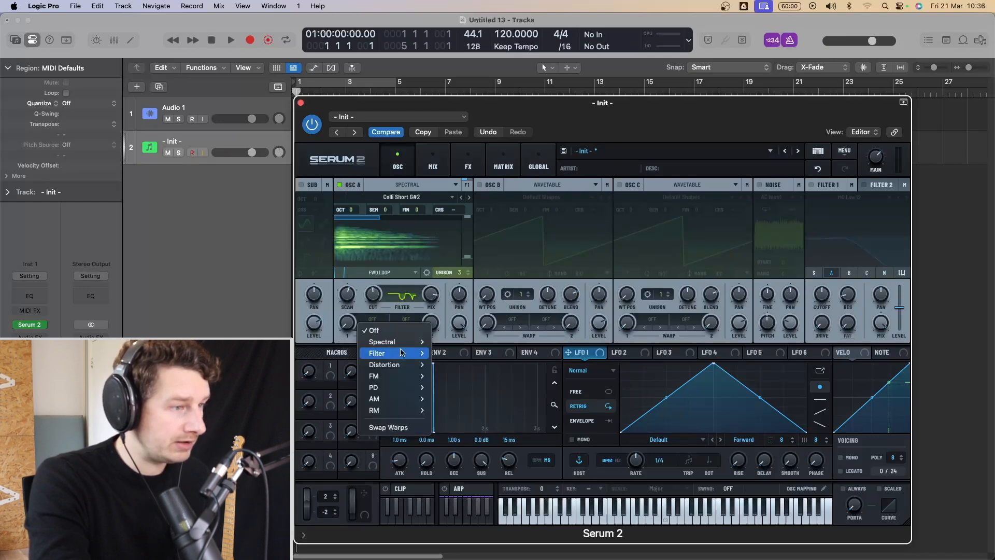
pyautogui.moveTo(394, 341)
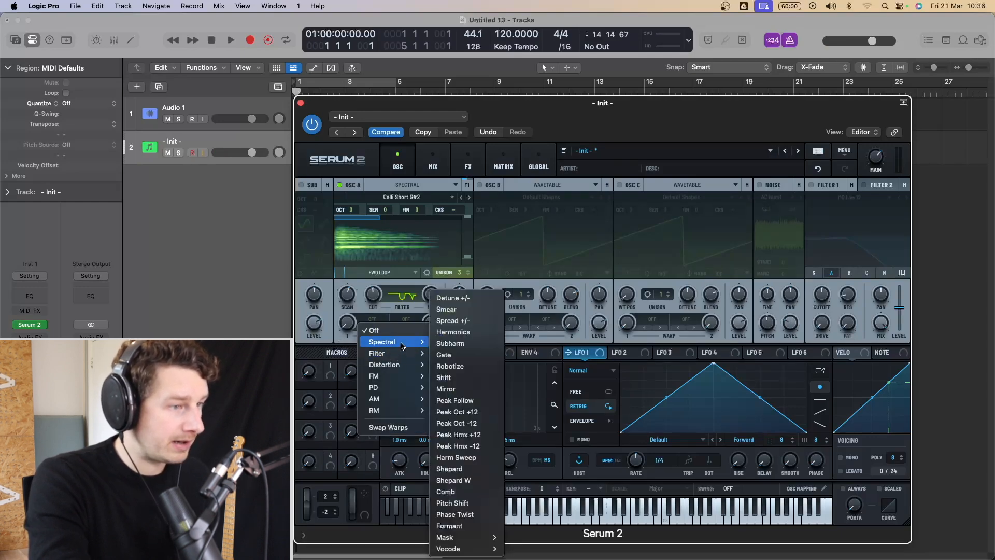
pyautogui.click(468, 346)
pyautogui.moveTo(346, 328); pyautogui.dragTo(350, 292)
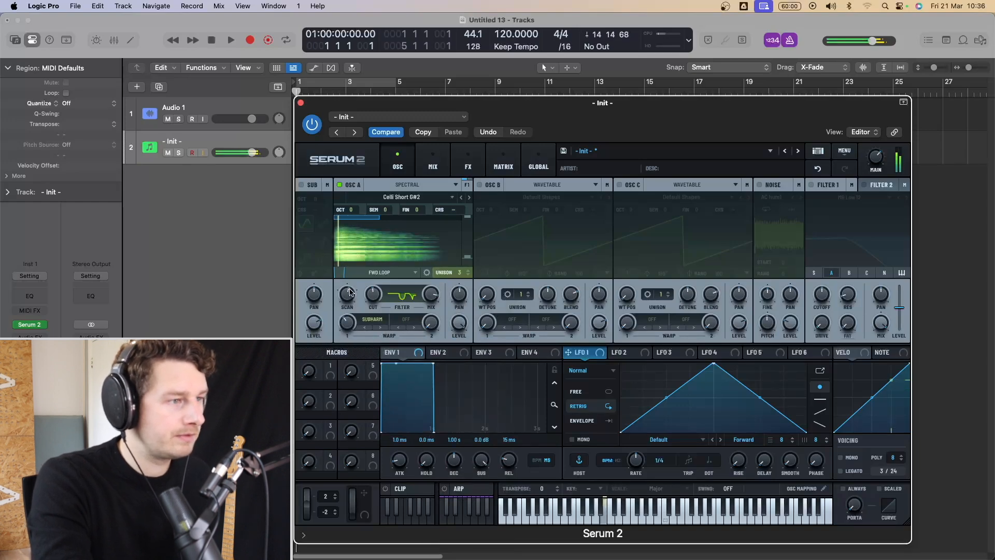
# Step: Step oscillator A's first warp through Gate, Shift, Mirror and Peak Follow to Peak Oct +12
pyautogui.click(381, 331)
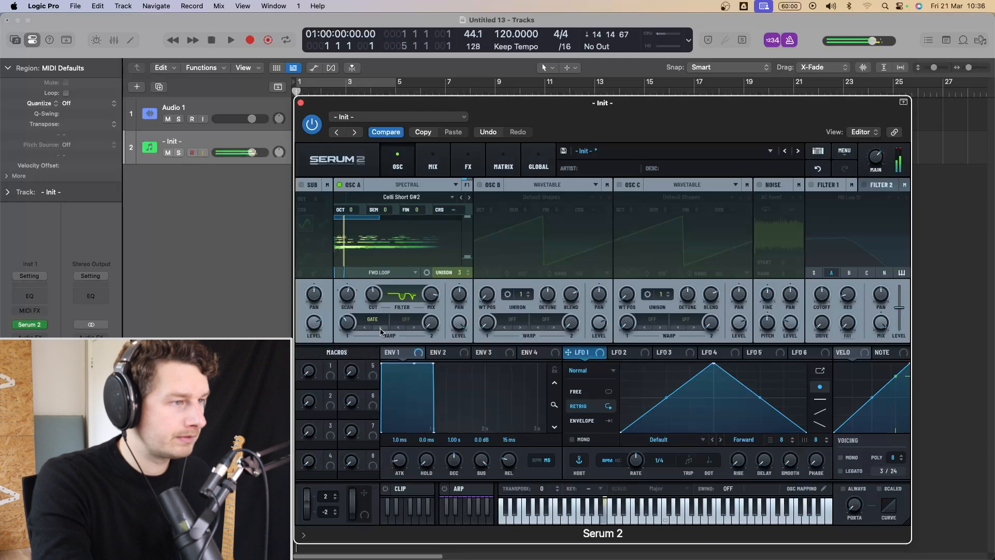
pyautogui.click(381, 331)
pyautogui.click(381, 330)
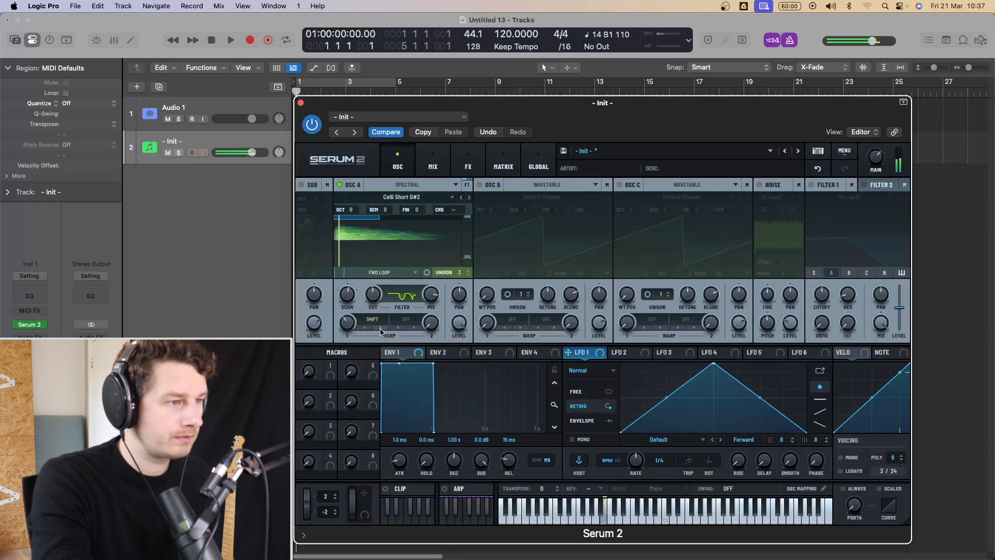
pyautogui.click(381, 330)
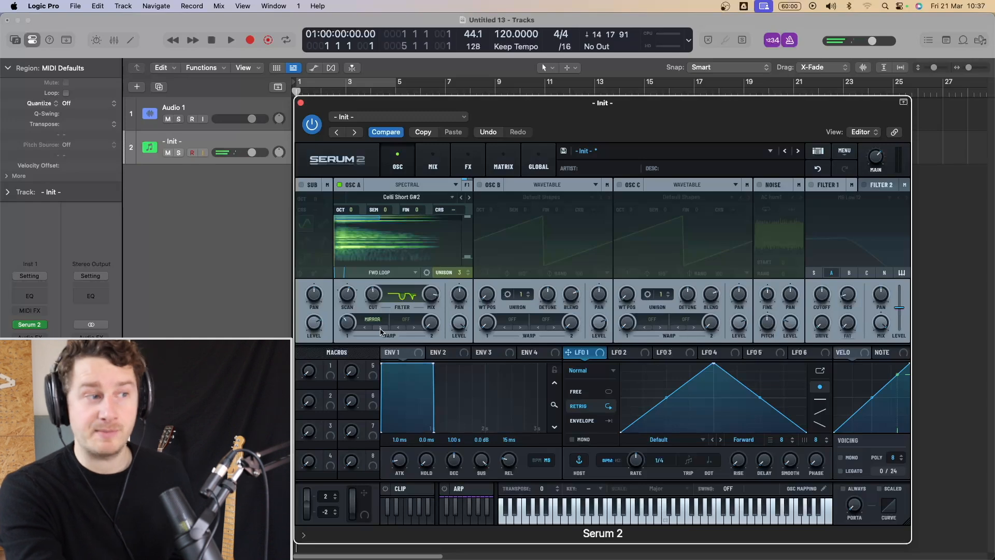
pyautogui.click(381, 331)
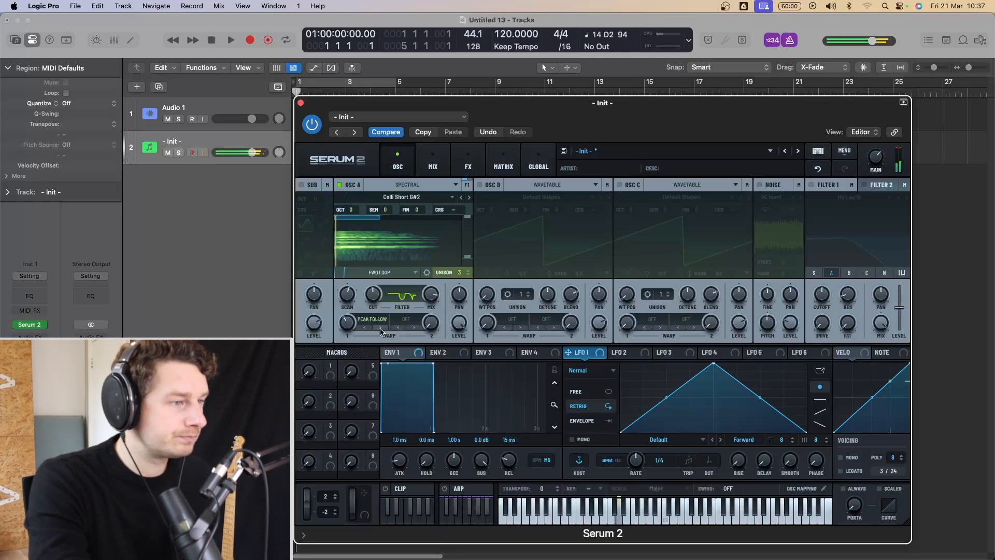
pyautogui.click(381, 331)
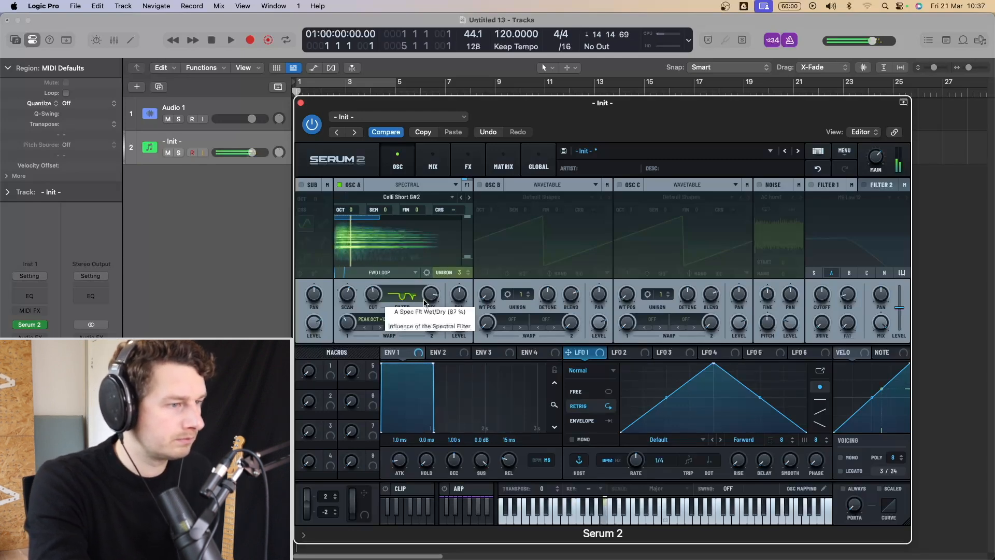
# Step: Change oscillator A back to the Wavetable type, and switch the Sub oscillator and oscillator B briefly on and off
pyautogui.click(407, 184)
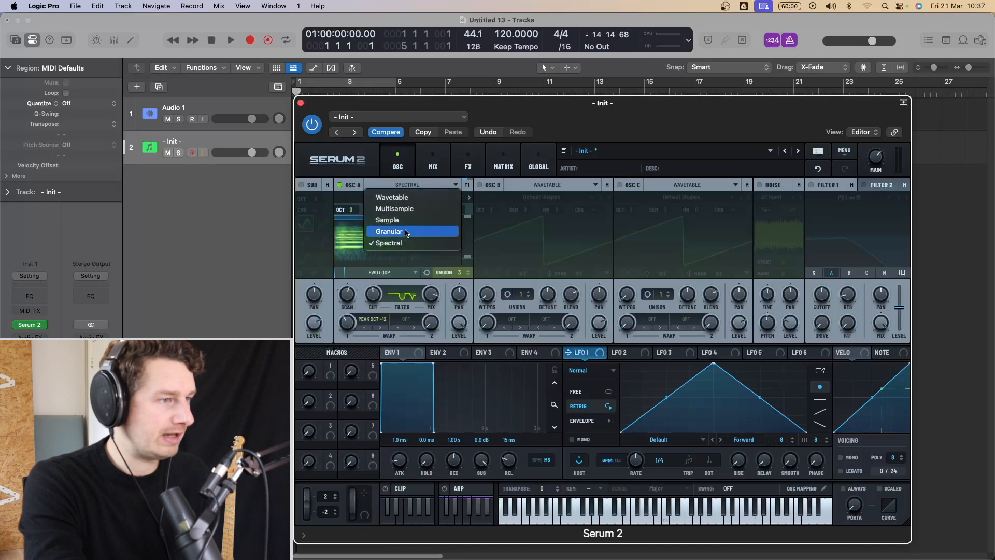
pyautogui.click(402, 198)
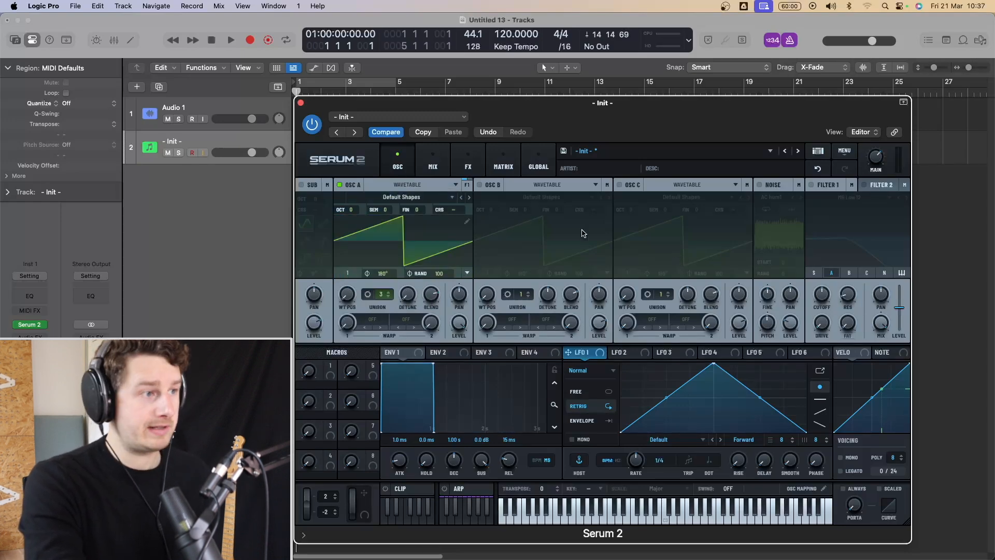
pyautogui.click(302, 185)
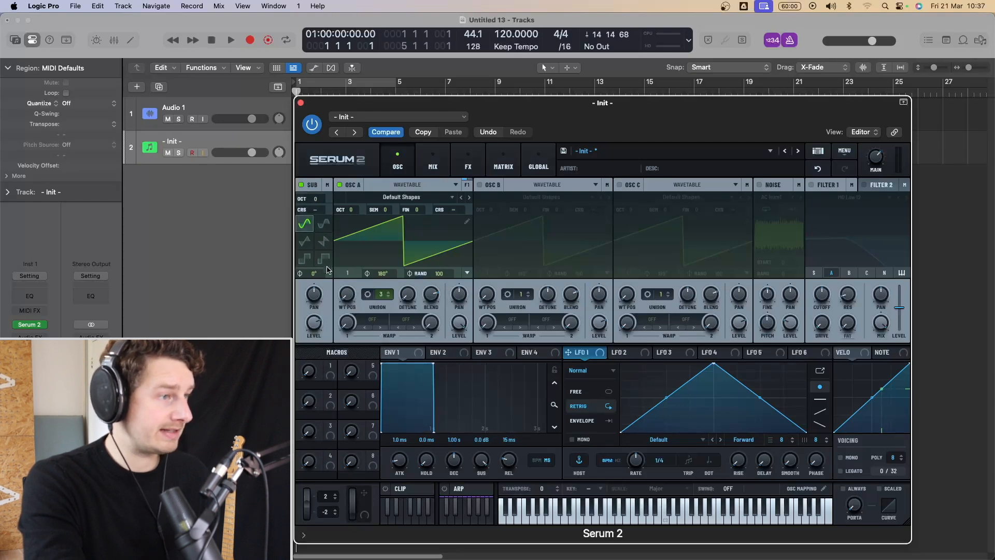
pyautogui.click(301, 186)
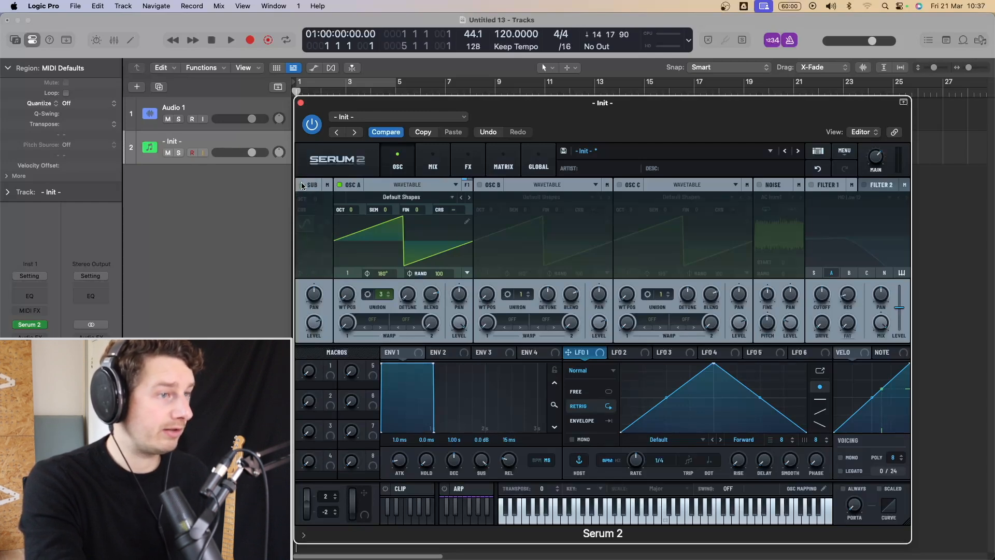
pyautogui.click(480, 185)
pyautogui.click(479, 185)
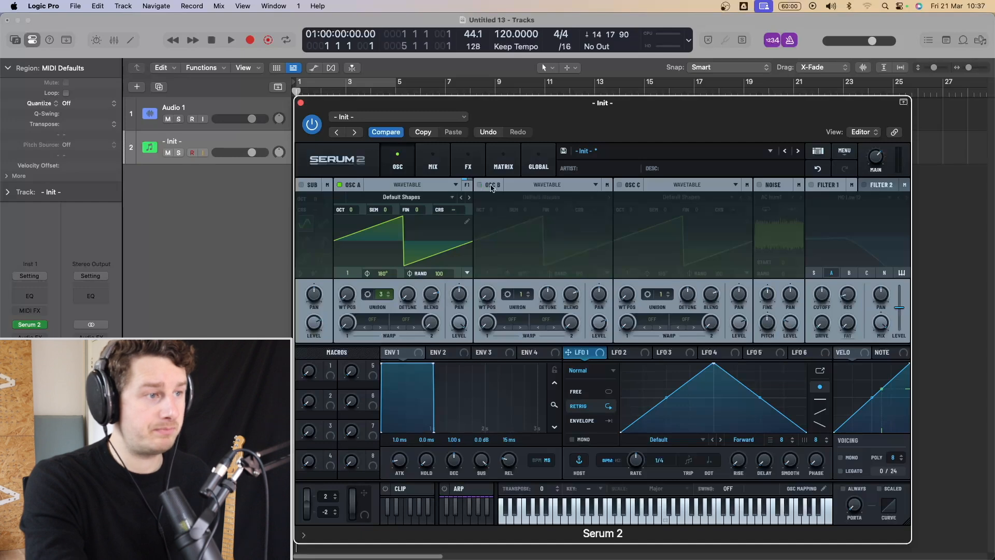
# Step: Enable oscillator C as a Wavetable oscillator and load the AT Alter table from the analog S2 Tables
pyautogui.click(618, 186)
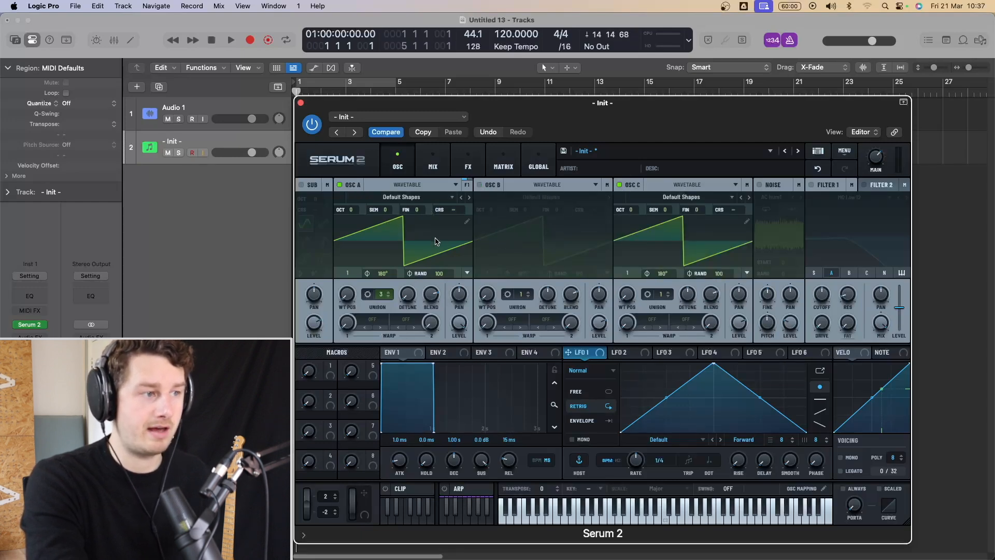
pyautogui.click(690, 190)
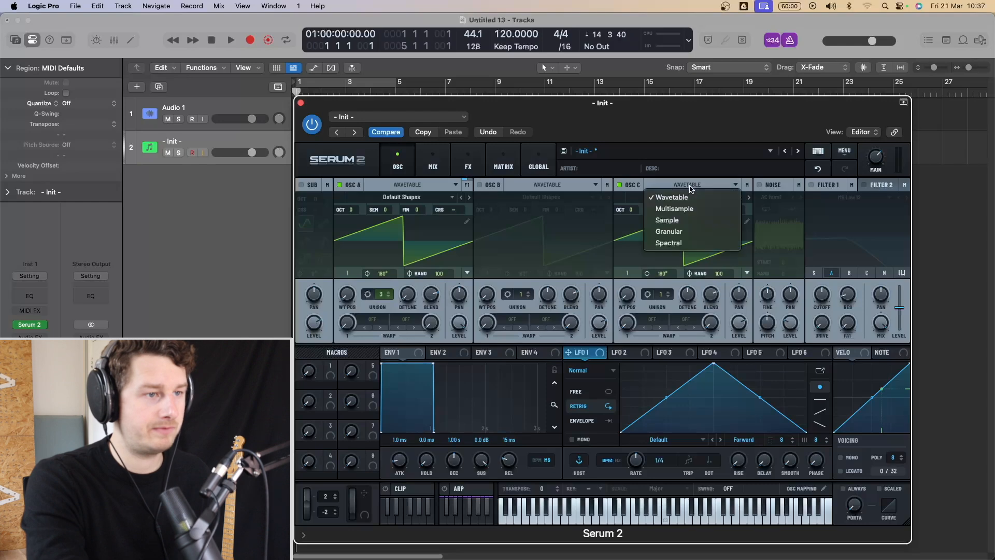
pyautogui.click(686, 200)
pyautogui.click(687, 198)
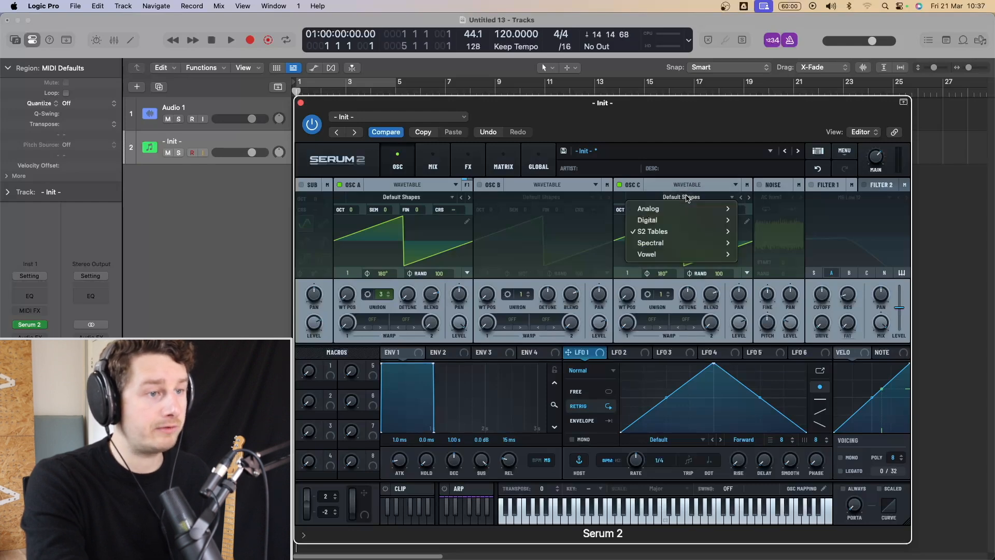
pyautogui.moveTo(681, 209)
pyautogui.moveTo(674, 231)
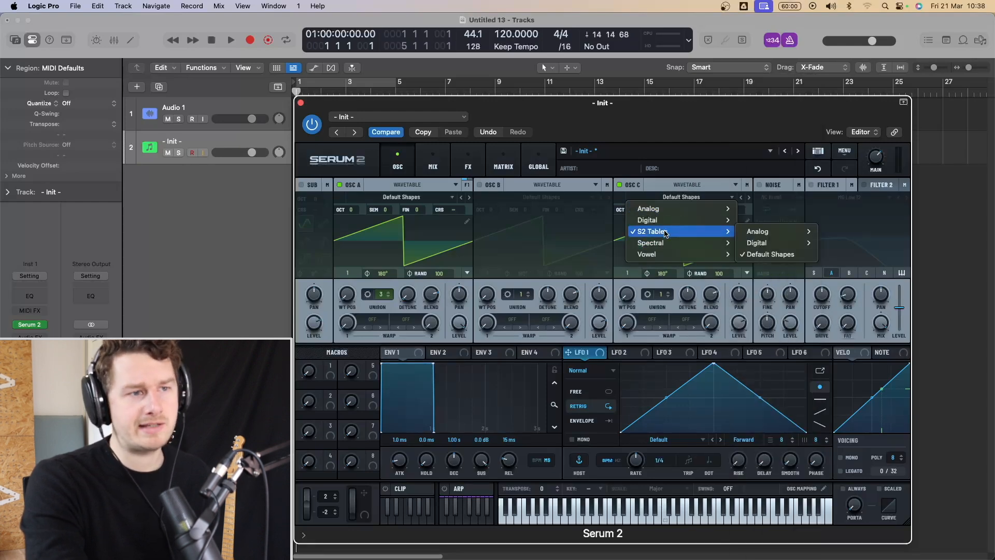
pyautogui.moveTo(756, 229)
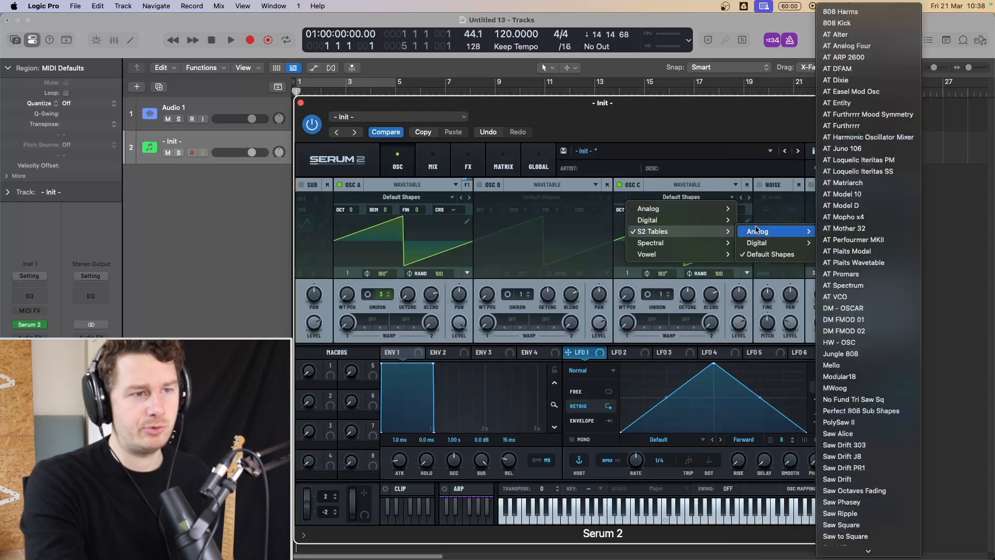
pyautogui.click(839, 34)
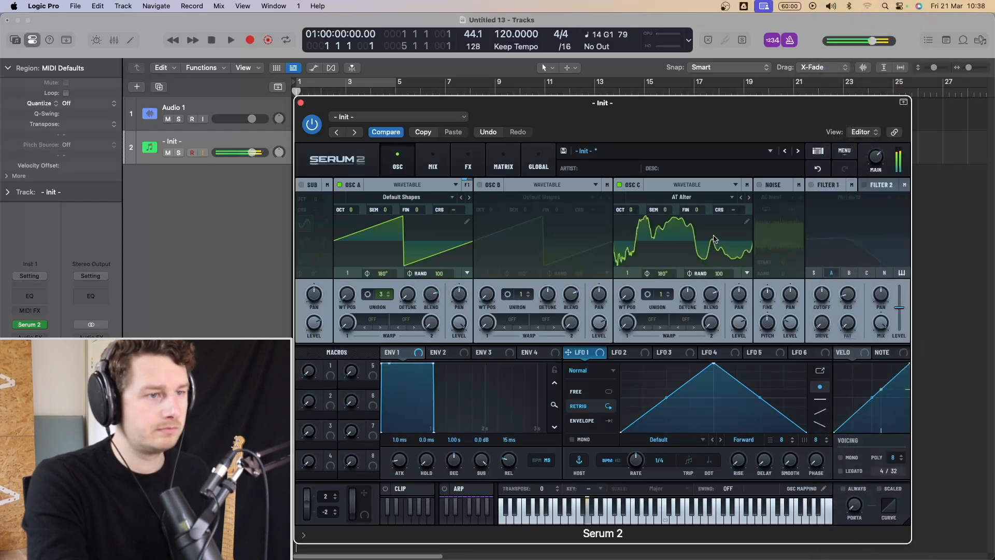
# Step: Browse backwards through oscillator C's wavetables to Debussy, switching oscillator A off at Shrats
pyautogui.click(741, 197)
pyautogui.keyDown('super'); pyautogui.click(705, 200); pyautogui.keyUp('super')
pyautogui.keyDown('super'); pyautogui.click(705, 201); pyautogui.keyUp('super')
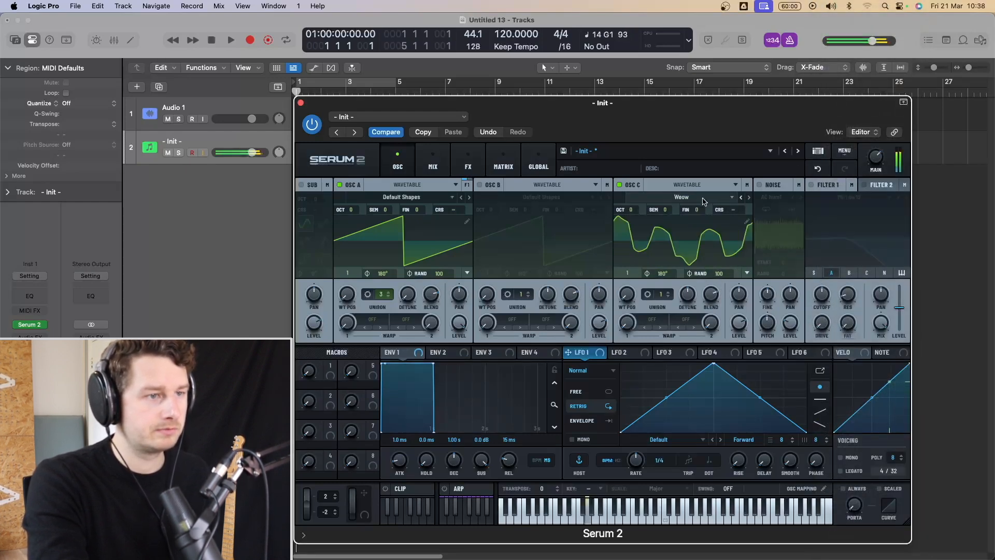
pyautogui.keyDown('super'); pyautogui.click(704, 201); pyautogui.keyUp('super')
pyautogui.keyDown('super'); pyautogui.click(704, 202); pyautogui.keyUp('super')
pyautogui.keyDown('super'); pyautogui.click(704, 202); pyautogui.keyUp('super')
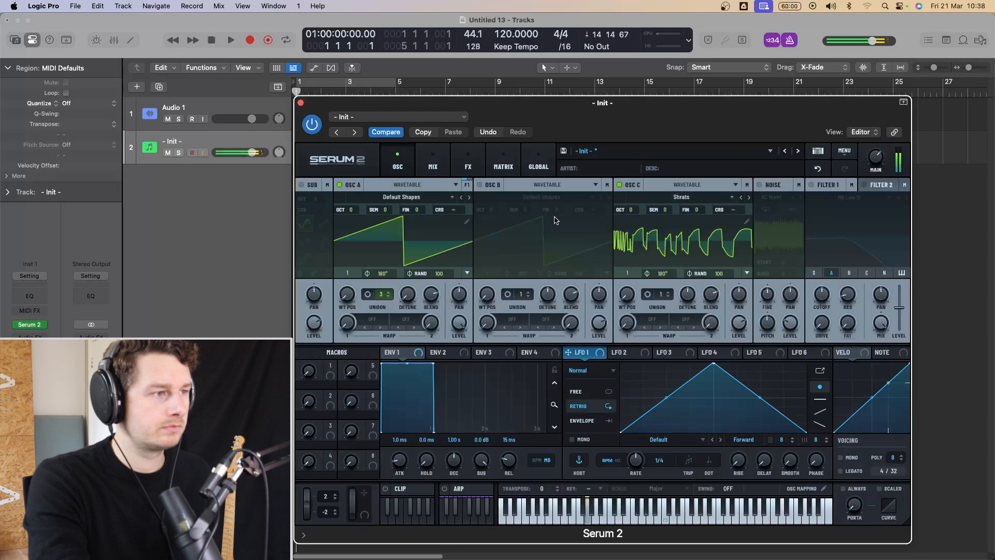
pyautogui.click(338, 185)
pyautogui.scroll(8, 696, 201)
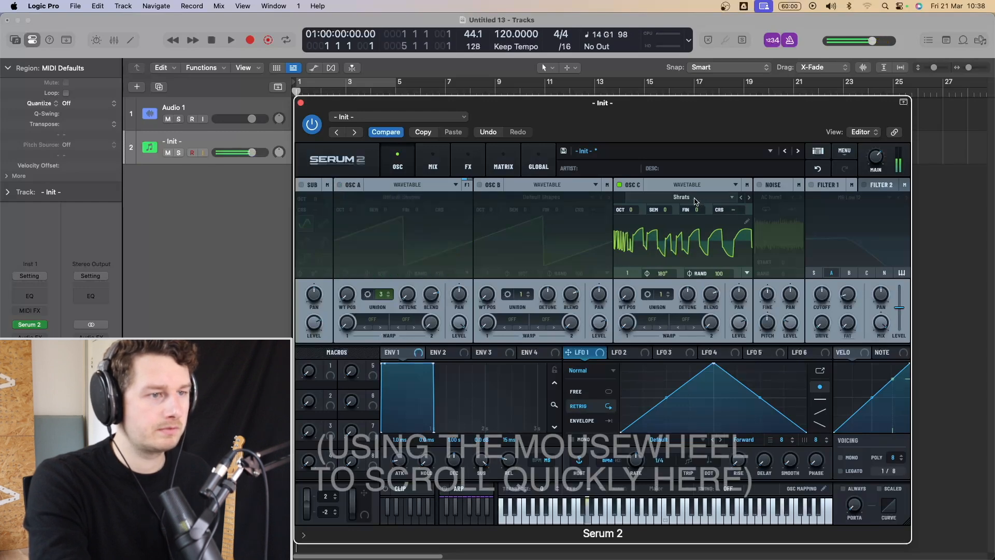
pyautogui.scroll(8, 695, 202)
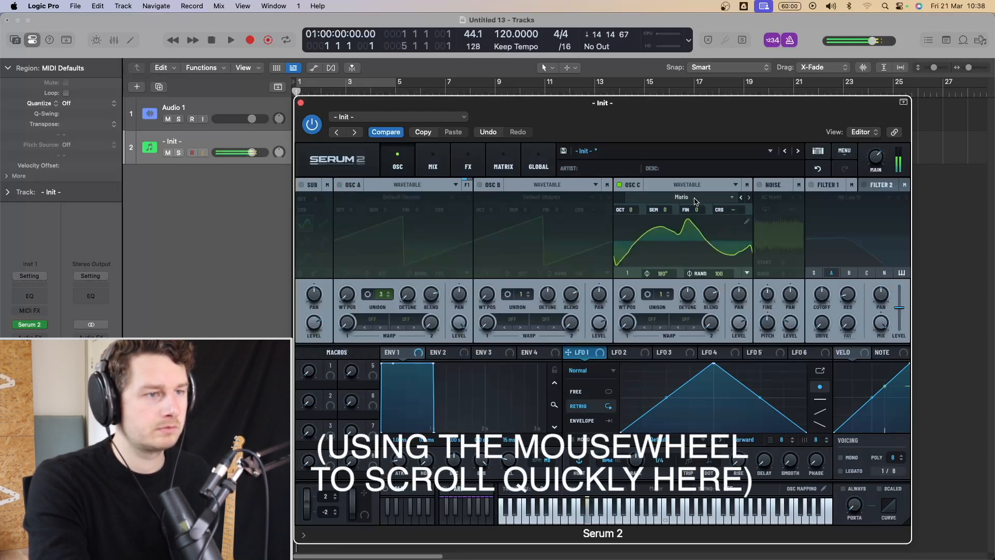
pyautogui.scroll(8, 696, 201)
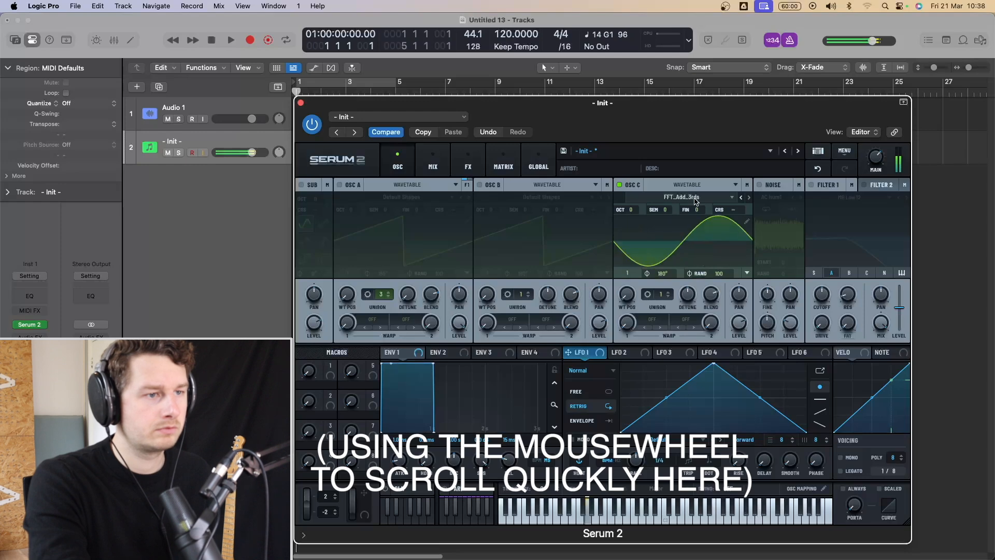
pyautogui.scroll(8, 695, 202)
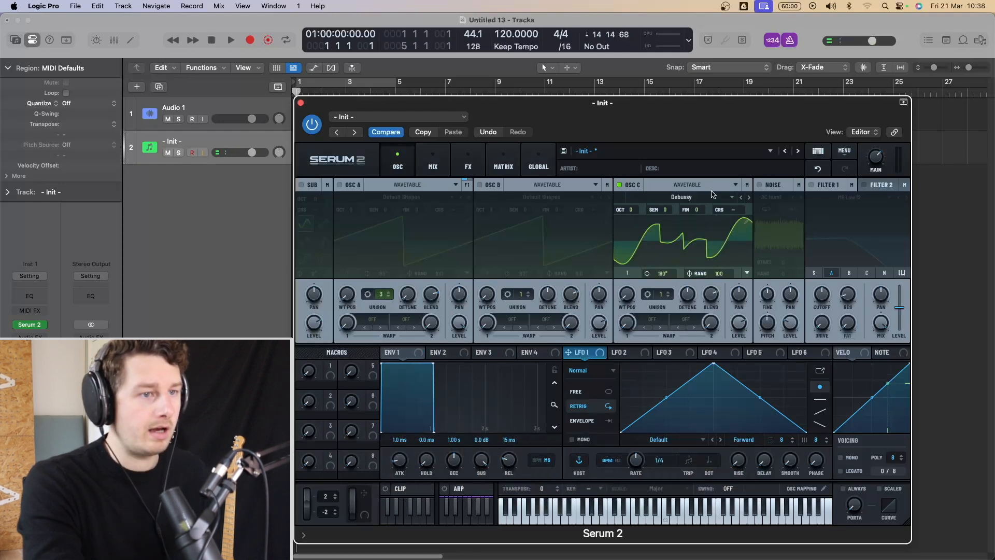
# Step: Enable the Noise oscillator and load the 808 Transient sample from S2 Noises
pyautogui.click(778, 186)
pyautogui.click(785, 198)
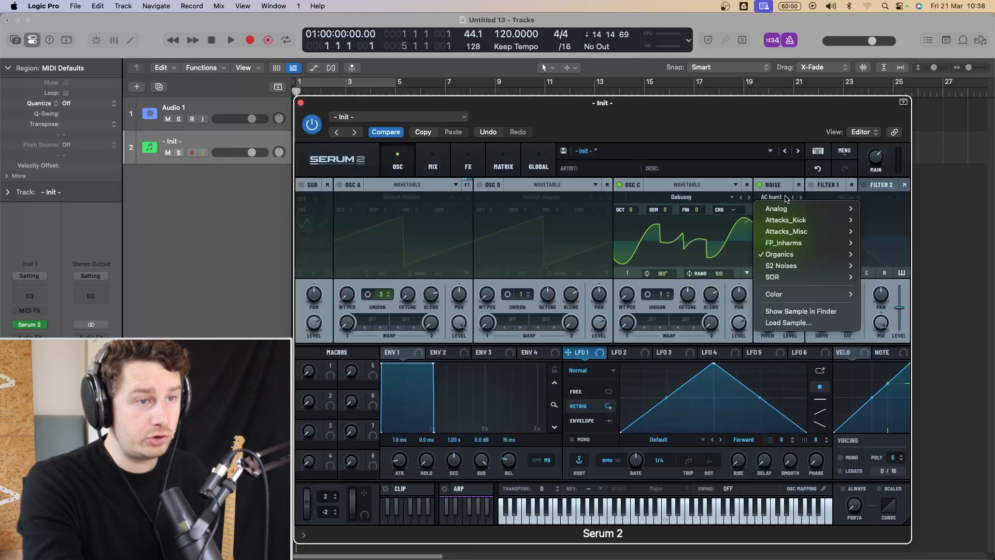
pyautogui.moveTo(783, 266)
pyautogui.click(884, 266)
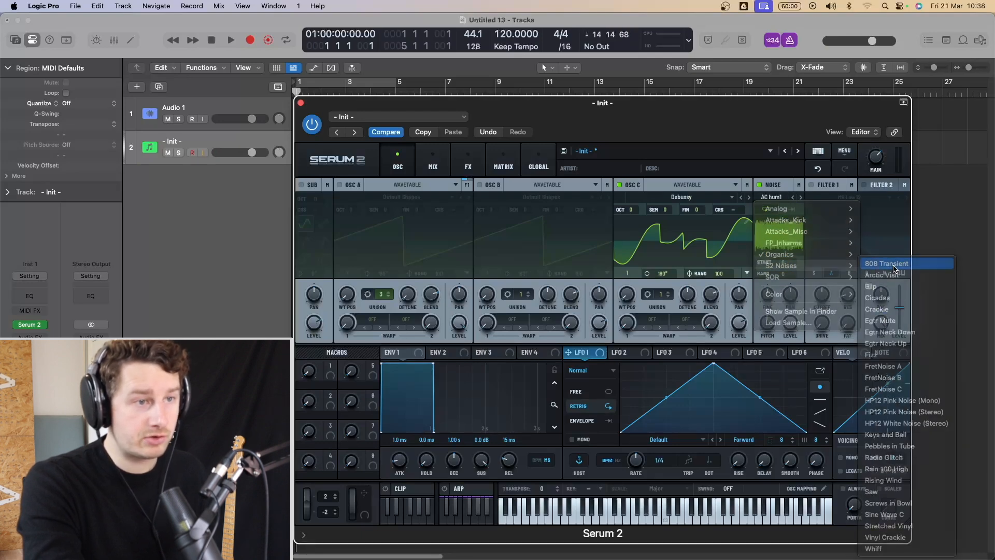
# Step: Keep oscillator C on the Wavetable type and load the 808 Kick table from the analog S2 Tables
pyautogui.click(686, 185)
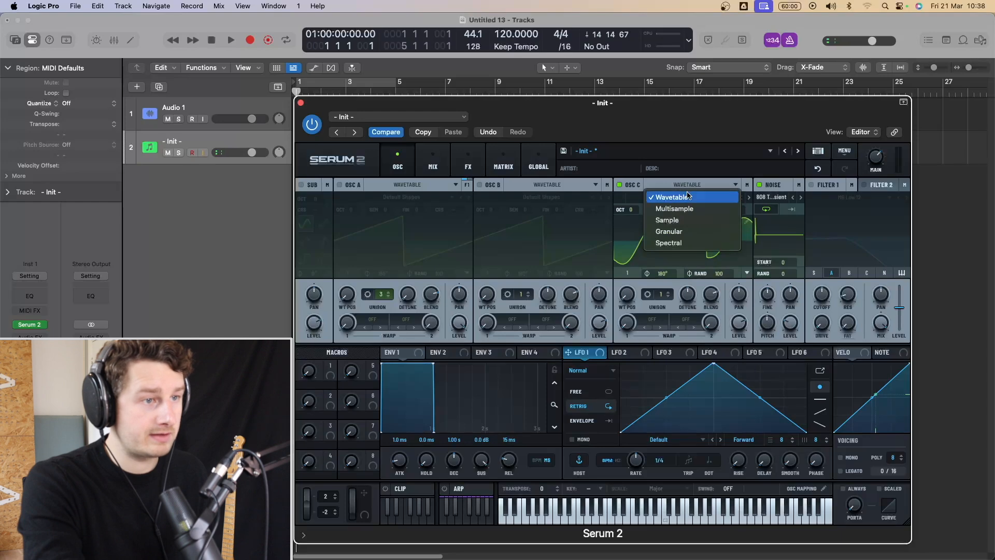
pyautogui.click(683, 198)
pyautogui.click(684, 198)
pyautogui.moveTo(674, 231)
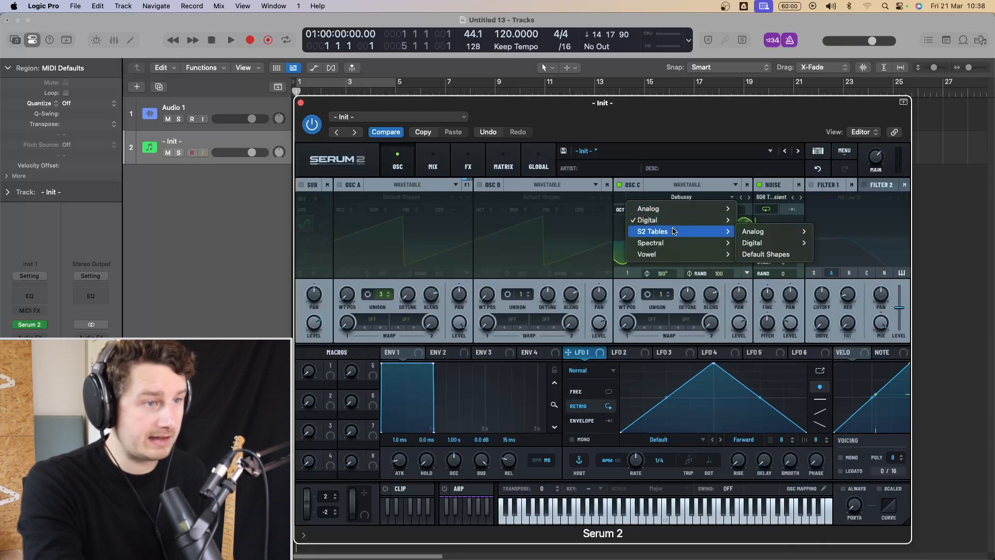
pyautogui.moveTo(767, 231)
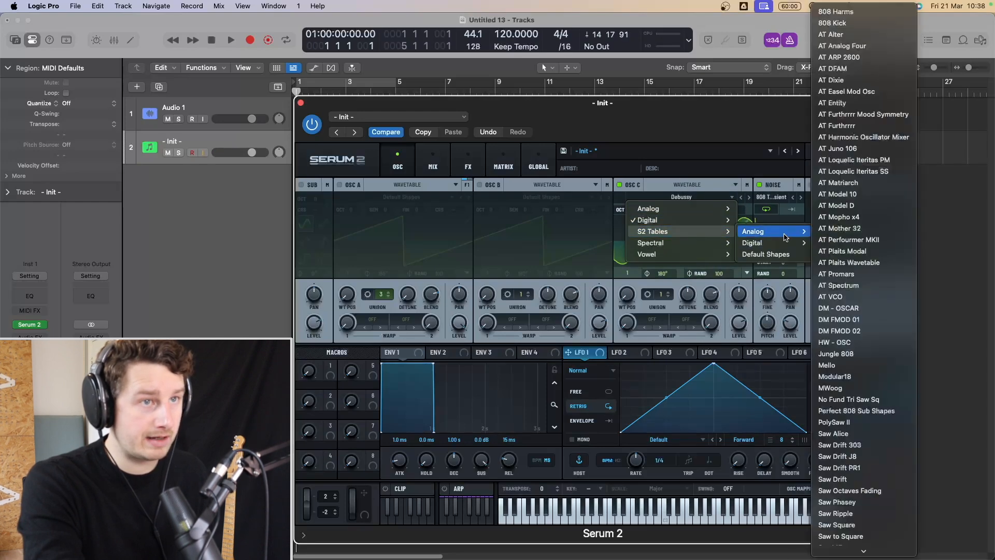
pyautogui.click(851, 23)
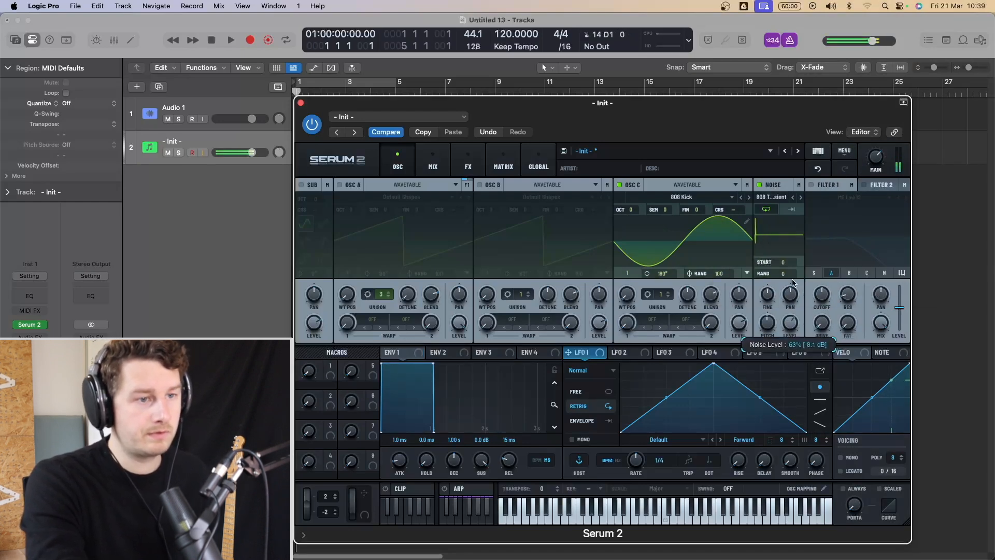
# Step: Load Blip from S2 Noises into the Noise oscillator and step forward to the Crackle sample
pyautogui.click(773, 200)
pyautogui.moveTo(798, 265)
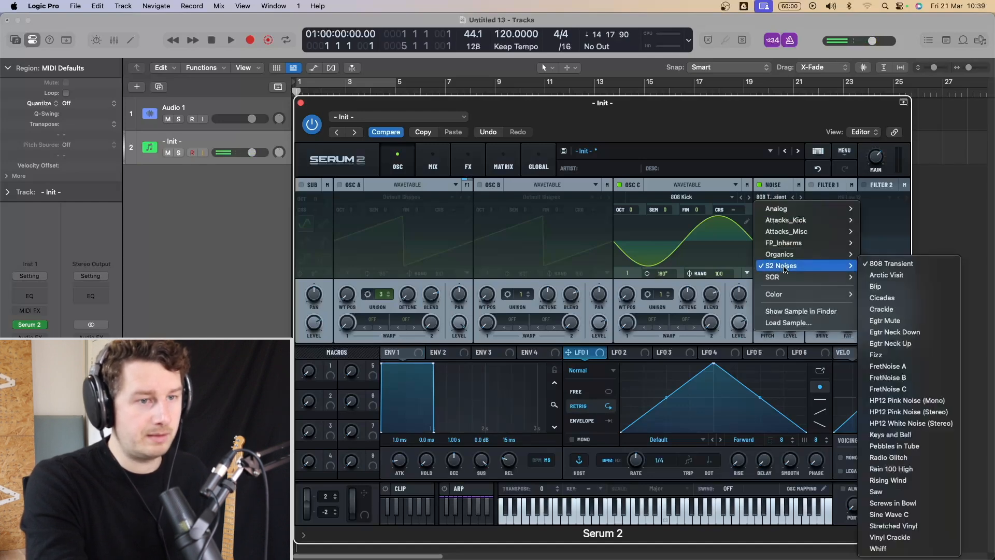
pyautogui.click(893, 289)
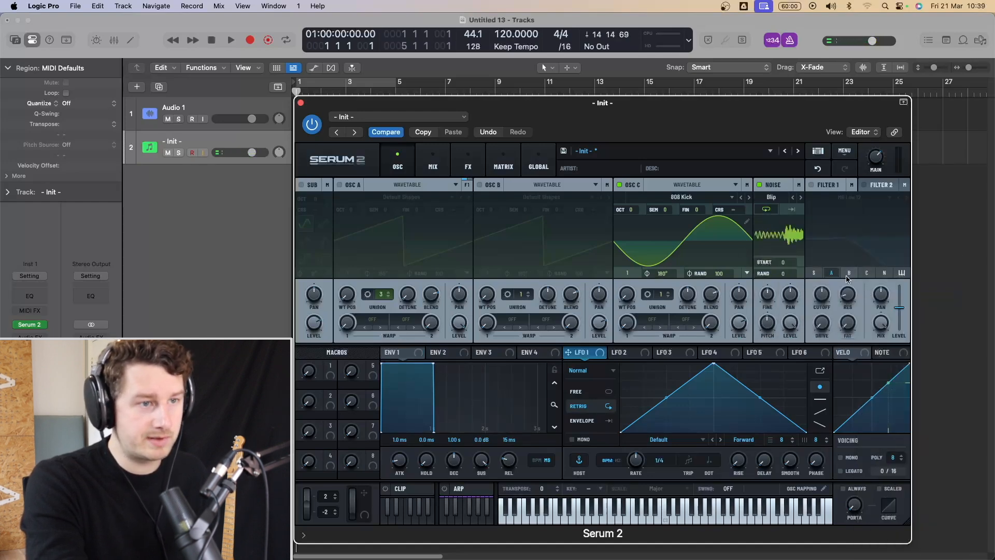
pyautogui.click(802, 199)
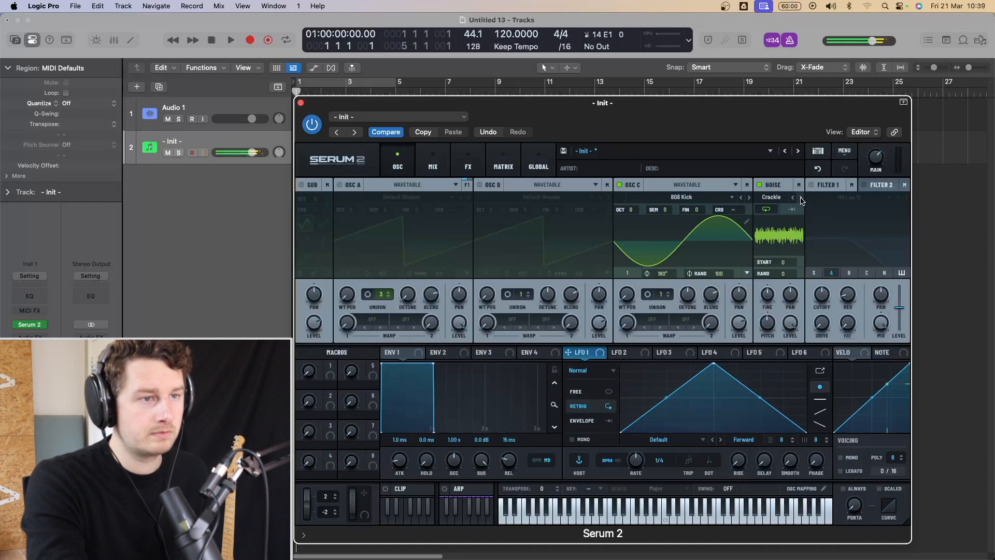
# Step: Load the Egtr Mute sample into the Noise oscillator, trying one-shot playback before returning it to looping
pyautogui.click(801, 199)
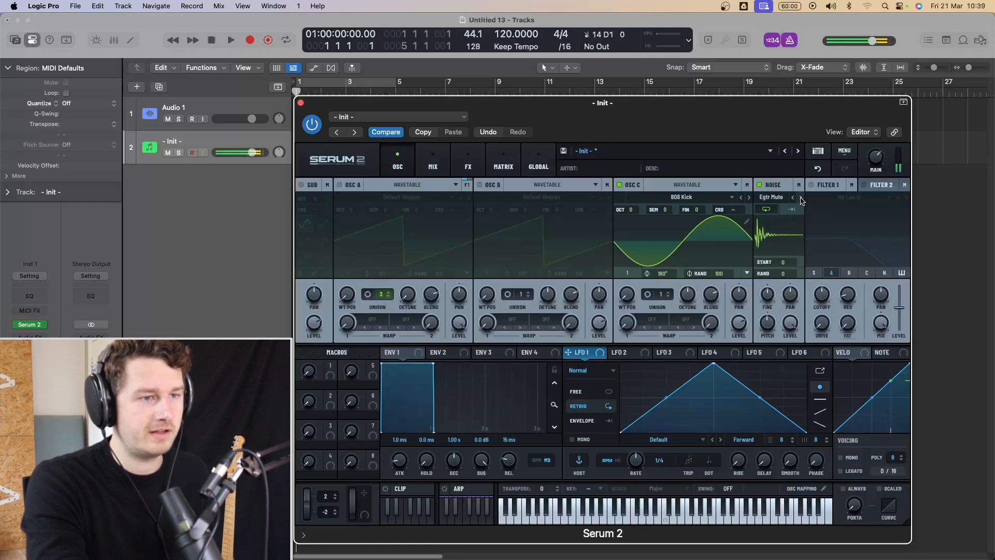
pyautogui.click(790, 210)
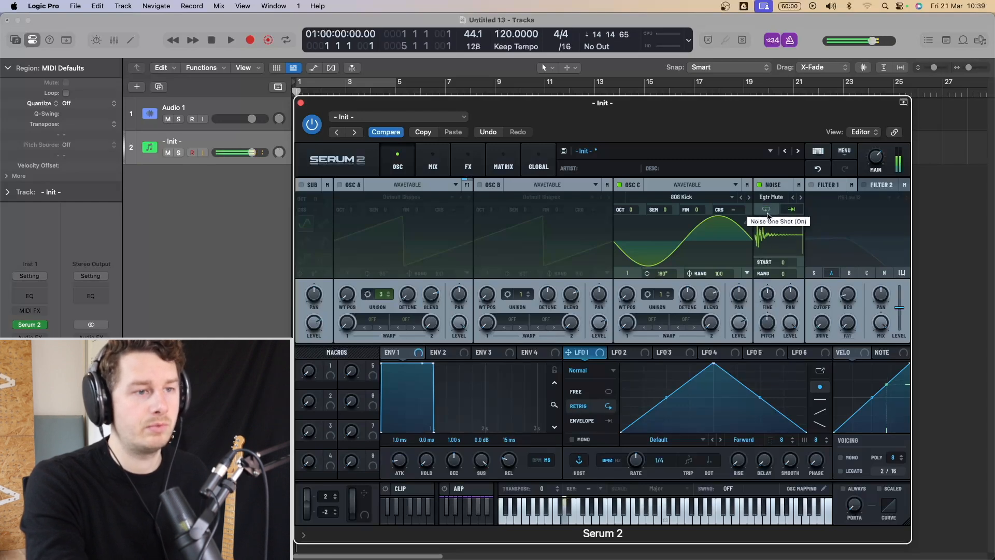
pyautogui.click(766, 209)
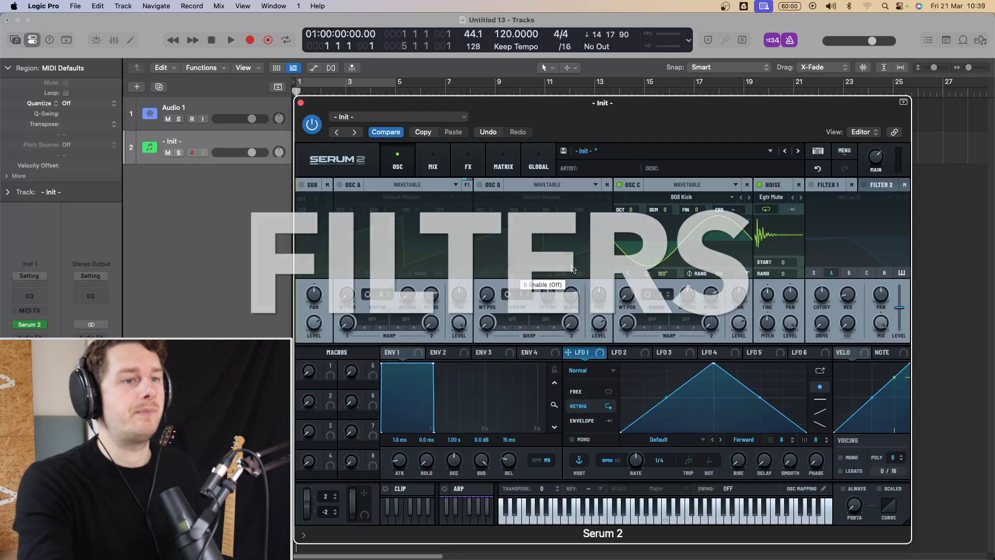
# Step: Enable Filter 1 with a lowered cutoff and route oscillator C and the Noise oscillator to Filter in the mixer
pyautogui.click(812, 184)
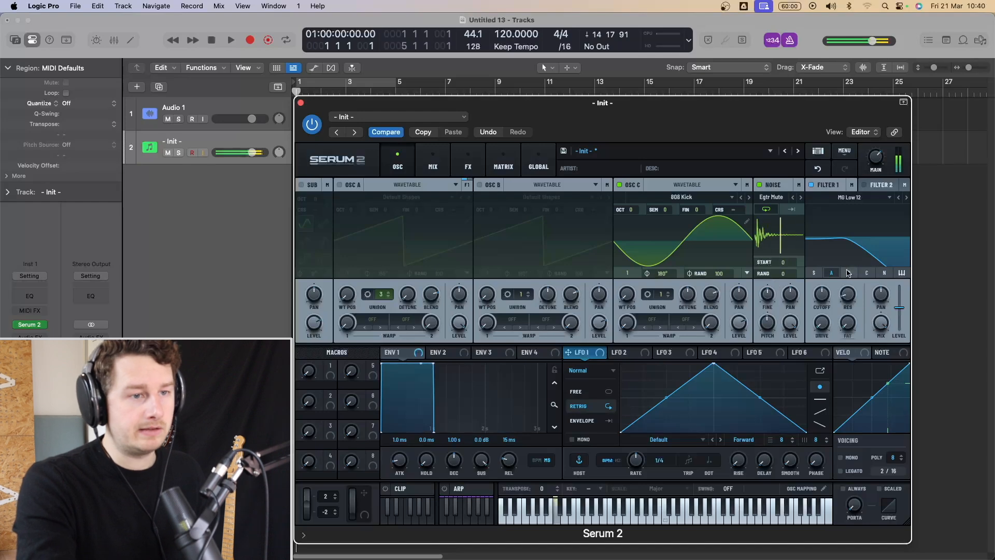
pyautogui.moveTo(824, 296)
pyautogui.mouseDown()
pyautogui.moveTo(818, 314)
pyautogui.moveTo(825, 248)
pyautogui.moveTo(818, 314)
pyautogui.mouseUp()
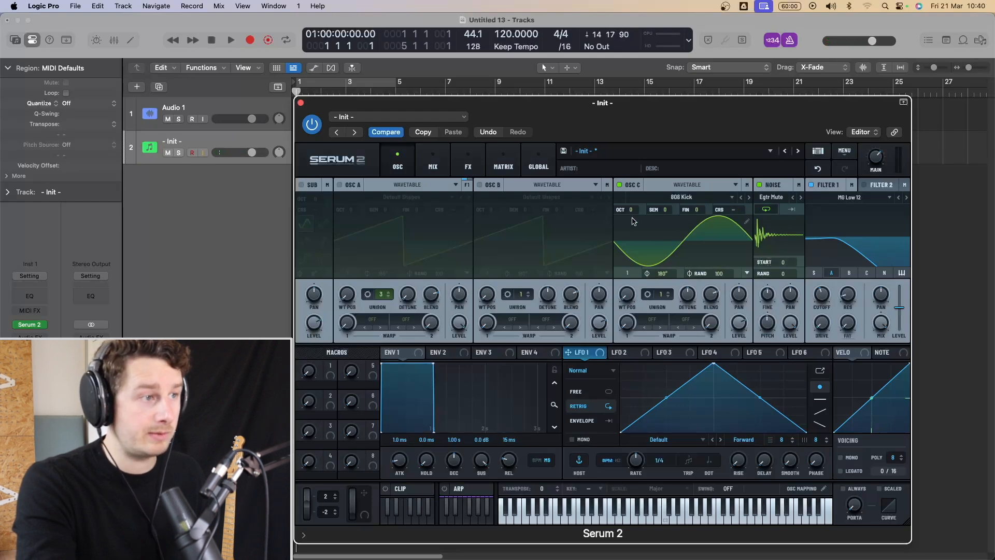
pyautogui.click(433, 161)
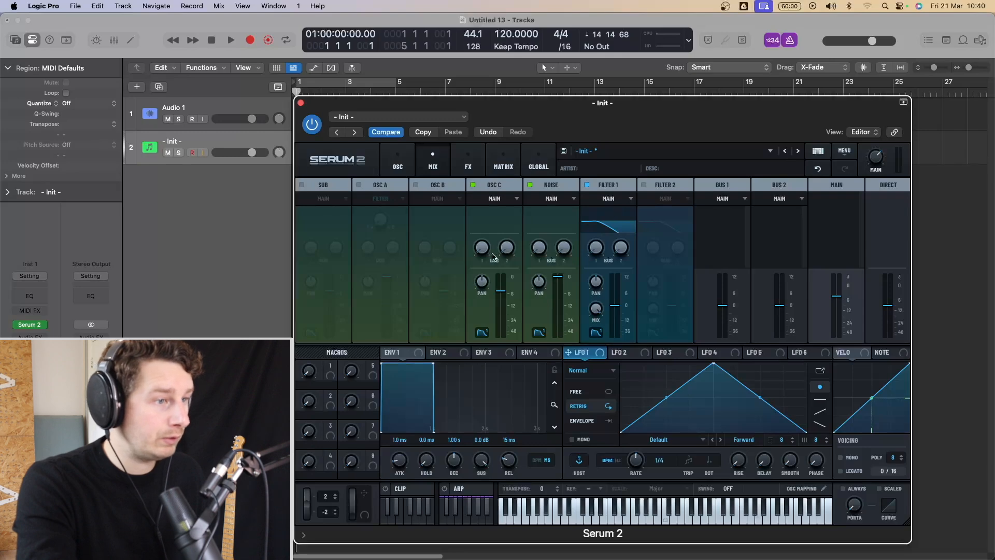
pyautogui.click(494, 199)
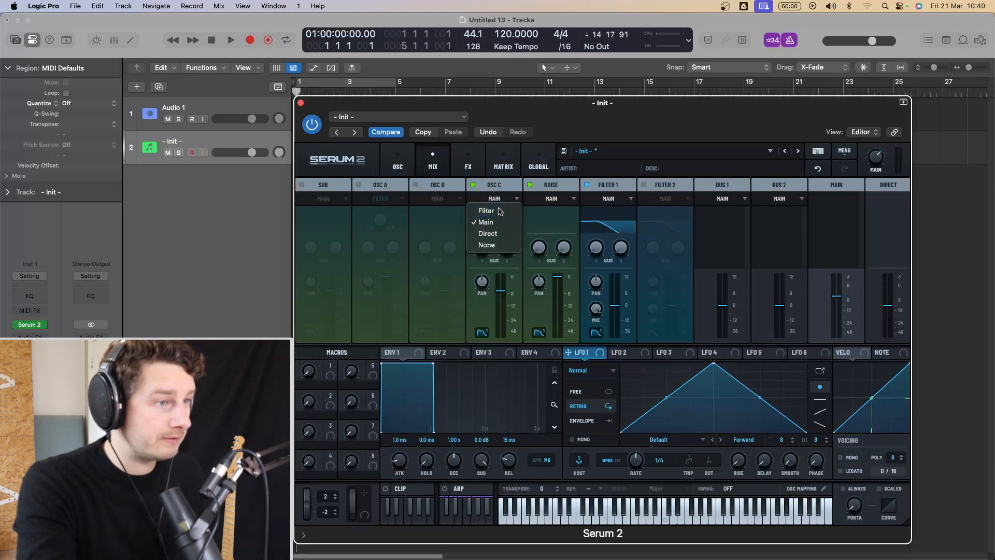
pyautogui.click(487, 210)
pyautogui.click(552, 198)
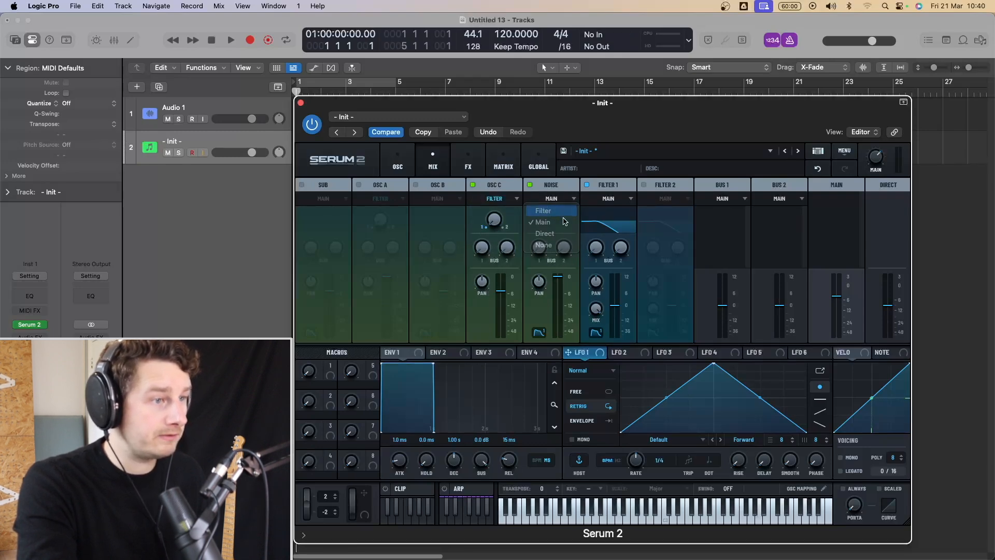
pyautogui.click(545, 210)
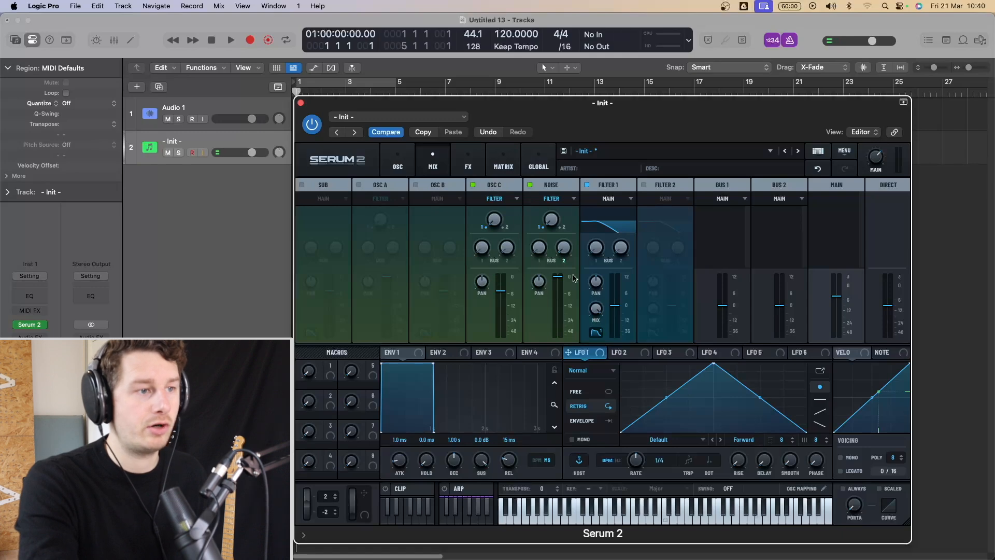
pyautogui.click(514, 199)
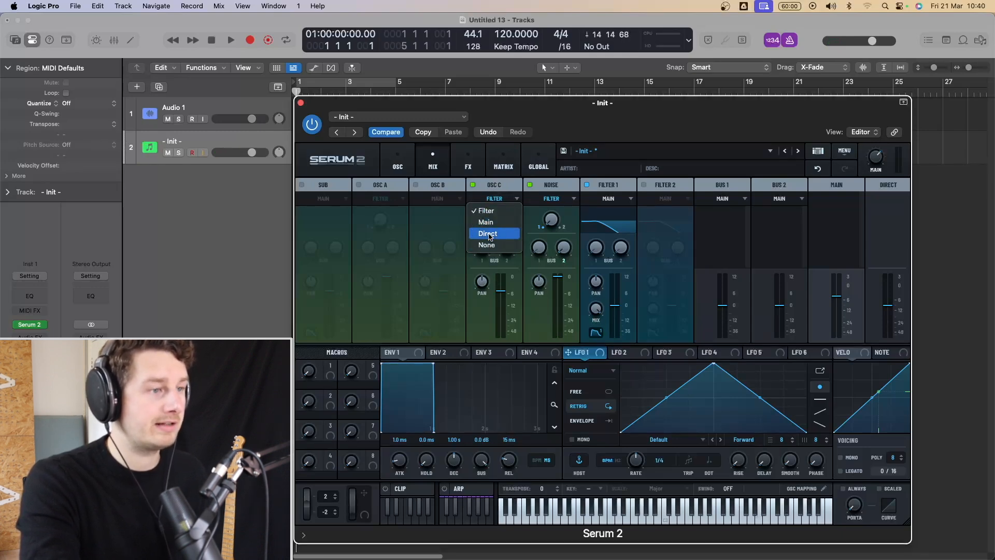
pyautogui.click(495, 210)
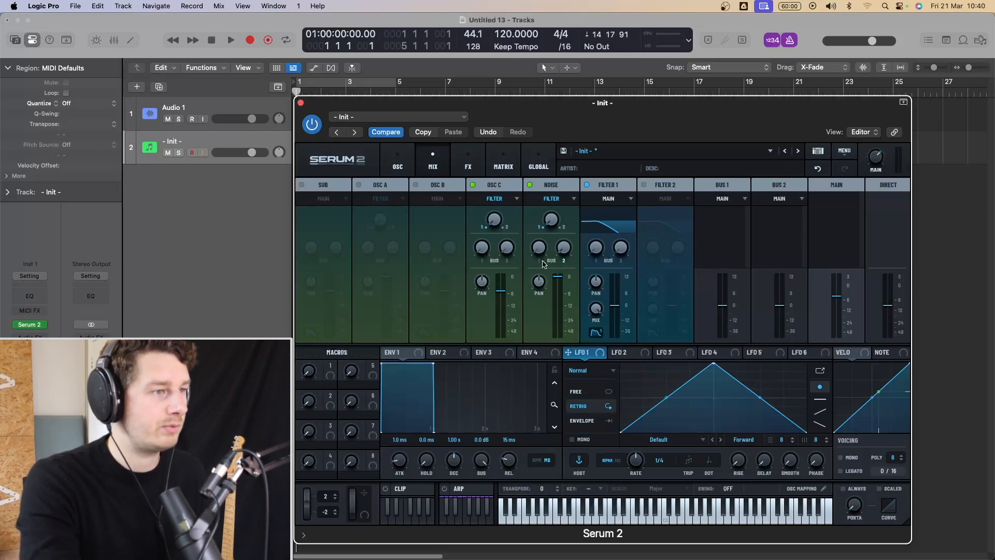
# Step: Return to the oscillator page, turn on key tracking for Filter 1 and adjust its cutoff on the MG Low 12 type
pyautogui.click(398, 161)
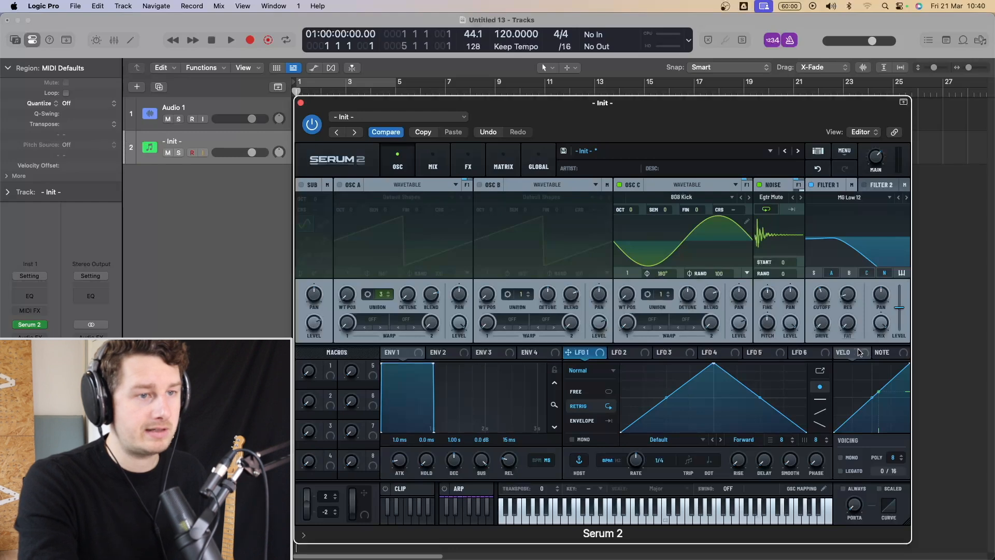
pyautogui.moveTo(824, 299)
pyautogui.mouseDown()
pyautogui.moveTo(830, 254)
pyautogui.moveTo(830, 297)
pyautogui.mouseUp()
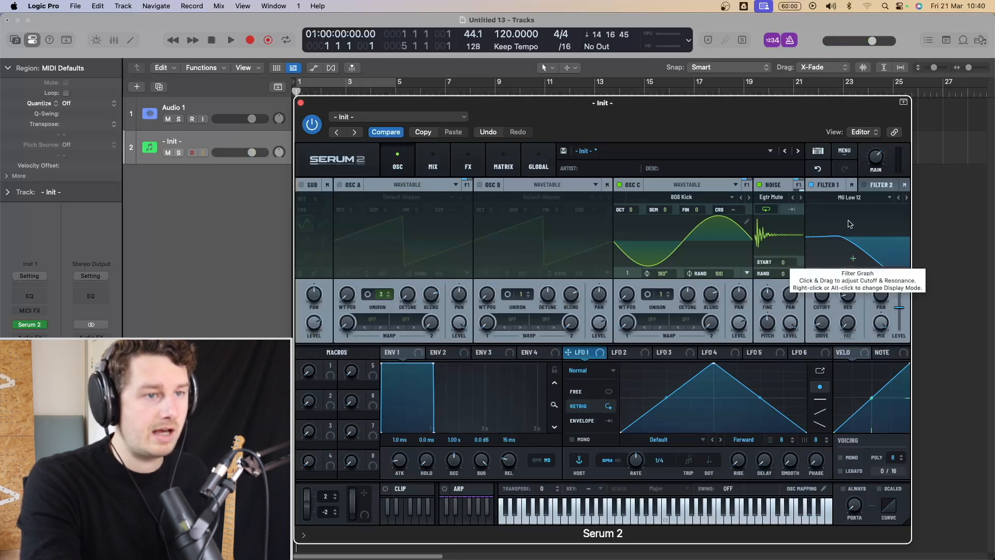
pyautogui.click(900, 274)
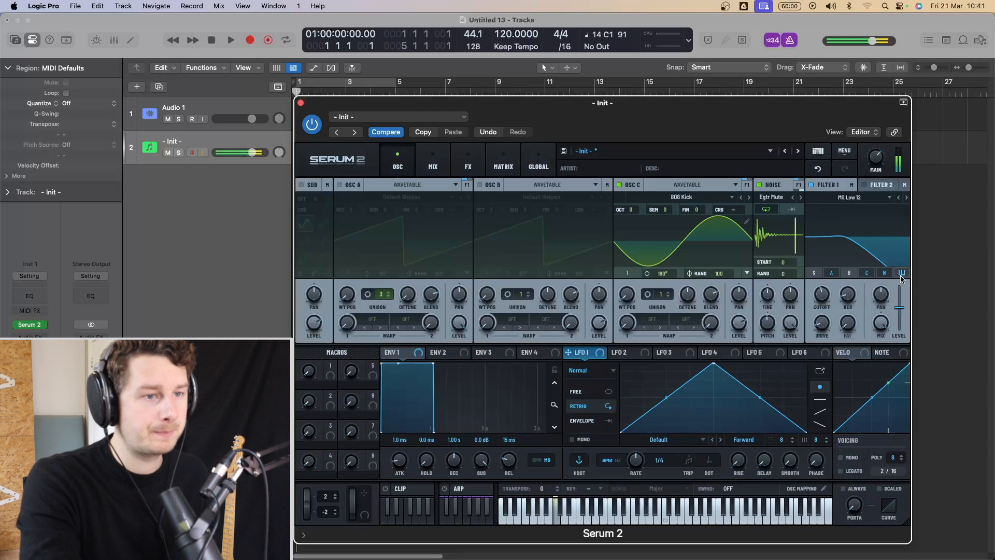
pyautogui.moveTo(823, 301)
pyautogui.mouseDown()
pyautogui.moveTo(824, 314)
pyautogui.moveTo(825, 304)
pyautogui.mouseUp()
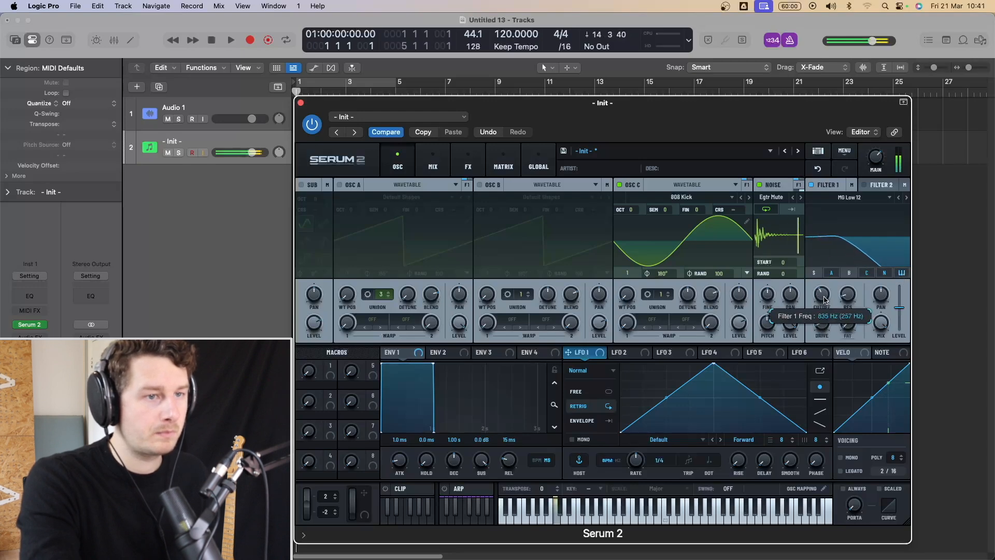
# Step: Set Filter 1's type to Wsp from the S2 Filters category
pyautogui.click(852, 198)
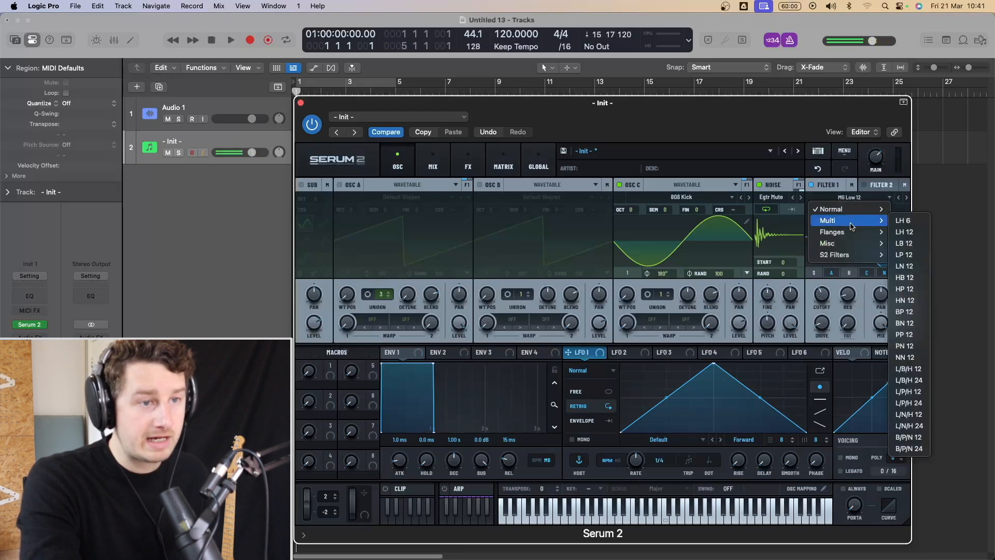
pyautogui.moveTo(876, 254)
pyautogui.click(907, 255)
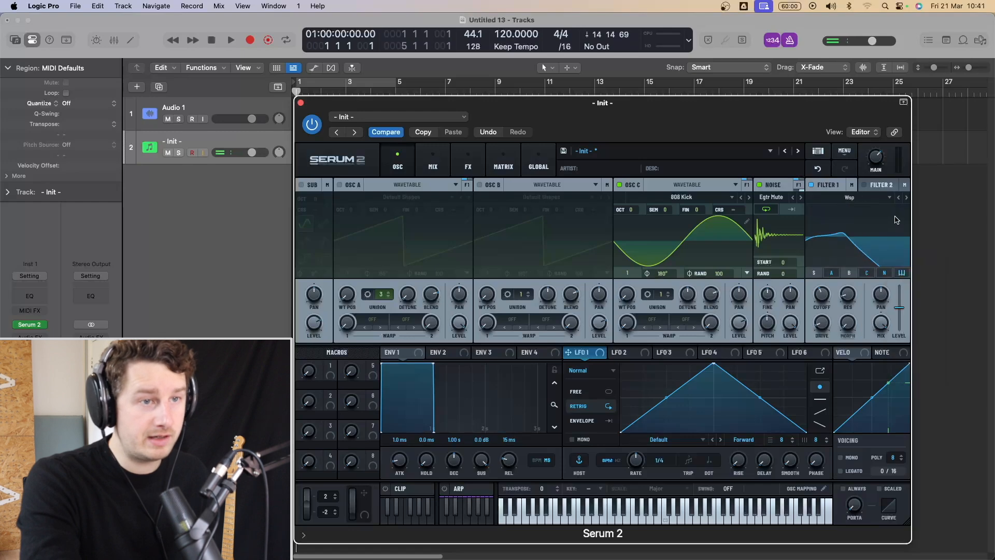
# Step: Compare the DJ Mixer and Wsp types on Filter 1 while sweeping the cutoff of each
pyautogui.click(907, 199)
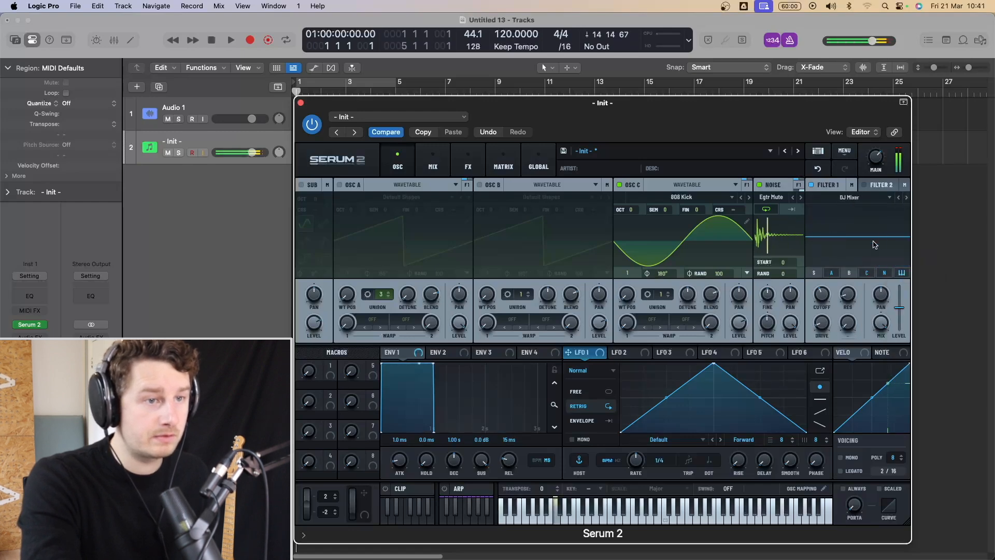
pyautogui.moveTo(875, 245); pyautogui.dragTo(789, 258)
pyautogui.scroll(-1, 863, 201)
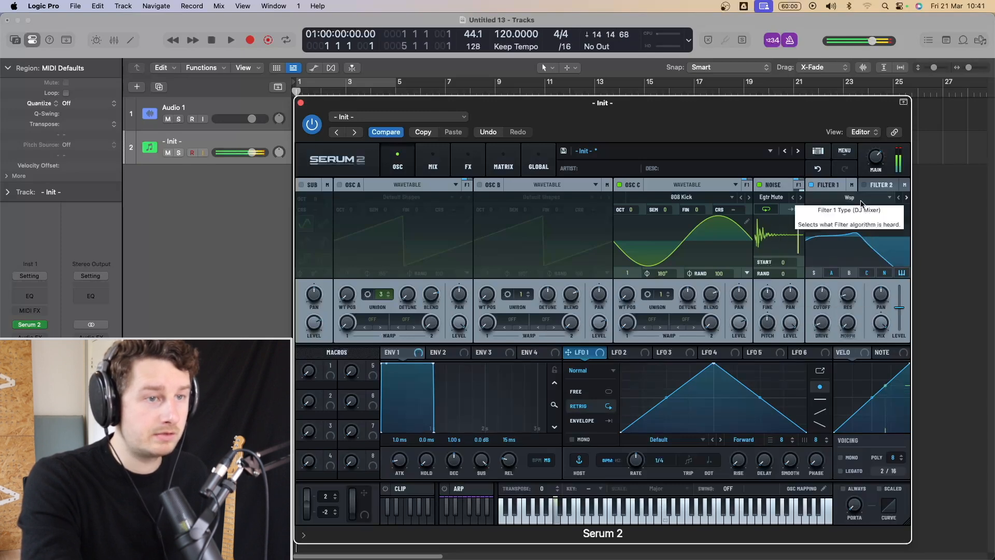
pyautogui.moveTo(819, 293); pyautogui.dragTo(815, 301)
pyautogui.click(906, 197)
pyautogui.click(906, 200)
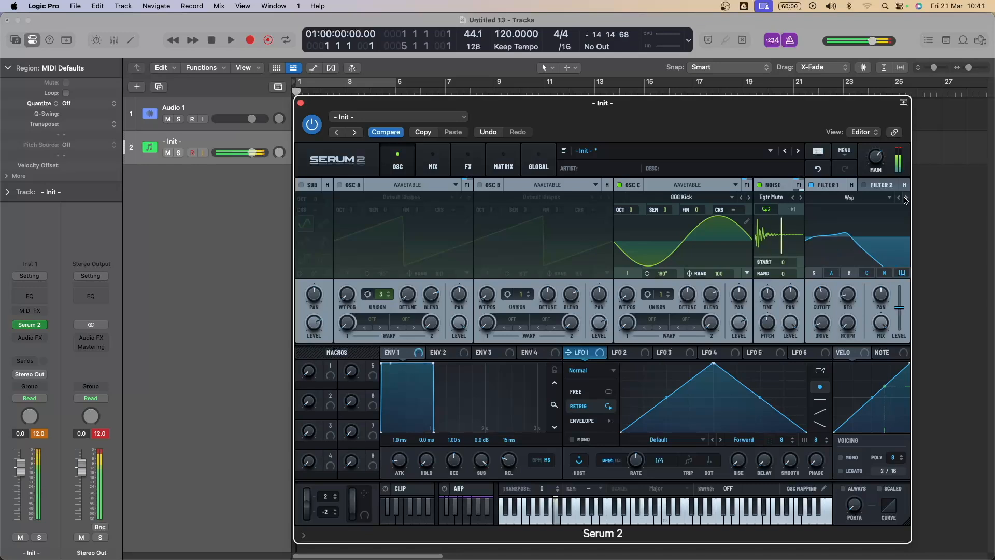
# Step: Advance Filter 1 through the Diffusor, Acid Ladder and PZ SVF types to MG Low 6
pyautogui.click(906, 200)
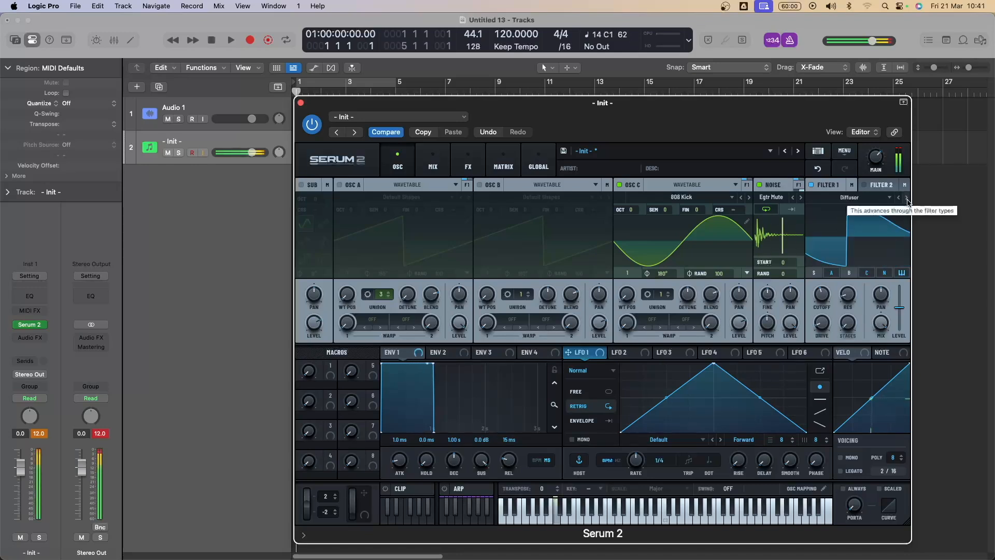
pyautogui.click(906, 200)
pyautogui.click(906, 201)
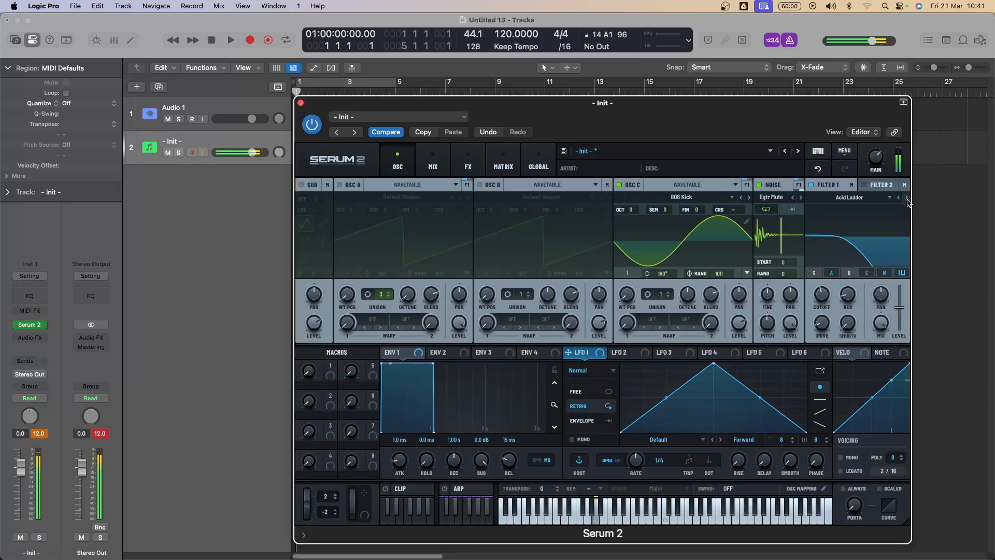
pyautogui.click(907, 200)
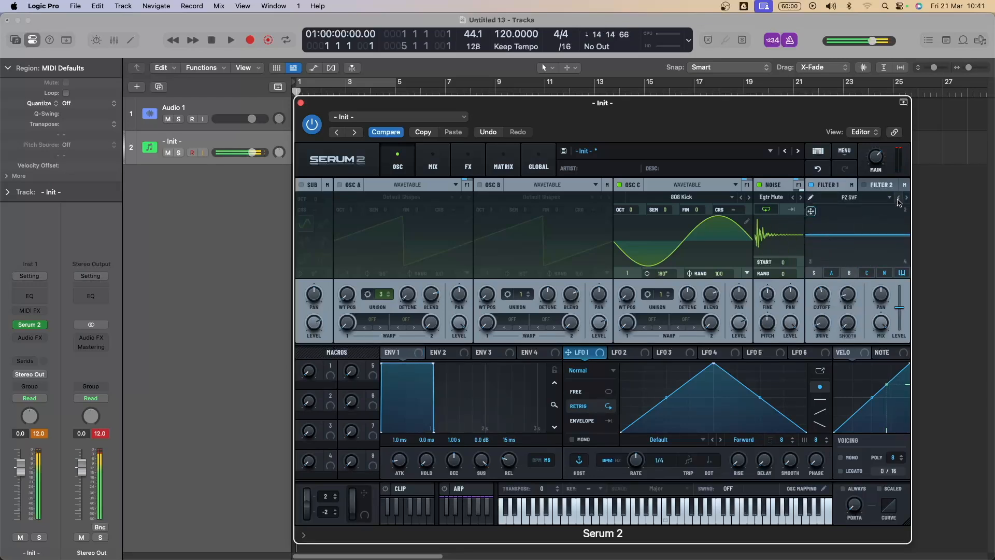
pyautogui.click(907, 200)
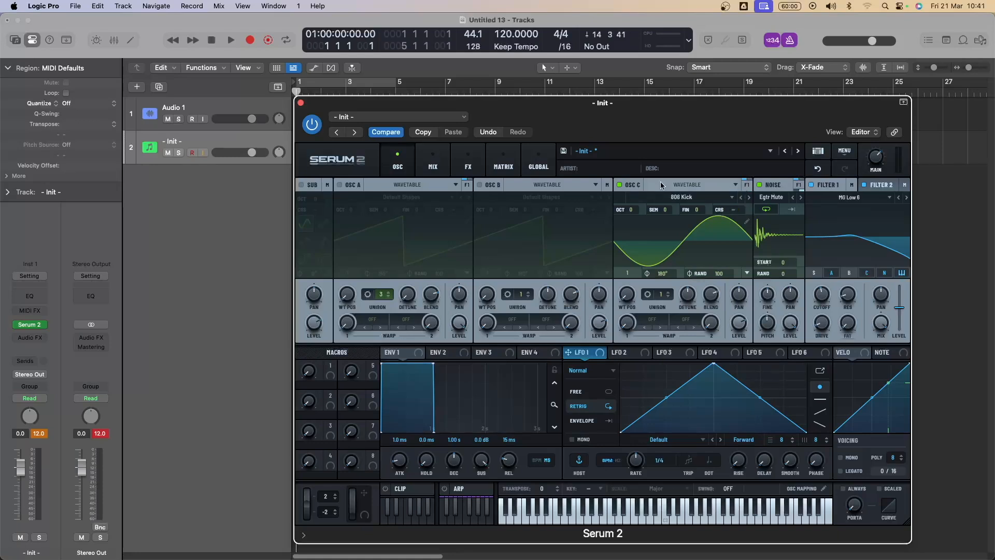
# Step: Route oscillator C from Filter 1 to Filter 2
pyautogui.click(746, 185)
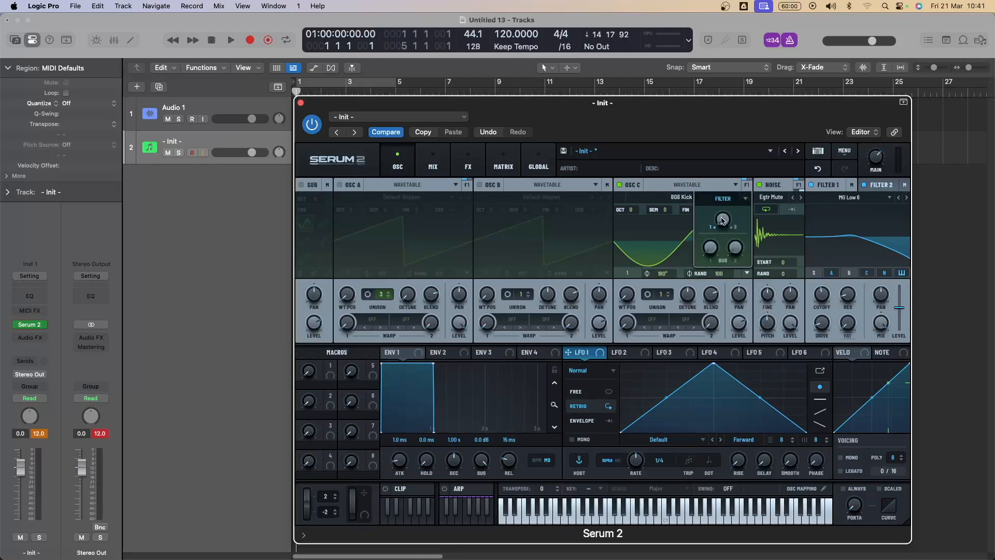
pyautogui.moveTo(723, 220); pyautogui.dragTo(729, 172)
pyautogui.click(870, 232)
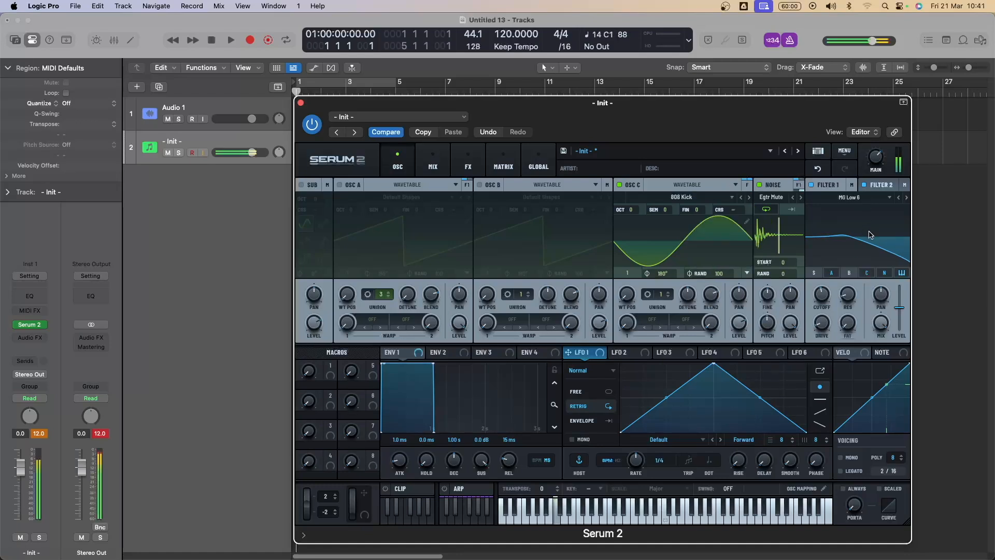
# Step: Set Filter 2's type to Diffusor from the S2 Filters group
pyautogui.click(882, 185)
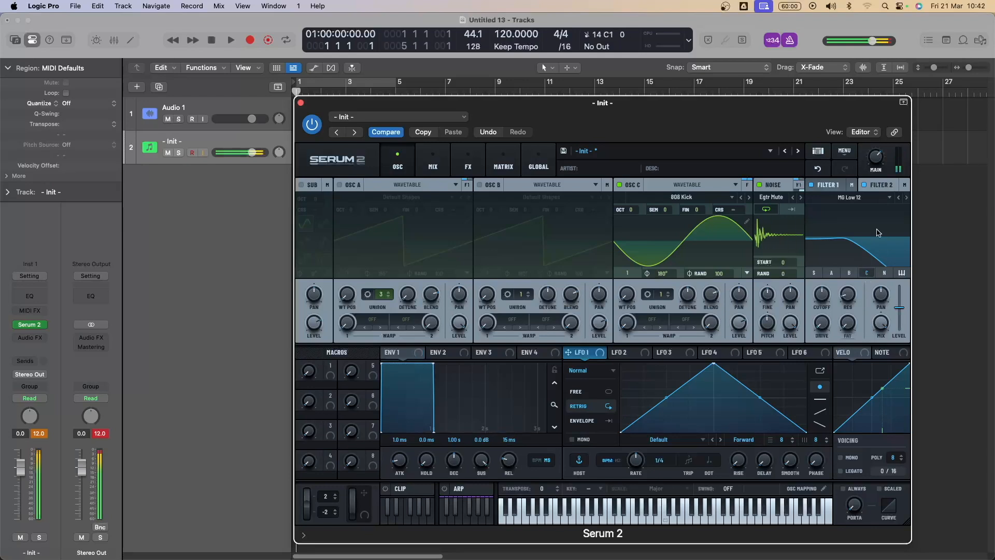
pyautogui.click(882, 196)
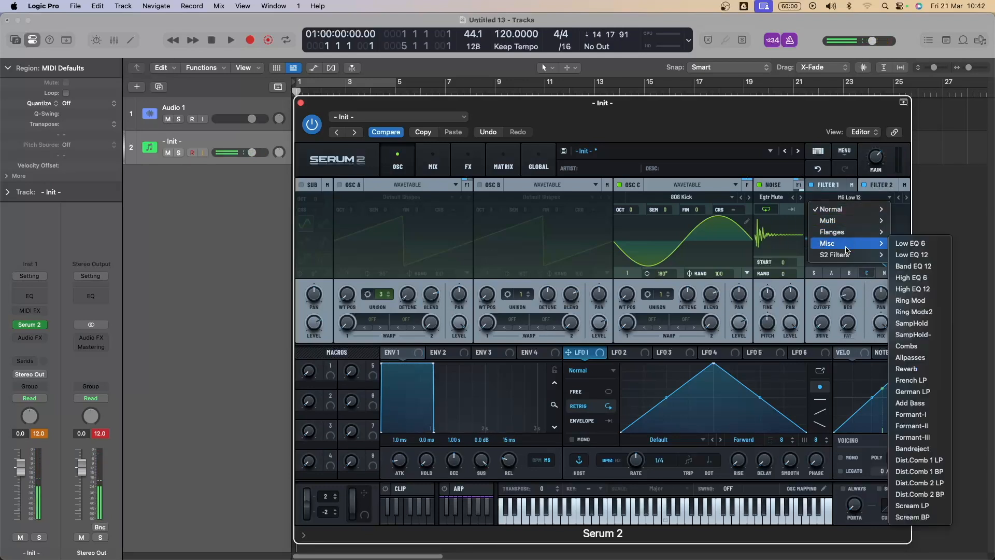
pyautogui.moveTo(848, 259)
pyautogui.click(908, 277)
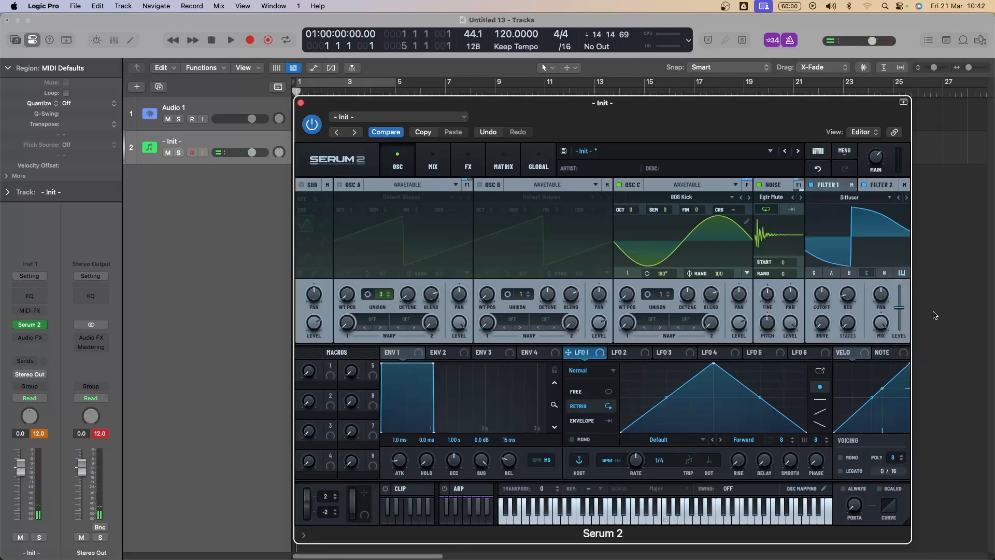
# Step: Route the noise oscillator to Filter 2 and adjust that filter's cutoff, resonance, stages and level
pyautogui.click(799, 185)
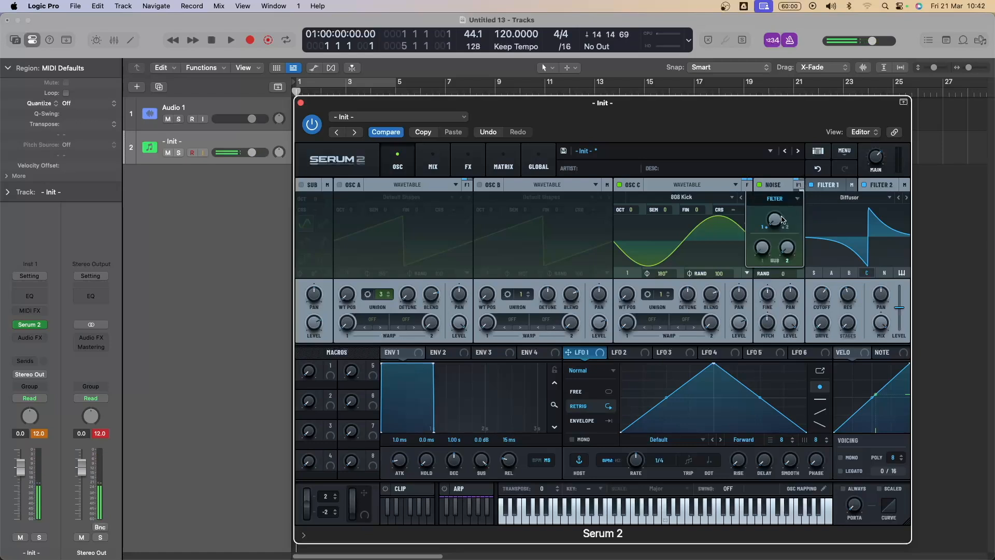
pyautogui.moveTo(776, 225); pyautogui.dragTo(781, 180)
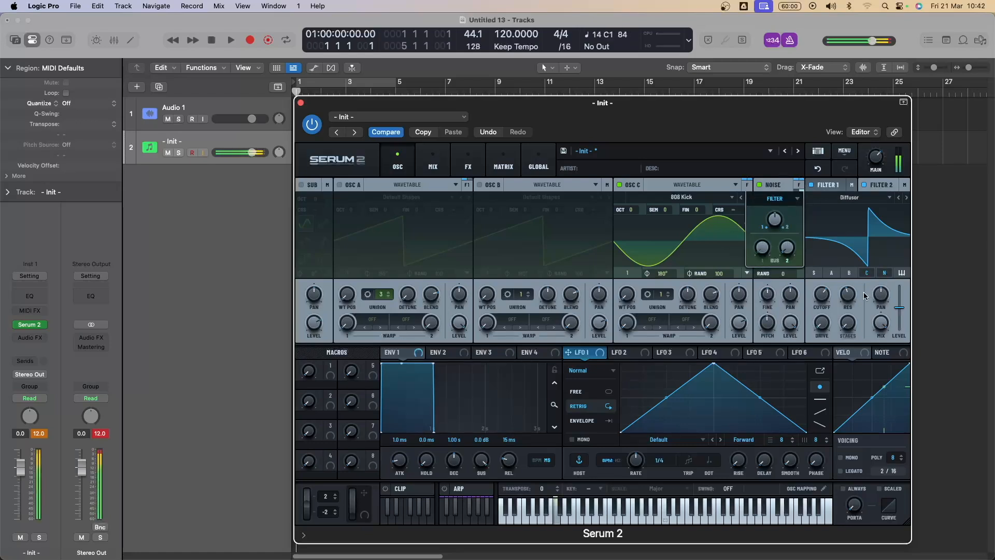
pyautogui.moveTo(824, 296)
pyautogui.mouseDown()
pyautogui.moveTo(823, 335)
pyautogui.moveTo(823, 275)
pyautogui.moveTo(823, 300)
pyautogui.mouseUp()
pyautogui.moveTo(848, 296); pyautogui.dragTo(827, 250)
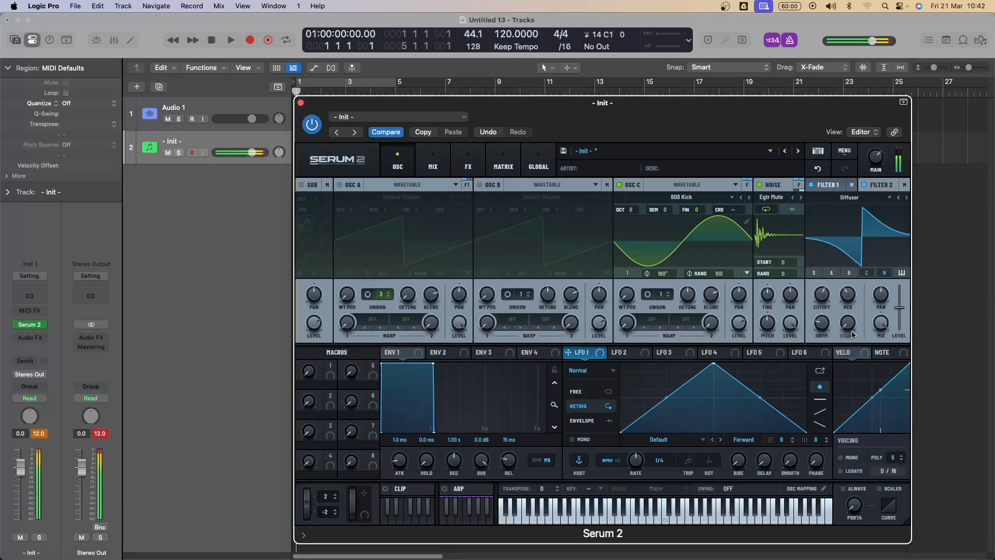
pyautogui.moveTo(848, 322)
pyautogui.mouseDown()
pyautogui.moveTo(855, 289)
pyautogui.moveTo(849, 307)
pyautogui.mouseUp()
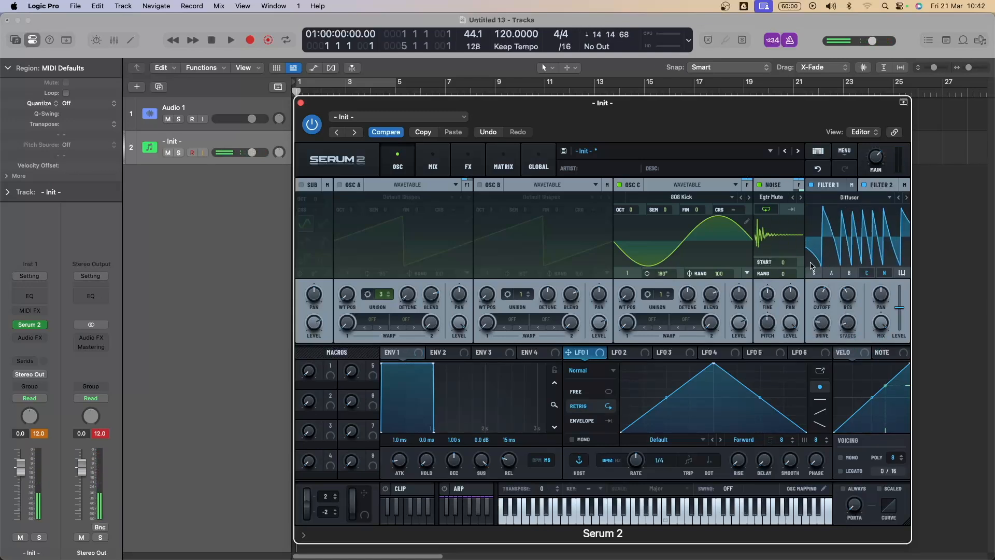
pyautogui.moveTo(898, 319); pyautogui.dragTo(899, 312)
# Step: Switch between the Filter 1 and Filter 2 settings to compare them, ending on Filter 1
pyautogui.click(839, 185)
pyautogui.click(879, 185)
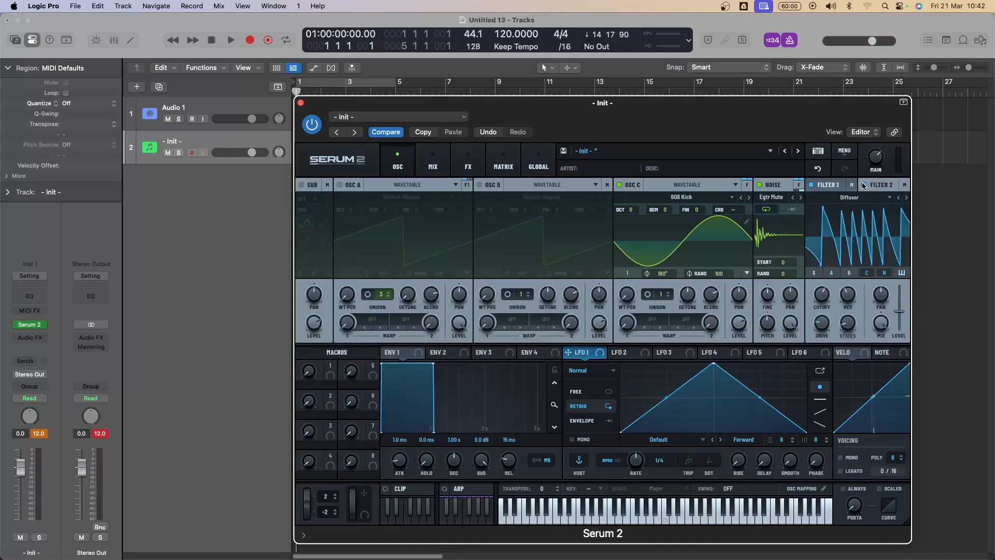
pyautogui.click(836, 187)
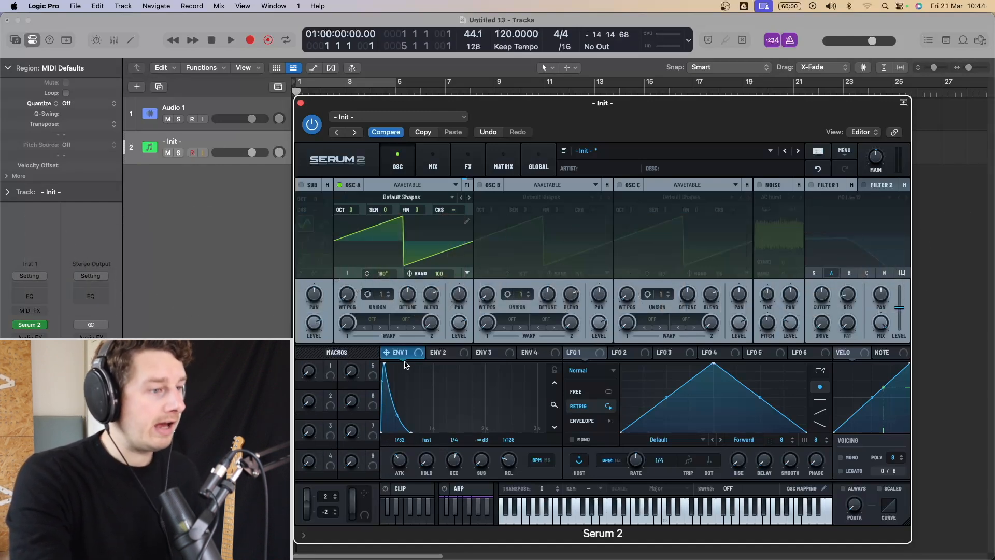
# Step: Try millisecond timing on Envelope 1, return it to BPM timing, and set its attack to 1/32
pyautogui.click(548, 463)
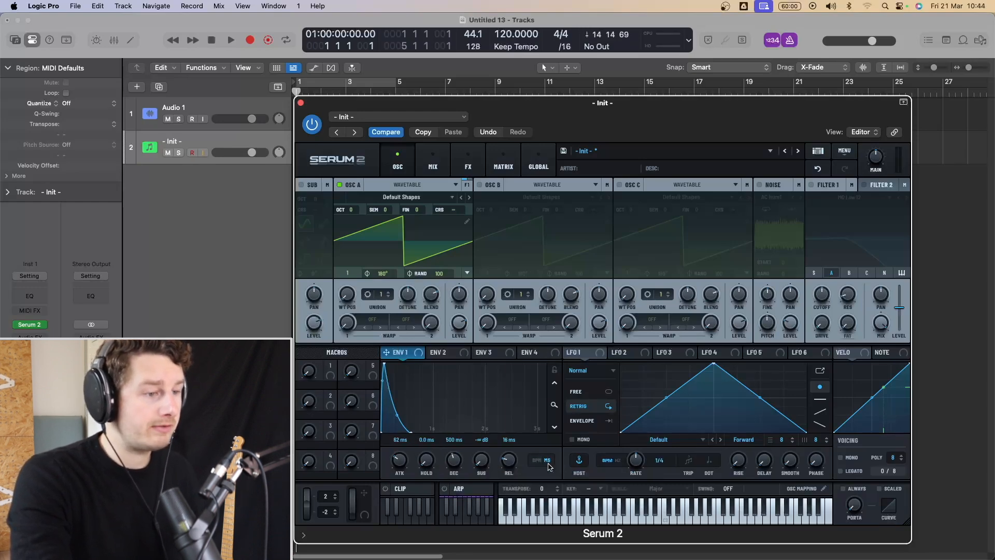
pyautogui.moveTo(404, 465)
pyautogui.mouseDown()
pyautogui.moveTo(407, 441)
pyautogui.moveTo(403, 473)
pyautogui.moveTo(401, 463)
pyautogui.mouseUp()
pyautogui.click(536, 461)
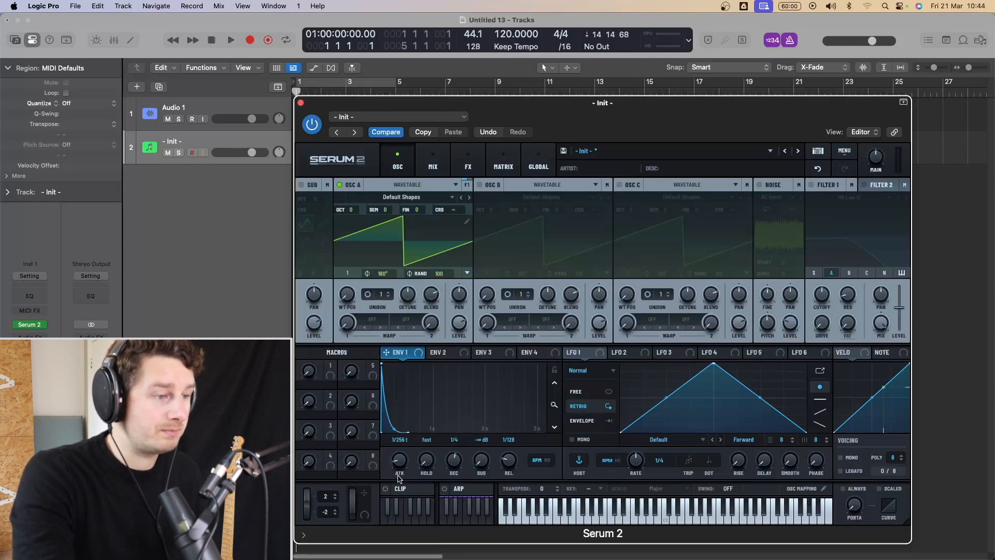
pyautogui.moveTo(400, 474); pyautogui.dragTo(406, 456)
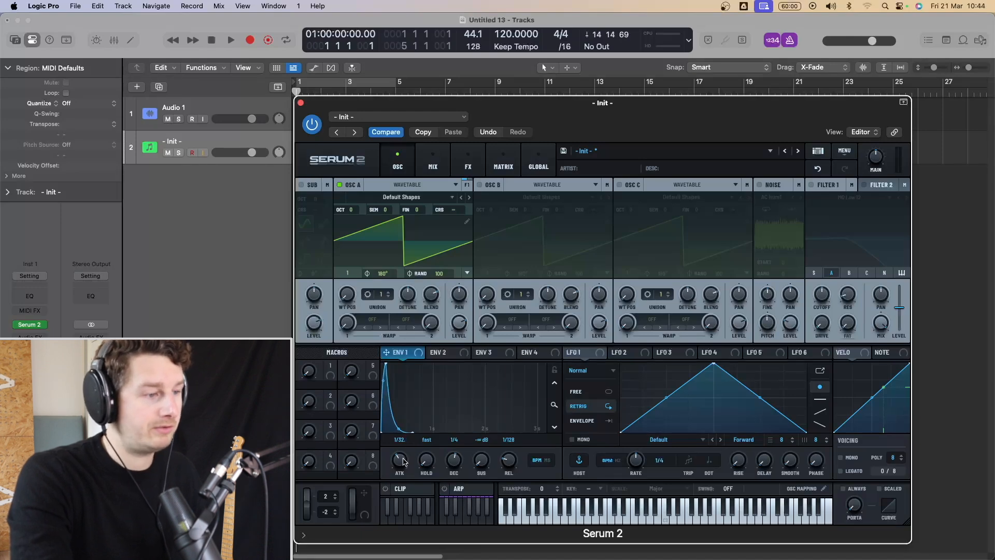
pyautogui.moveTo(400, 466); pyautogui.dragTo(400, 470)
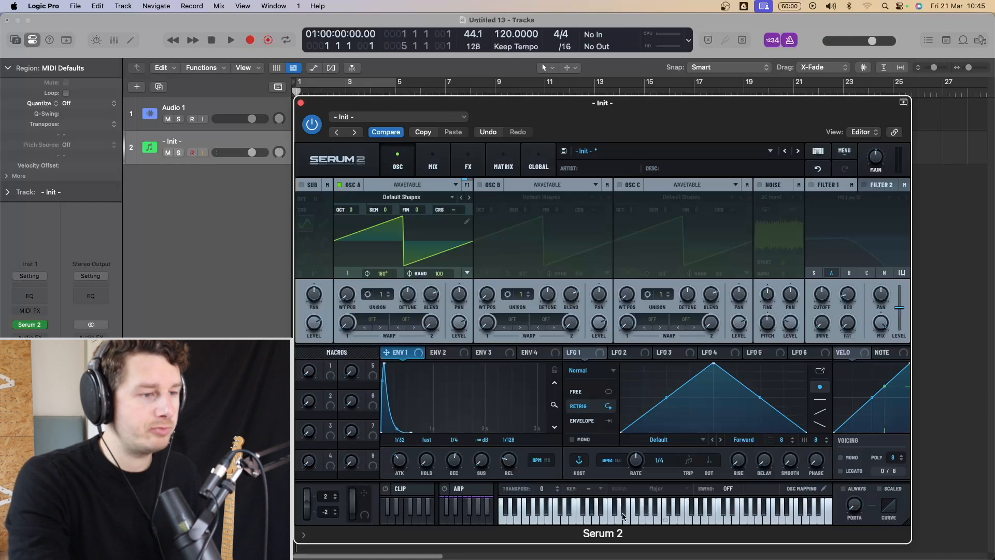
# Step: Enable Filter 1 with a higher cutoff and assign LFO 1 to modulate that cutoff
pyautogui.click(578, 353)
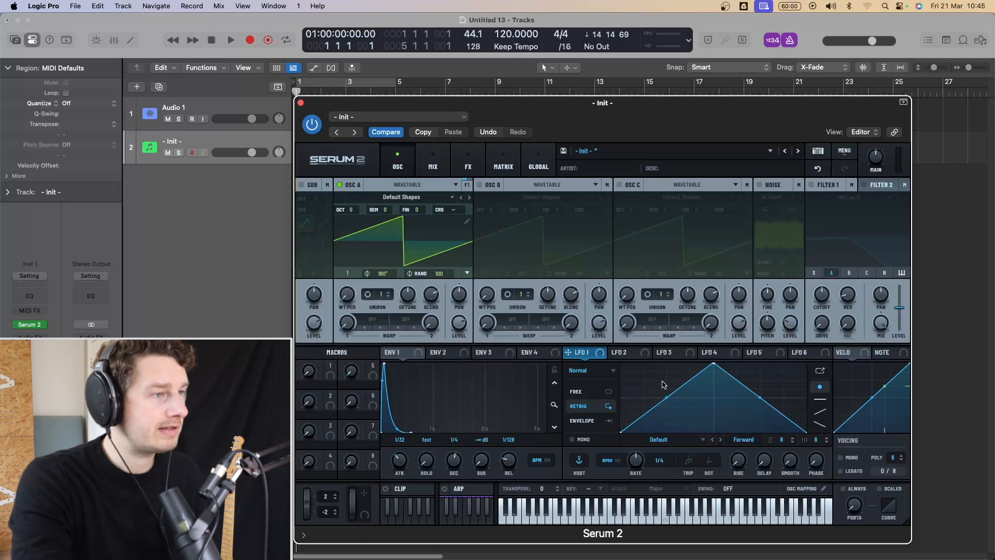
pyautogui.click(811, 185)
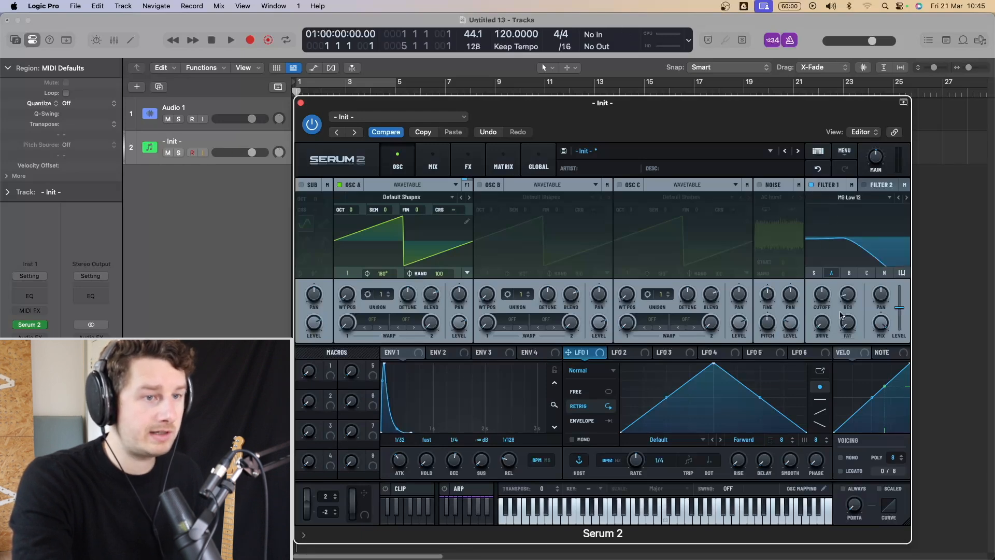
pyautogui.moveTo(825, 293); pyautogui.dragTo(825, 280)
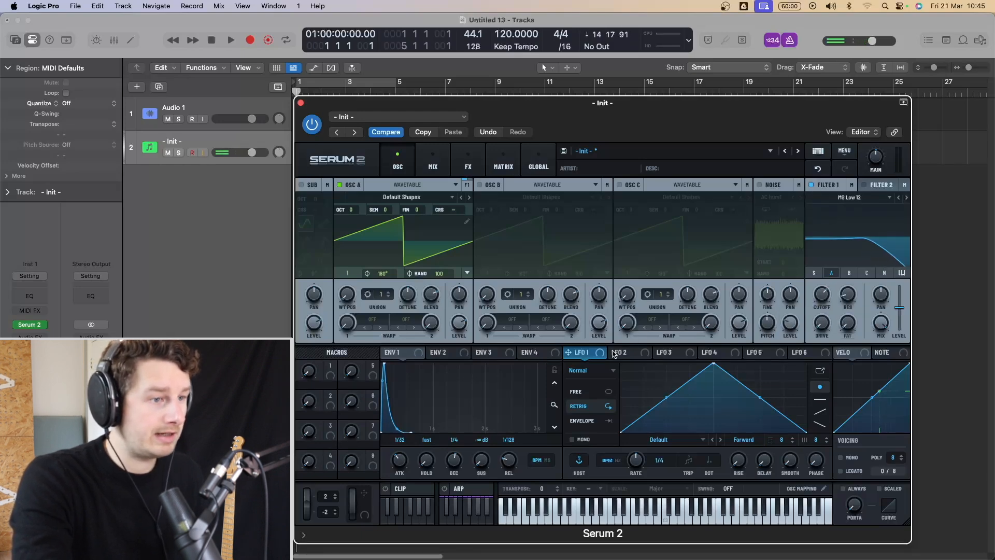
pyautogui.moveTo(599, 357); pyautogui.dragTo(823, 295)
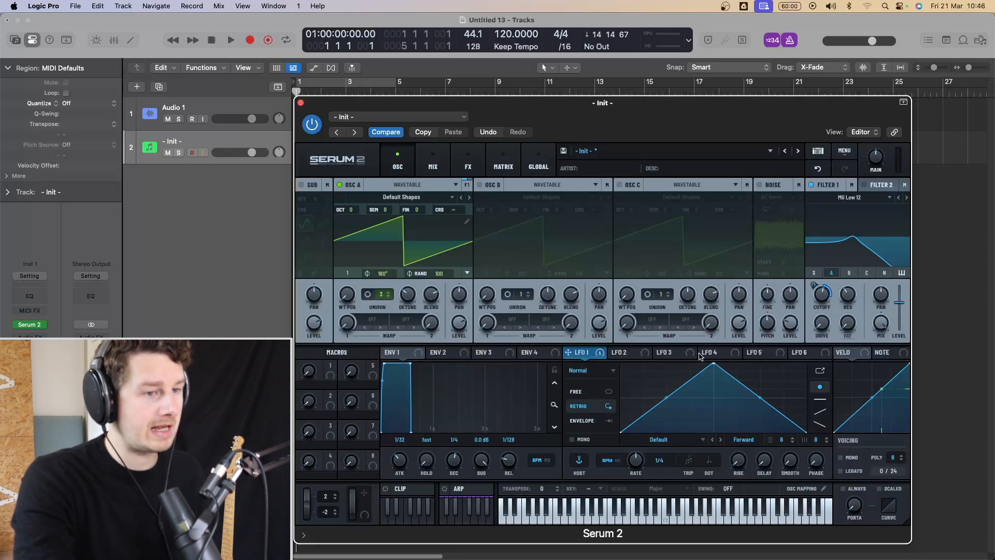
# Step: Set LFO 1 to Path mode and load the factory path Bouba
pyautogui.click(596, 371)
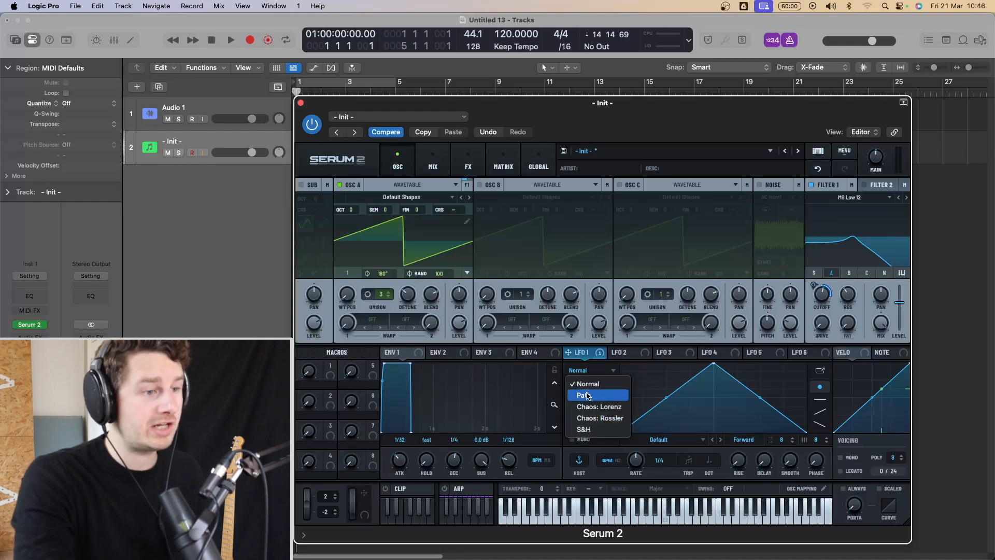
pyautogui.click(588, 396)
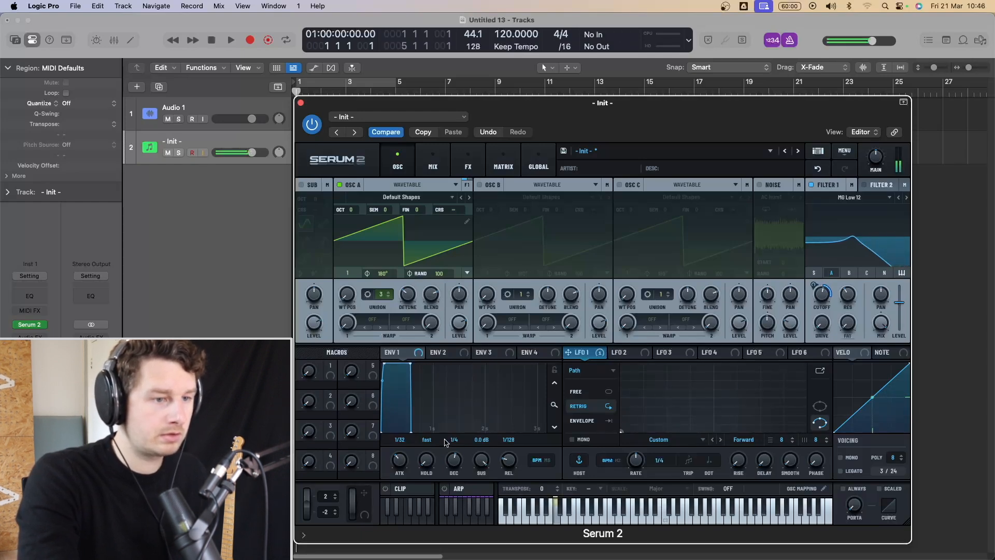
pyautogui.click(700, 444)
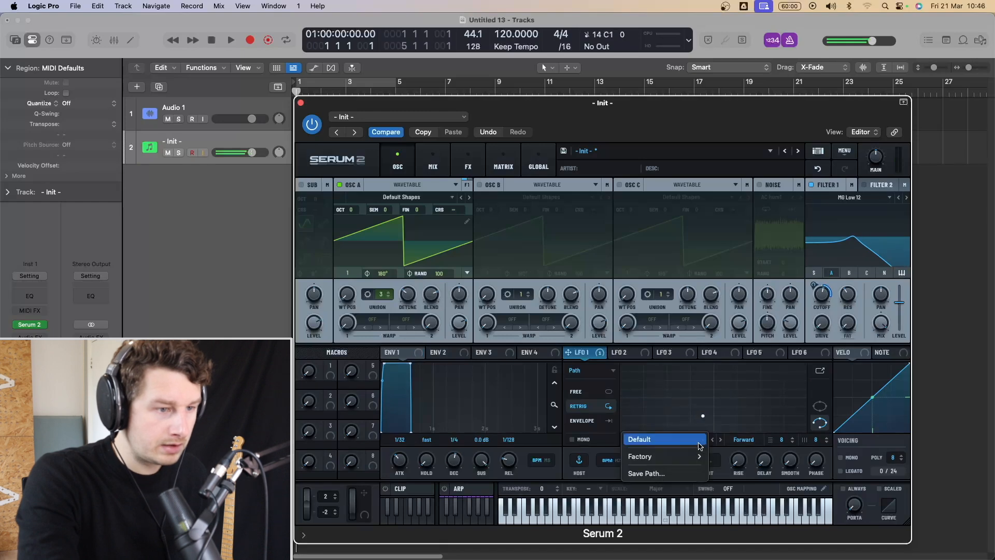
pyautogui.moveTo(695, 457)
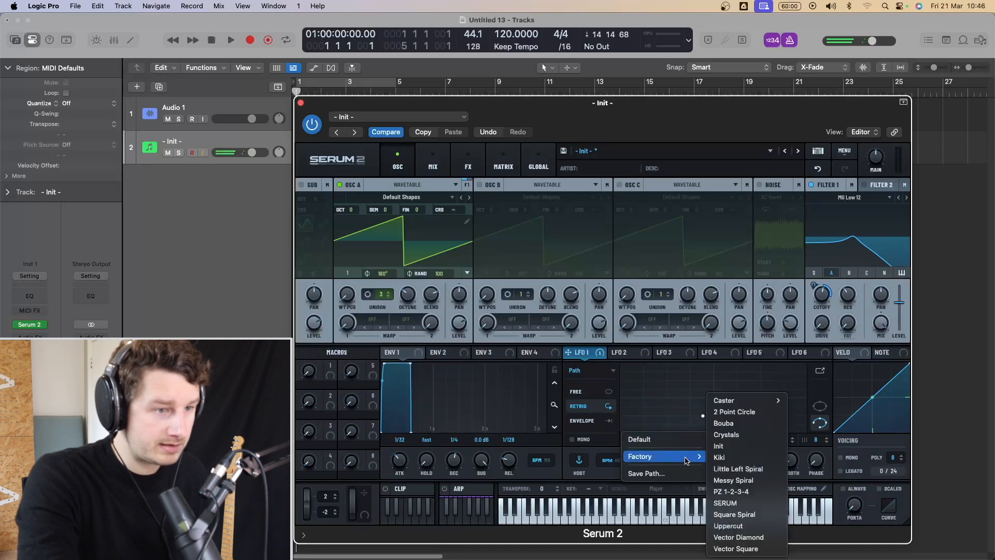
pyautogui.click(753, 427)
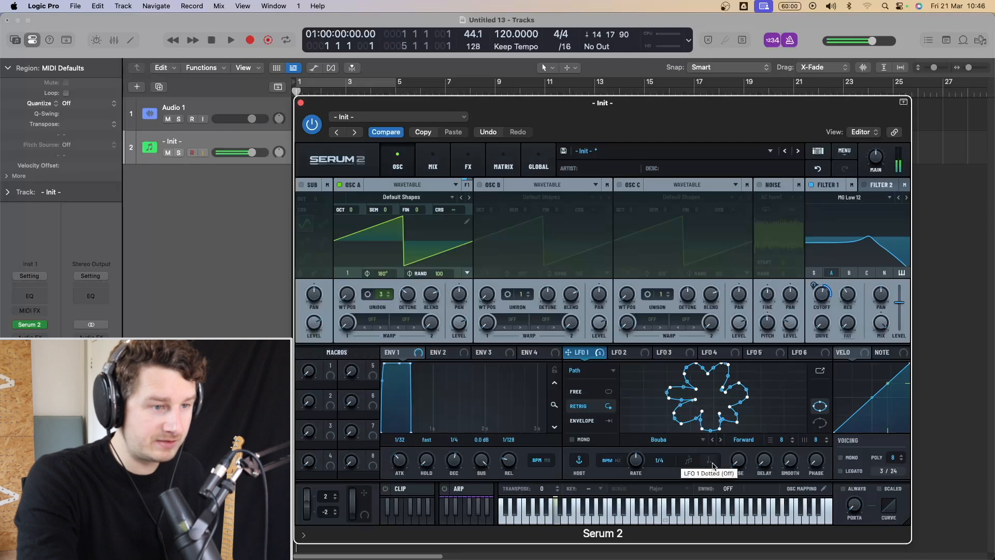
# Step: Load the factory path PZ 1-2-3-4 on LFO 1
pyautogui.click(661, 439)
pyautogui.moveTo(669, 456)
pyautogui.click(737, 469)
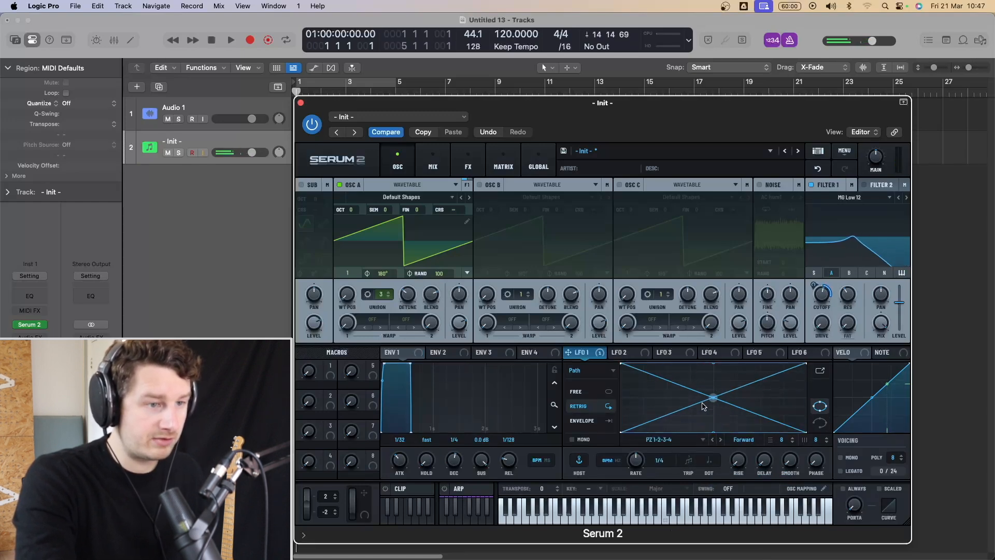
# Step: Change LFO 1's path direction to Reverse and then Ping Pong, and switch the path from closed to open
pyautogui.click(744, 440)
pyautogui.click(748, 463)
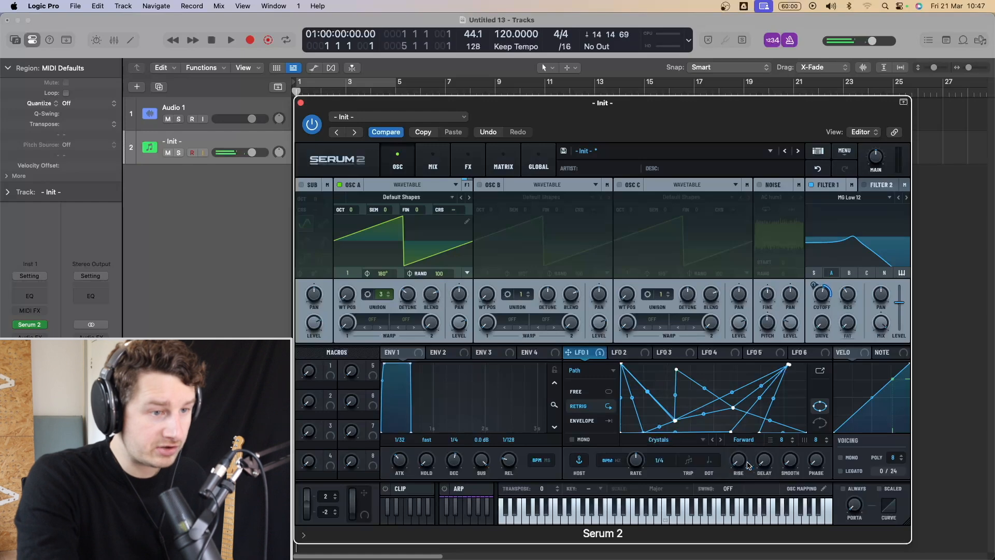
pyautogui.click(745, 441)
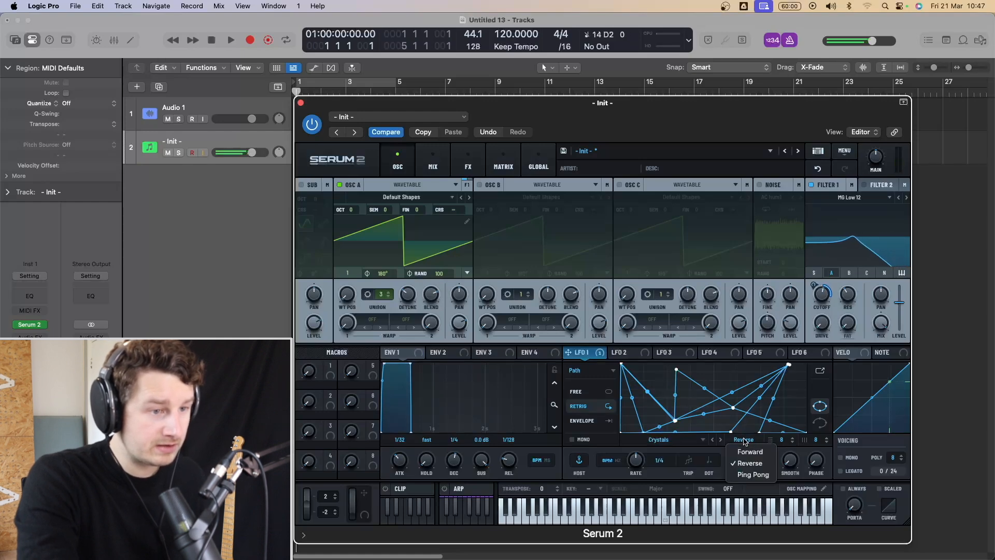
pyautogui.click(744, 475)
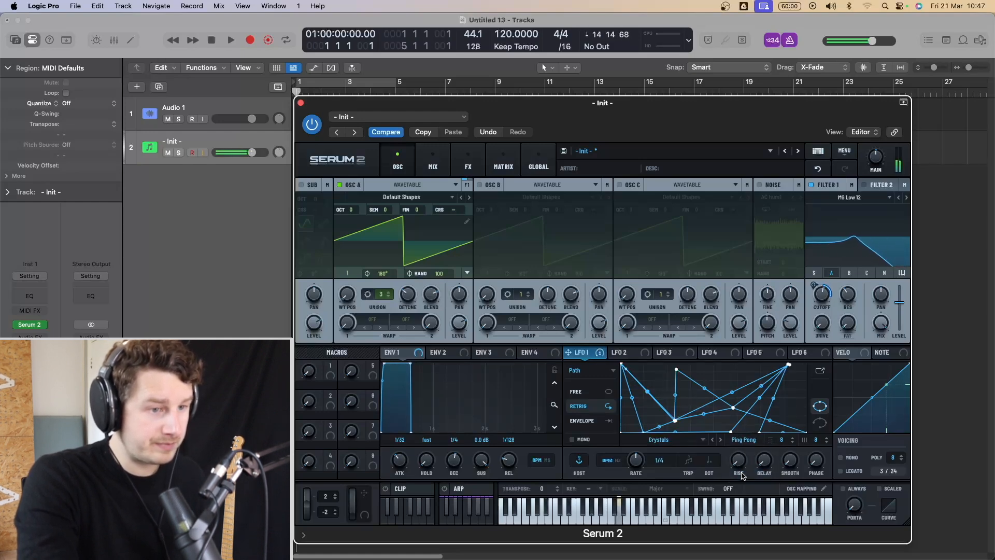
pyautogui.click(820, 422)
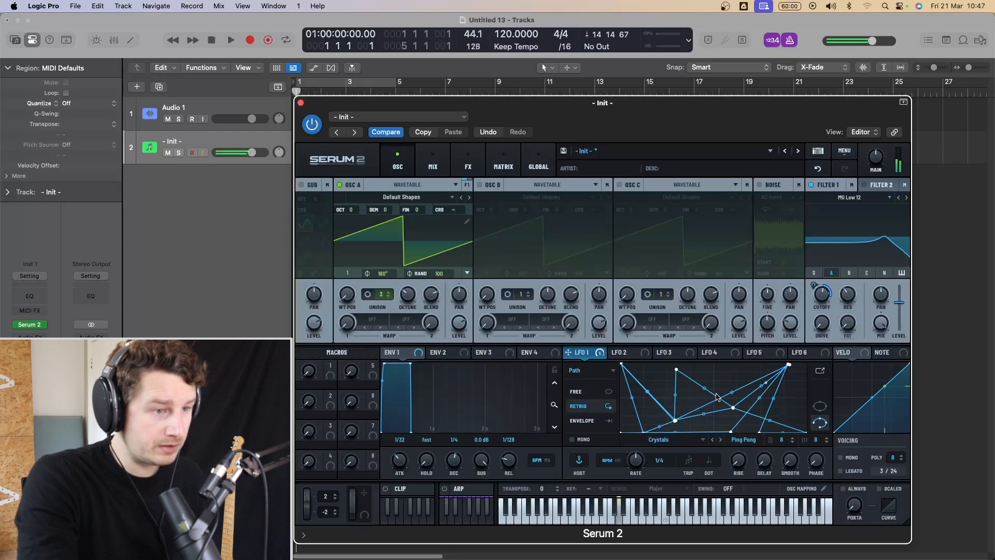
# Step: Load the factory path SERUM on LFO 1
pyautogui.click(664, 440)
pyautogui.moveTo(664, 456)
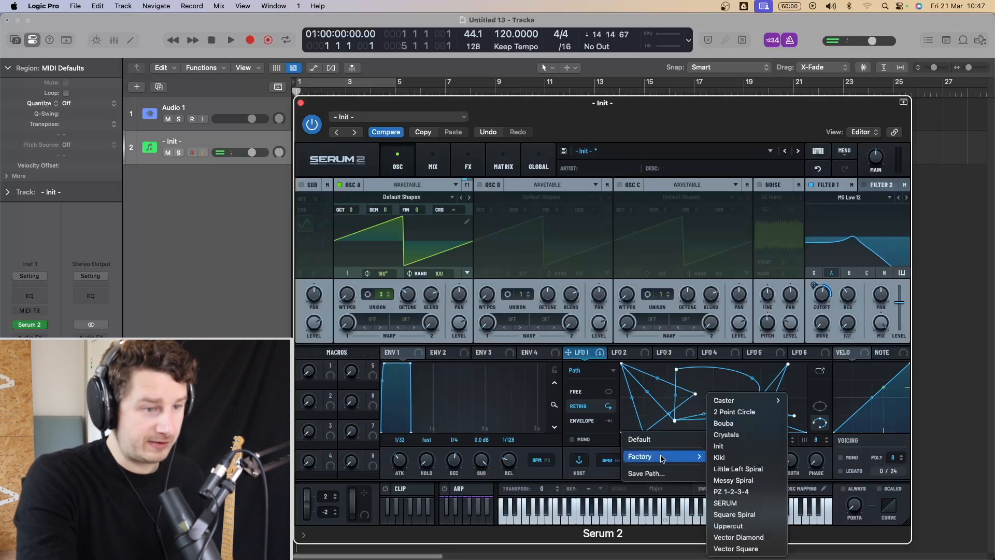
pyautogui.click(736, 503)
# Step: Set LFO 1's type to Chaos: Lorenz and then to Chaos: Rossler
pyautogui.click(591, 370)
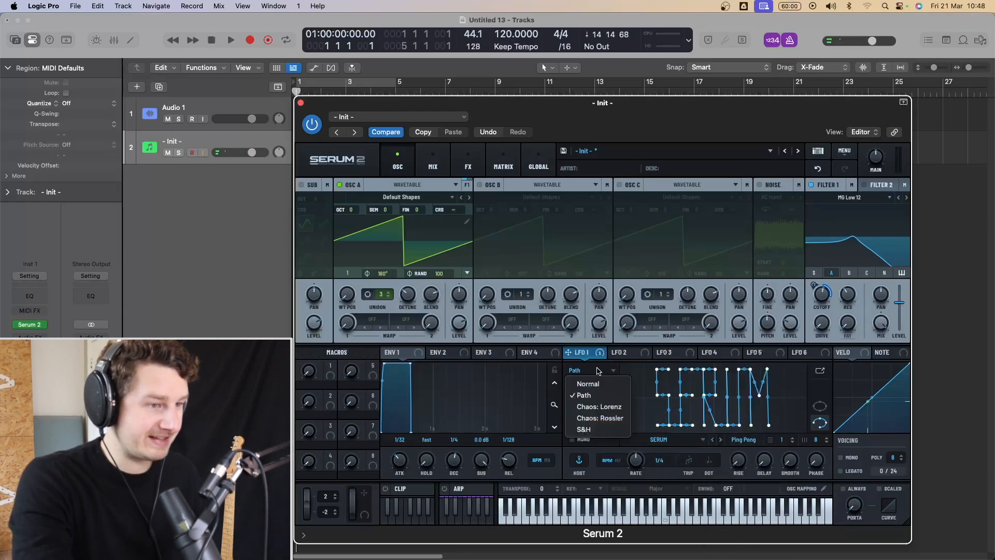
pyautogui.click(596, 404)
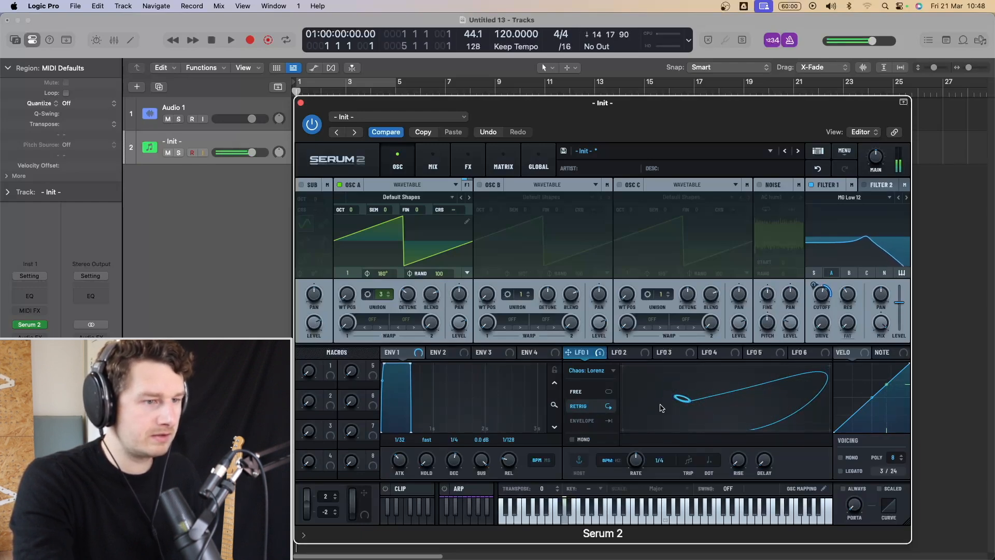
pyautogui.click(603, 372)
pyautogui.click(741, 418)
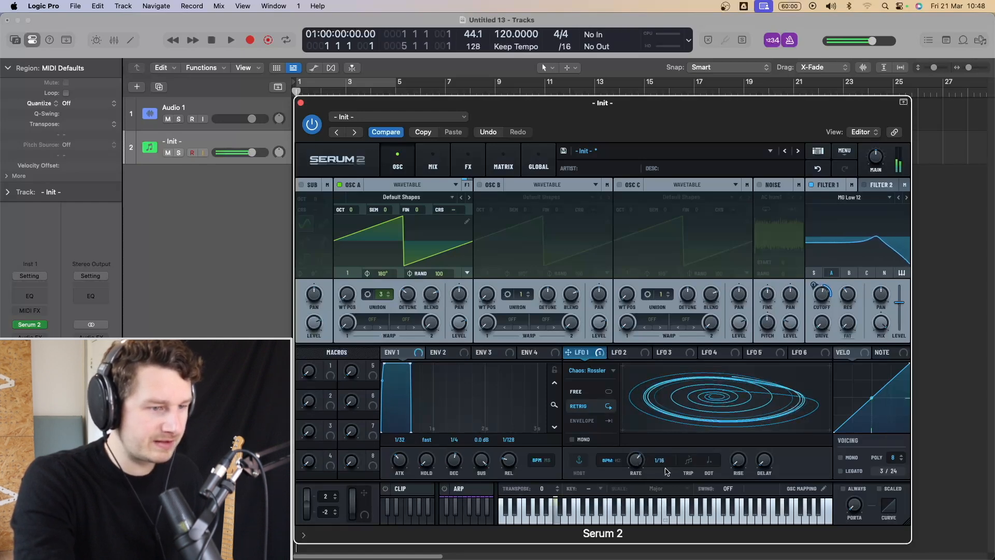
# Step: Enable triplet and dotted timing for LFO 1 and set its rate to 1/8
pyautogui.click(687, 465)
pyautogui.click(714, 465)
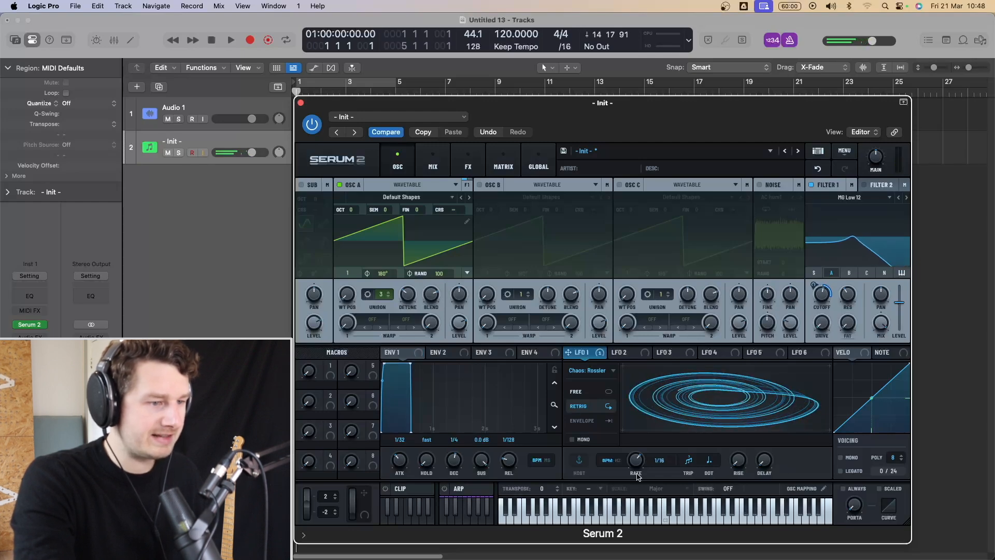
pyautogui.moveTo(637, 473); pyautogui.dragTo(637, 478)
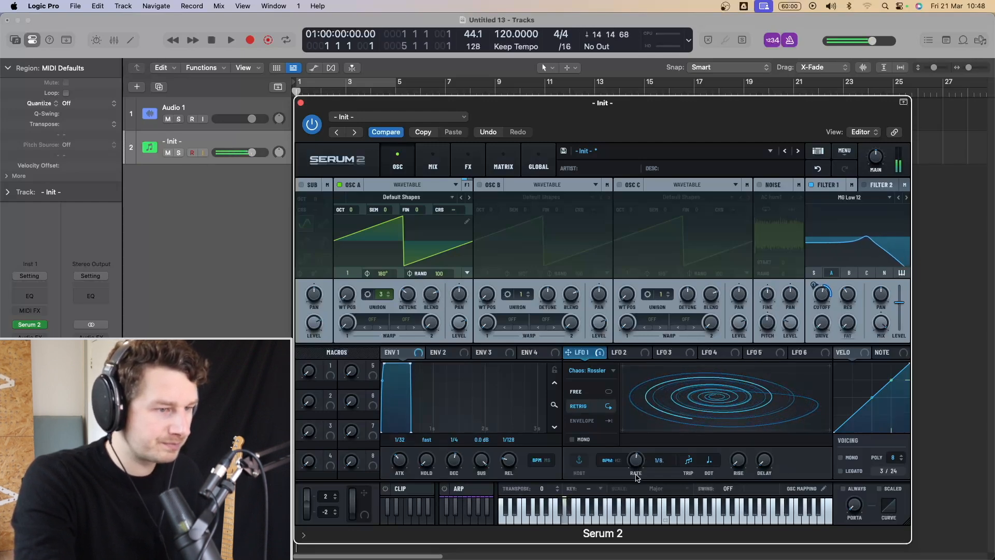
# Step: Switch LFO 1 to S&H mode and set its waveform view to 8
pyautogui.click(591, 370)
pyautogui.click(586, 429)
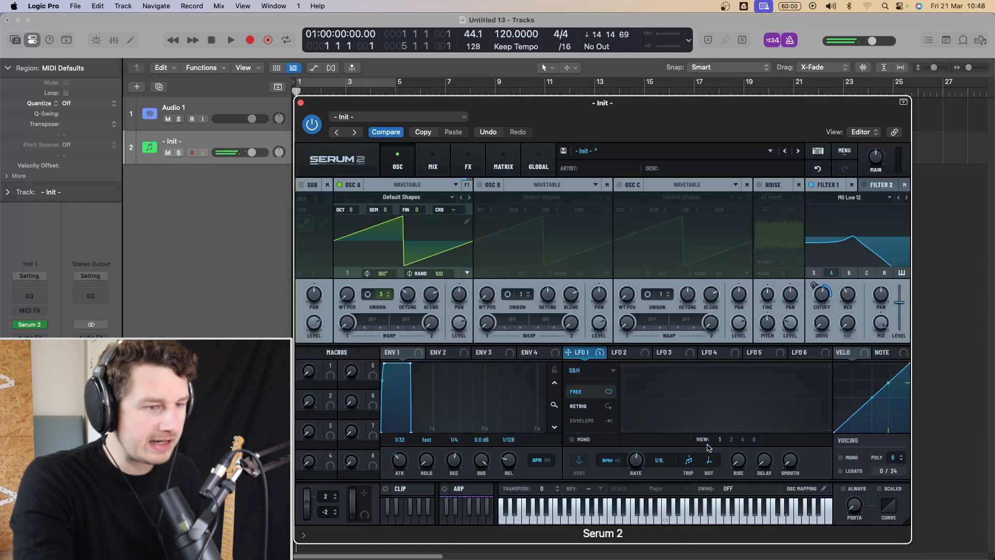
pyautogui.click(744, 440)
pyautogui.click(754, 440)
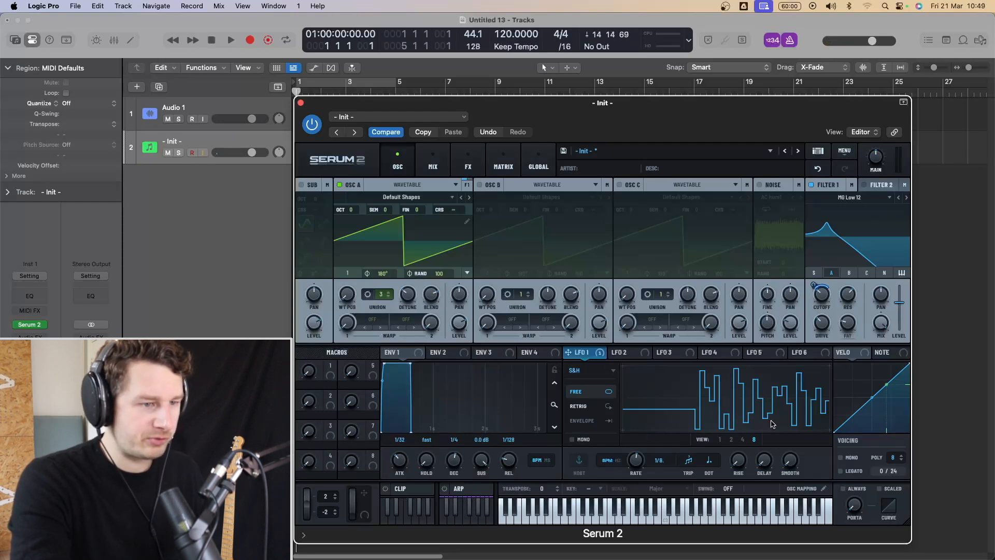
# Step: Return LFO 1 to the Normal type
pyautogui.click(591, 371)
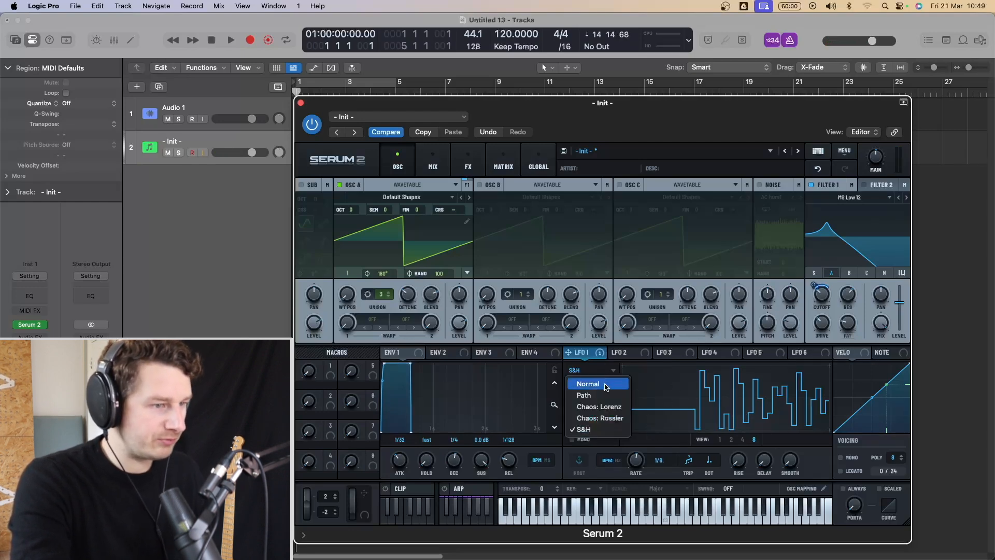
pyautogui.click(581, 382)
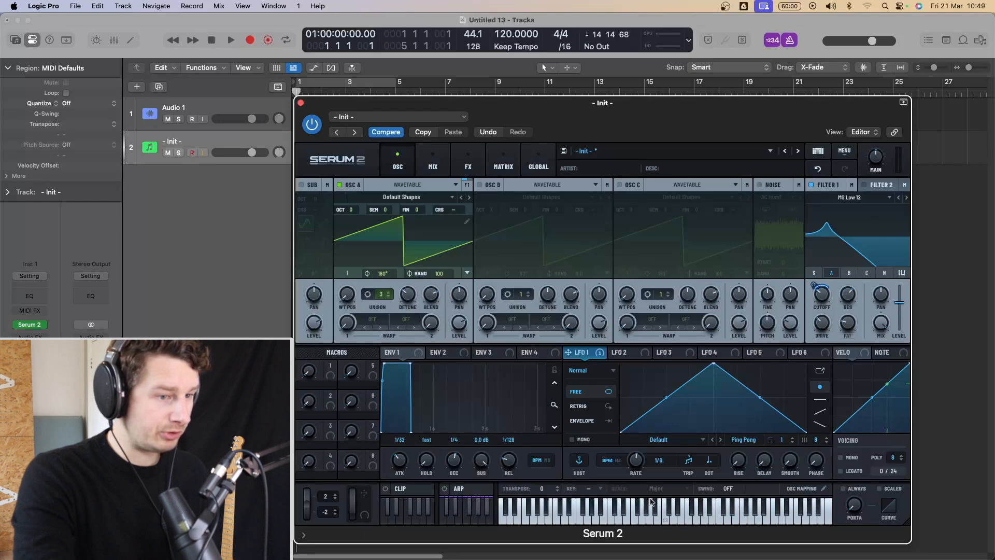
# Step: In the oscillator mapping, raise the lower key limits of OSC A, OSC B and OSC C to C3
pyautogui.click(802, 492)
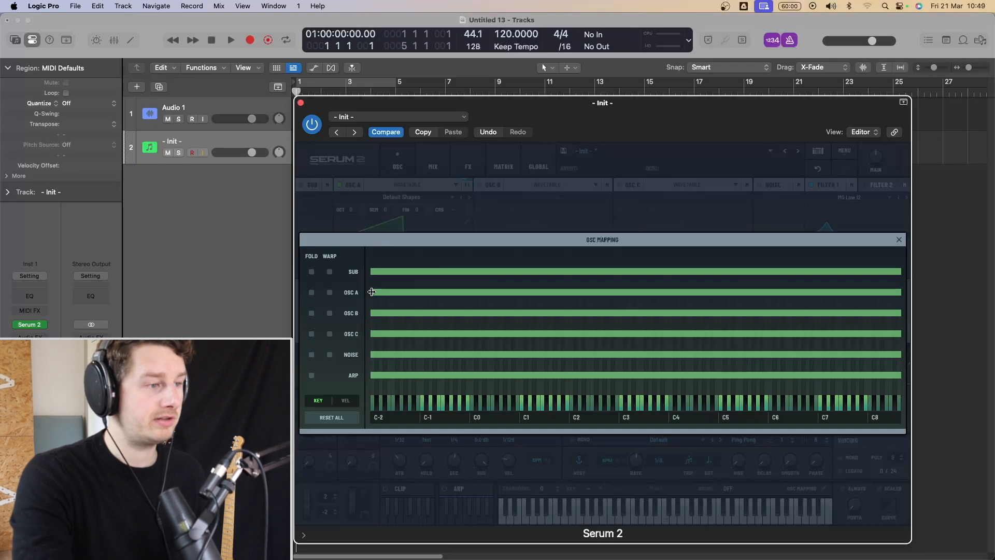
pyautogui.moveTo(372, 291); pyautogui.dragTo(622, 296)
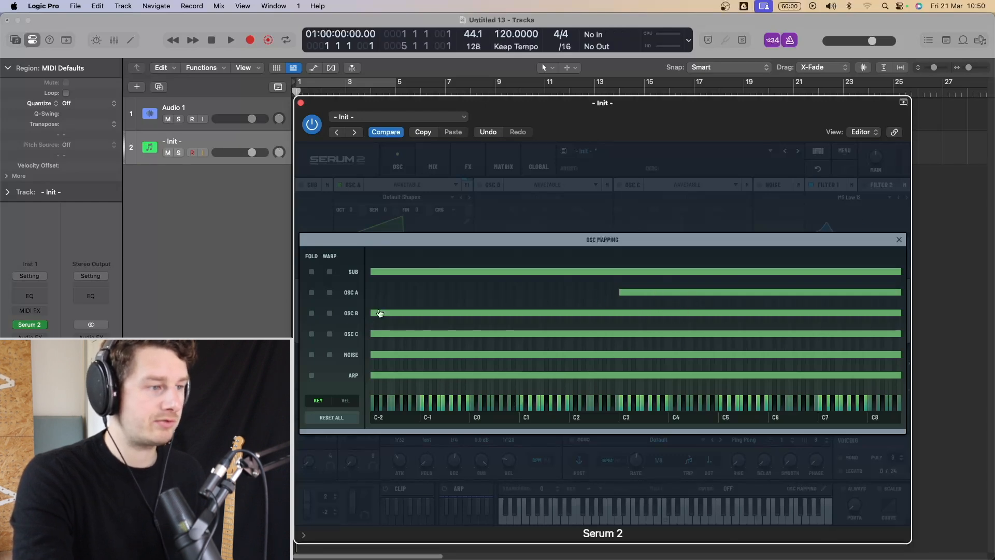
pyautogui.moveTo(370, 310); pyautogui.dragTo(619, 318)
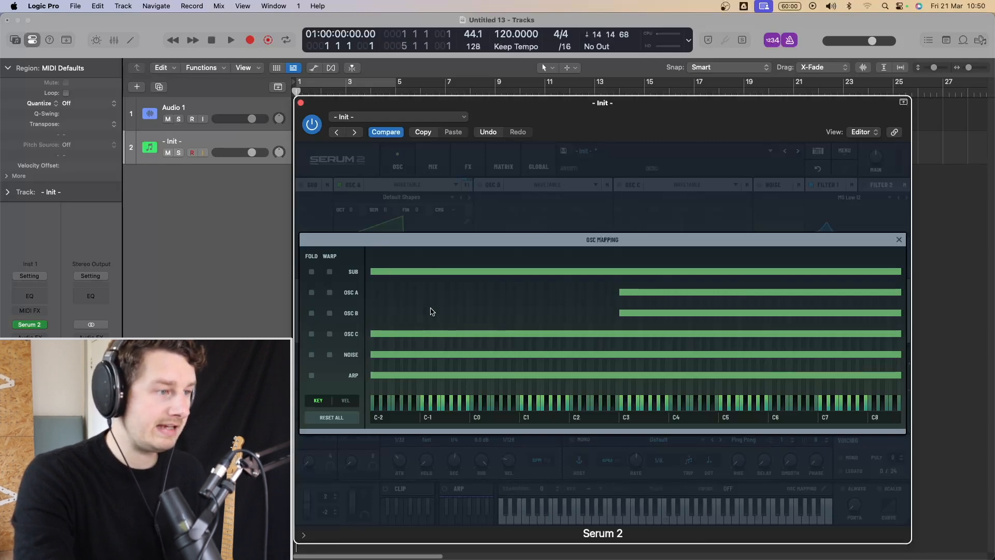
pyautogui.moveTo(380, 333); pyautogui.dragTo(620, 335)
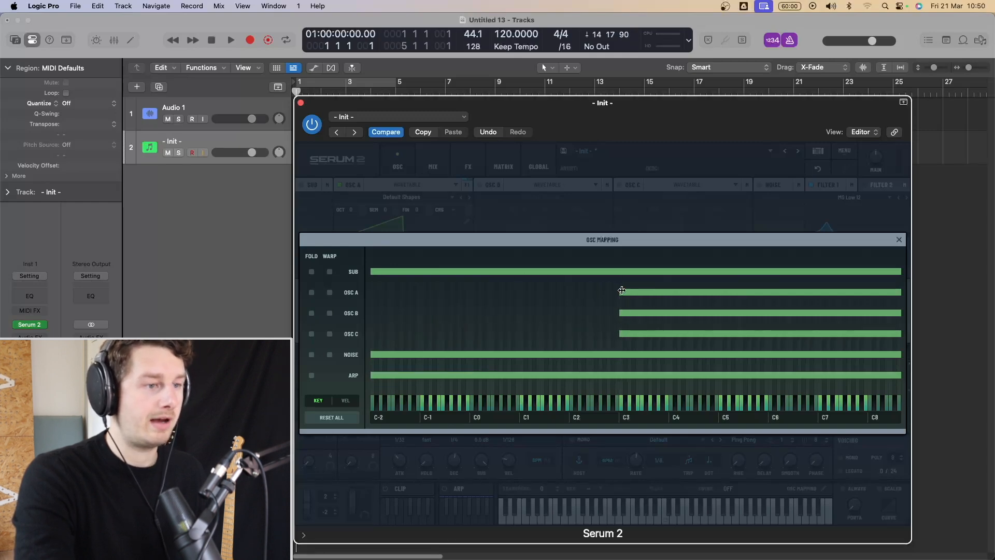
# Step: Extend OSC A's key range back down to C-2, reset all oscillator mappings and close the mapping window
pyautogui.moveTo(622, 290); pyautogui.dragTo(371, 293)
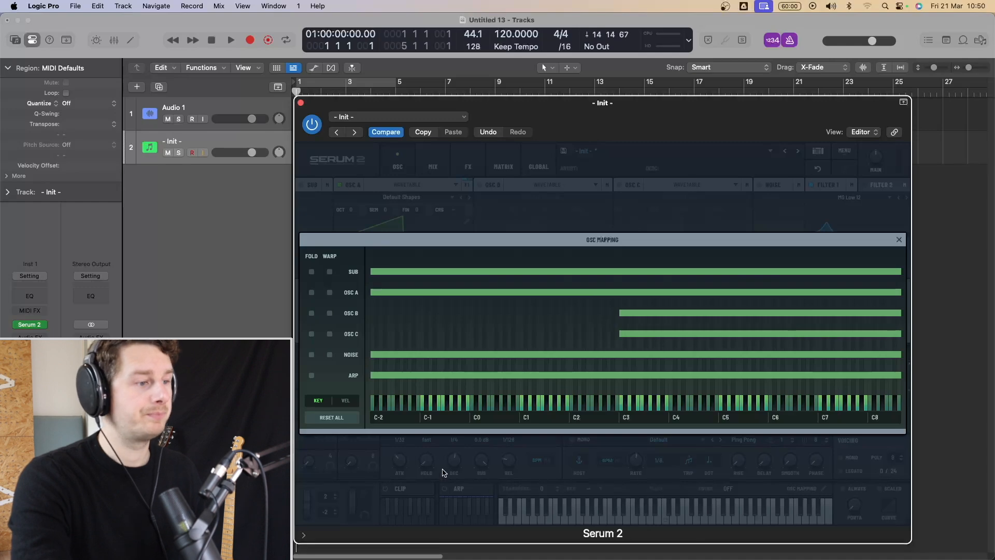
pyautogui.click(332, 417)
pyautogui.click(899, 240)
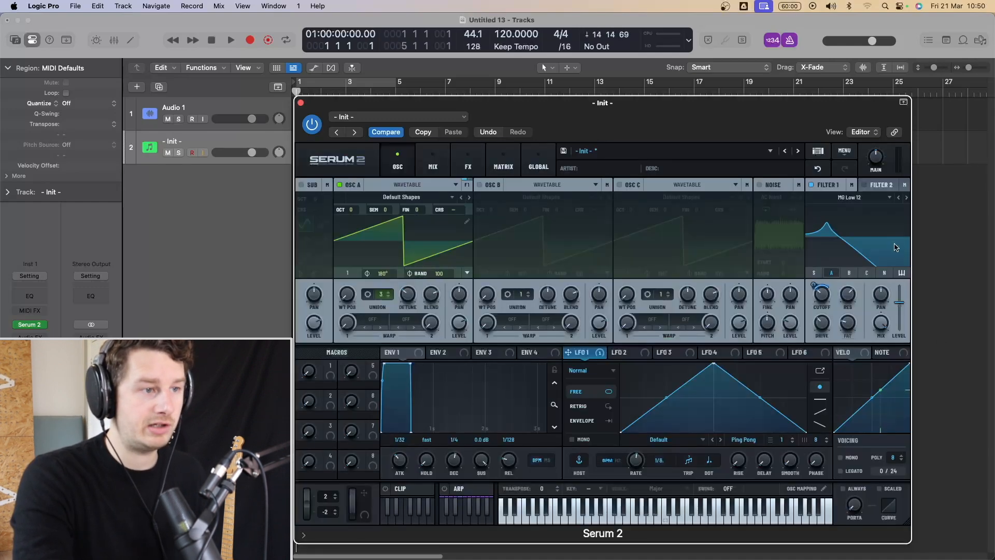
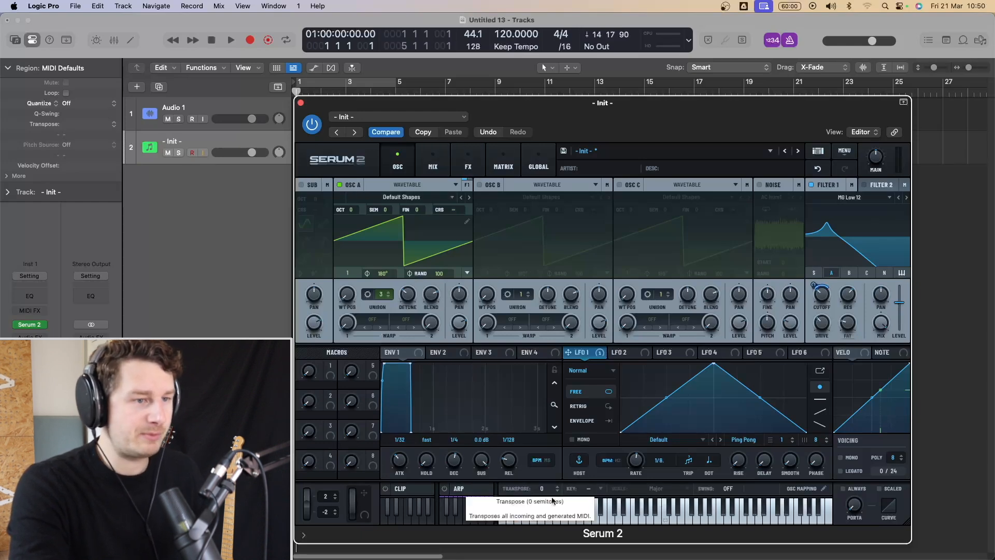
# Step: Show the arpeggiator settings and switch off Filter 1
pyautogui.click(461, 490)
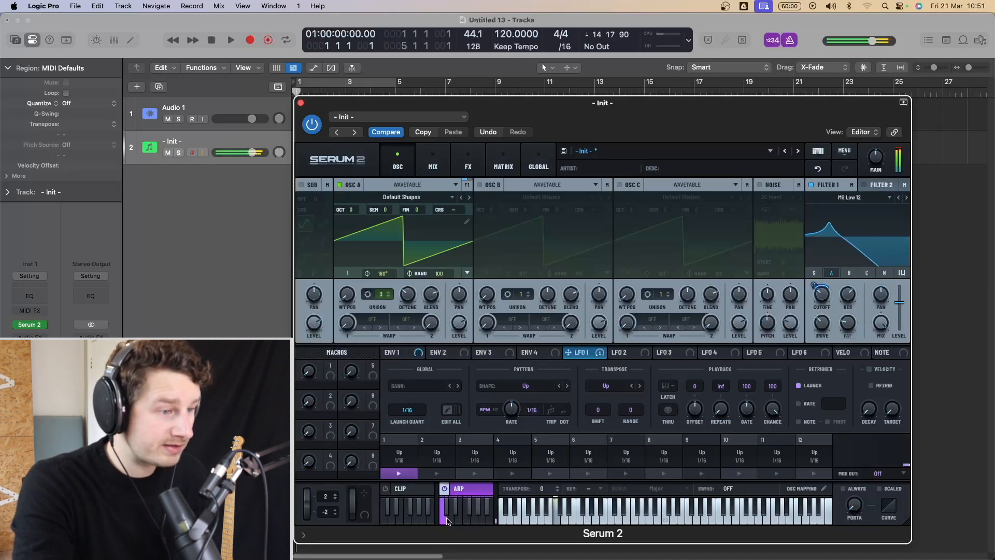
pyautogui.click(811, 185)
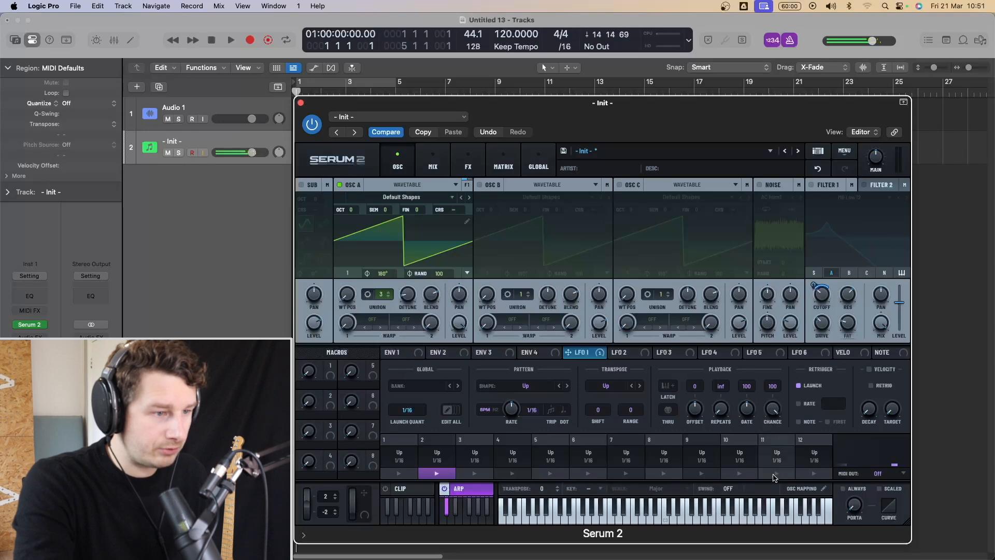
# Step: Set arp slot 2's shape to Down and its rate to 1/8
pyautogui.click(527, 389)
pyautogui.click(532, 422)
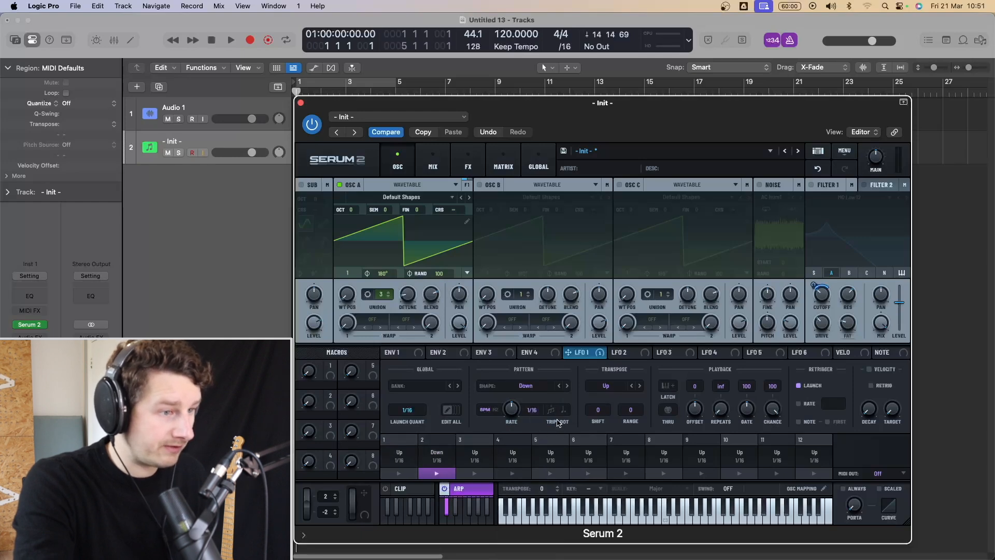
pyautogui.moveTo(535, 416); pyautogui.dragTo(537, 412)
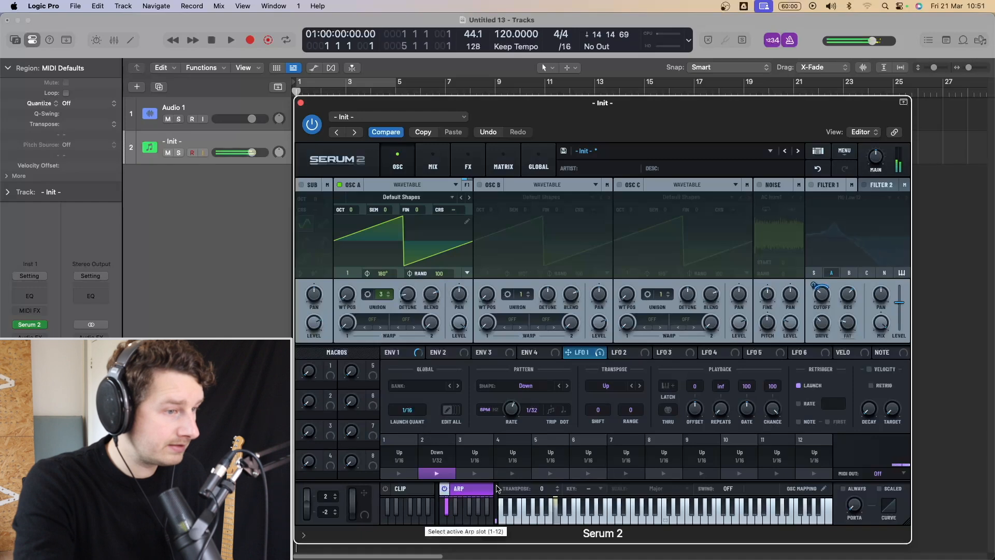
pyautogui.moveTo(532, 413); pyautogui.dragTo(540, 403)
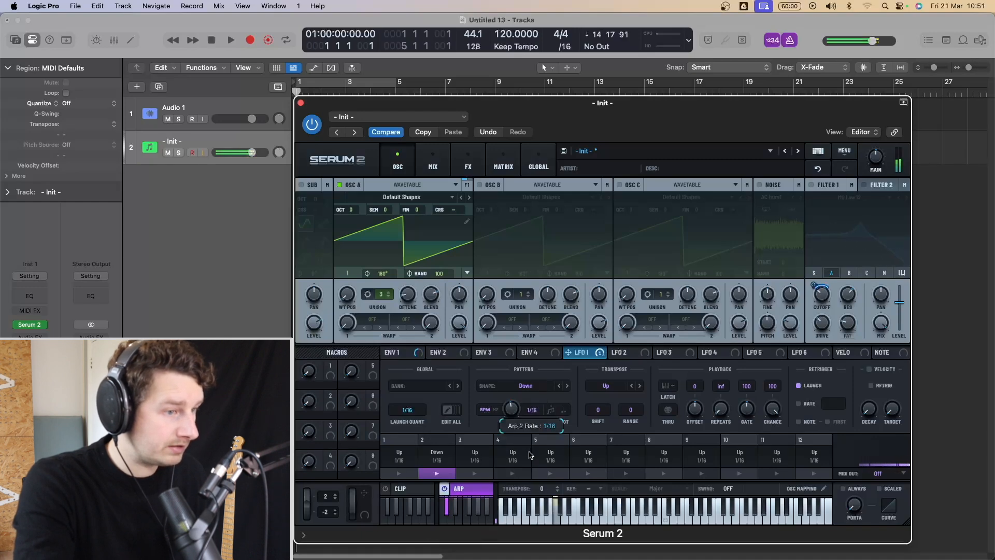
pyautogui.moveTo(530, 456); pyautogui.dragTo(530, 462)
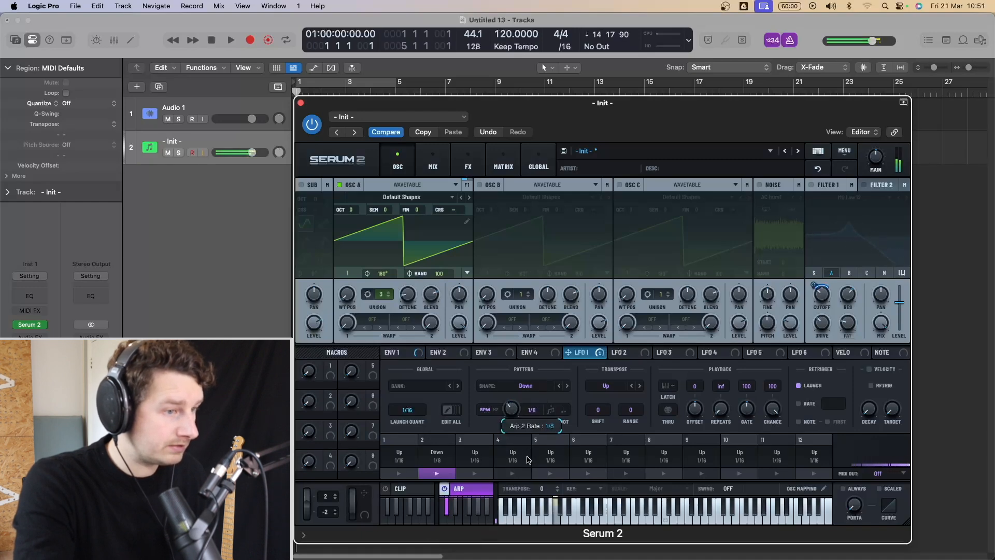
# Step: Set arp slot 3's shape to Pattern and open its pattern editor
pyautogui.click(399, 474)
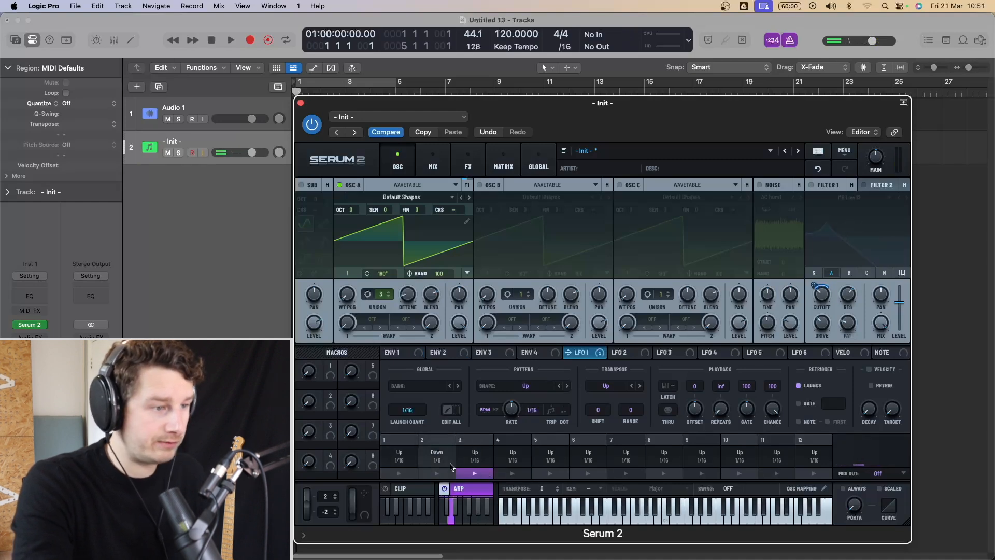
pyautogui.click(526, 386)
pyautogui.click(521, 398)
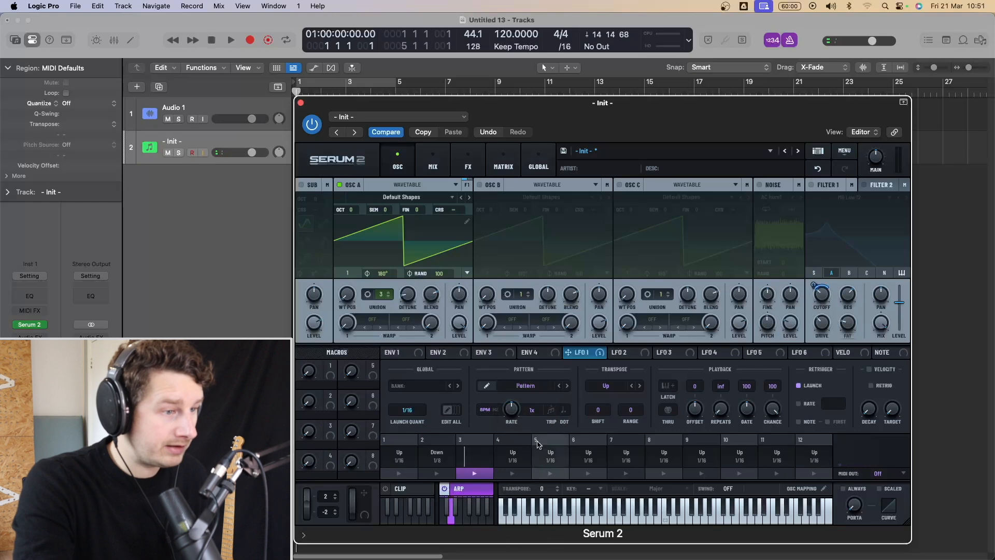
pyautogui.click(487, 386)
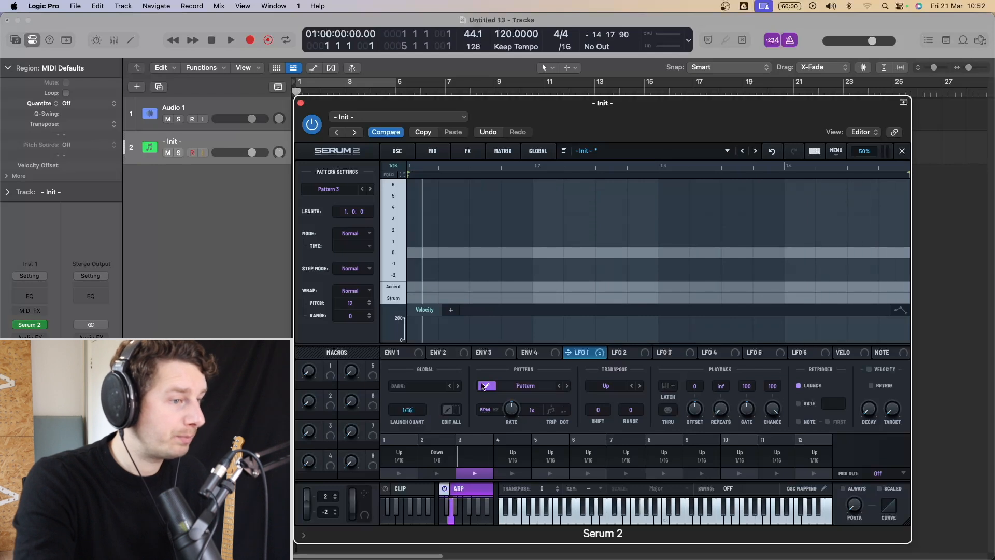
# Step: Try the Trance Gate 2, Trance Gate 1, 3 Steps Up and Bender patterns in arp slot 3, and move a note in Bender
pyautogui.click(369, 191)
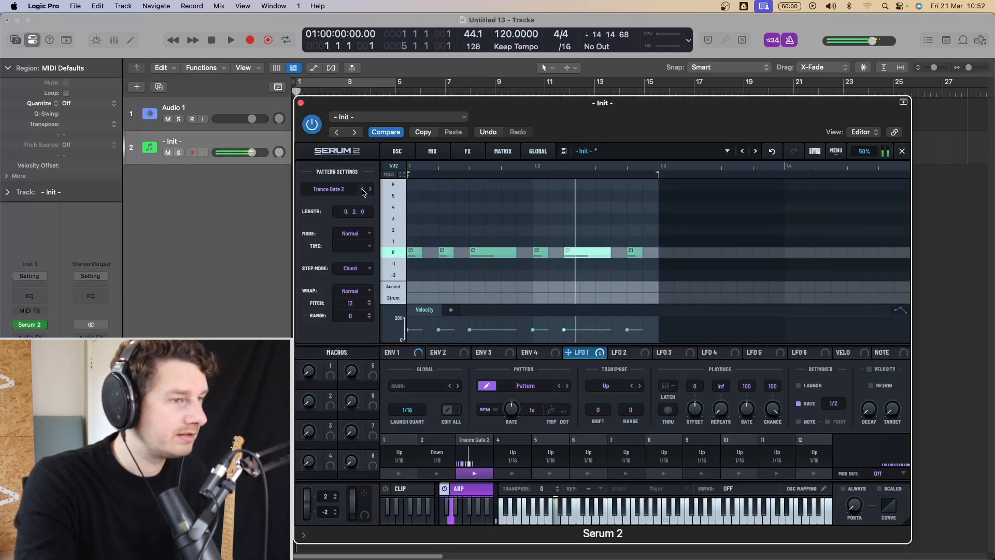
pyautogui.click(362, 189)
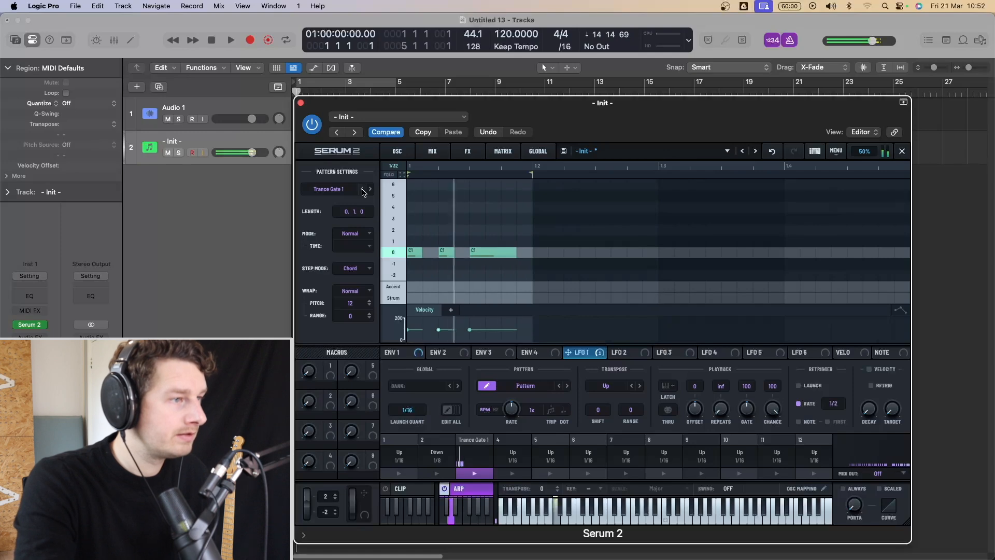
pyautogui.click(370, 190)
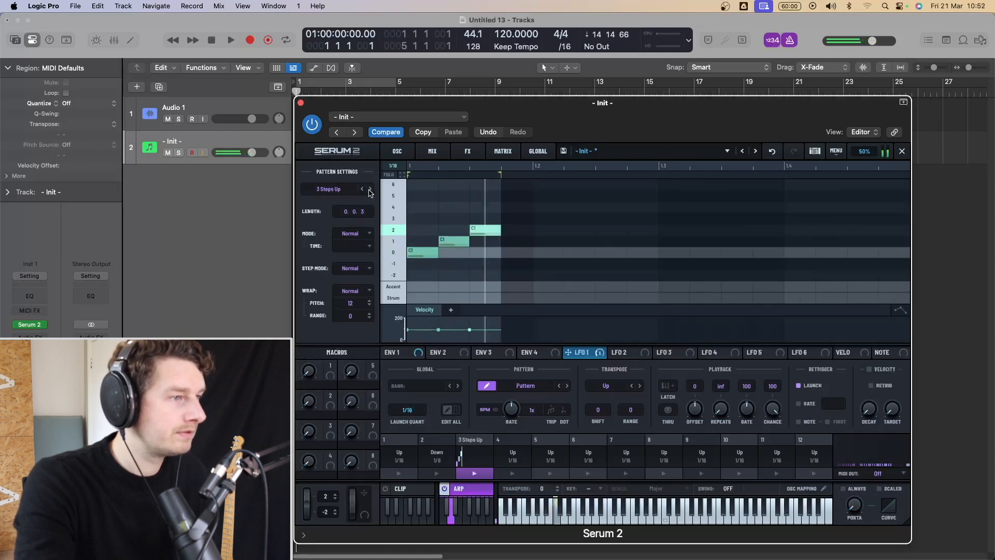
pyautogui.click(369, 190)
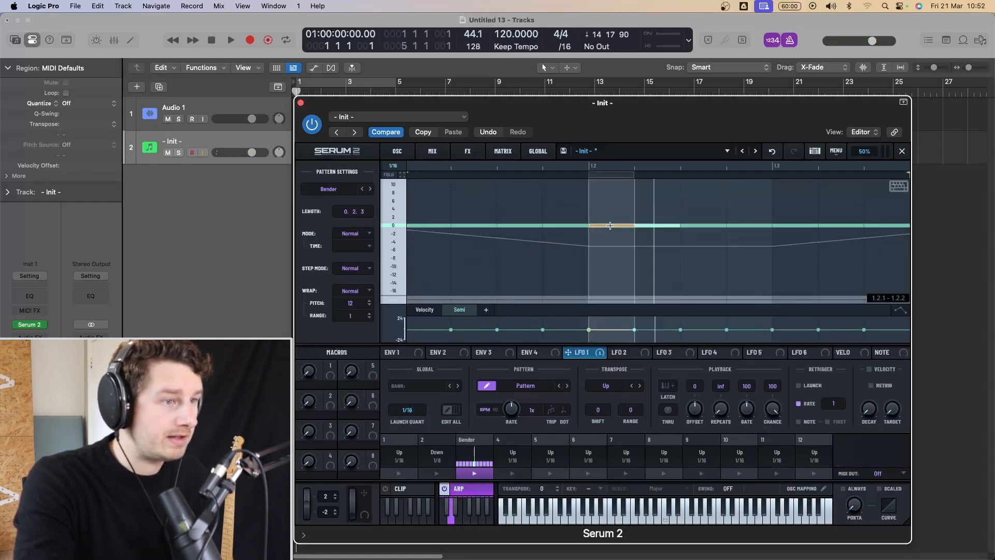
pyautogui.moveTo(610, 226); pyautogui.dragTo(700, 217)
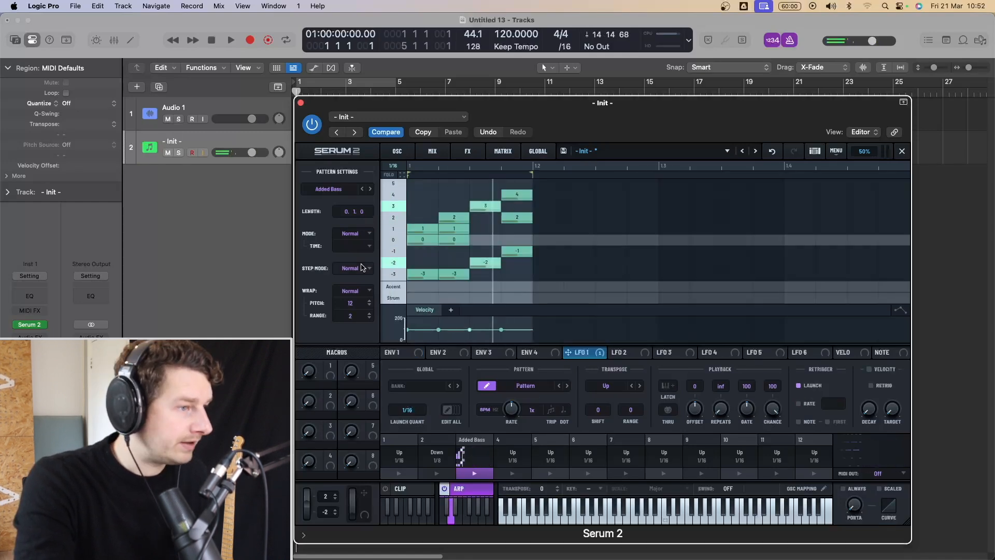
# Step: Set the Added Bass pattern's step mode to Chord and open its wrap options
pyautogui.click(363, 269)
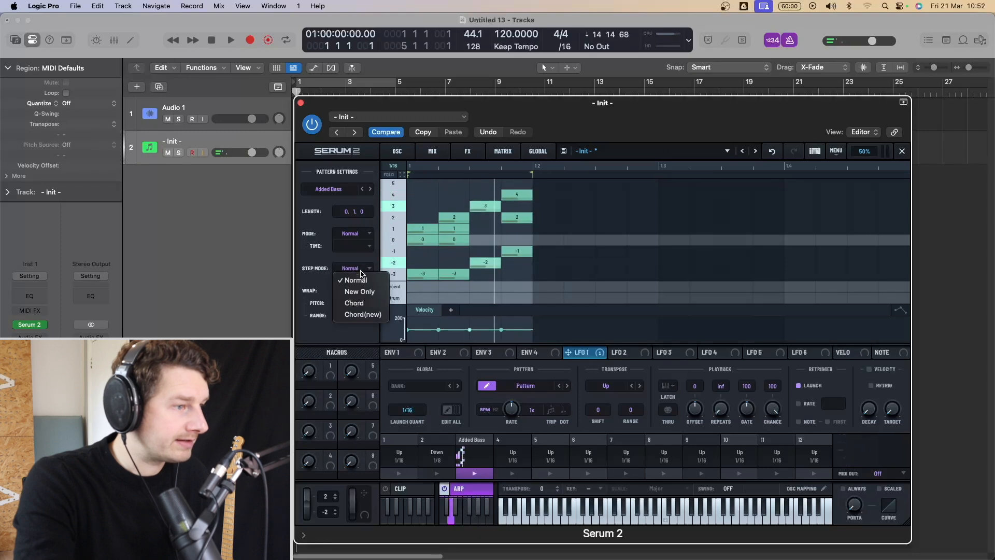
pyautogui.click(362, 281)
pyautogui.click(358, 268)
pyautogui.click(362, 299)
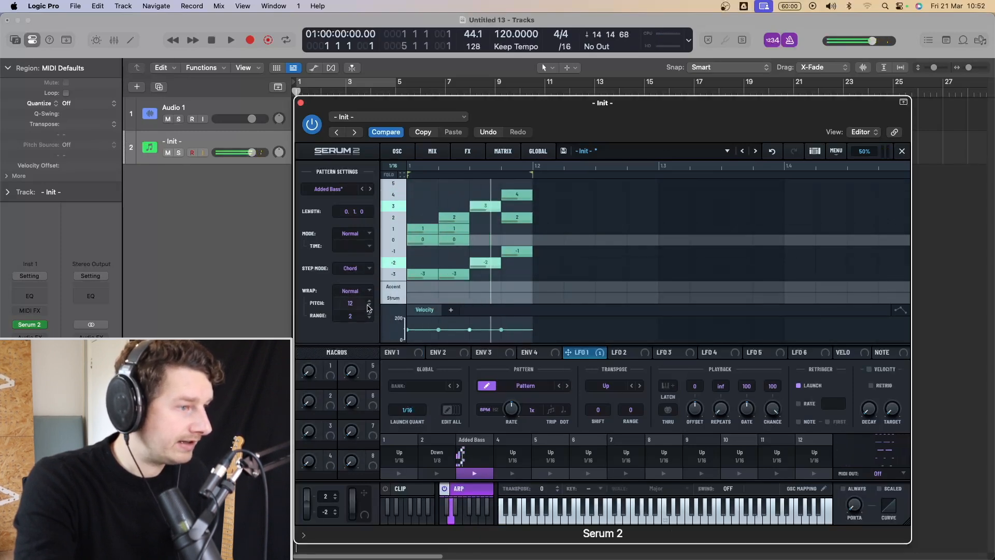
pyautogui.click(361, 292)
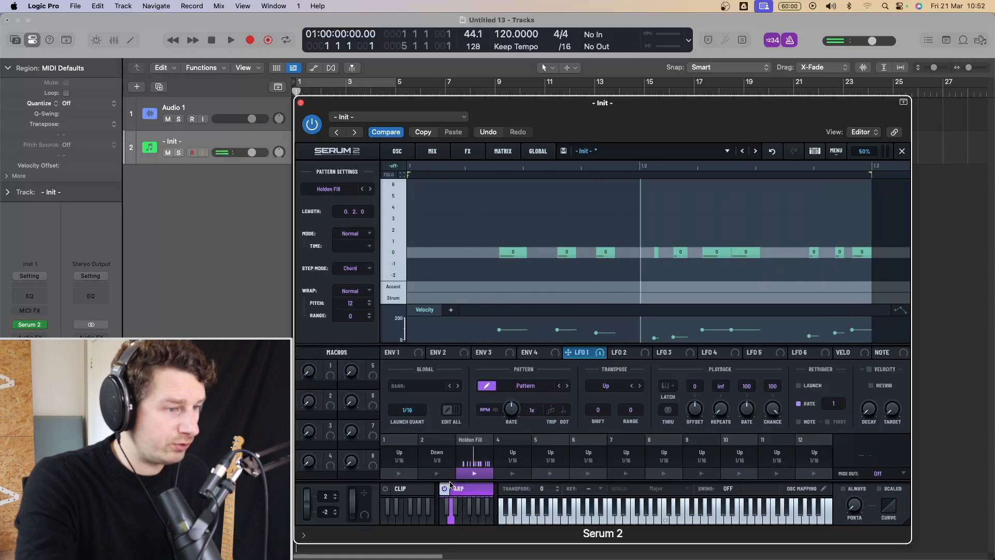
# Step: Add a Note Attributes lane next to the Velocity lane of the Holden Fill pattern
pyautogui.click(450, 310)
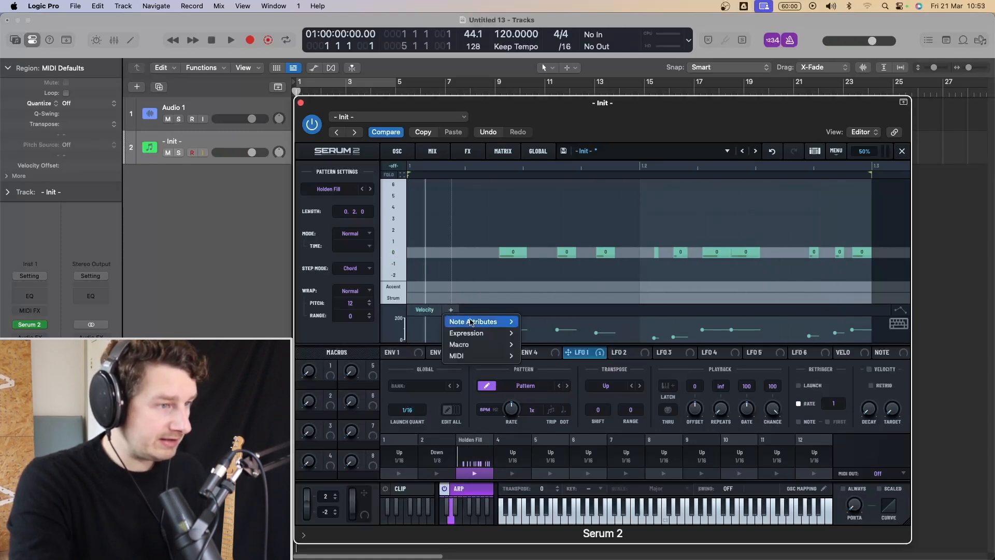
pyautogui.moveTo(484, 322)
pyautogui.click(537, 334)
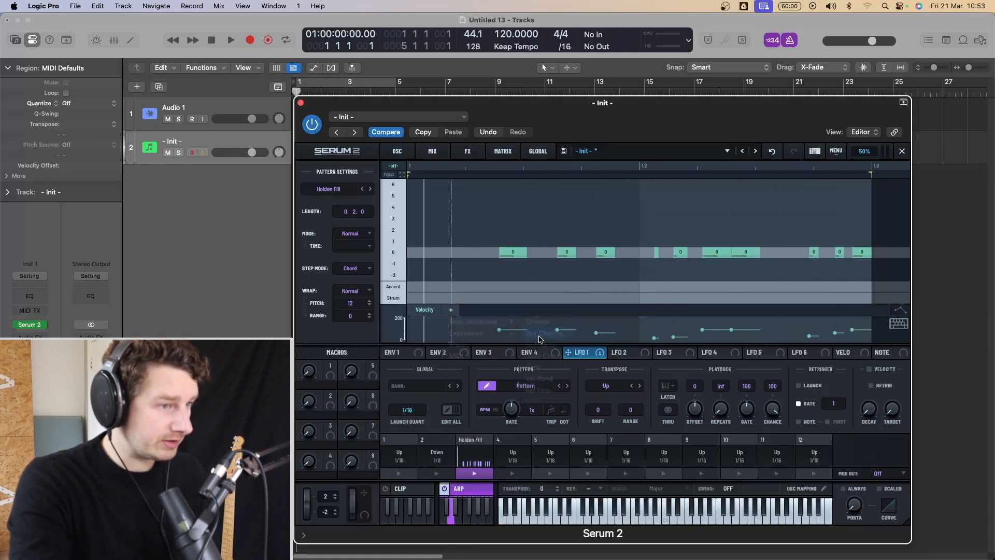
# Step: Raise the Oct Chance values of the first three notes in the Holden Fill pattern
pyautogui.click(499, 324)
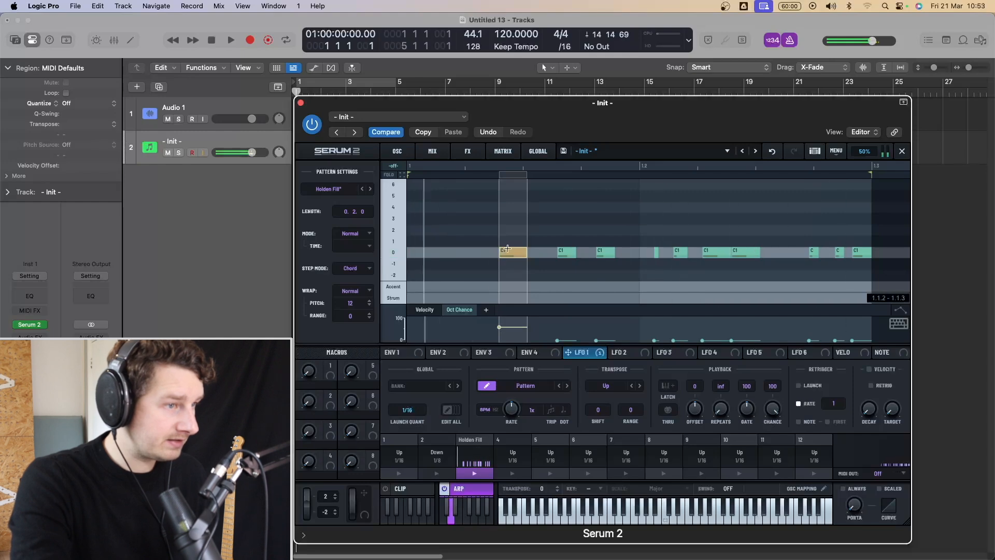
pyautogui.click(559, 318)
pyautogui.click(602, 316)
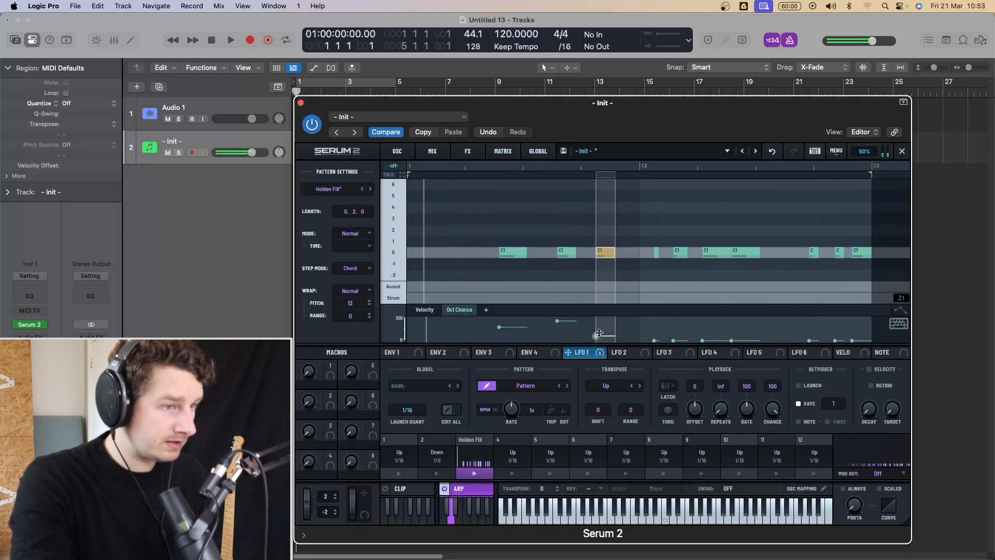
# Step: Load the factory Presto pattern into arp slot 3 and set its playback mode to Reverse
pyautogui.click(330, 189)
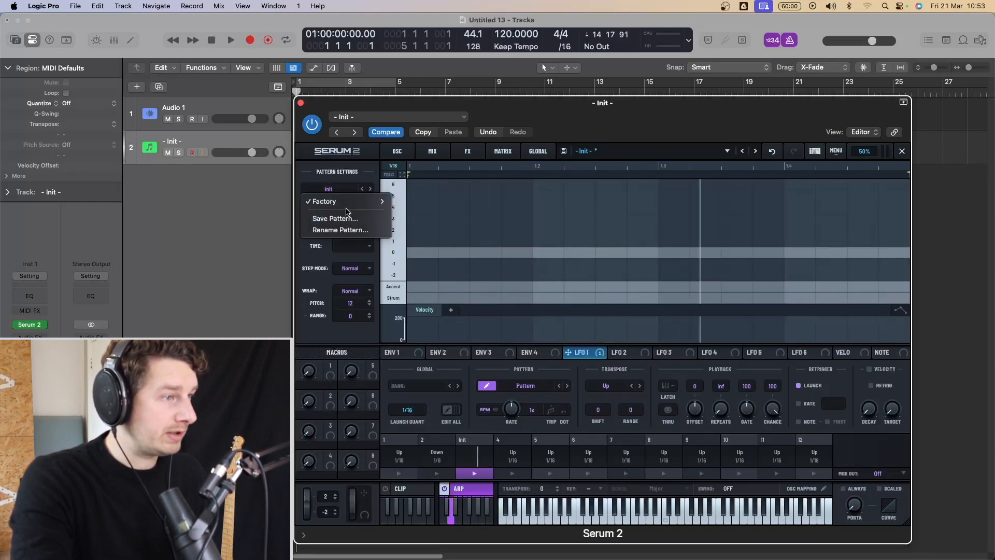
pyautogui.moveTo(381, 201)
pyautogui.click(413, 213)
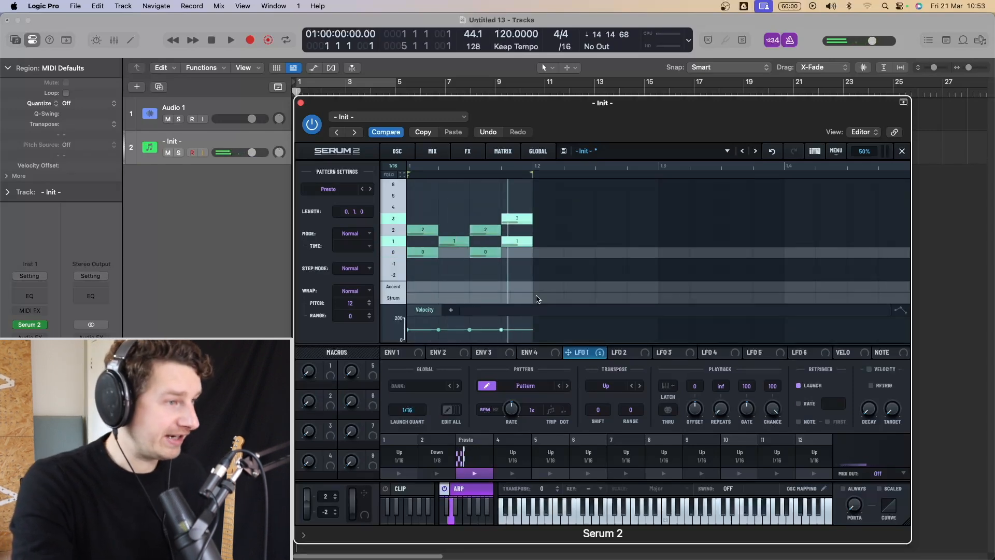
pyautogui.click(362, 238)
pyautogui.click(353, 254)
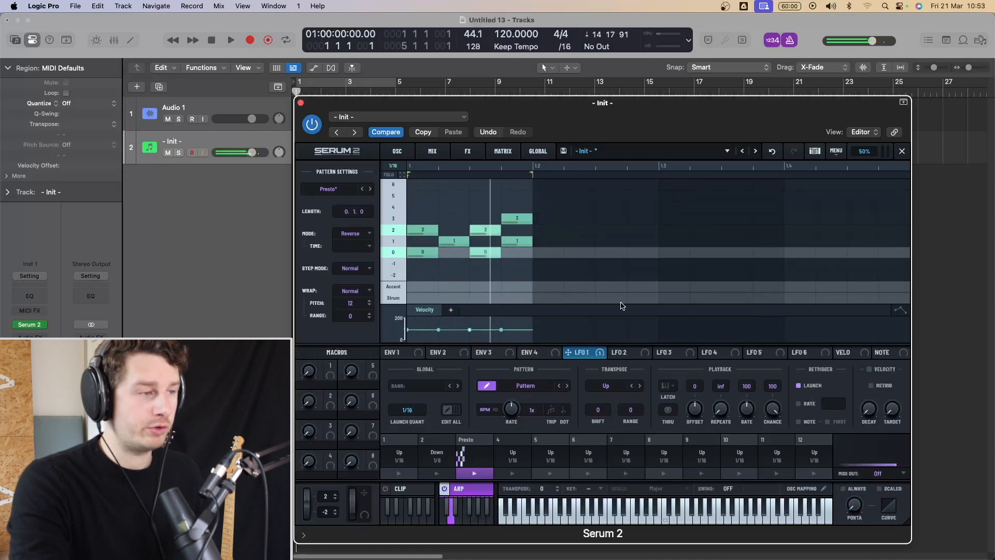
# Step: Switch from the arp editor to the clip editor and play the Blossom 1 clip in slot 1
pyautogui.click(475, 493)
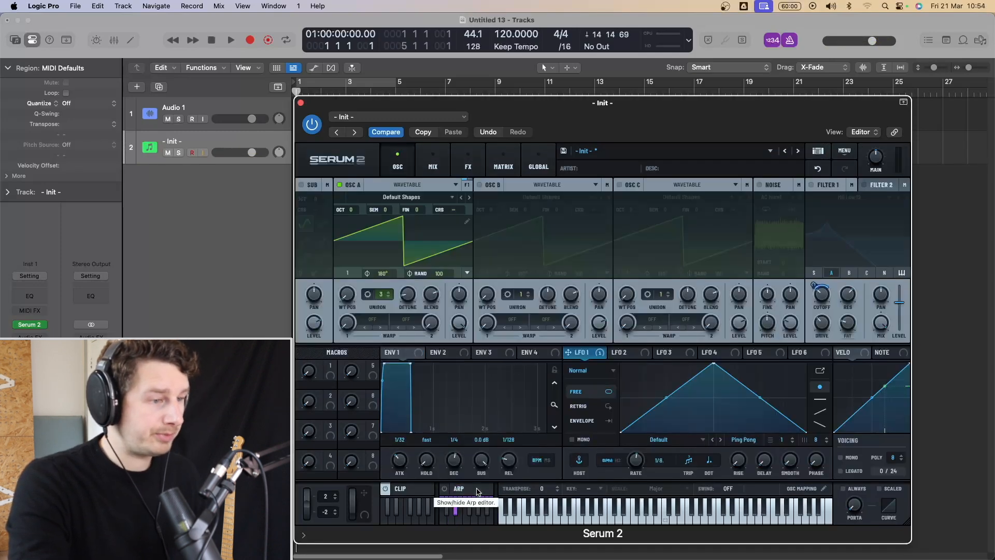
pyautogui.click(478, 490)
pyautogui.click(433, 491)
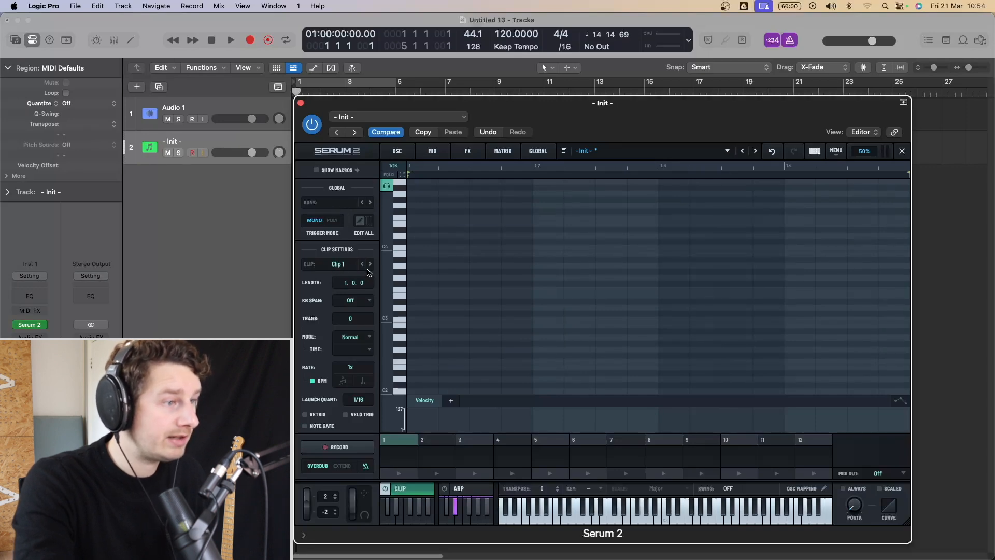
pyautogui.click(371, 264)
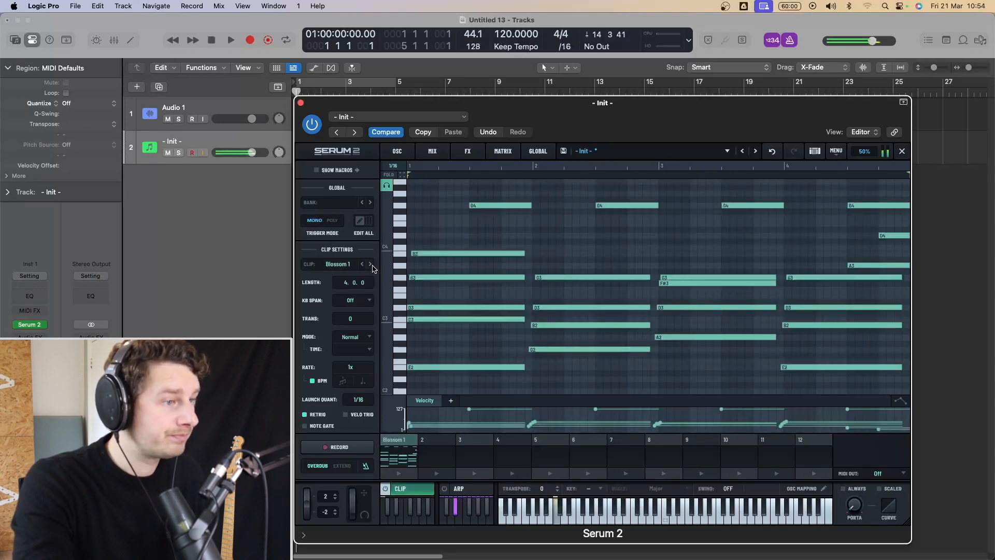
pyautogui.click(398, 475)
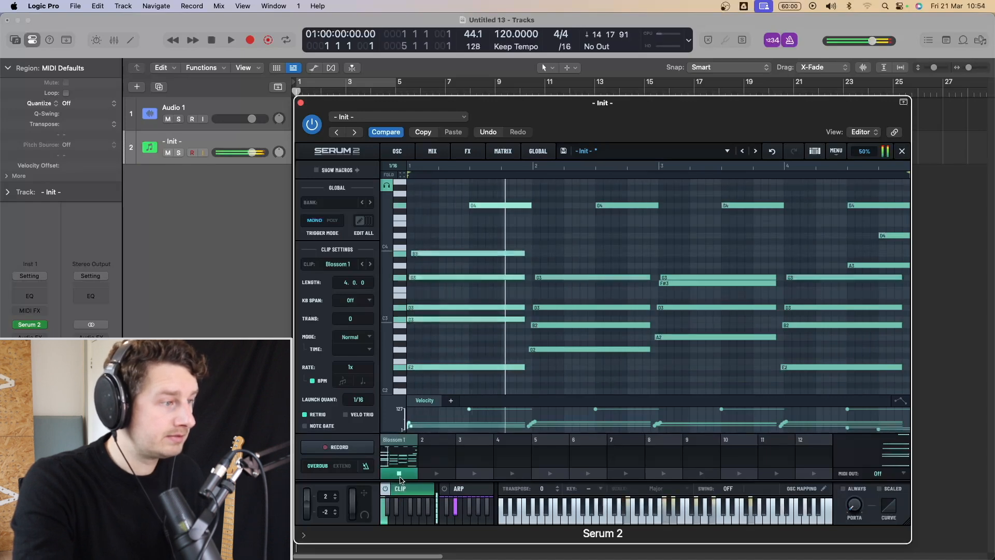
# Step: Lower the main volume to 30% and audition the following clips in slot 1 up to Campfire 2, stopping playback there
pyautogui.moveTo(864, 151); pyautogui.dragTo(860, 198)
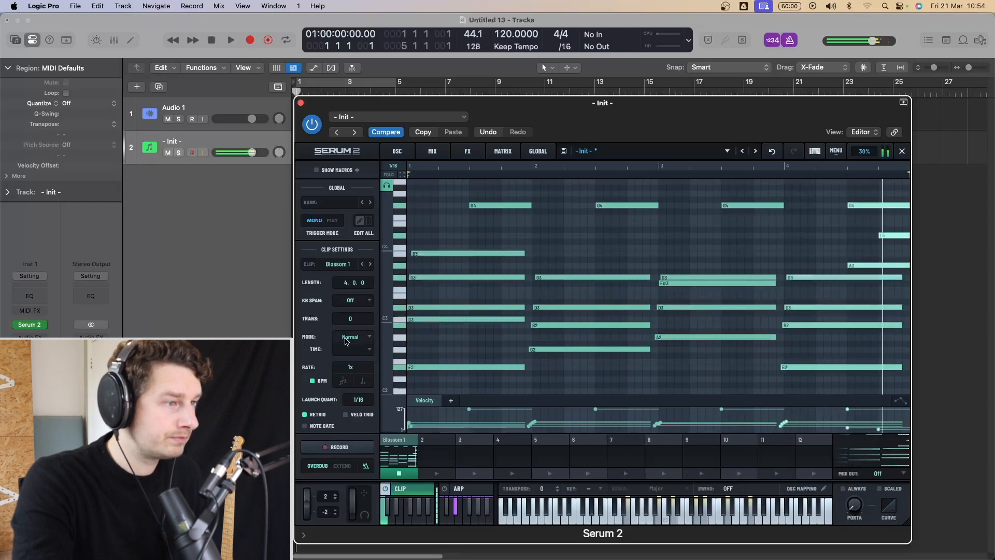
pyautogui.click(370, 264)
pyautogui.click(370, 264)
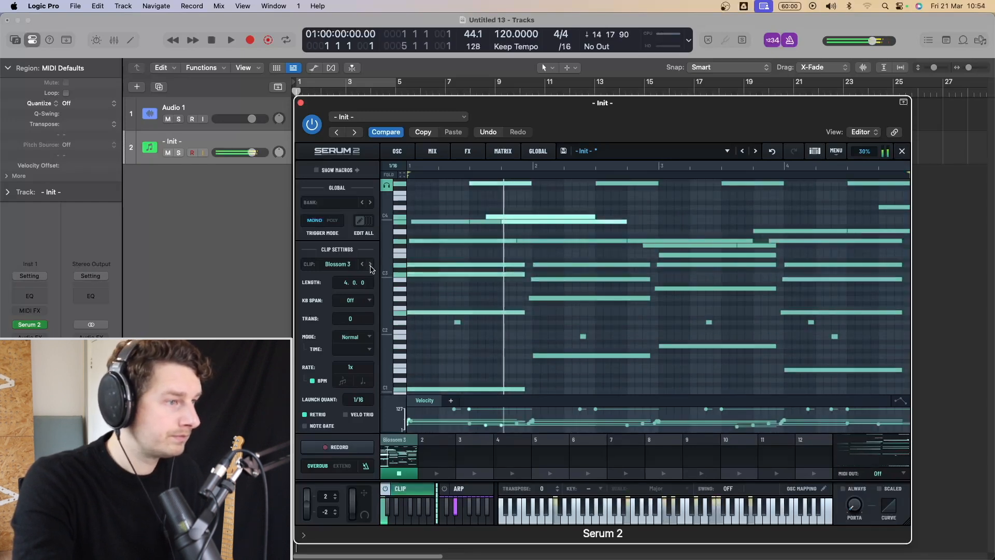
pyautogui.click(370, 264)
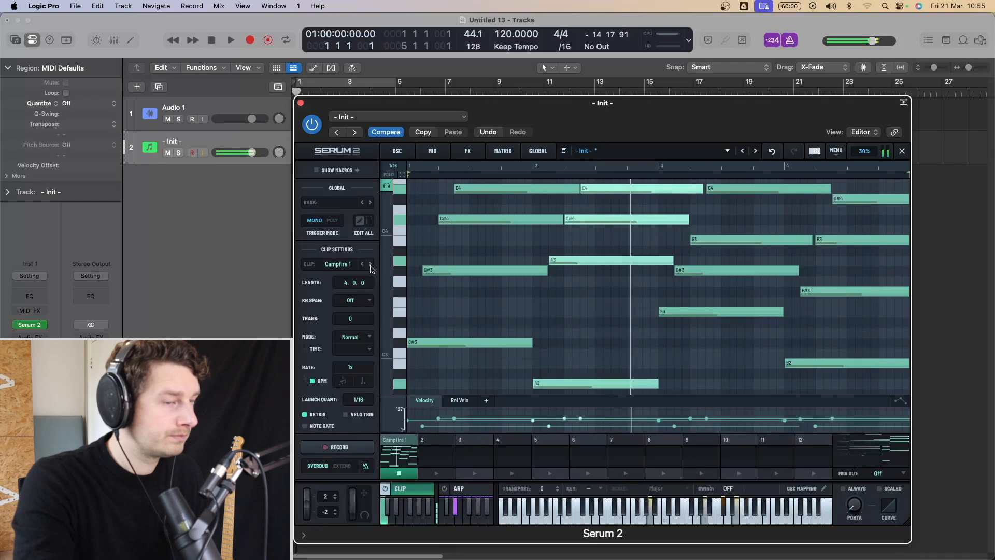
pyautogui.click(370, 264)
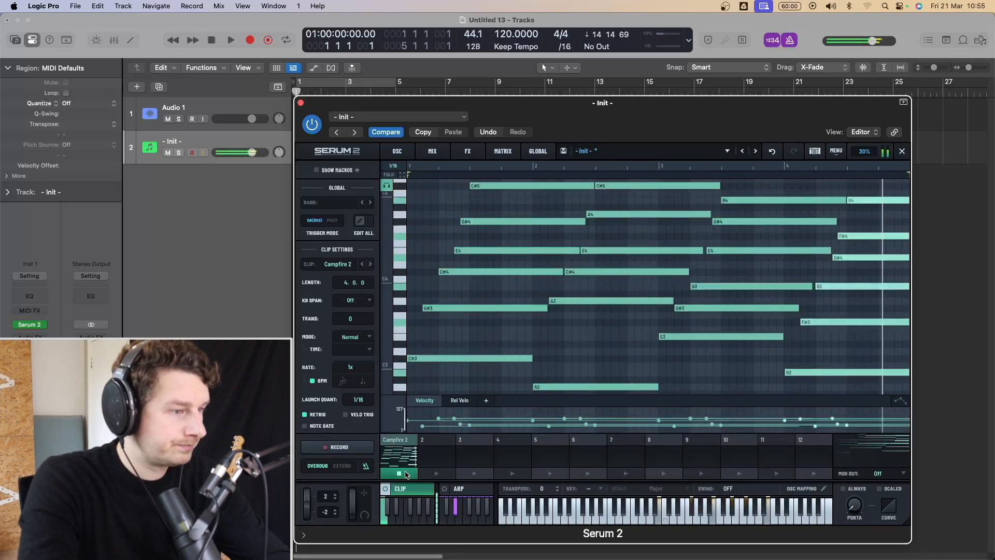
pyautogui.click(405, 474)
# Step: Delete the first C#3, G#3 and C#4 notes from the Campfire 2 clip
pyautogui.click(467, 357)
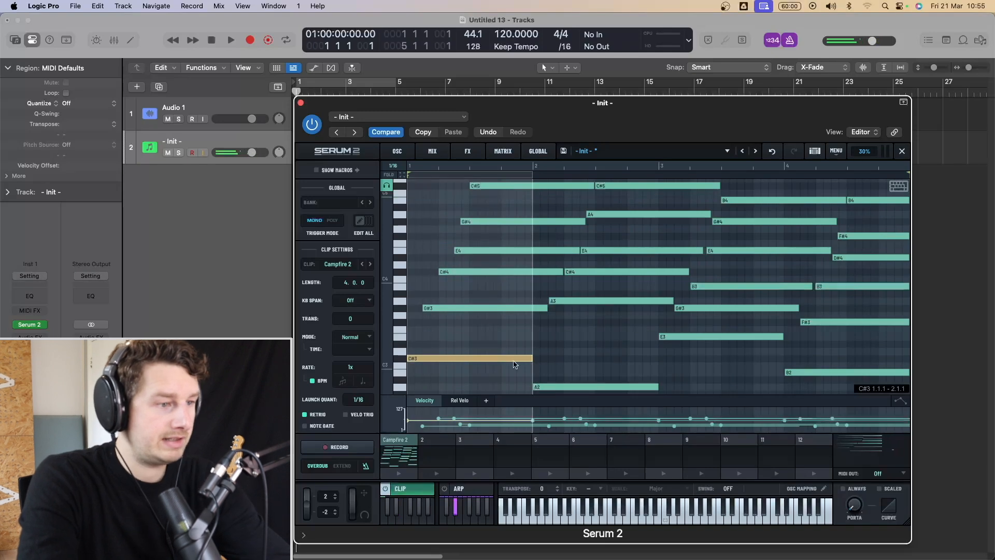
pyautogui.press('BackSpace')
pyautogui.click(493, 308)
pyautogui.press('BackSpace')
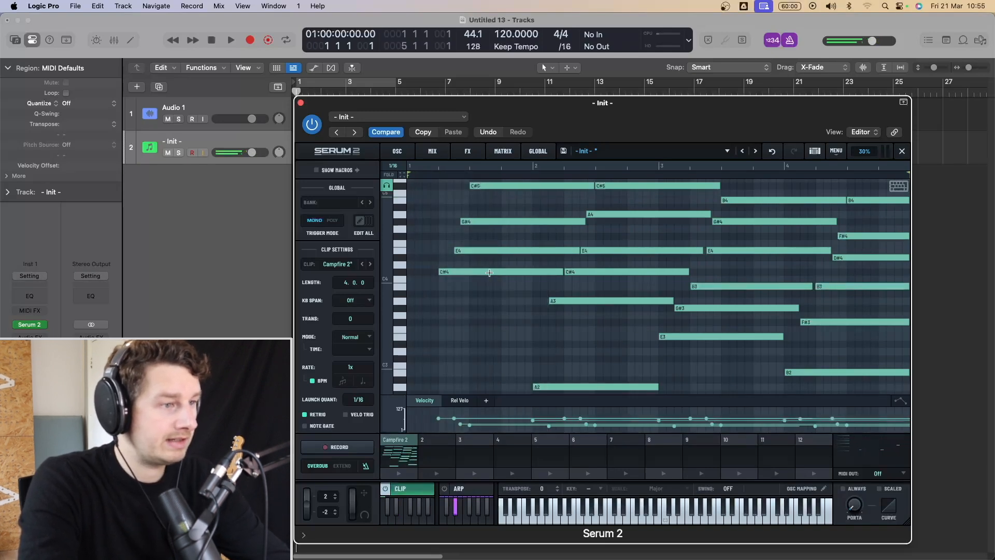
pyautogui.click(486, 271)
pyautogui.press('BackSpace')
# Step: Shorten the first E4 and G#4 notes, move A3 to F#3 and A2 to C3, and play the edited clip
pyautogui.moveTo(577, 250); pyautogui.dragTo(518, 249)
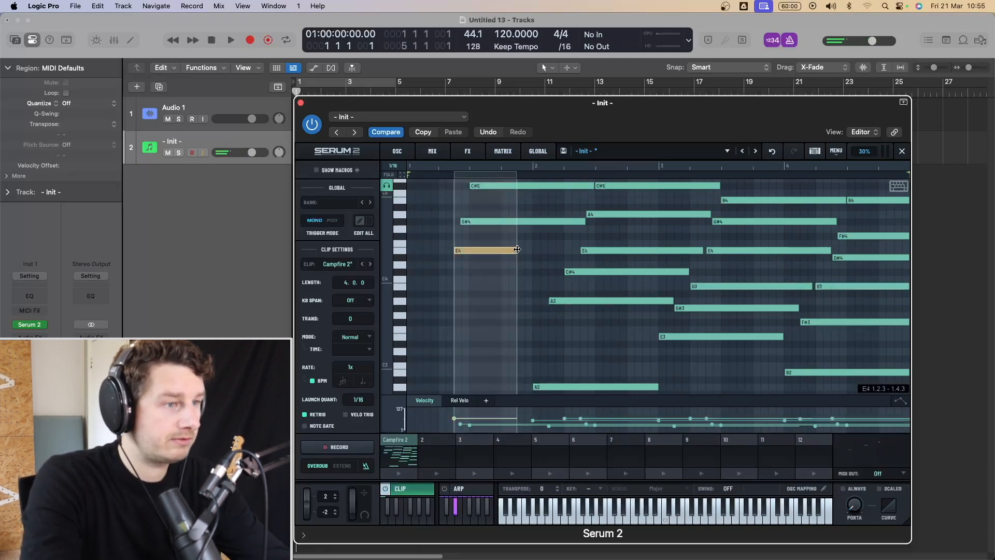
pyautogui.moveTo(582, 222); pyautogui.dragTo(546, 222)
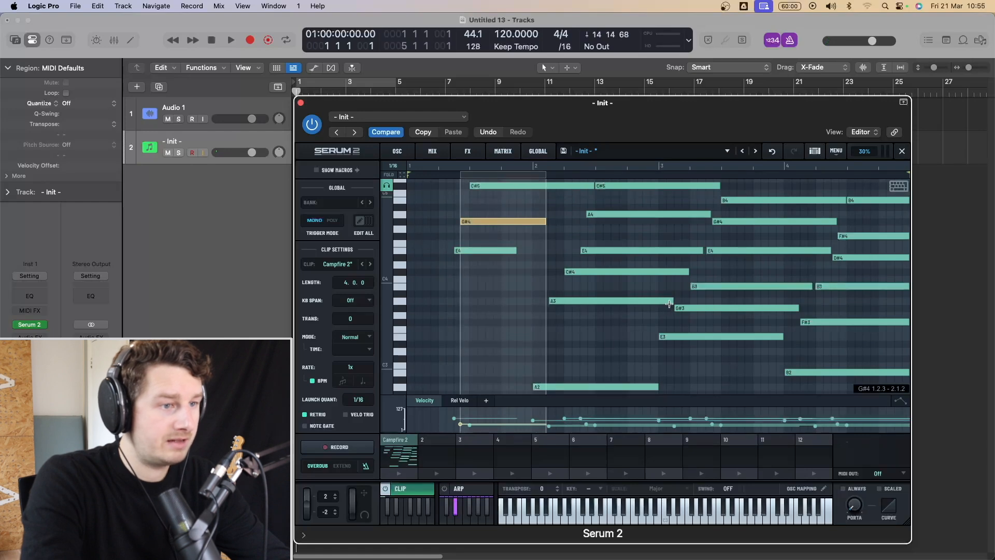
pyautogui.moveTo(670, 304); pyautogui.dragTo(511, 323)
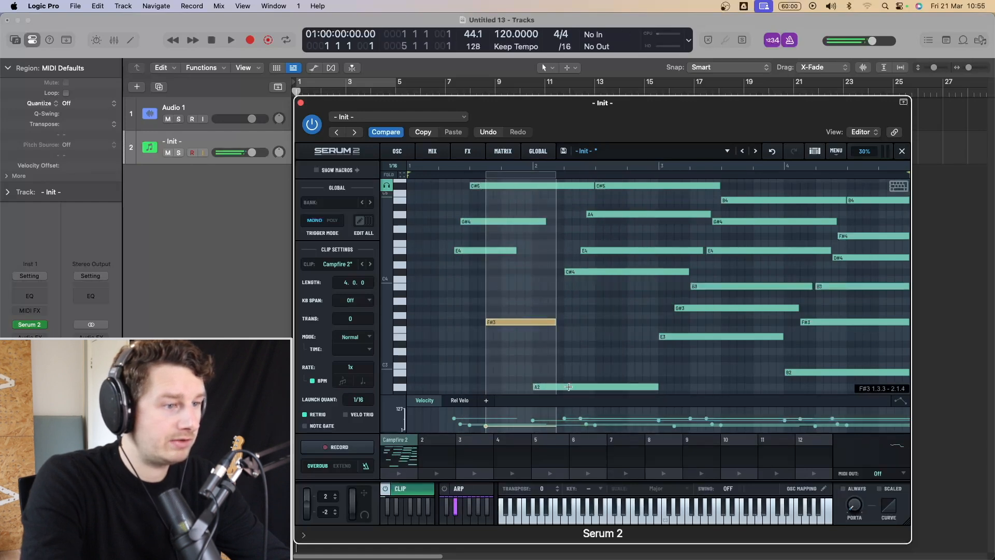
pyautogui.moveTo(569, 386); pyautogui.dragTo(506, 365)
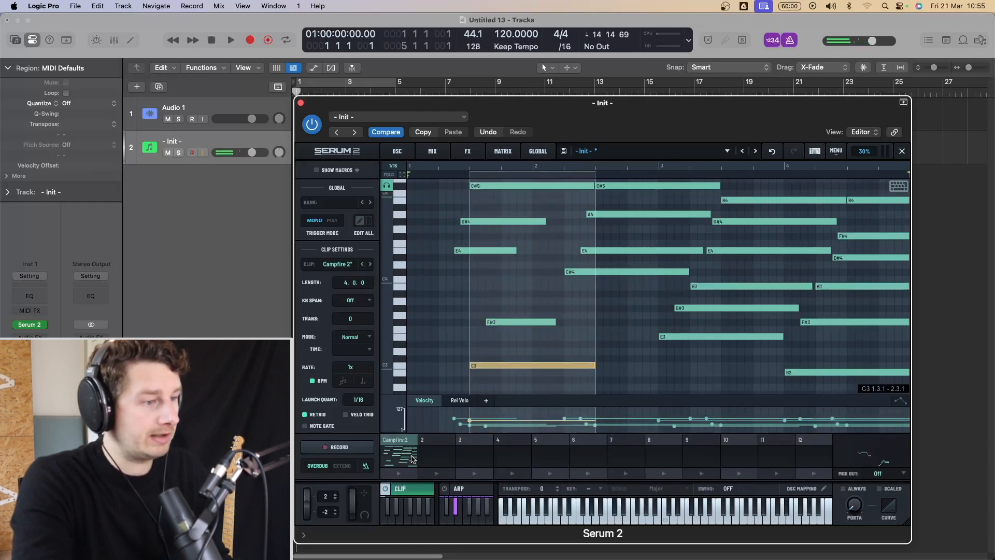
pyautogui.click(425, 459)
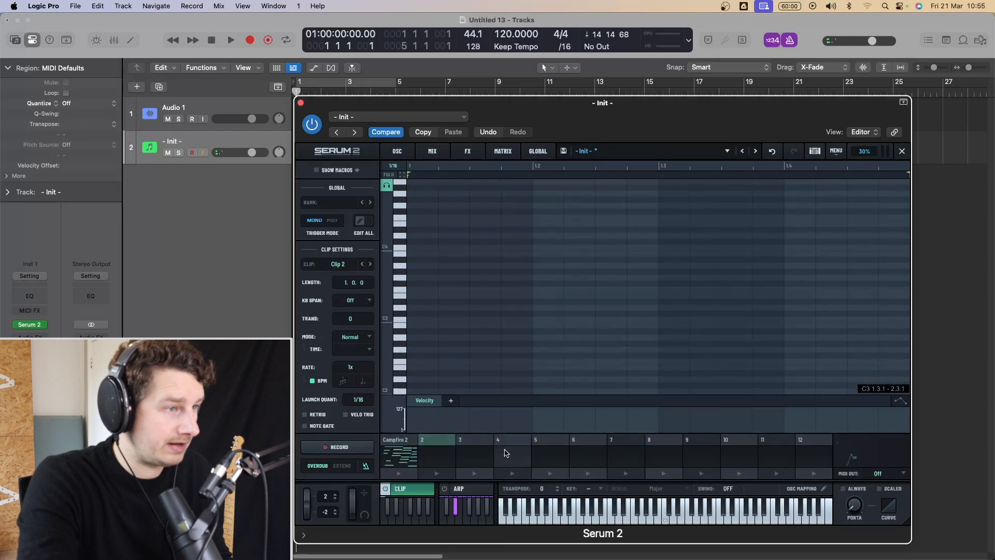
pyautogui.click(414, 459)
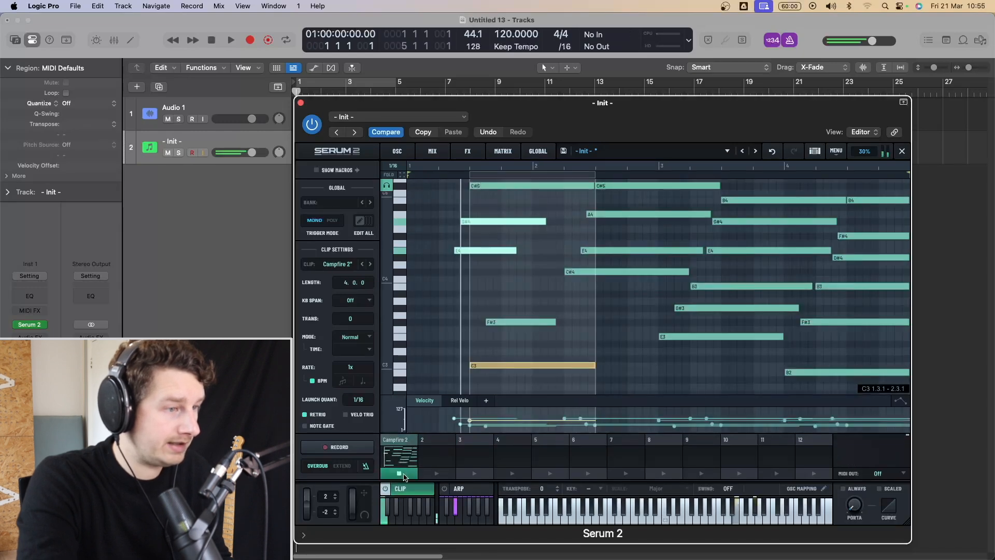
# Step: Load the factory Strings clip Black Rose 1 into clip slot 2 and play it
pyautogui.click(440, 461)
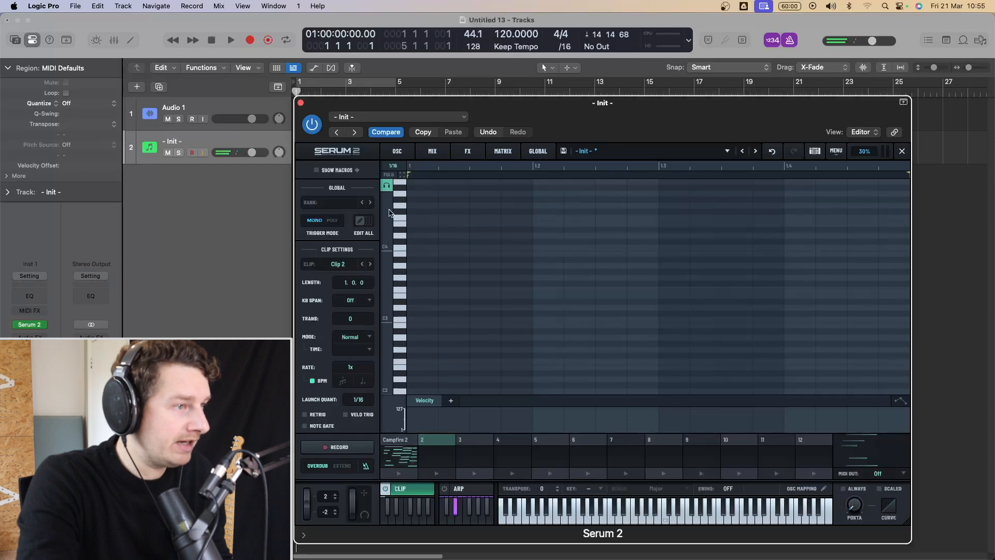
pyautogui.click(370, 265)
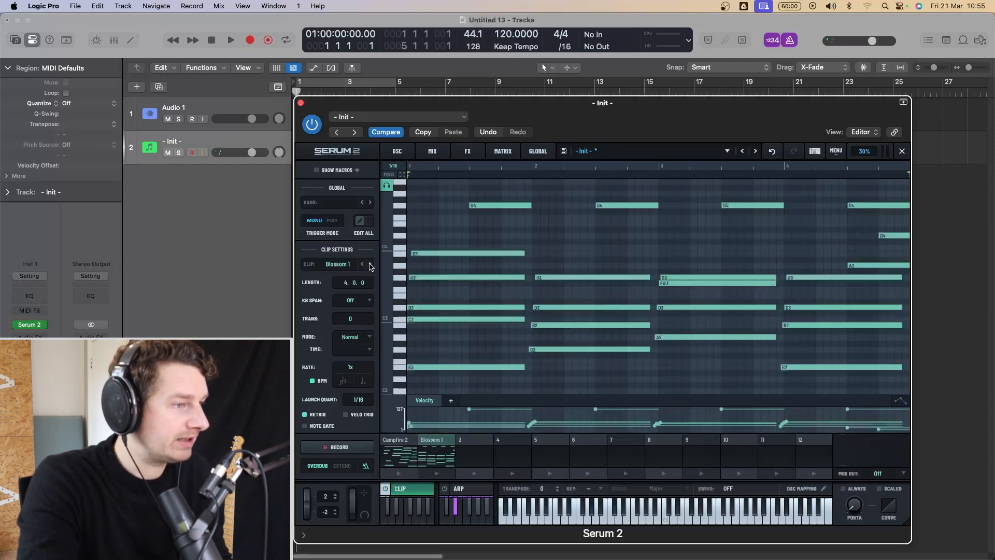
pyautogui.click(370, 265)
pyautogui.click(346, 265)
pyautogui.moveTo(383, 276)
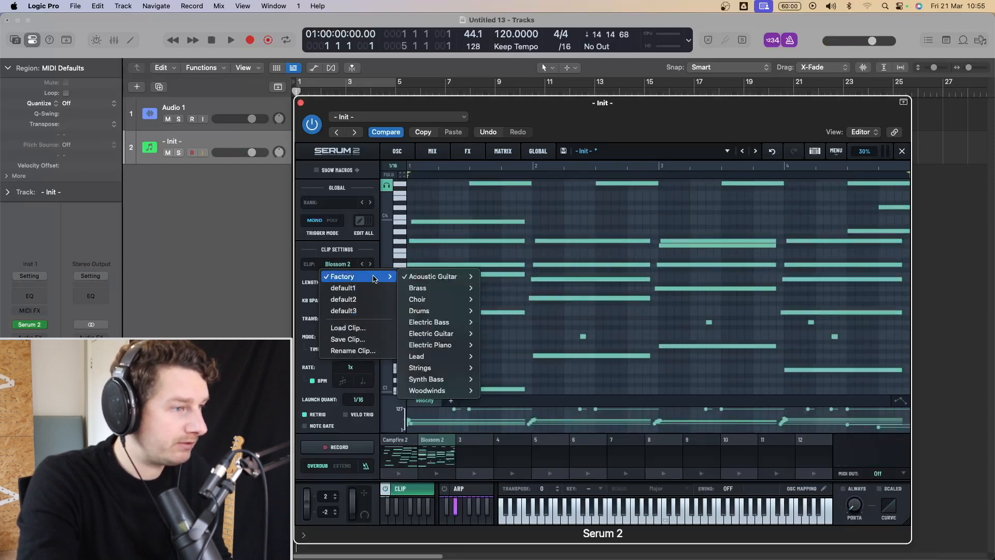
pyautogui.moveTo(451, 368)
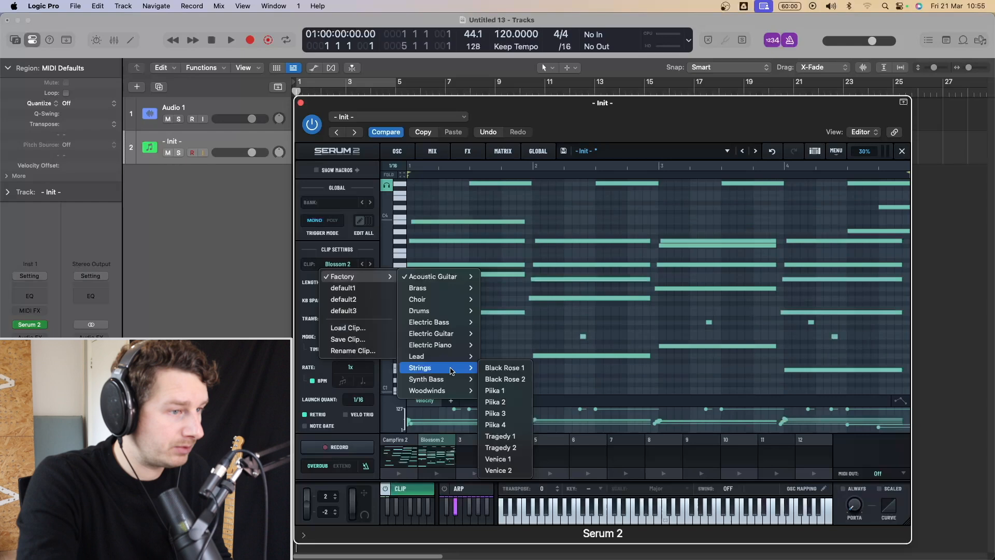
pyautogui.click(504, 368)
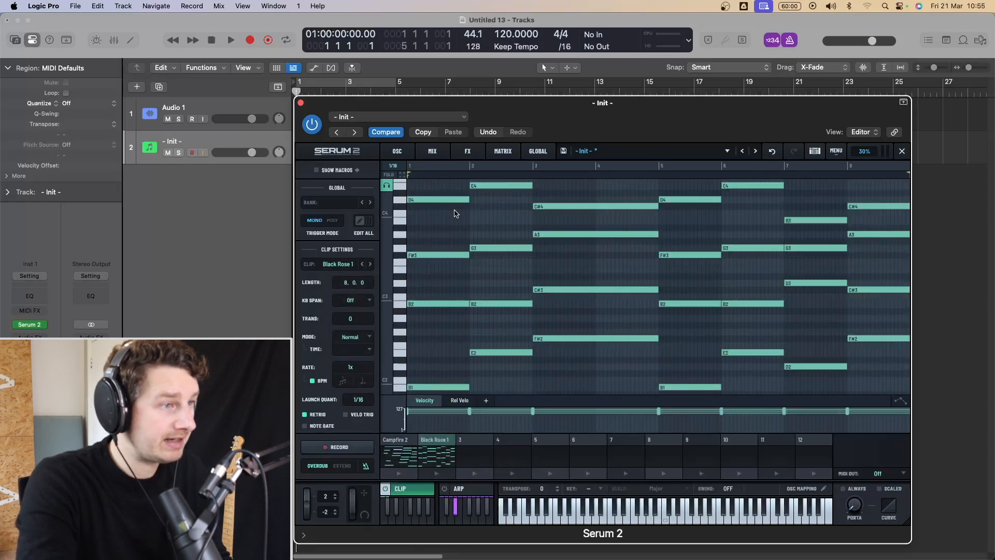
pyautogui.click(438, 474)
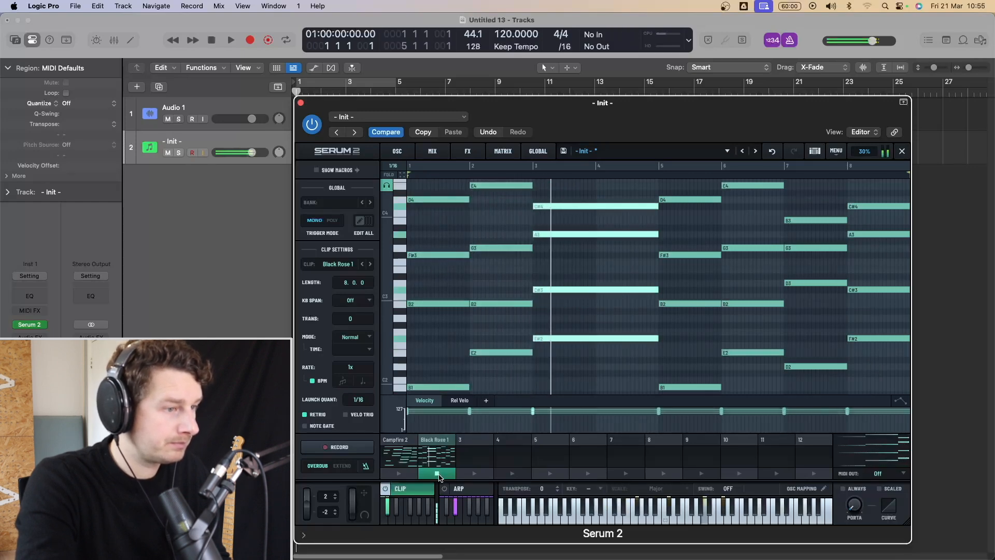
pyautogui.click(438, 474)
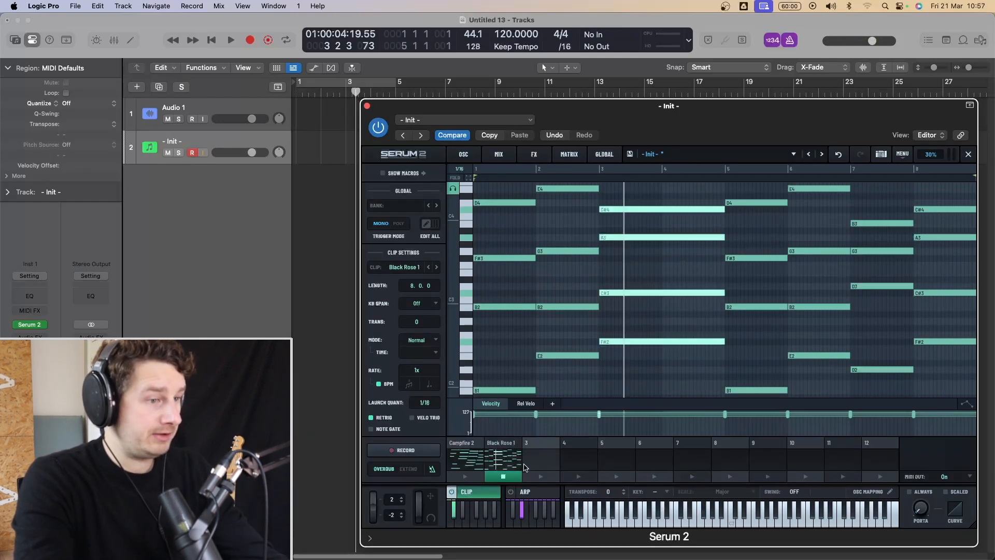
# Step: Place the captured Black Rose 1 MIDI output on the - Init - track at bar 1 and play it from the start
pyautogui.moveTo(397, 309); pyautogui.dragTo(299, 143)
pyautogui.press('Return')
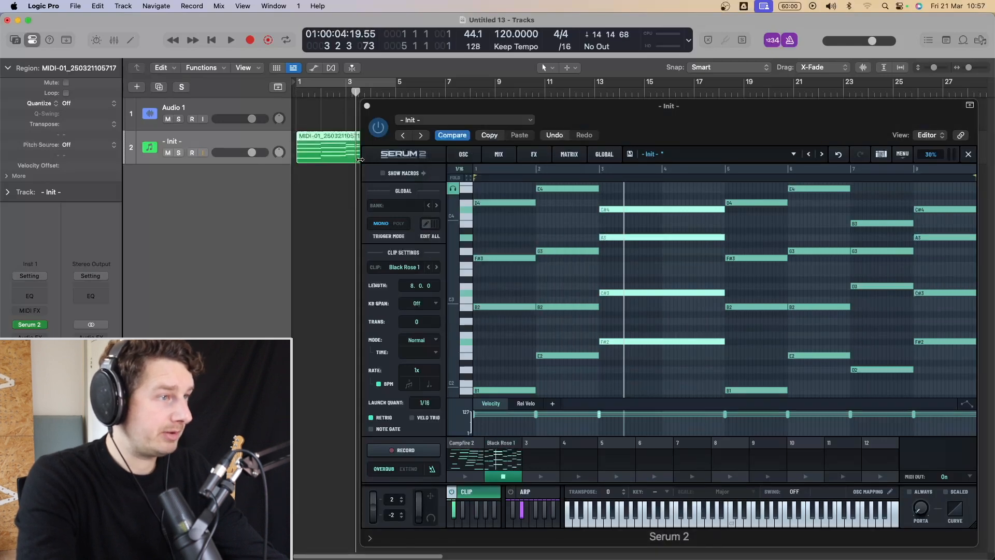
pyautogui.press('Return')
pyautogui.press('space')
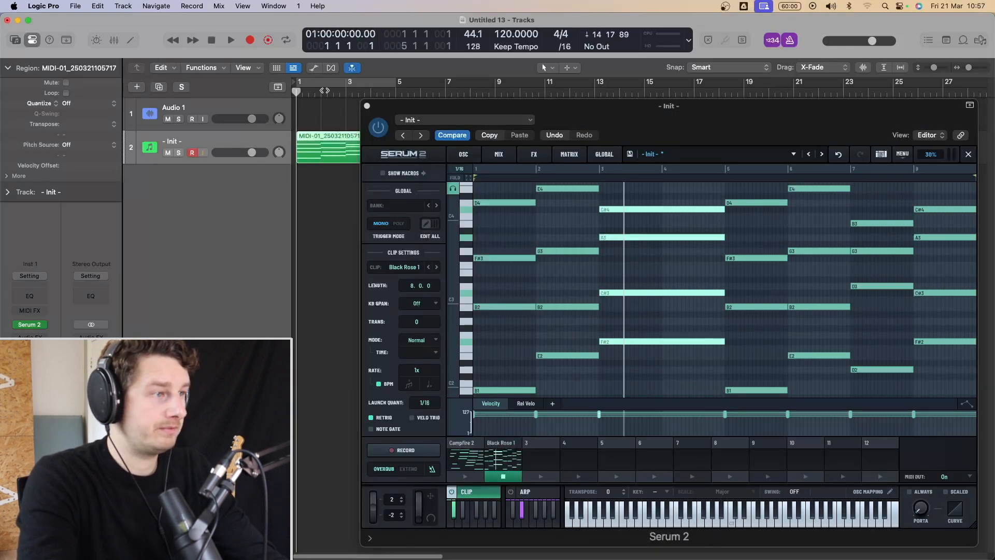
pyautogui.press('space')
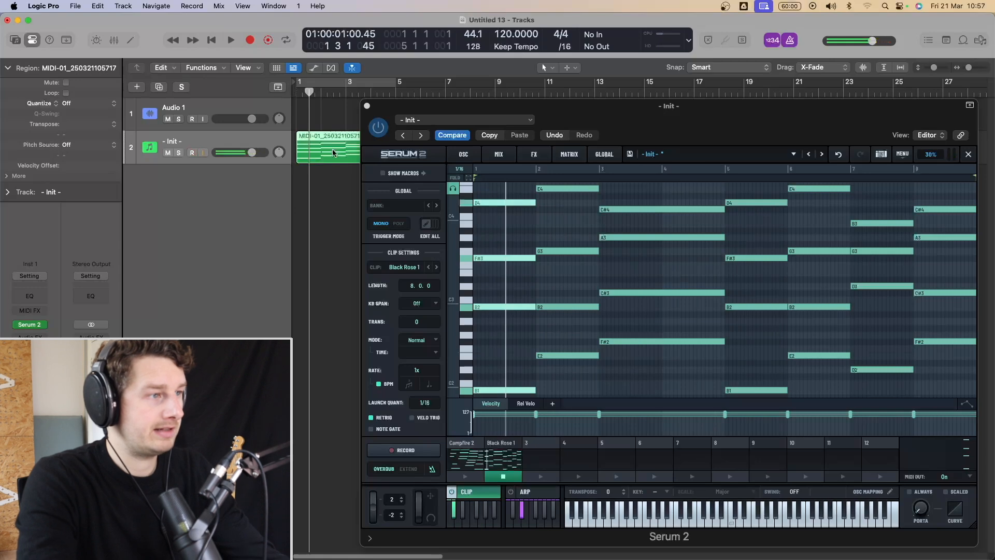
# Step: Delete the MIDI region from the - Init - track and return the playhead to the project start
pyautogui.press('BackSpace')
pyautogui.press('Return')
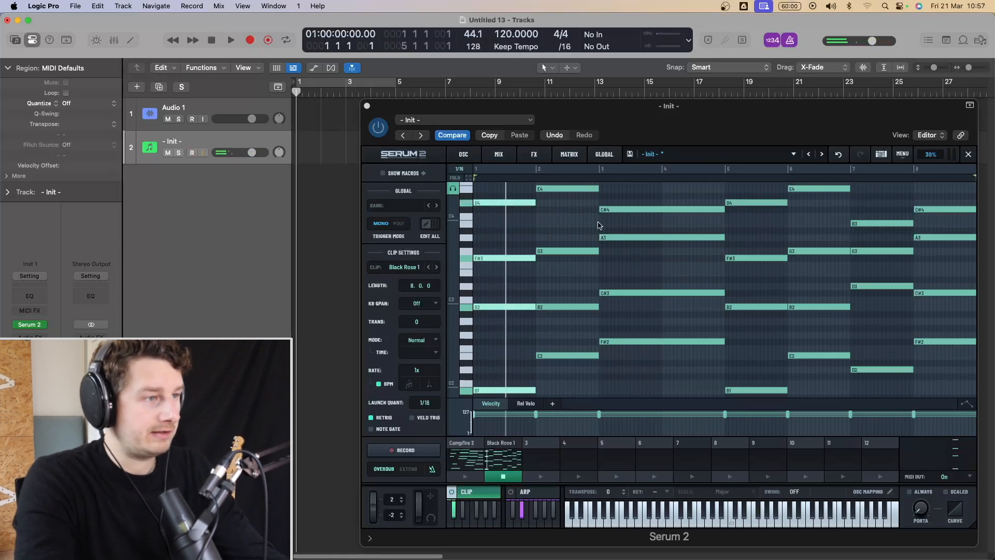
# Step: Record a one-bar clip of C1 notes into empty clip slot 3 and stop its playback
pyautogui.click(540, 453)
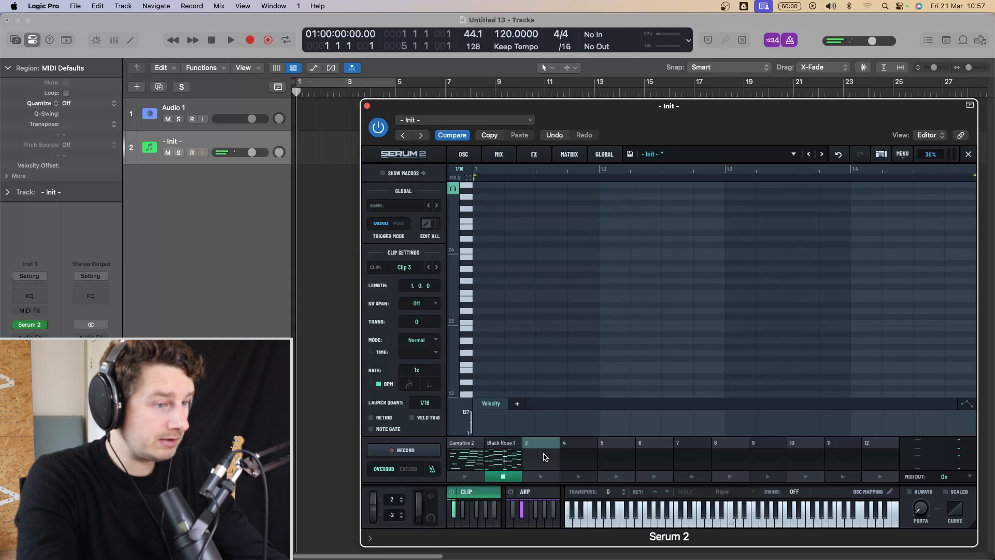
pyautogui.click(406, 451)
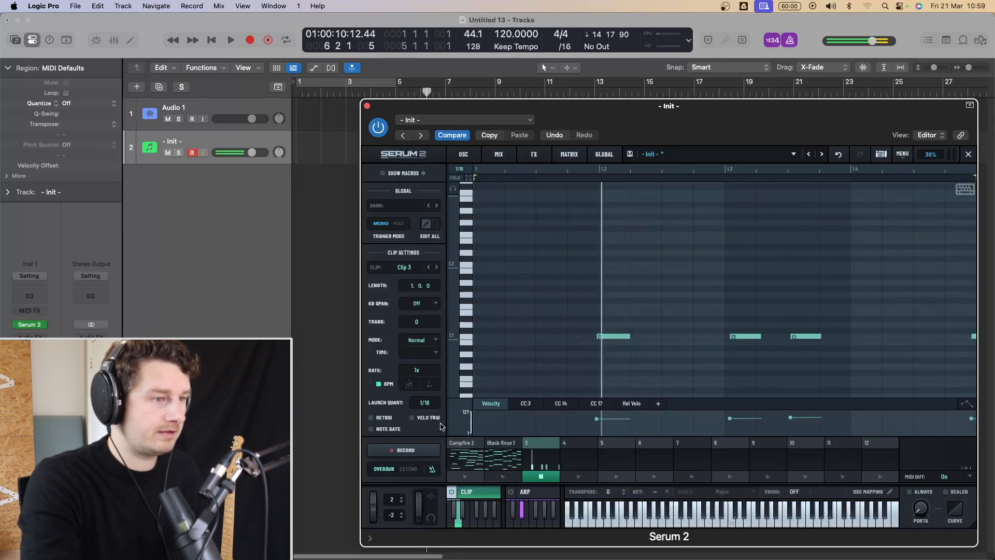
pyautogui.click(541, 477)
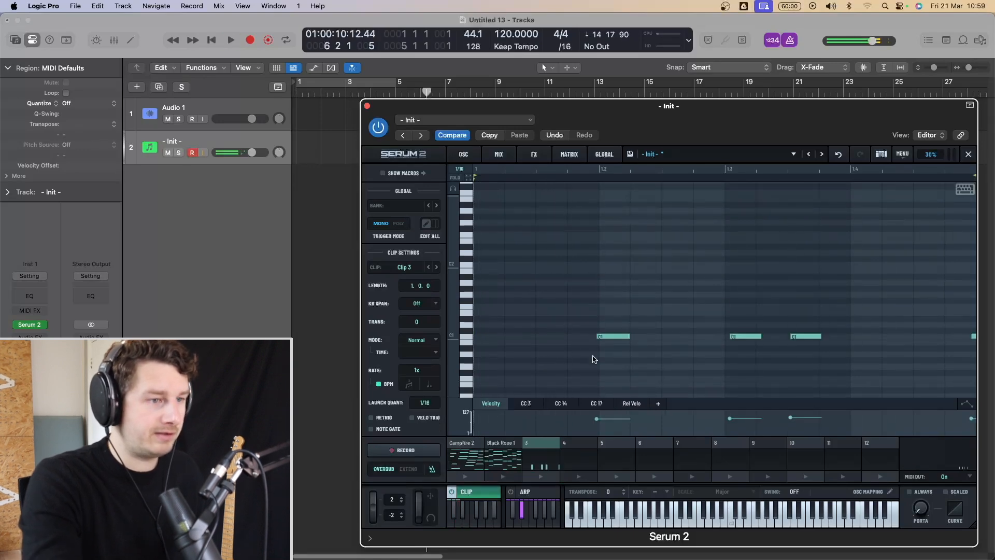
# Step: Quantize the three C1 notes between beats 2 and 4 of clip 3
pyautogui.moveTo(567, 307); pyautogui.dragTo(882, 365)
pyautogui.rightClick(811, 335)
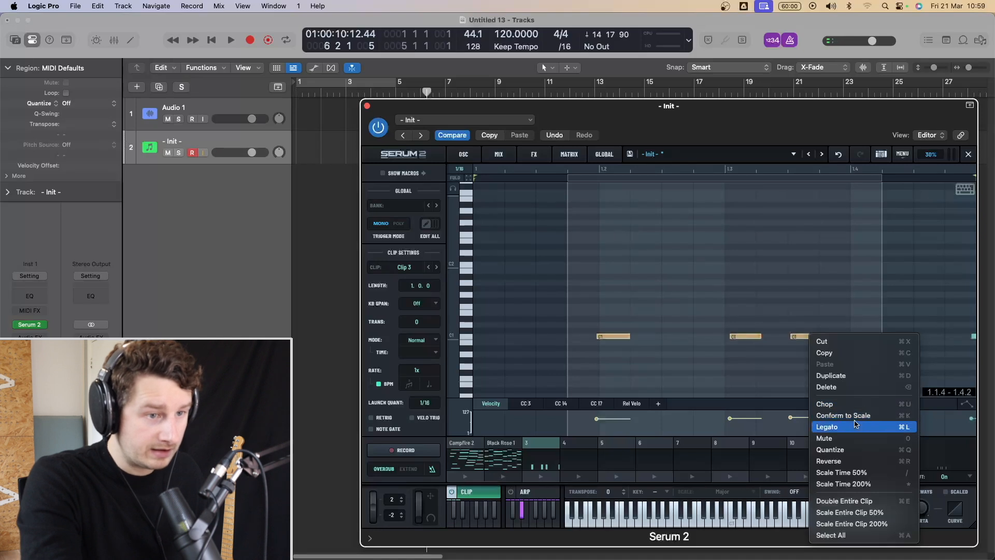
pyautogui.click(863, 452)
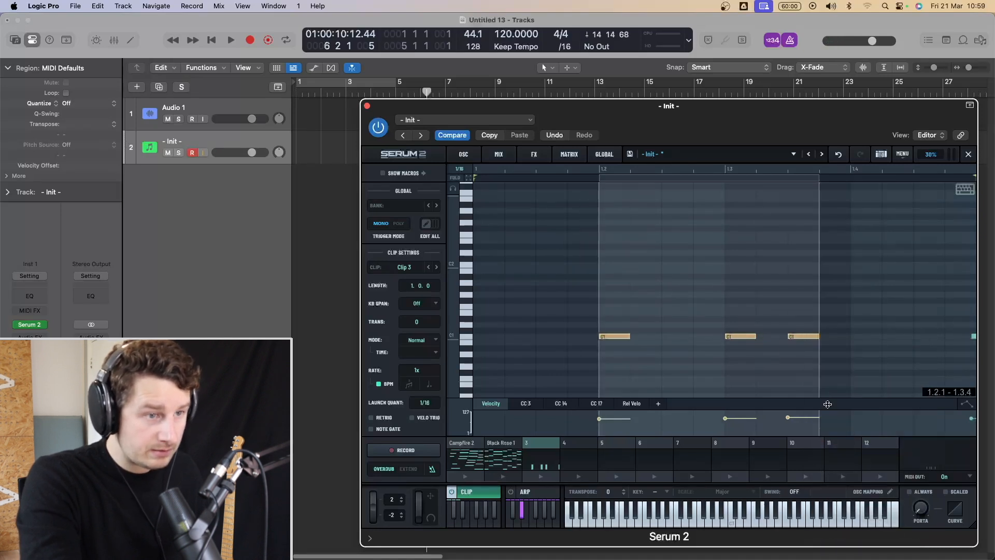
# Step: Reselect the three quantized C1 notes in clip 3 and reverse them
pyautogui.click(577, 288)
pyautogui.moveTo(509, 267); pyautogui.dragTo(862, 387)
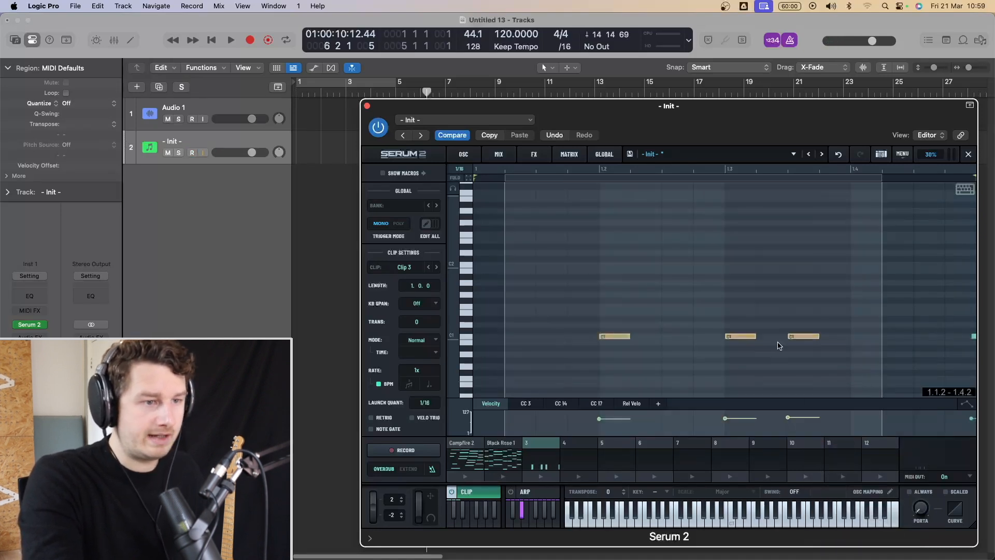
pyautogui.click(743, 324)
pyautogui.moveTo(536, 251); pyautogui.dragTo(902, 394)
pyautogui.rightClick(810, 338)
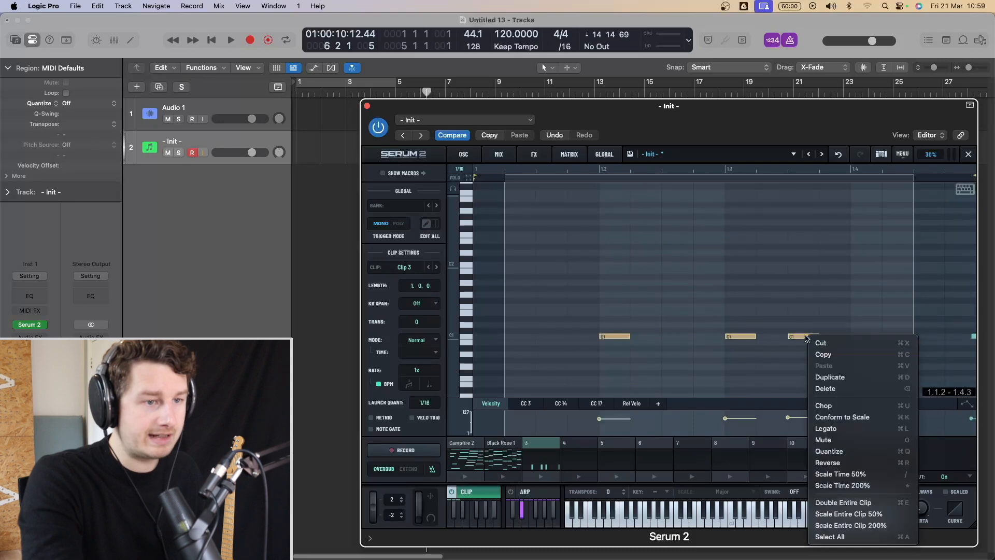
pyautogui.rightClick(624, 336)
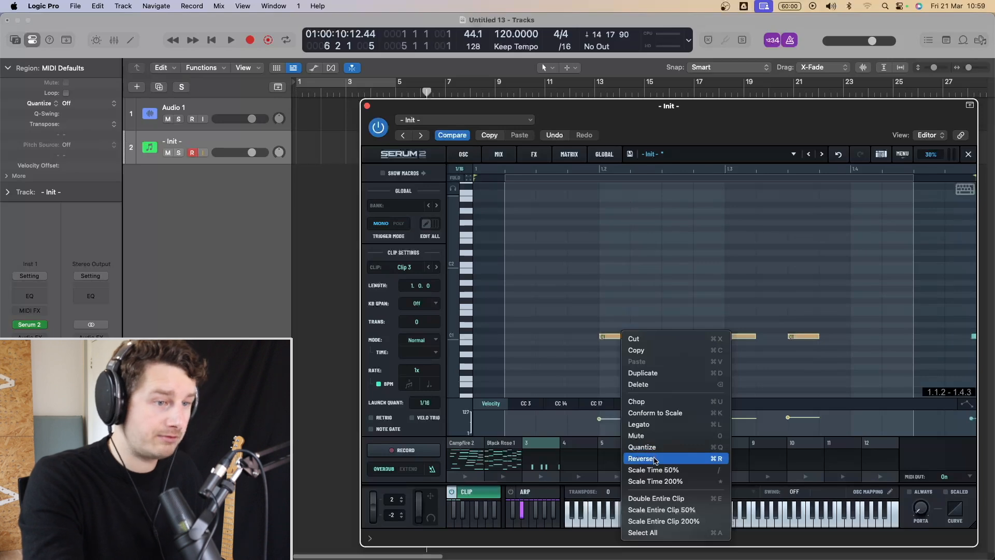
pyautogui.click(655, 459)
# Step: Delete the three reversed C1 notes from clip 3
pyautogui.rightClick(686, 335)
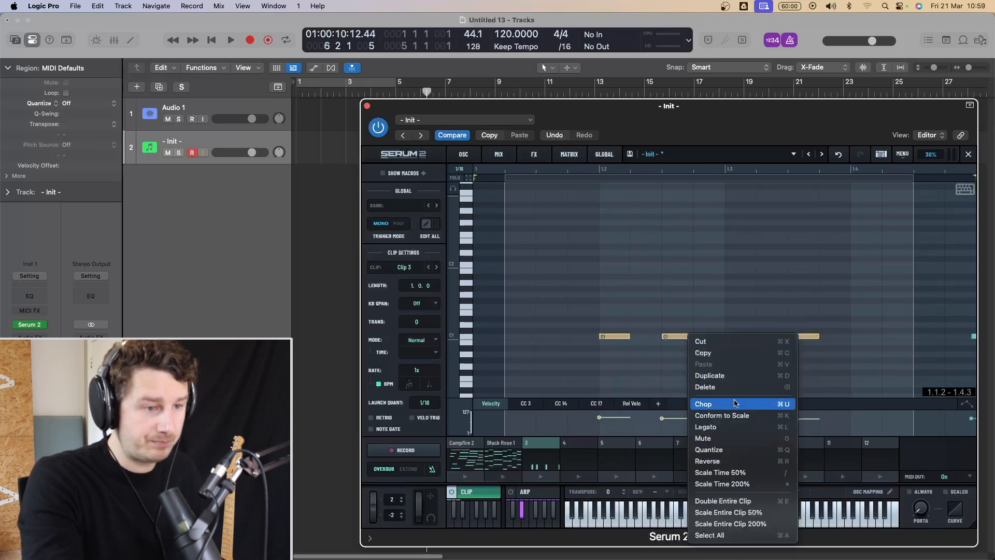
pyautogui.click(557, 292)
pyautogui.moveTo(554, 267); pyautogui.dragTo(842, 378)
pyautogui.press('Delete')
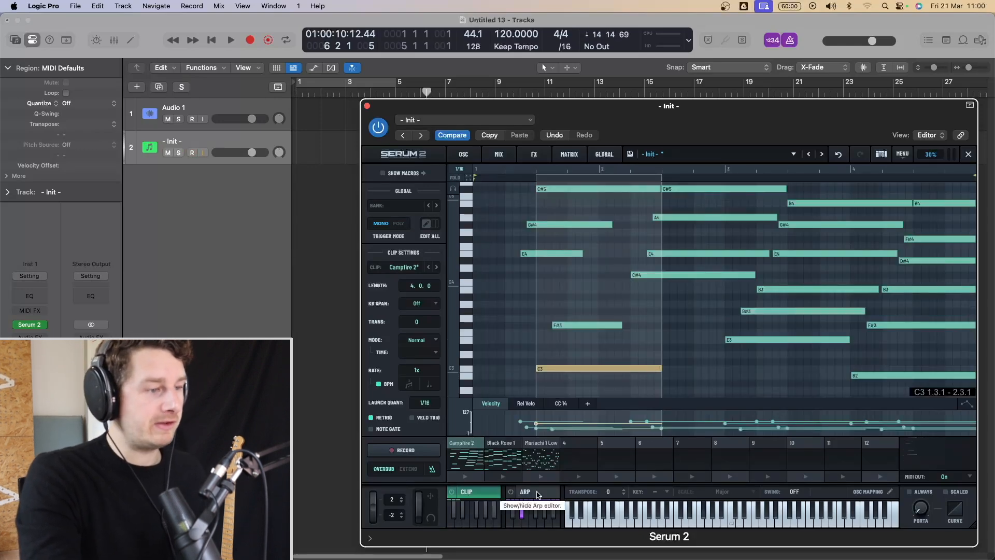
# Step: Return to the oscillator view and enable the Sub, Osc B, Osc C and Noise oscillators
pyautogui.click(464, 155)
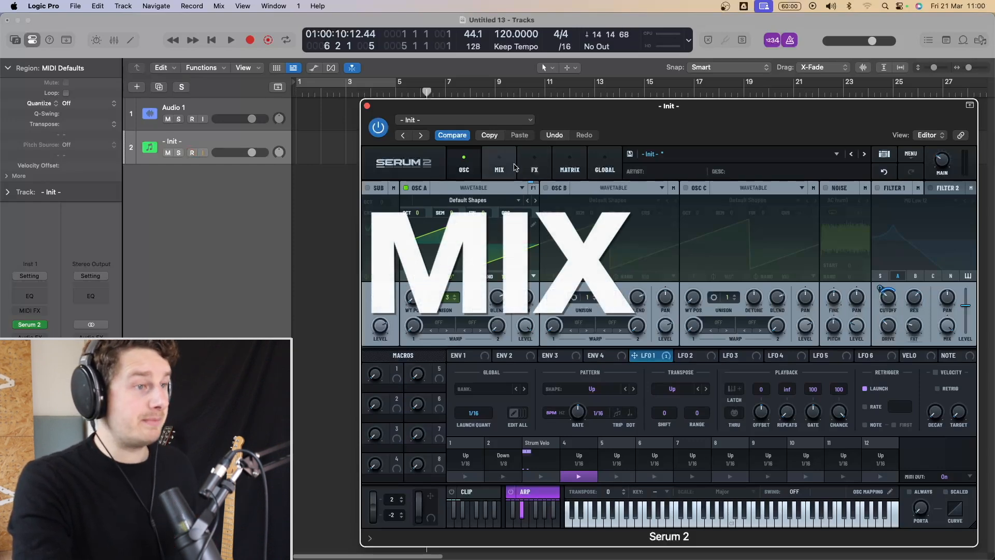
pyautogui.click(367, 188)
pyautogui.click(546, 188)
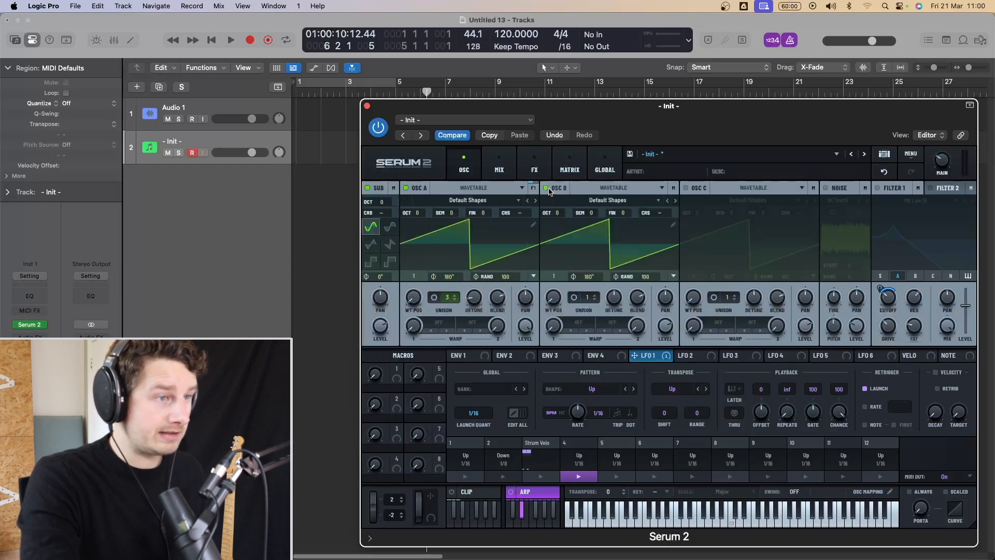
pyautogui.click(687, 189)
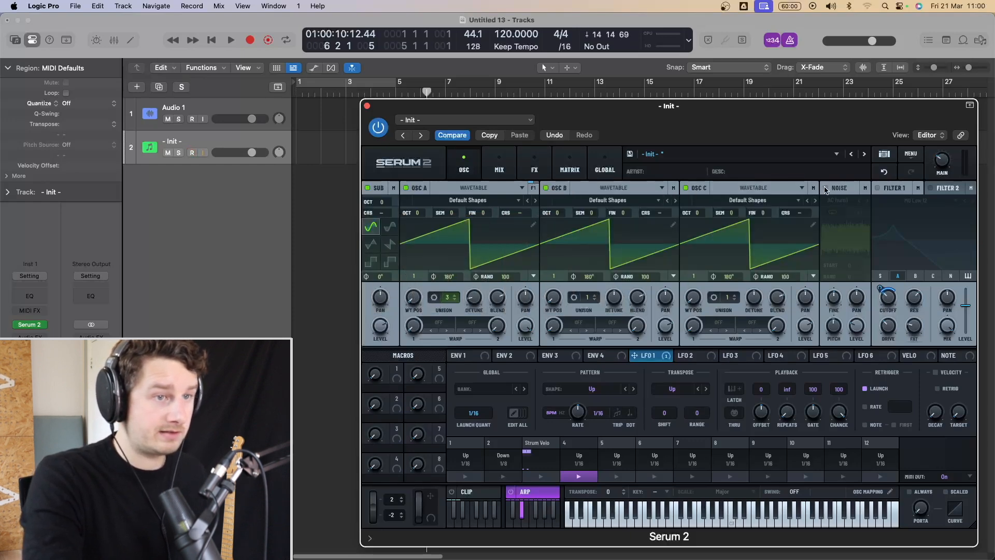
pyautogui.click(826, 189)
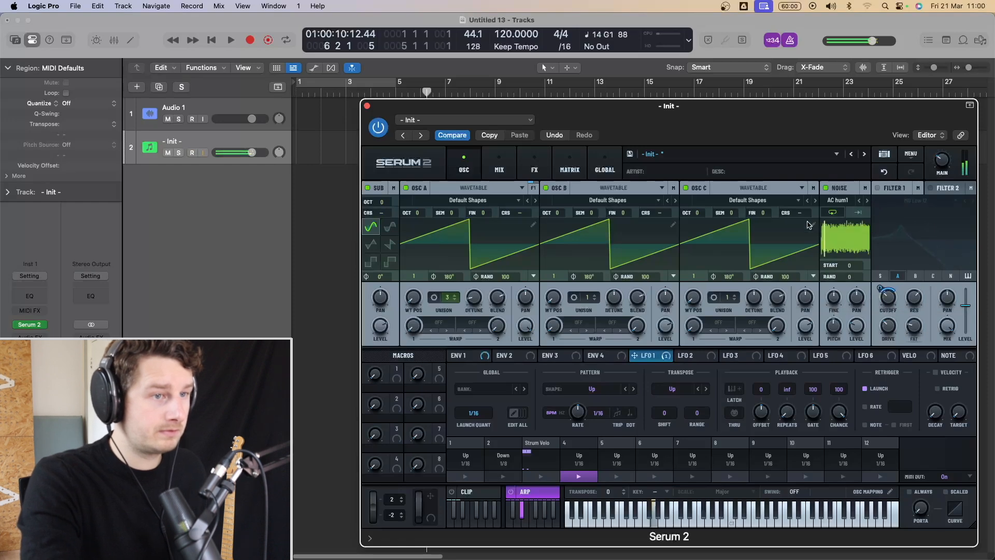
# Step: Change the wavetables to Warmth on Osc B and Voxy on Osc C
pyautogui.click(815, 200)
pyautogui.click(675, 200)
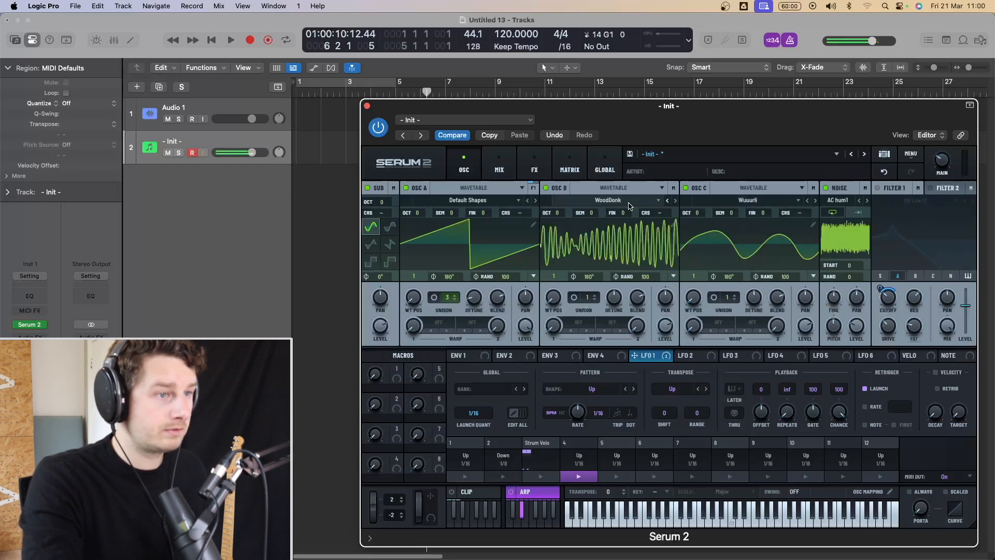
pyautogui.scroll(2, 758, 205)
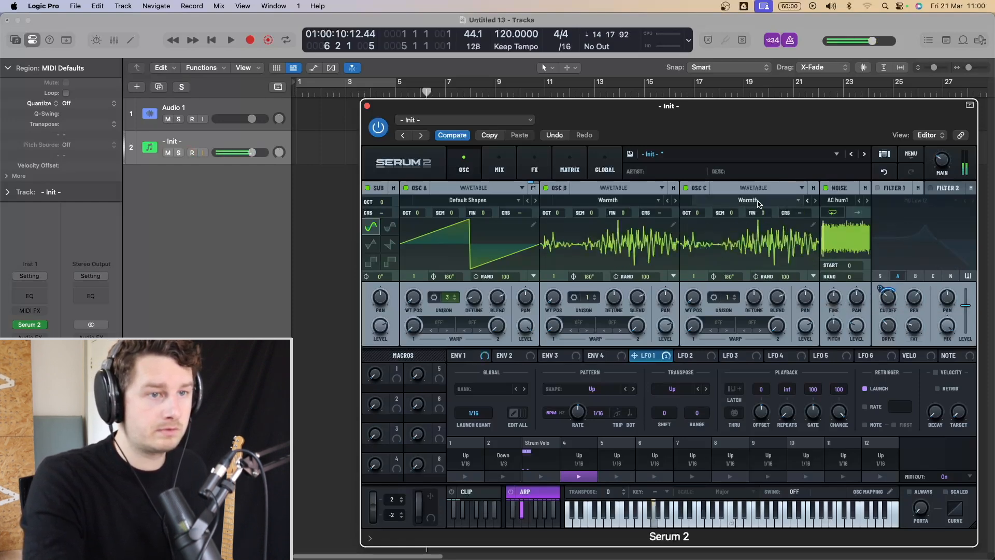
# Step: Enable Filter 1 as MG Low 12 and shape its curve with a resonant peak at a higher cutoff
pyautogui.click(879, 189)
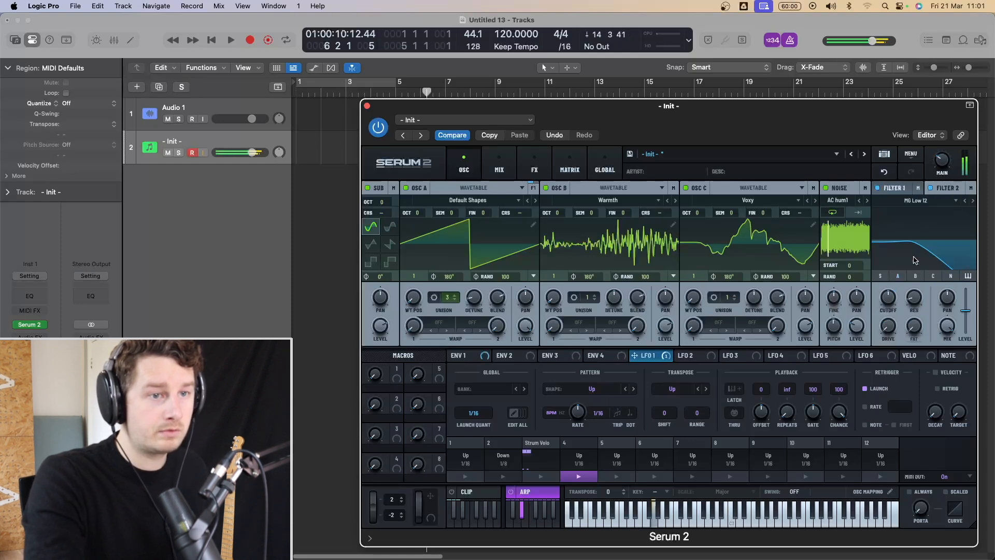
pyautogui.moveTo(935, 254); pyautogui.dragTo(949, 210)
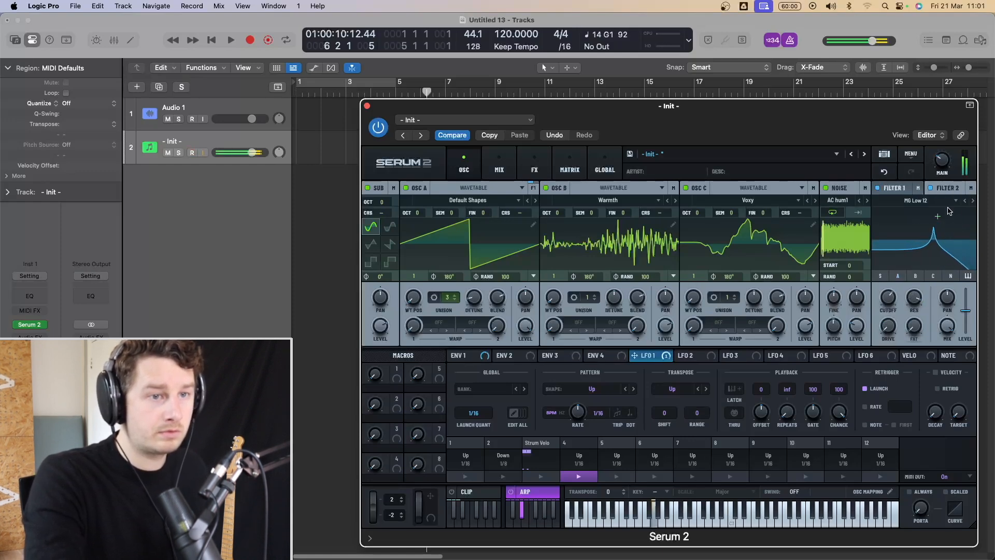
pyautogui.moveTo(931, 247)
pyautogui.mouseDown()
pyautogui.moveTo(908, 242)
pyautogui.moveTo(941, 244)
pyautogui.mouseUp()
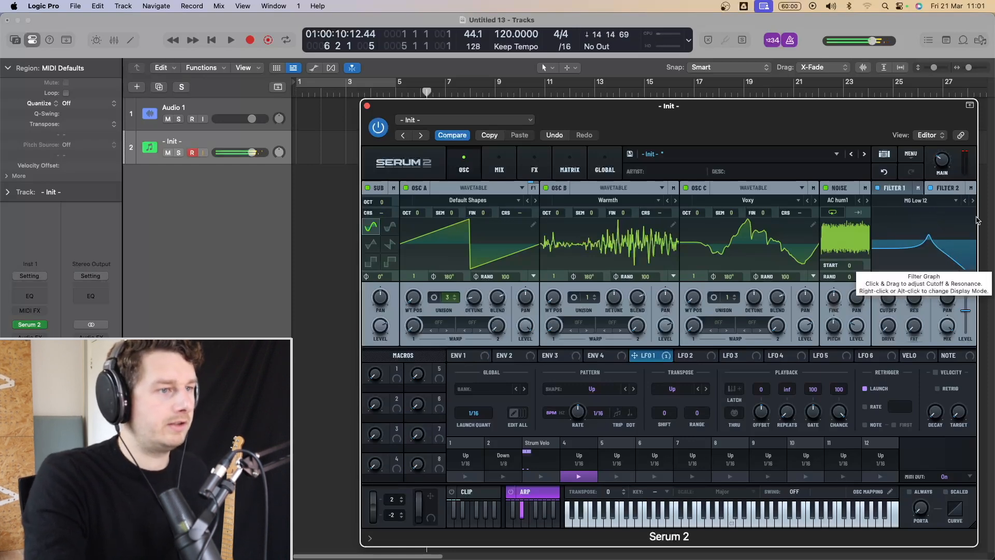
# Step: Try the Sub oscillator's output routed to Filter and Direct in the mixer, and set it back to Main
pyautogui.click(500, 165)
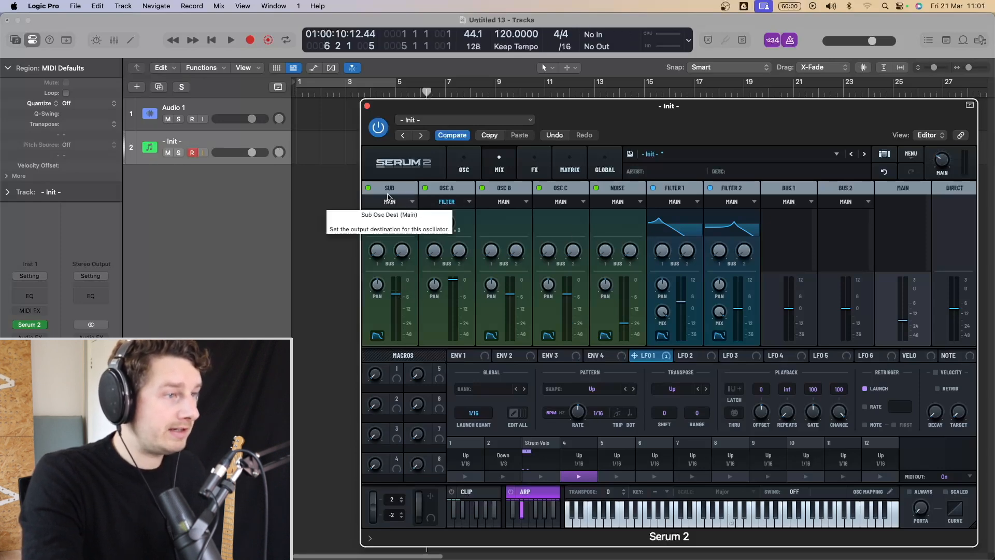
pyautogui.click(405, 203)
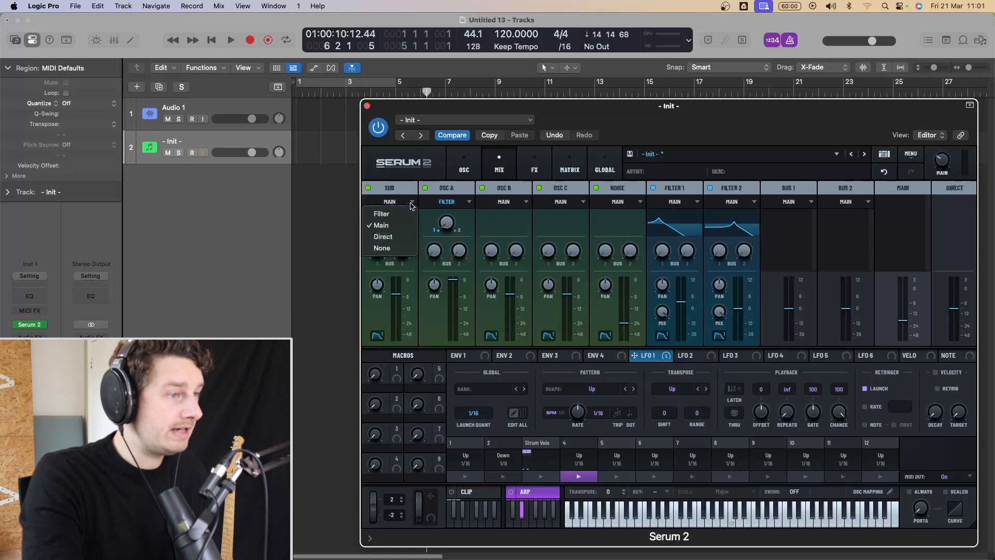
pyautogui.click(397, 215)
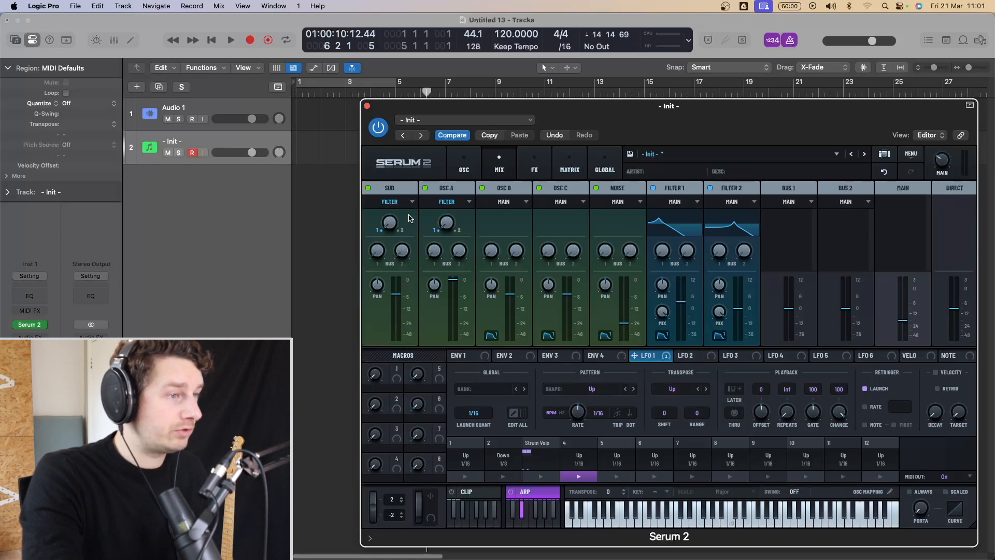
pyautogui.click(399, 203)
pyautogui.click(401, 237)
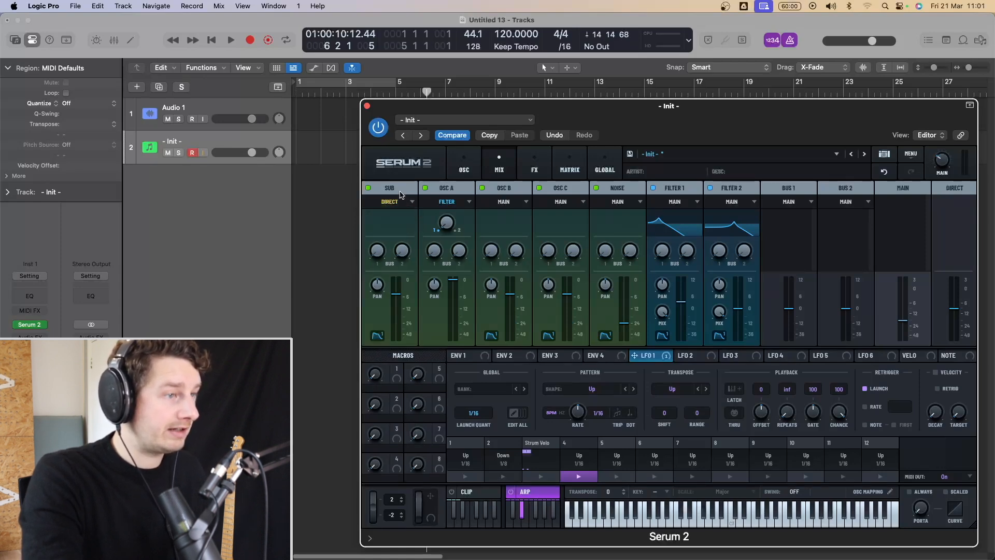
pyautogui.click(404, 203)
pyautogui.click(399, 249)
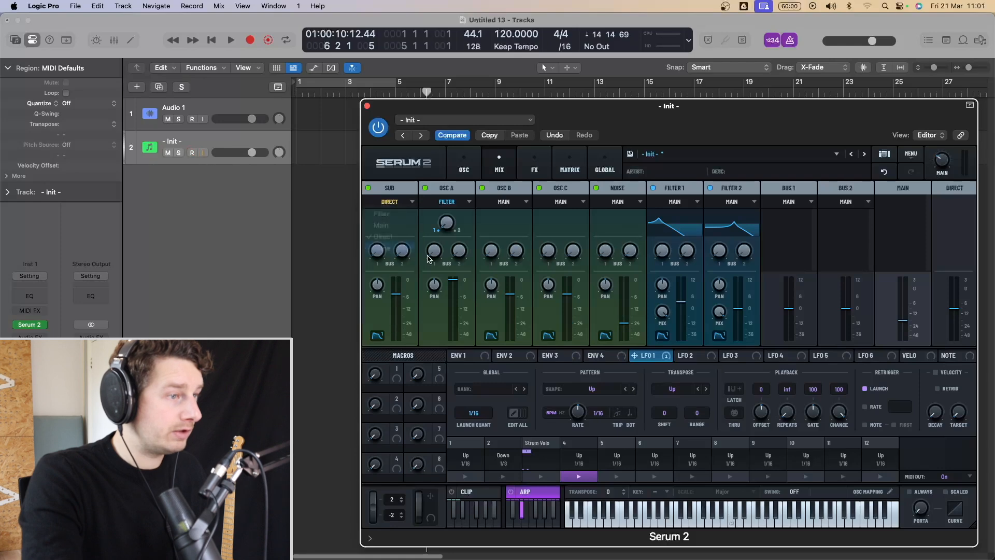
pyautogui.click(405, 203)
pyautogui.click(397, 214)
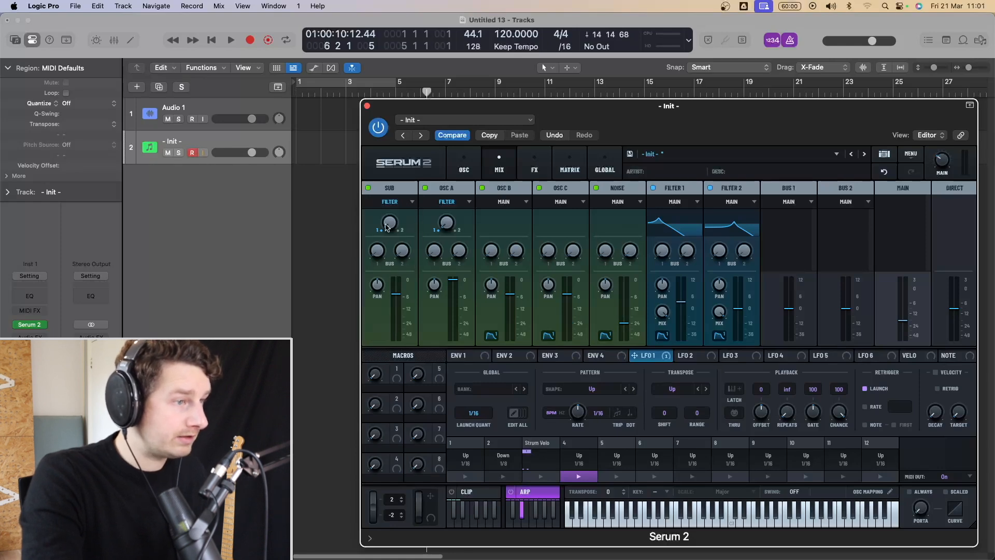
pyautogui.click(404, 203)
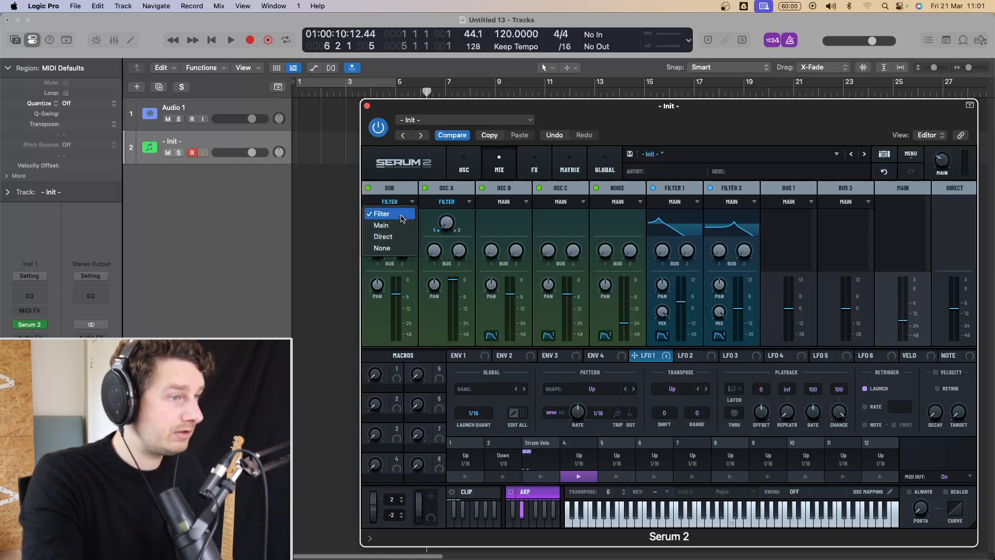
pyautogui.click(397, 226)
# Step: Lower the Sub level, and adjust Osc A's routing with a centred filter balance and a raised Bus 1 send
pyautogui.moveTo(396, 295); pyautogui.dragTo(403, 312)
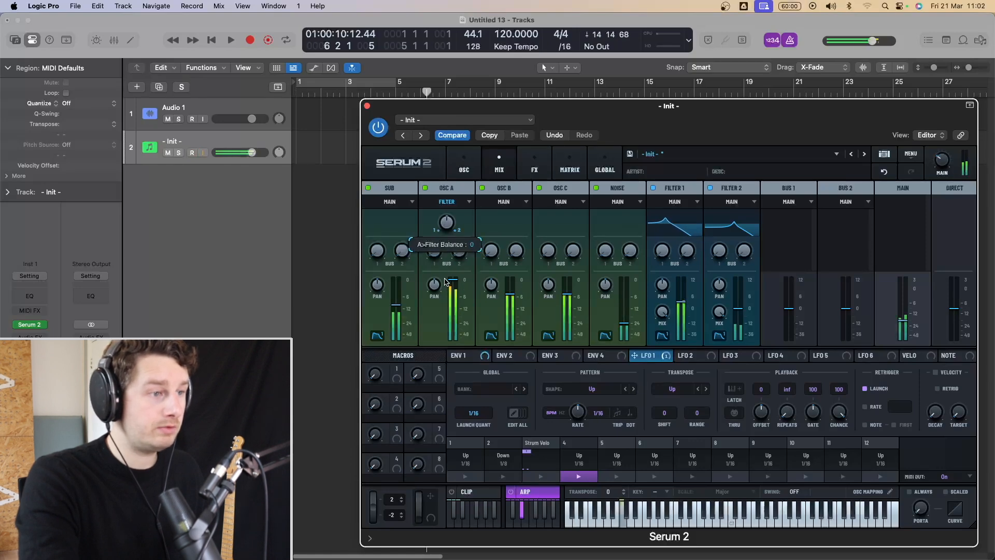
pyautogui.moveTo(447, 222)
pyautogui.mouseDown()
pyautogui.moveTo(454, 196)
pyautogui.moveTo(455, 256)
pyautogui.moveTo(457, 230)
pyautogui.mouseUp()
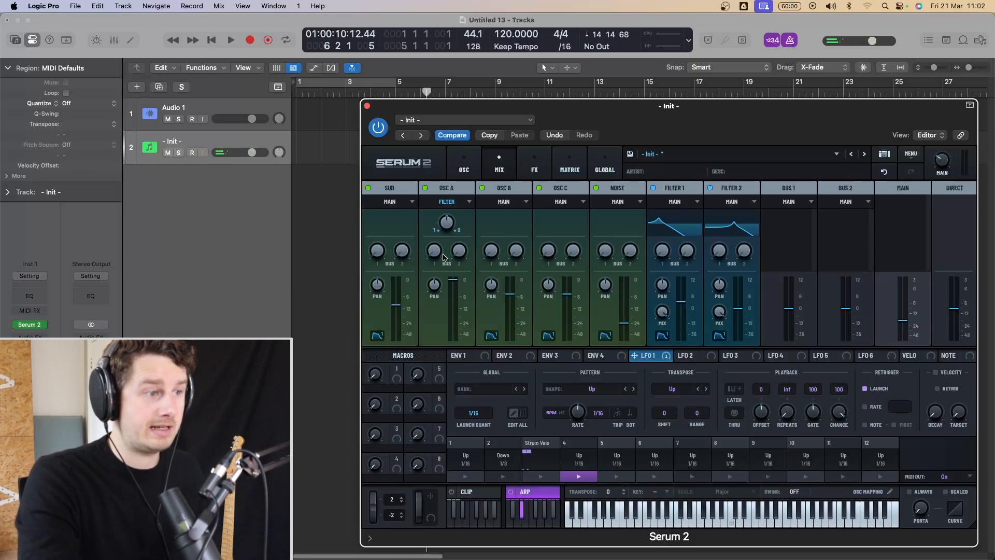
pyautogui.moveTo(433, 254); pyautogui.dragTo(446, 174)
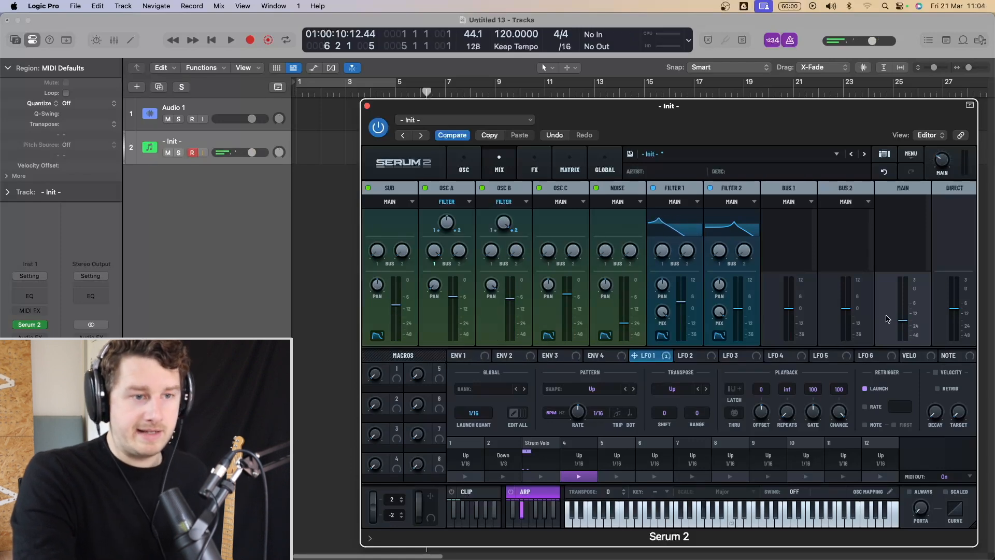
# Step: Add a Bode module to the Main effects rack and adjust its Shift to about -4 %
pyautogui.click(535, 165)
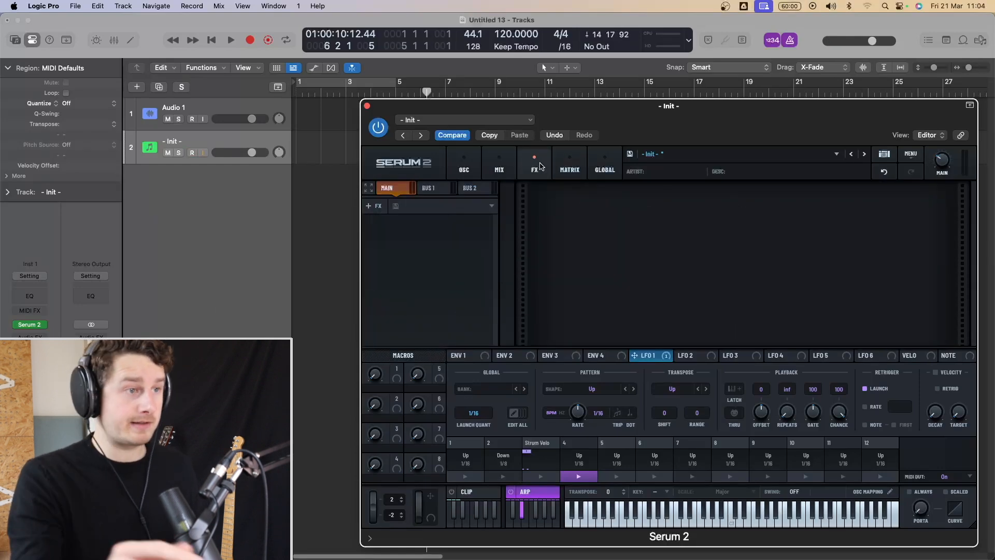
pyautogui.click(491, 206)
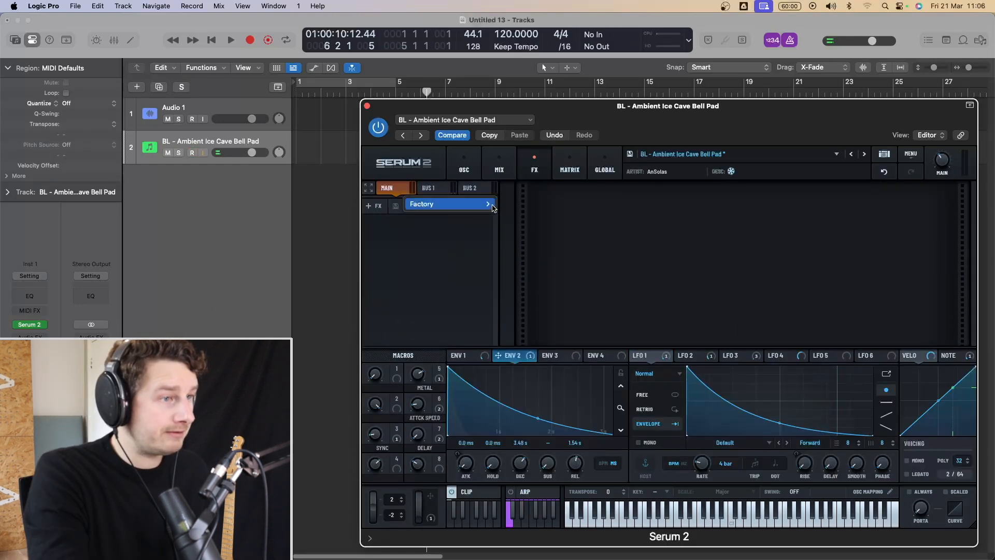
pyautogui.click(422, 251)
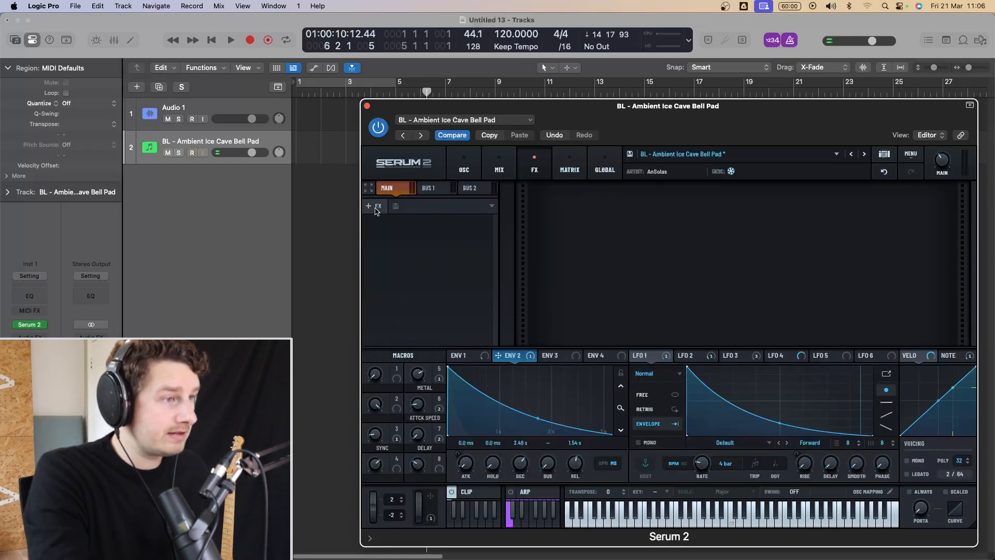
pyautogui.click(371, 207)
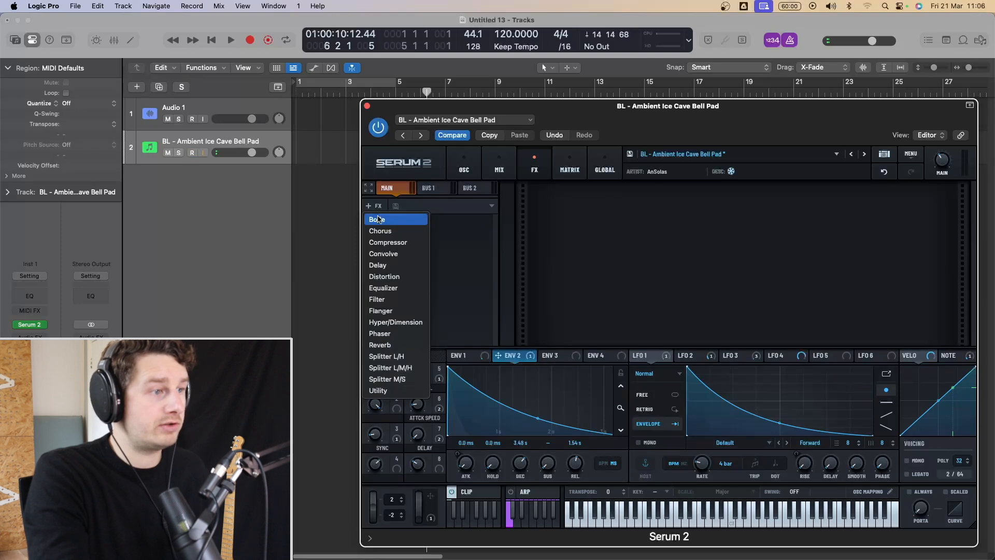
pyautogui.click(379, 221)
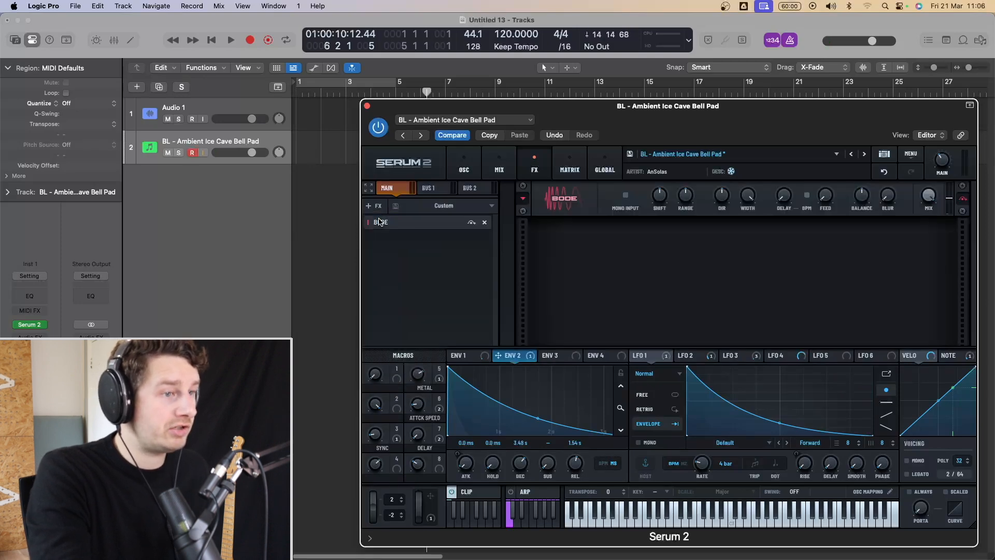
pyautogui.moveTo(661, 203)
pyautogui.mouseDown()
pyautogui.moveTo(669, 228)
pyautogui.moveTo(664, 206)
pyautogui.mouseUp()
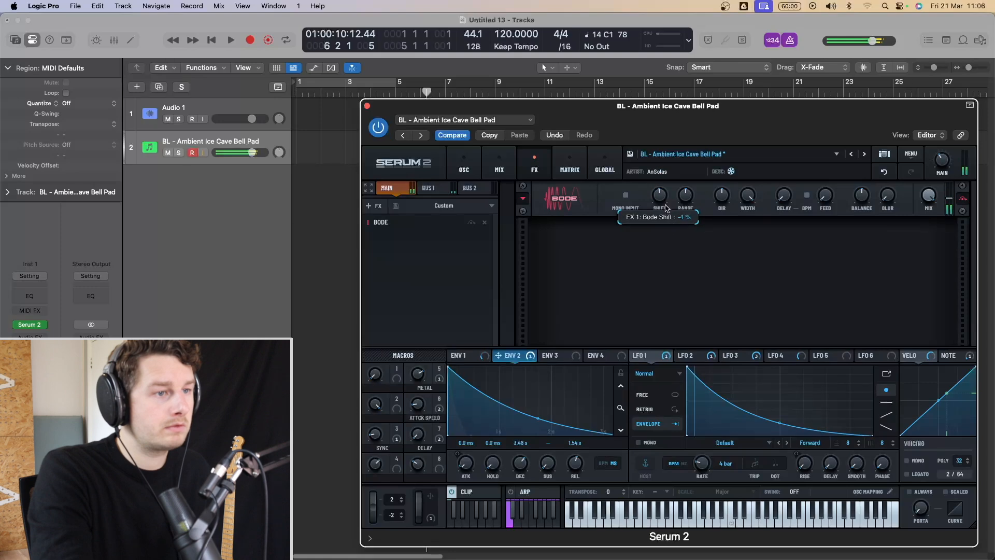
# Step: Load the Candy Cane factory preset in the Bode module, and replace it with Retro Keys
pyautogui.click(524, 198)
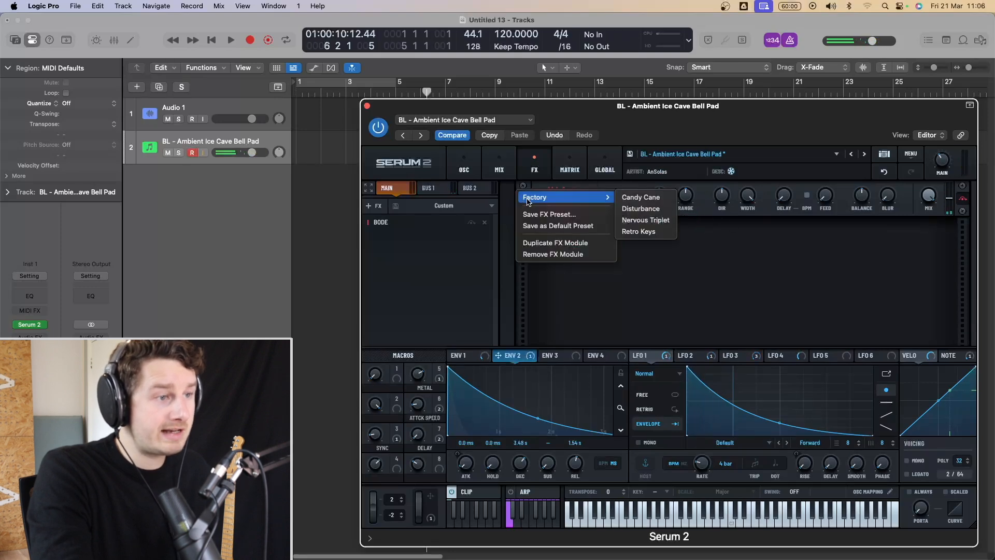
pyautogui.click(641, 197)
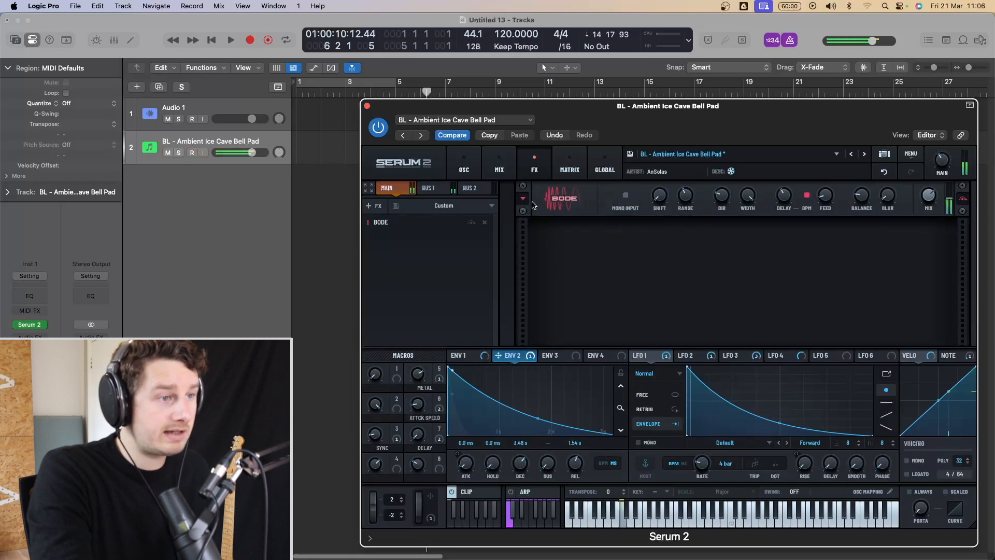
pyautogui.click(525, 200)
pyautogui.moveTo(534, 193)
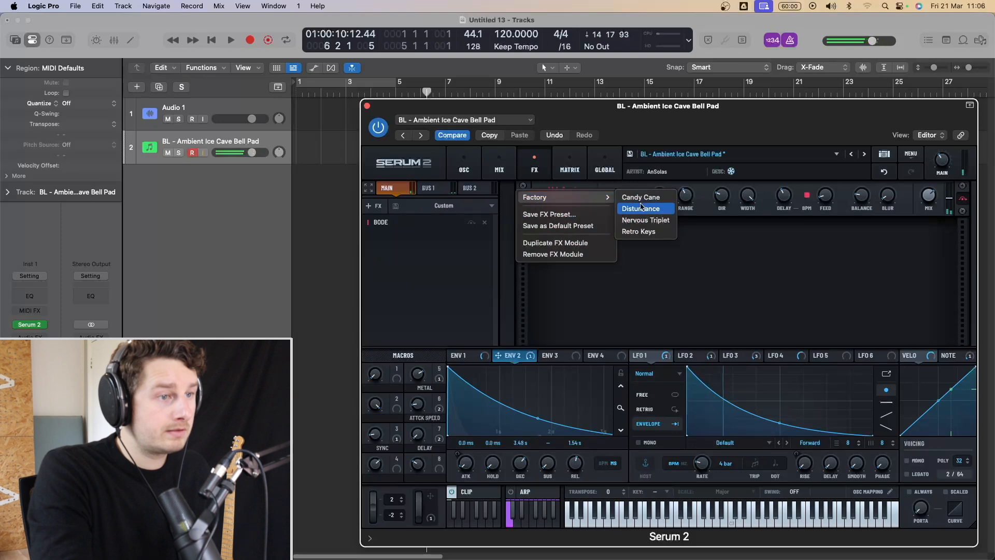
pyautogui.click(674, 234)
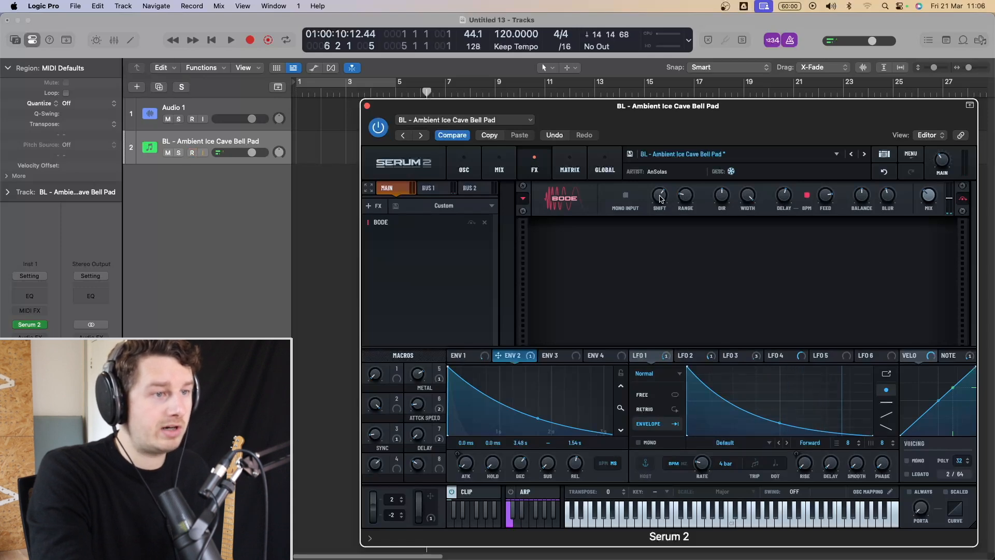
# Step: Adjust the Bode module's Range and Shift amounts, finishing with the Range
pyautogui.moveTo(687, 196)
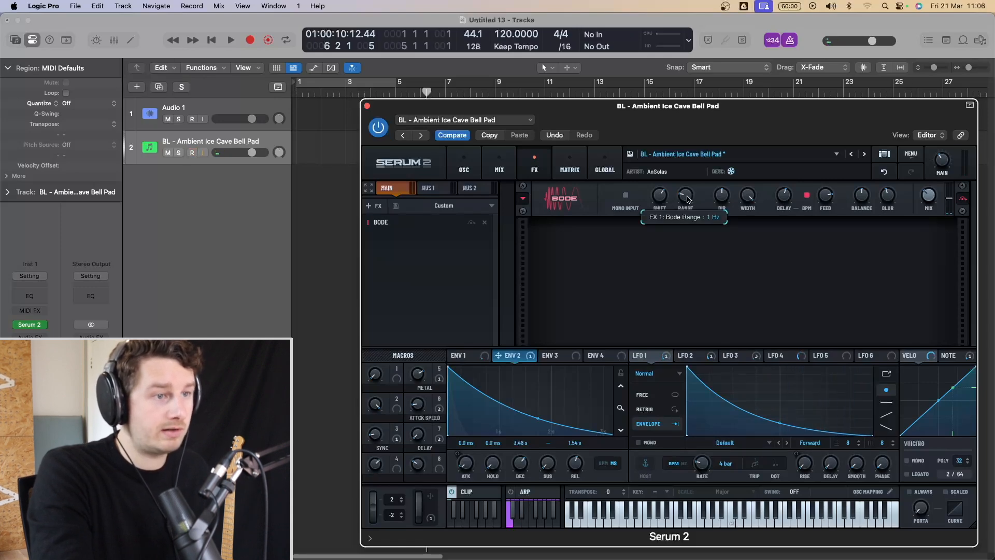
pyautogui.moveTo(690, 176); pyautogui.dragTo(697, 155)
pyautogui.moveTo(662, 198)
pyautogui.moveTo(662, 200); pyautogui.dragTo(659, 148)
pyautogui.moveTo(686, 204); pyautogui.dragTo(649, 239)
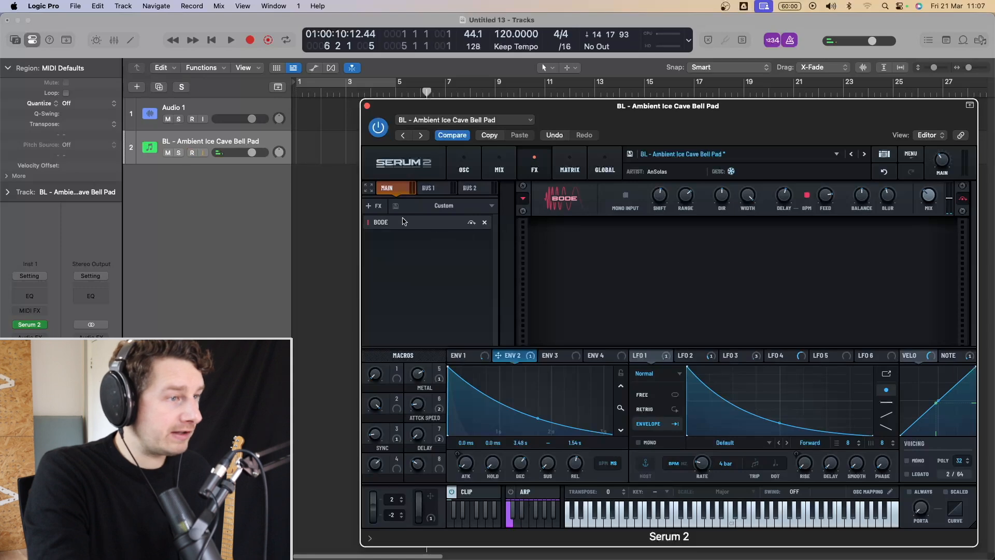
# Step: Add a Convolve module to the Main effects rack and load the Electric Guitar Cab 2 impulse response
pyautogui.click(373, 206)
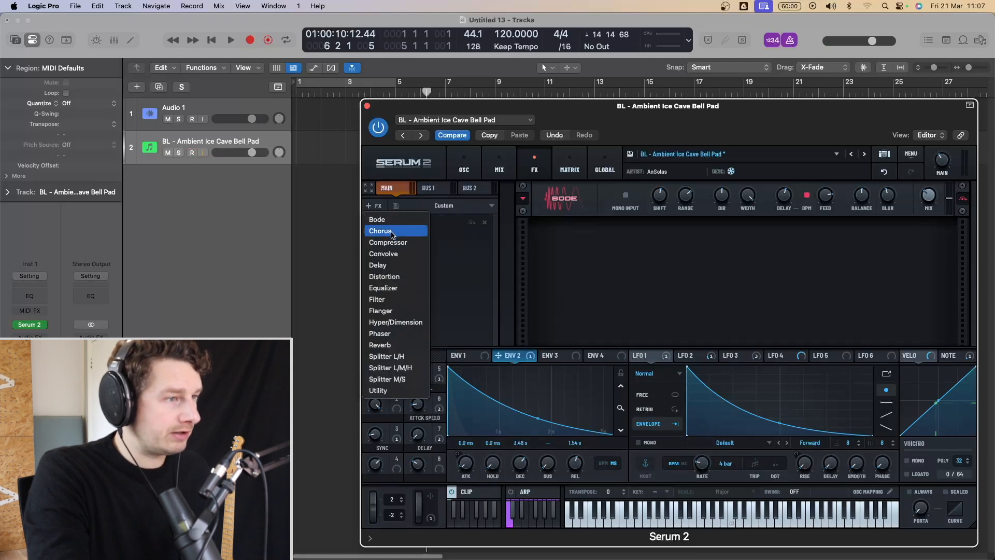
pyautogui.click(394, 253)
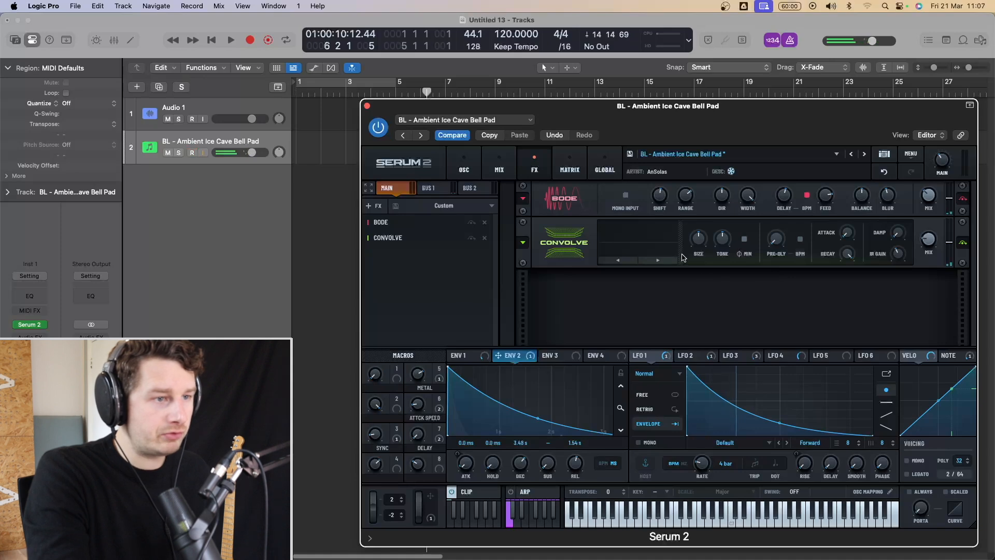
pyautogui.click(658, 261)
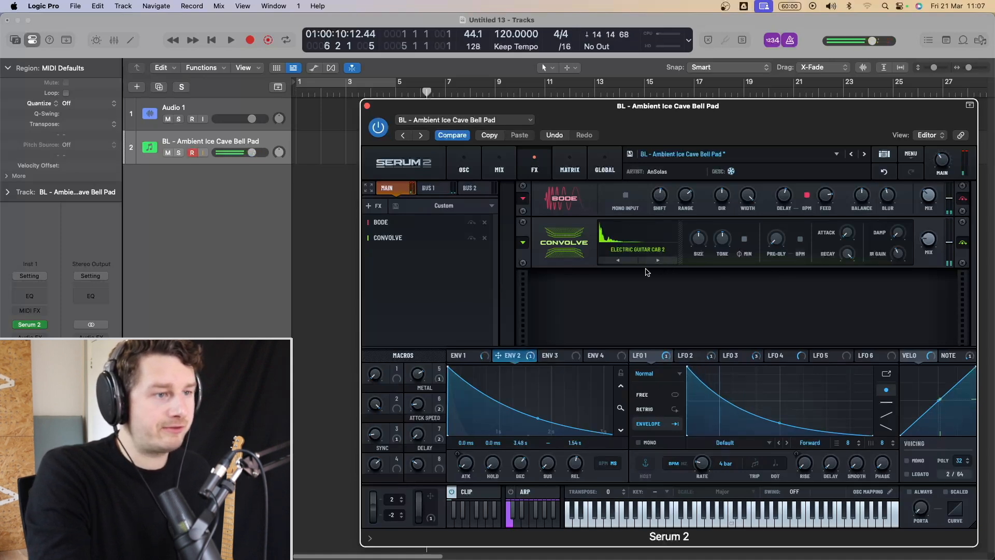
# Step: Try the short impulse responses L90 Hall - Small Hall and L90 Hall - Wide Vox in Convolve
pyautogui.click(643, 252)
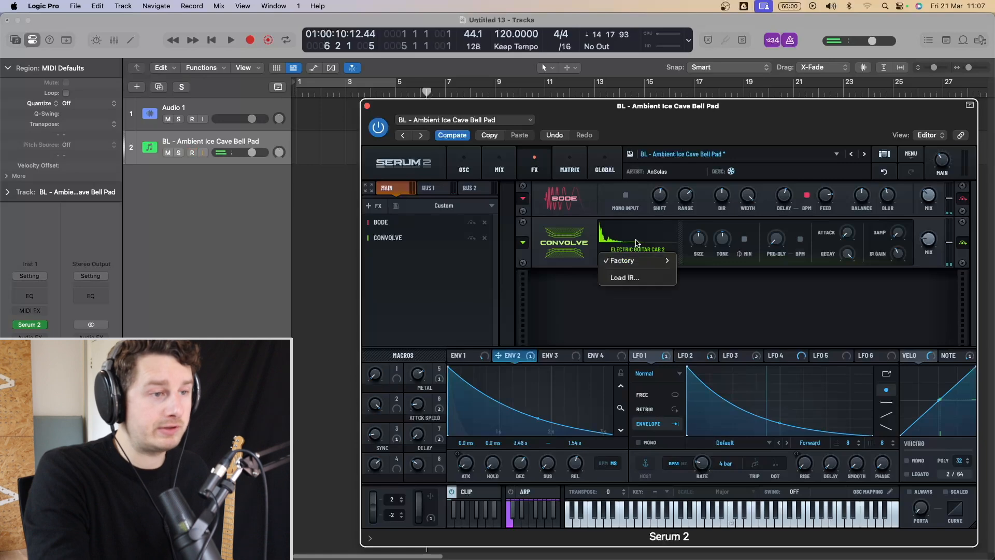
pyautogui.moveTo(644, 263)
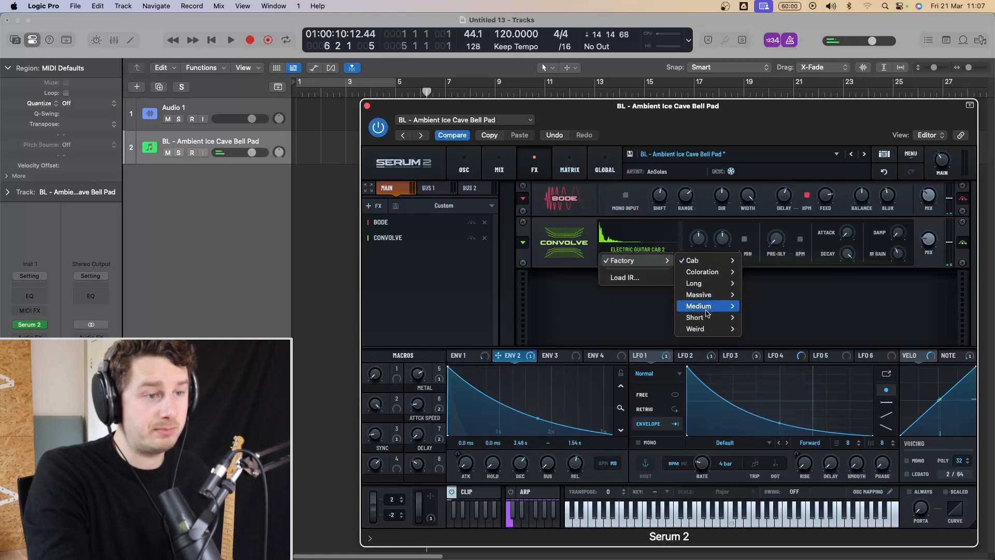
pyautogui.moveTo(707, 320)
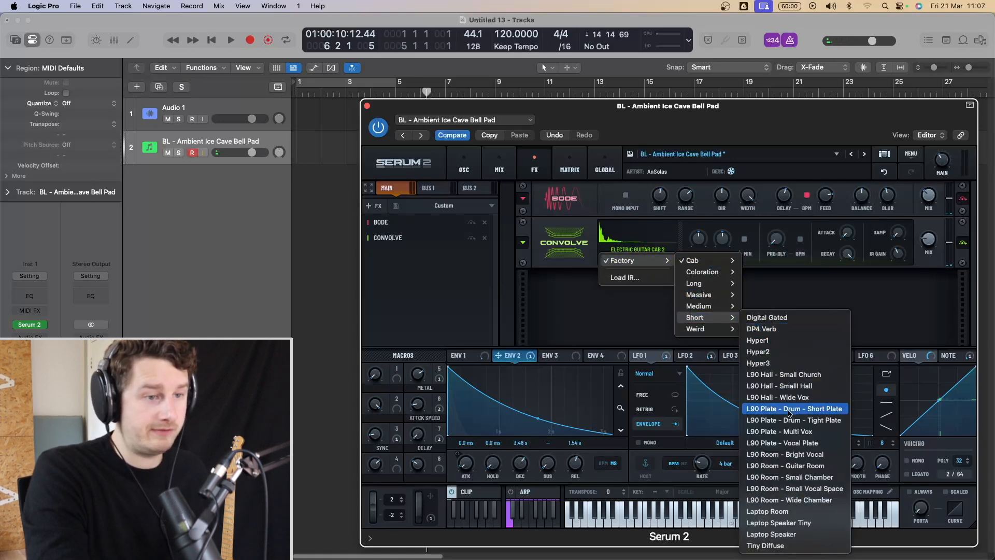
pyautogui.click(773, 386)
pyautogui.click(658, 260)
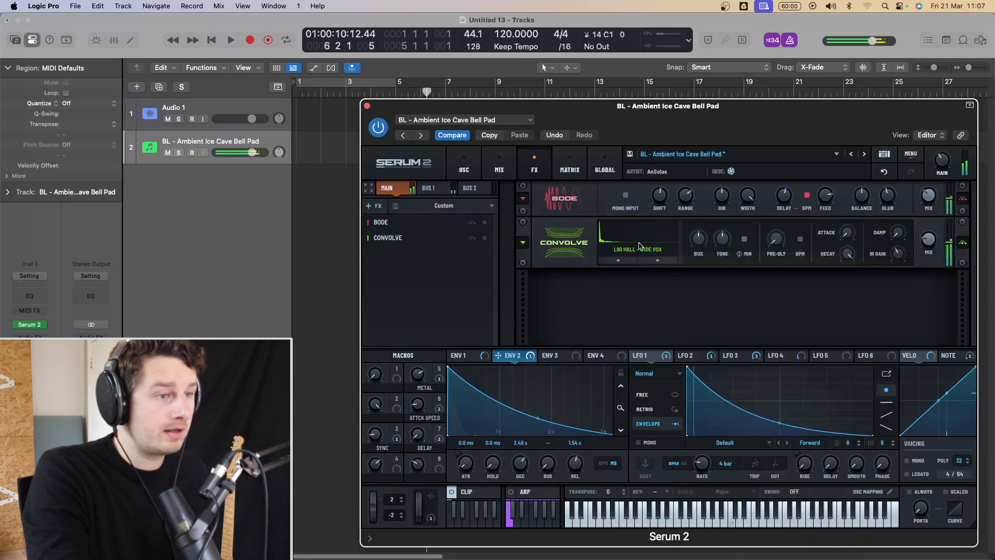
# Step: Try the factory cab impulse responses Electric Guitar Cab 2 and MesaDualRec in Convolve
pyautogui.click(638, 250)
pyautogui.moveTo(638, 260)
pyautogui.moveTo(732, 267)
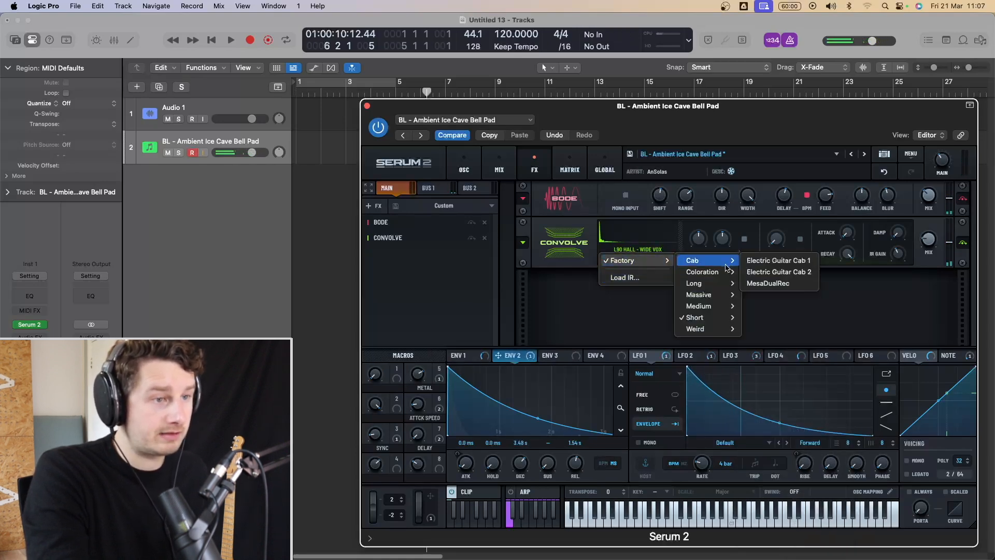
pyautogui.click(778, 272)
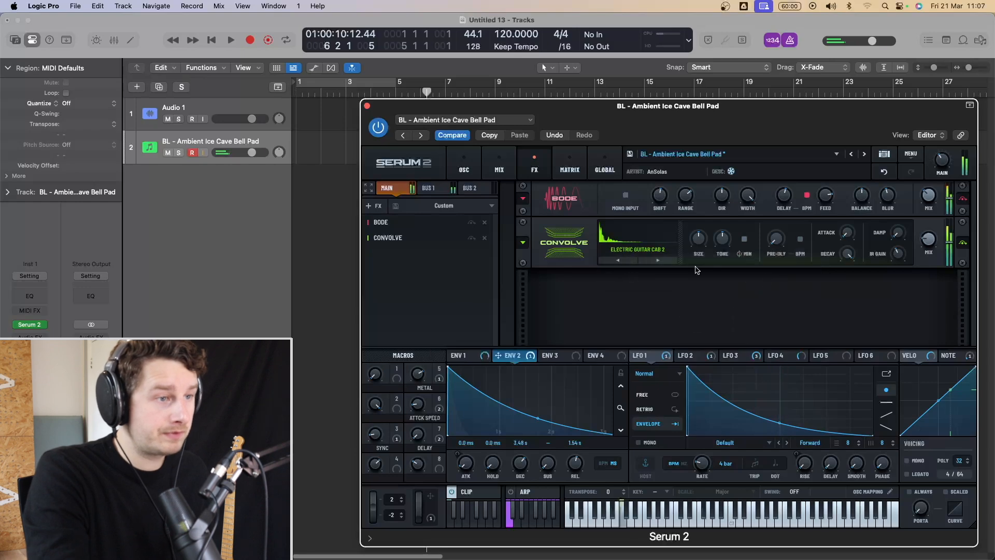
pyautogui.click(647, 254)
pyautogui.moveTo(642, 260)
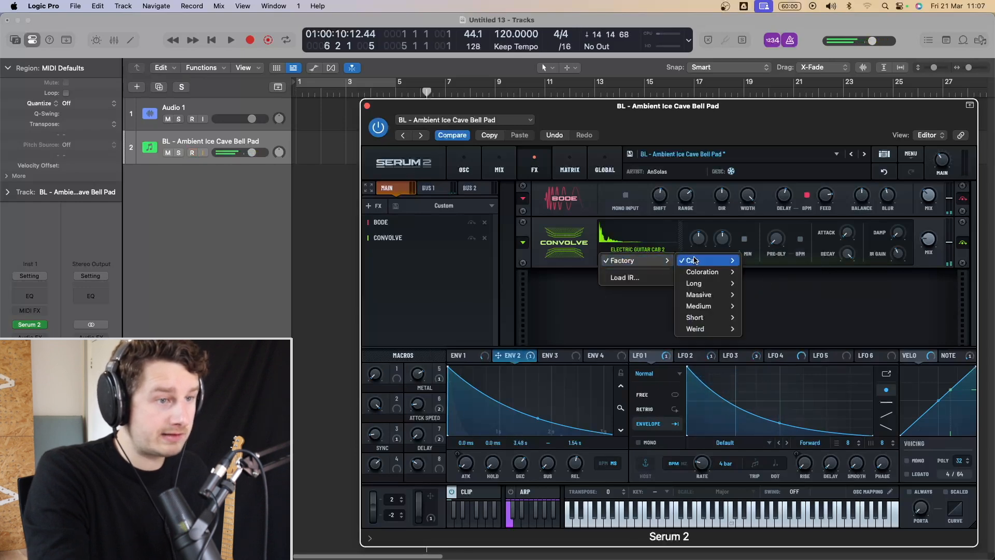
pyautogui.moveTo(705, 261)
pyautogui.click(769, 284)
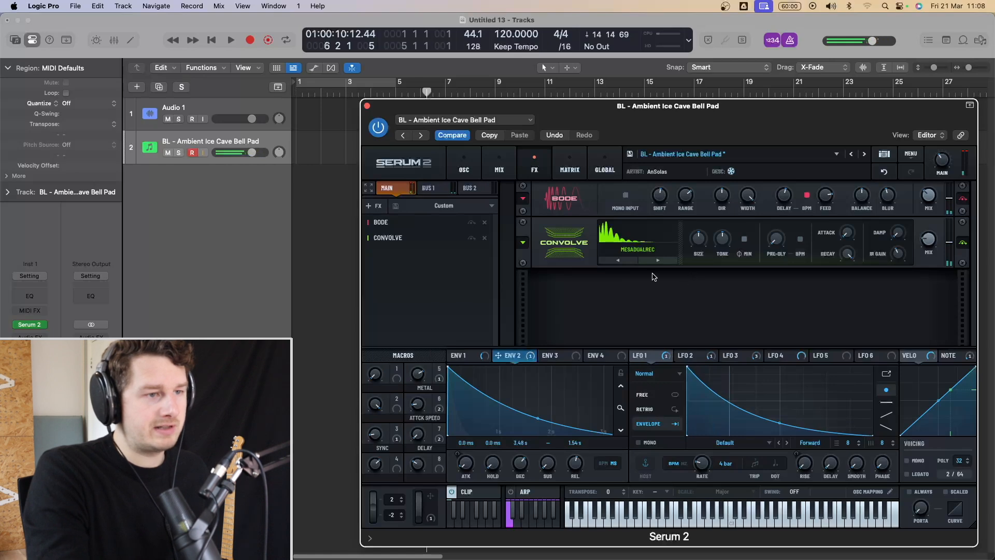
# Step: Set Convolve's impulse response to Pencil, and bypass and re-enable the module to compare the sound
pyautogui.moveTo(701, 224)
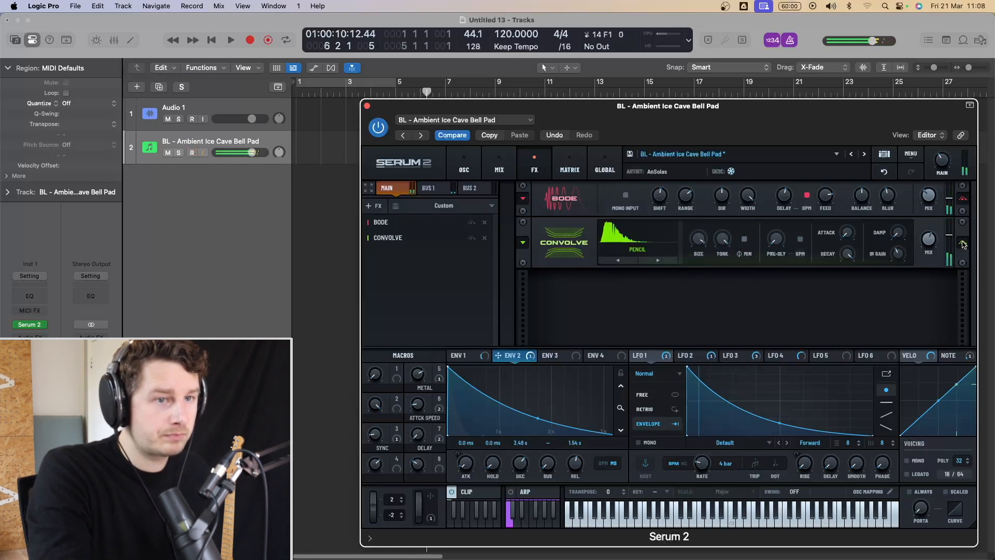
pyautogui.click(963, 244)
pyautogui.click(963, 244)
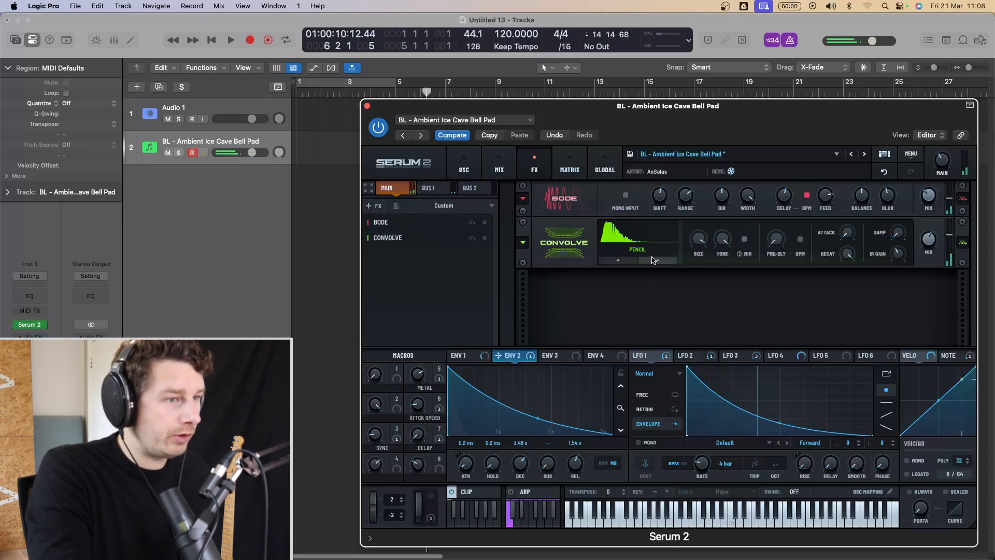
# Step: Browse the factory rack presets without loading one, and add Delay and Reverb modules to the Main rack
pyautogui.click(463, 206)
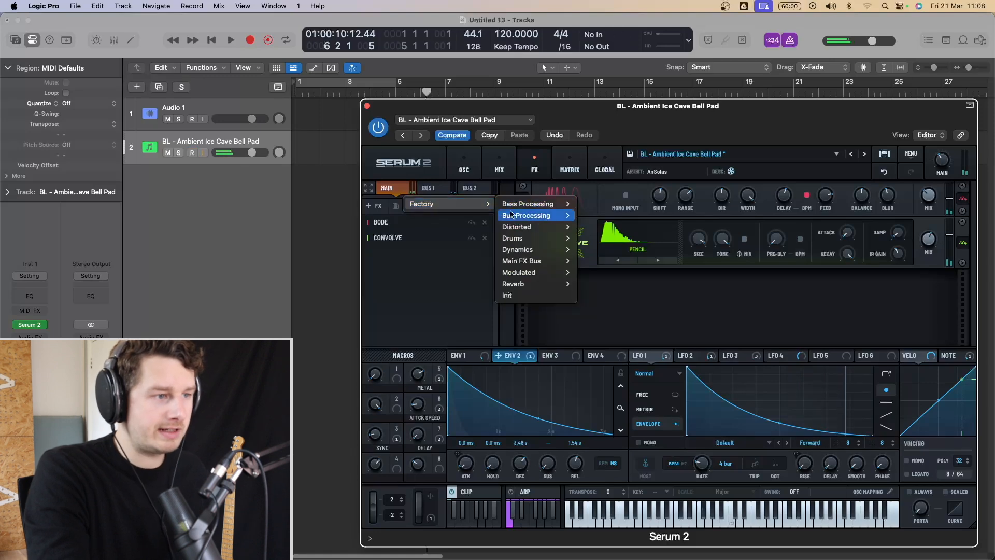
pyautogui.click(444, 277)
pyautogui.click(376, 206)
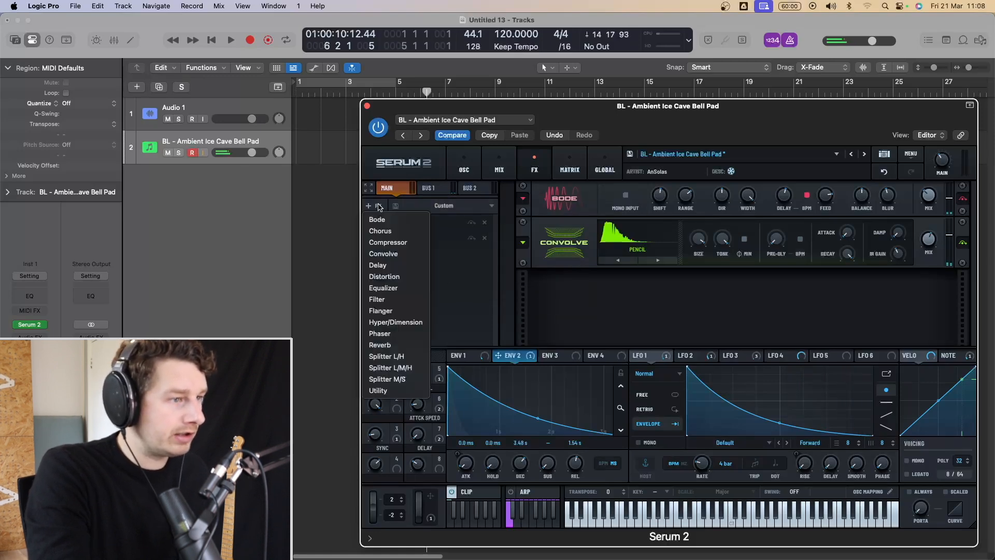
pyautogui.click(381, 265)
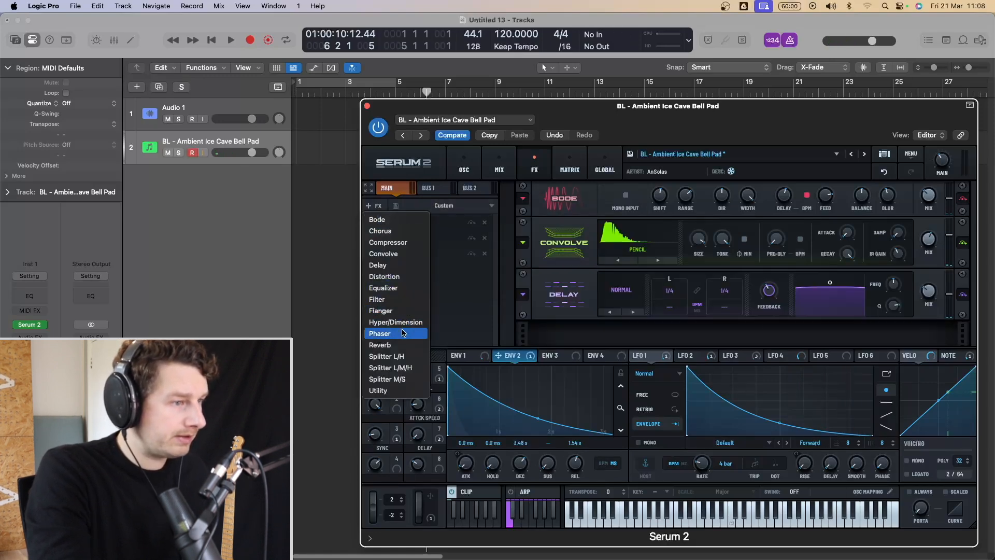
pyautogui.click(399, 346)
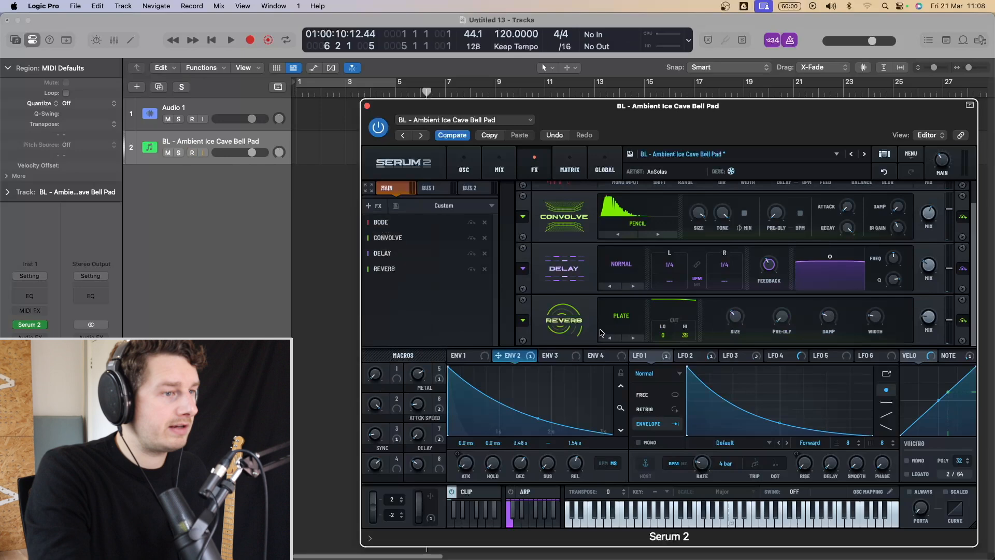
# Step: Set the Reverb type to Vintage, bypass the Delay module and raise the Reverb mix slightly
pyautogui.click(626, 319)
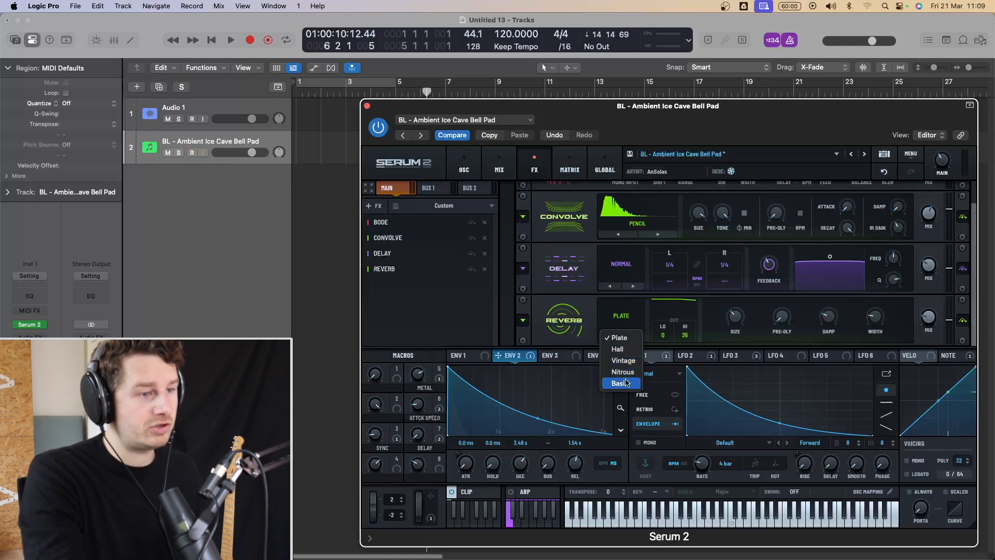
pyautogui.click(623, 360)
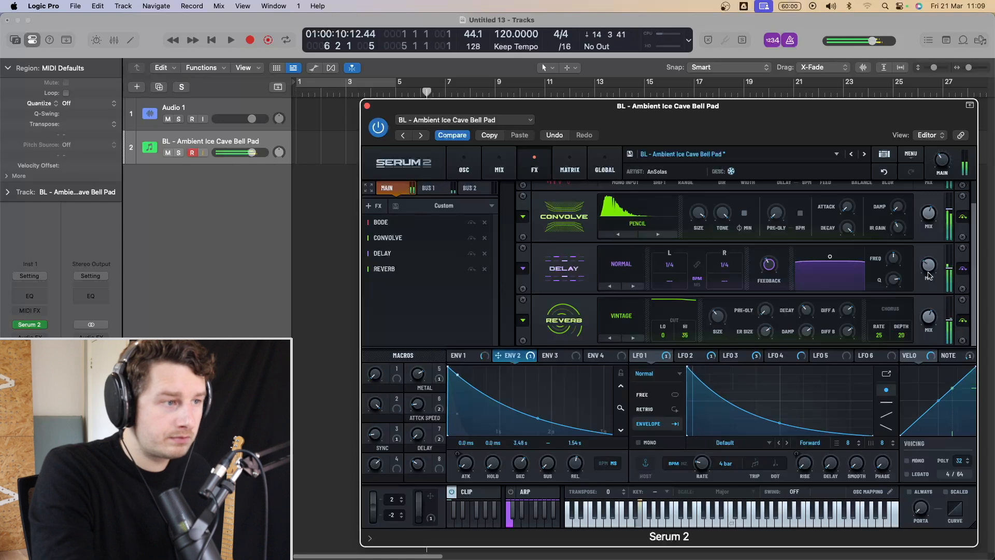
pyautogui.click(963, 270)
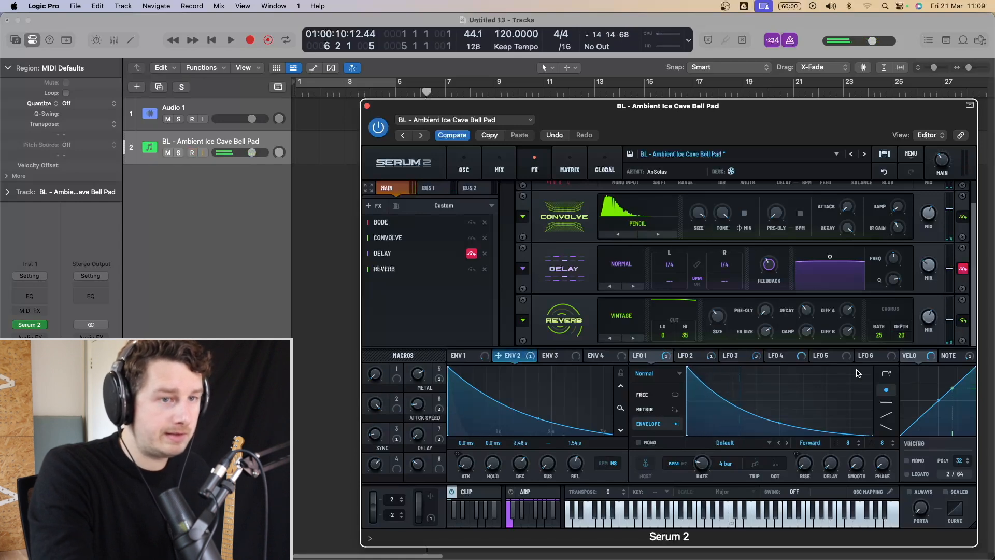
pyautogui.moveTo(927, 316)
pyautogui.mouseDown()
pyautogui.moveTo(931, 295)
pyautogui.moveTo(930, 304)
pyautogui.mouseUp()
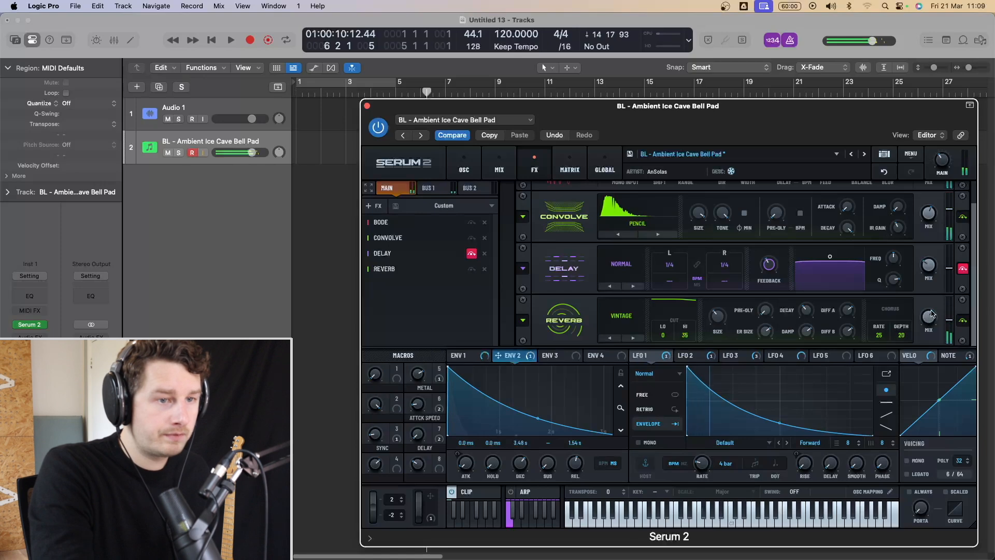
# Step: Switch the Reverb type through Nitrous to Basin and raise its Feedback
pyautogui.click(629, 338)
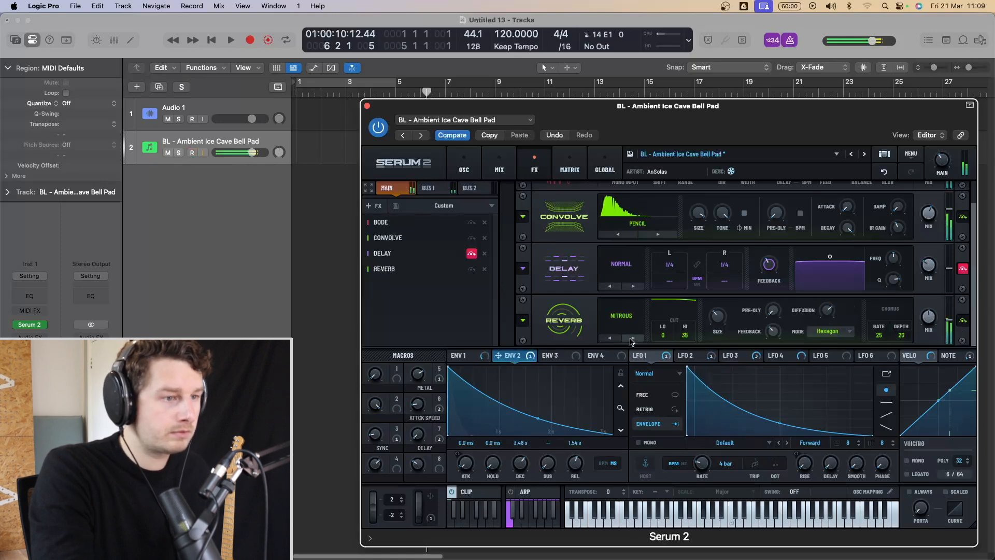
pyautogui.click(632, 339)
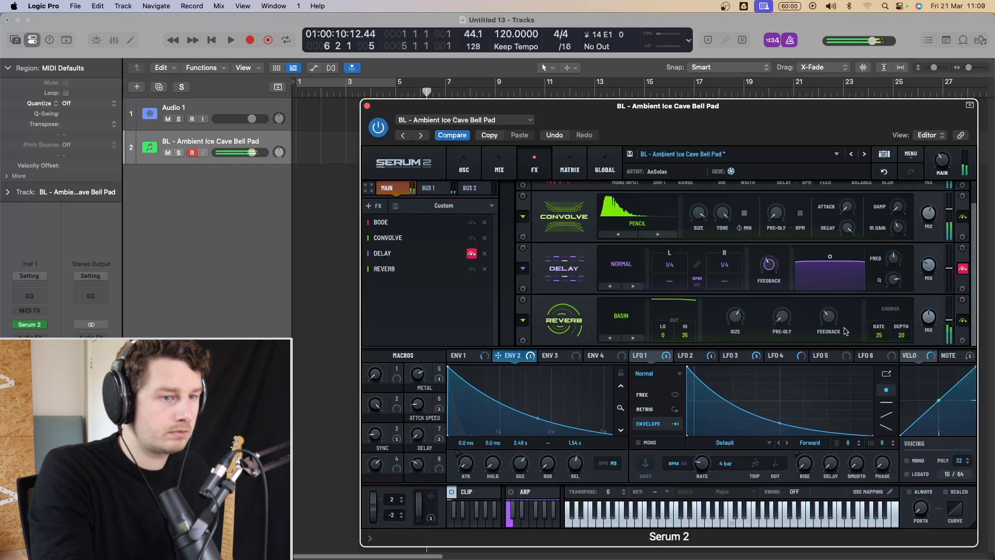
pyautogui.moveTo(829, 317); pyautogui.dragTo(840, 278)
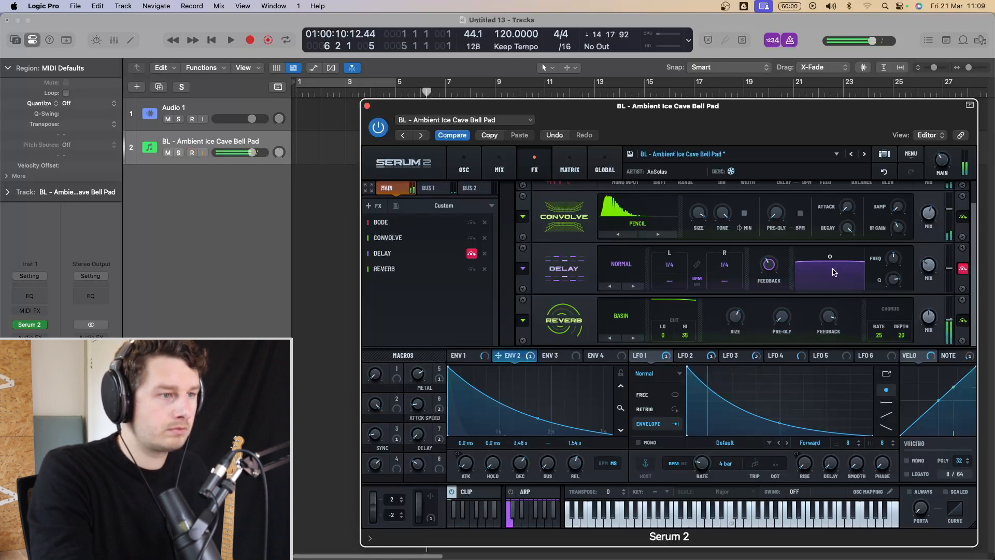
# Step: Set the Reverb type back to Vintage, and change it to Hall
pyautogui.click(625, 324)
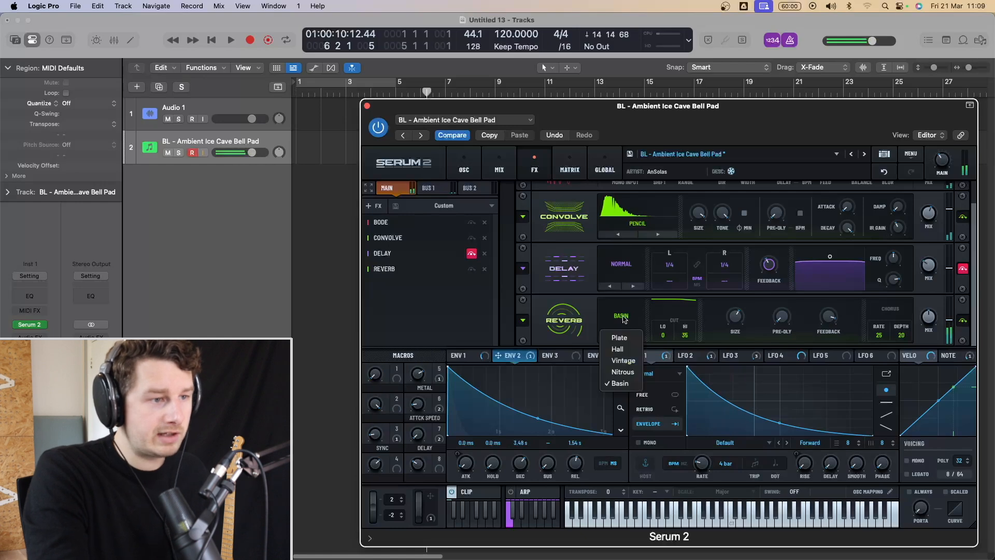
pyautogui.click(629, 359)
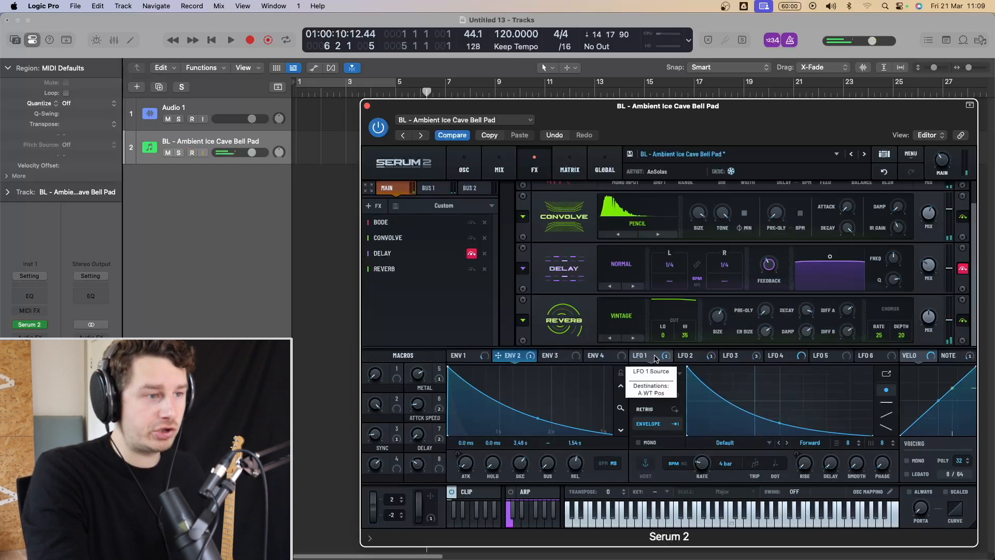
pyautogui.click(621, 338)
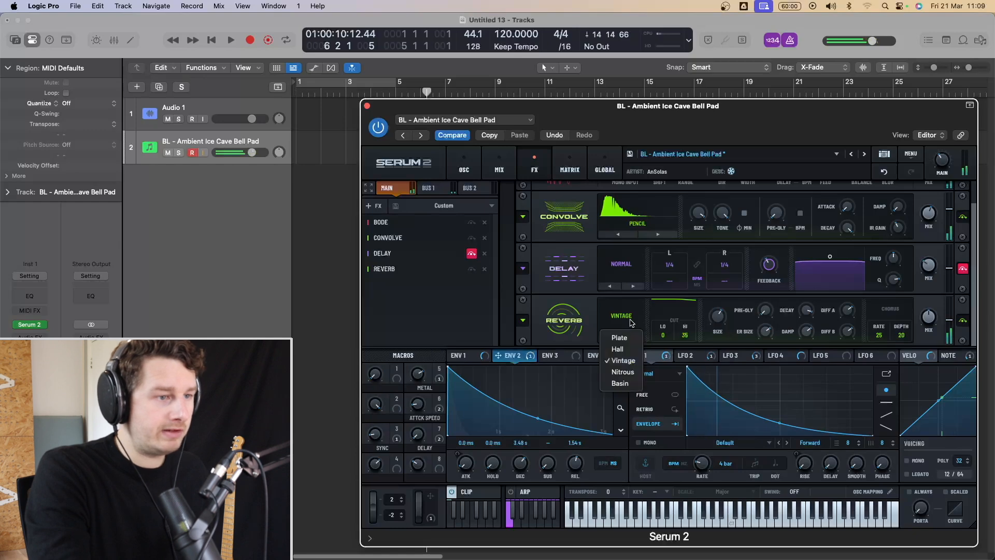
pyautogui.click(617, 349)
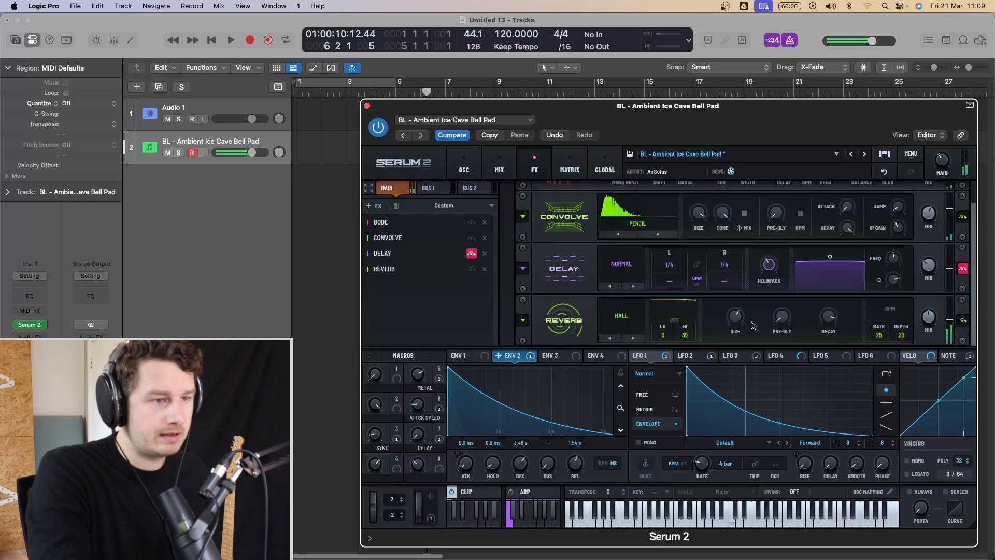
pyautogui.moveTo(744, 335)
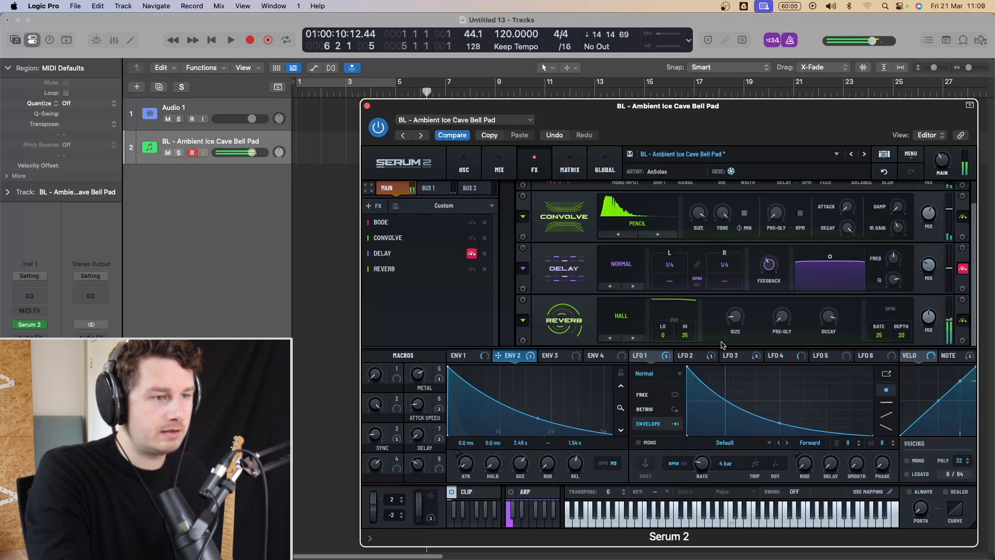
# Step: Switch the Reverb type to Plate and adjust its Size
pyautogui.click(621, 321)
pyautogui.click(621, 338)
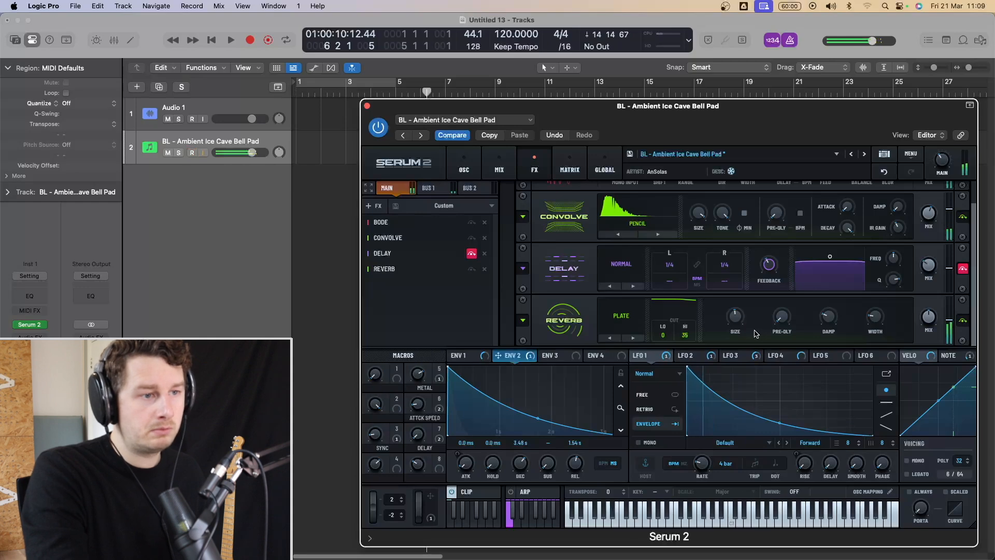
pyautogui.moveTo(736, 322); pyautogui.dragTo(737, 342)
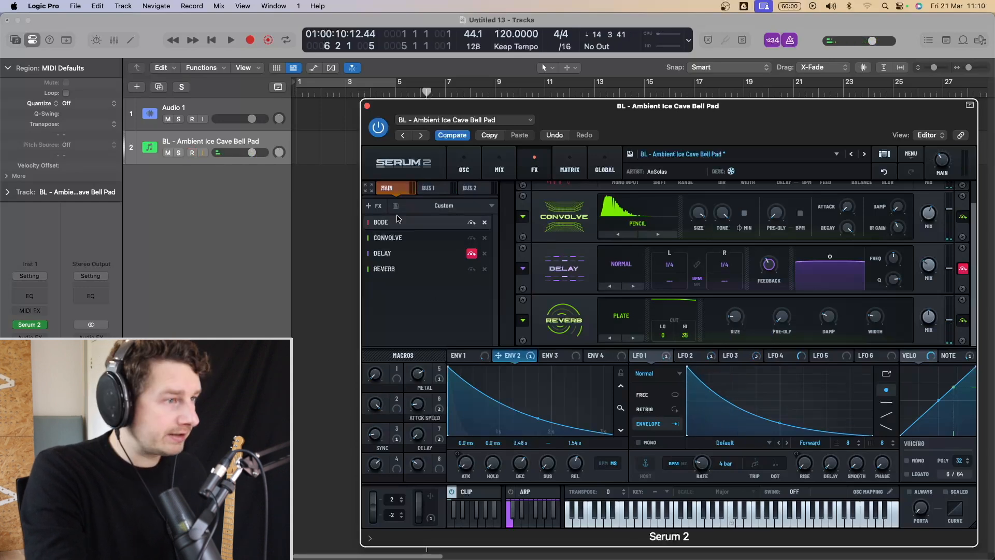
# Step: Add a Utility module to the Main rack and try raising its Width to about 244%
pyautogui.click(374, 205)
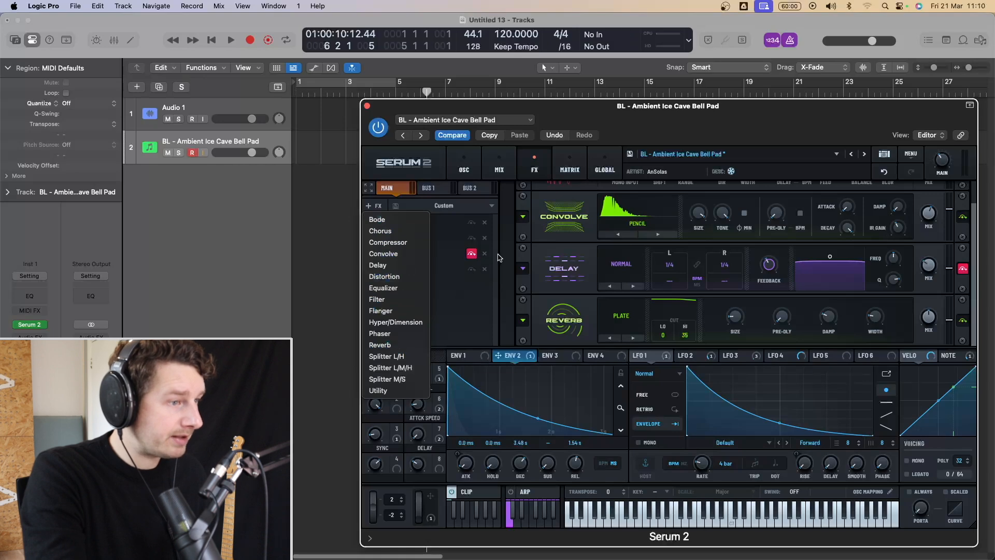
pyautogui.click(381, 390)
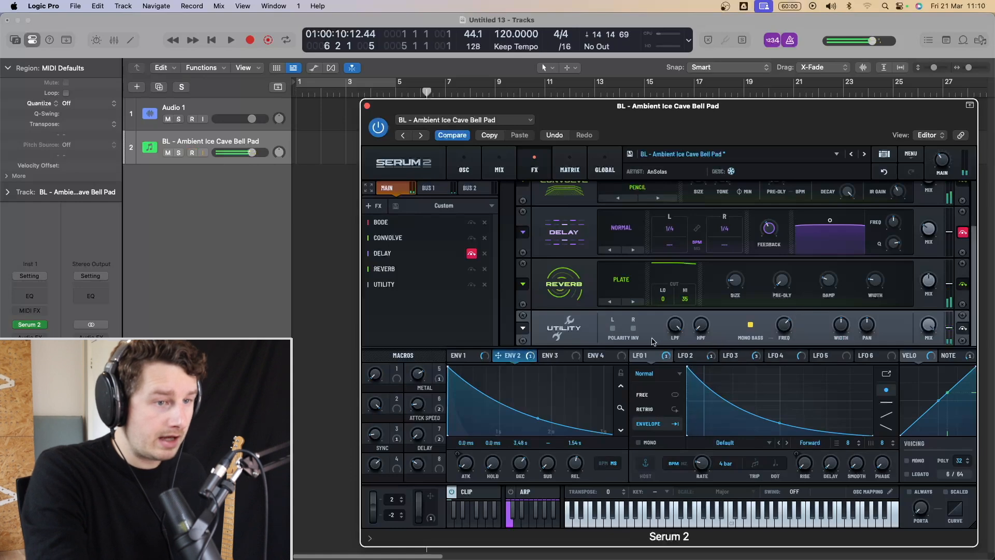
pyautogui.moveTo(850, 337)
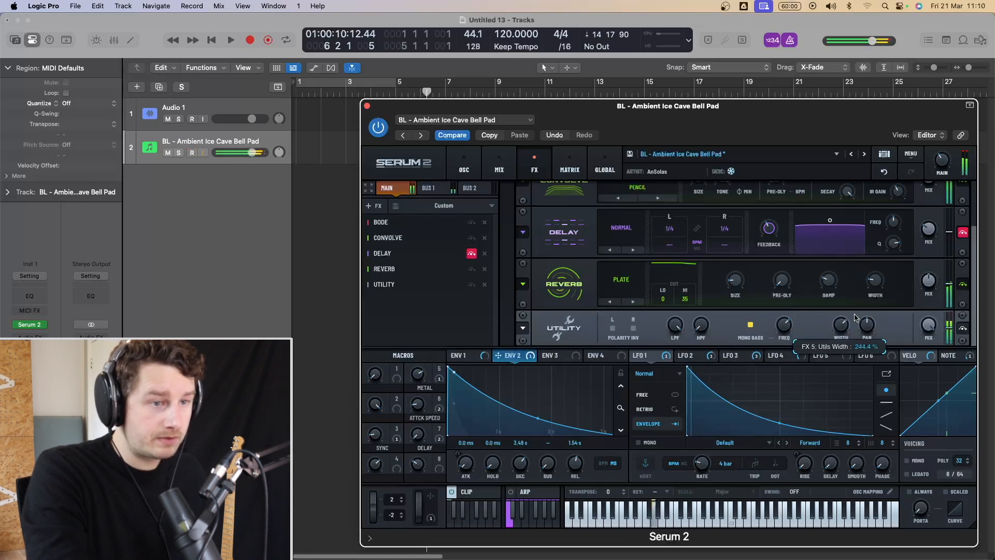
pyautogui.moveTo(851, 340); pyautogui.dragTo(857, 311)
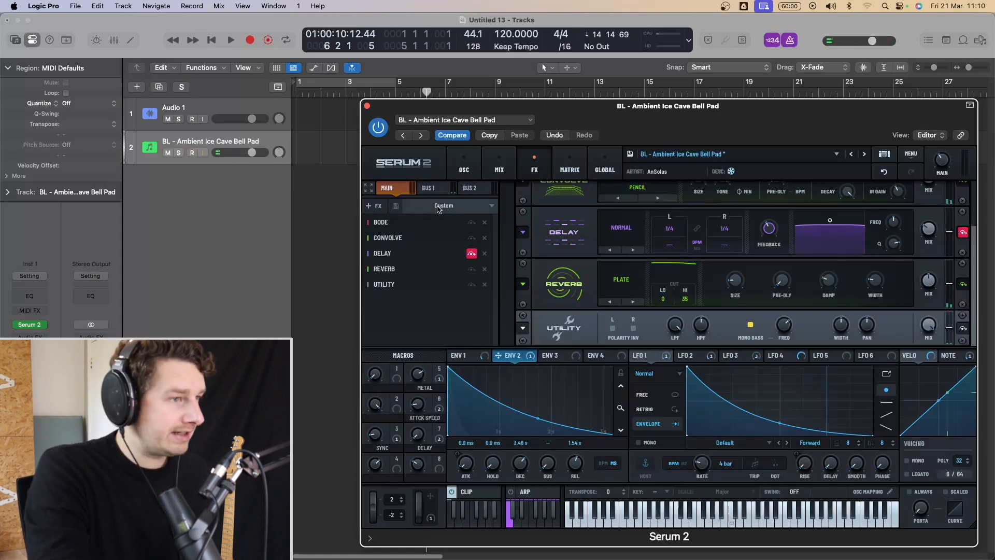
# Step: Add a Splitter L/H module to the Main rack and move the Reverb module below it
pyautogui.click(371, 210)
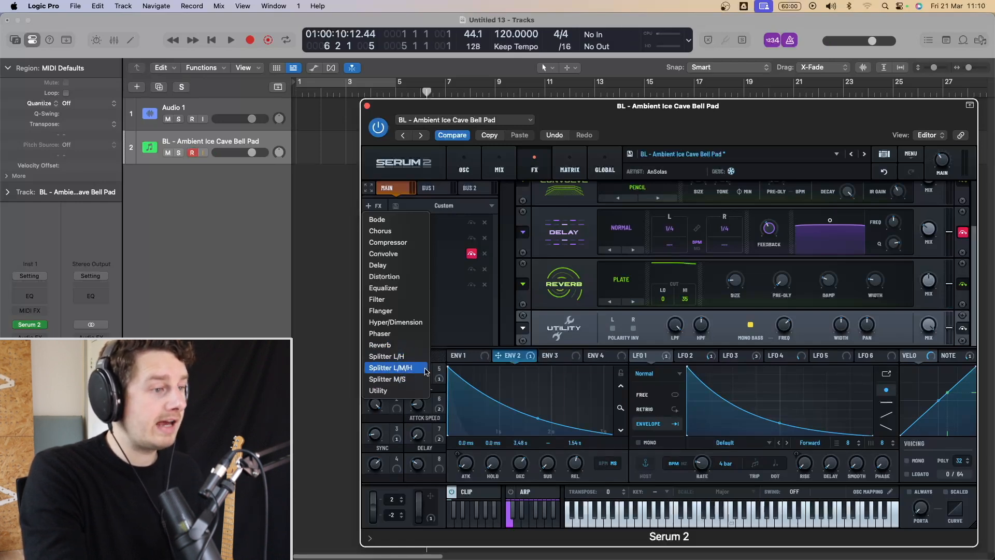
pyautogui.click(386, 356)
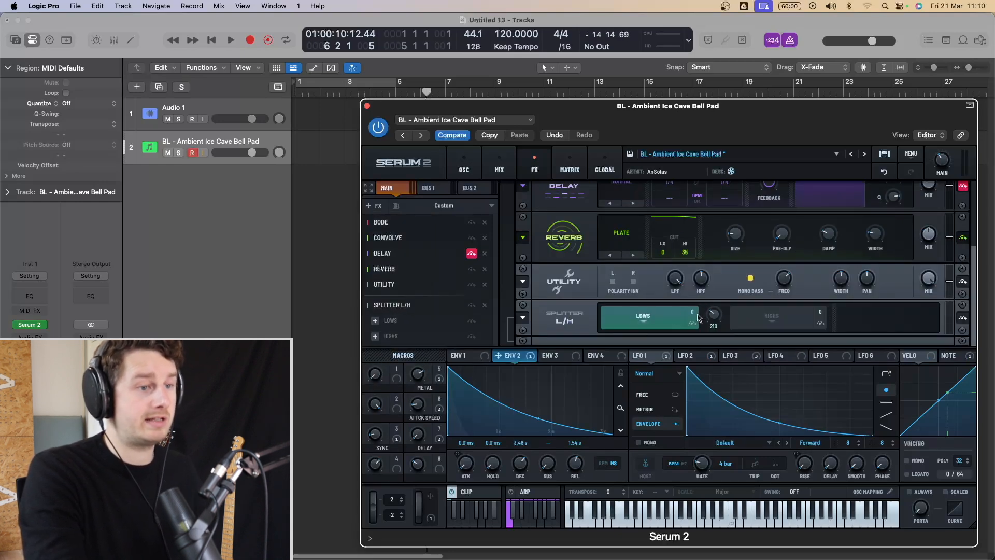
pyautogui.moveTo(384, 269); pyautogui.dragTo(414, 339)
pyautogui.scroll(-1, 404, 334)
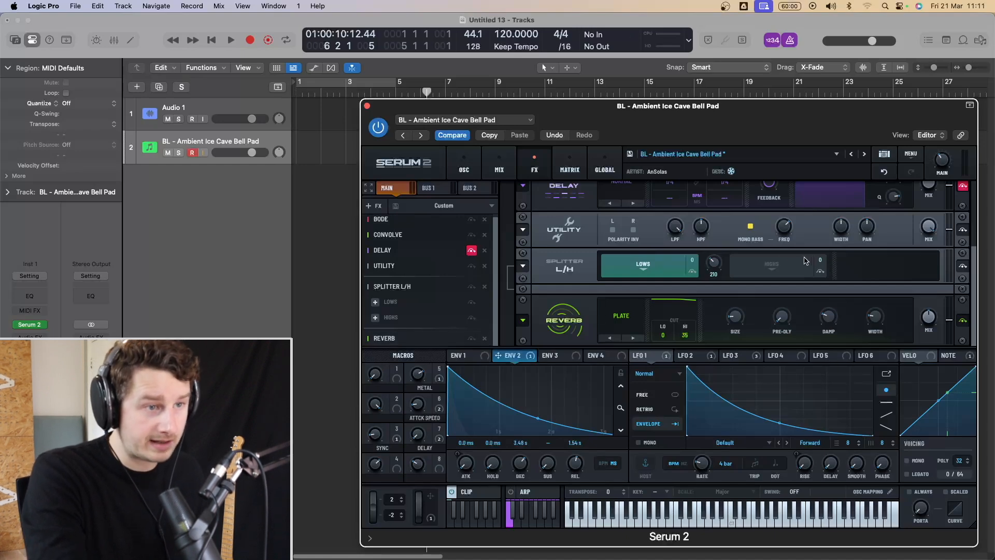
# Step: Move the Reverb into the splitter's Highs band and raise the crossover frequency to 2195
pyautogui.moveTo(714, 264); pyautogui.dragTo(717, 344)
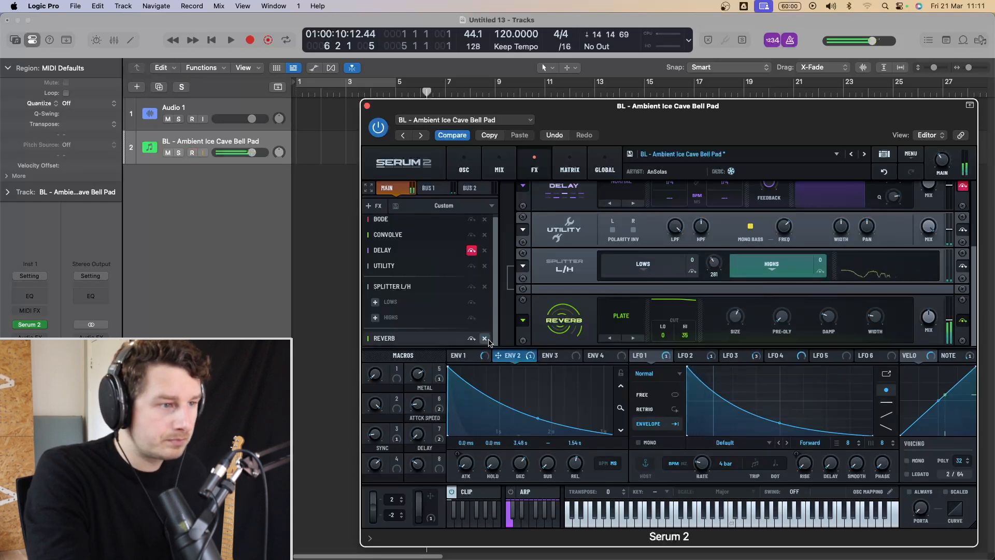
pyautogui.moveTo(414, 338); pyautogui.dragTo(399, 328)
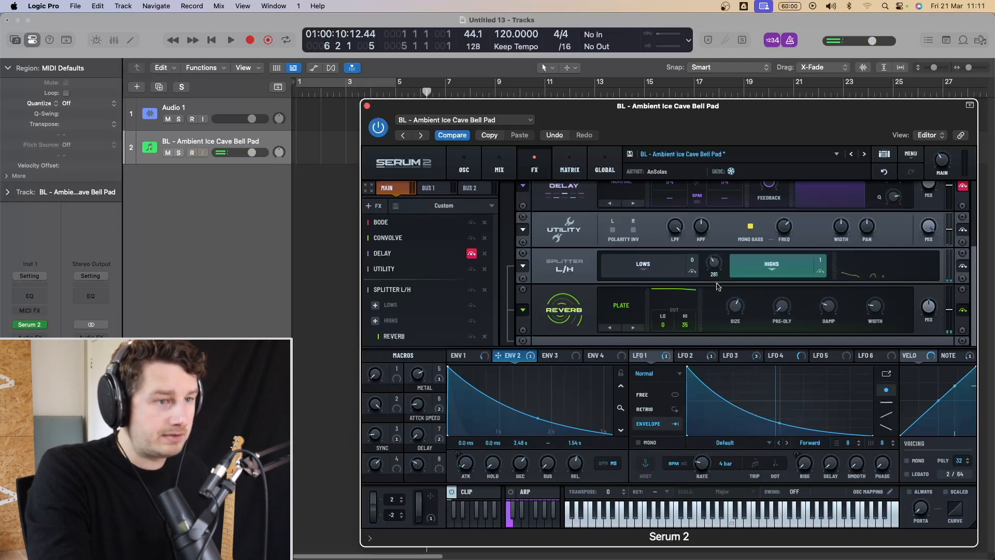
pyautogui.moveTo(715, 267); pyautogui.dragTo(719, 234)
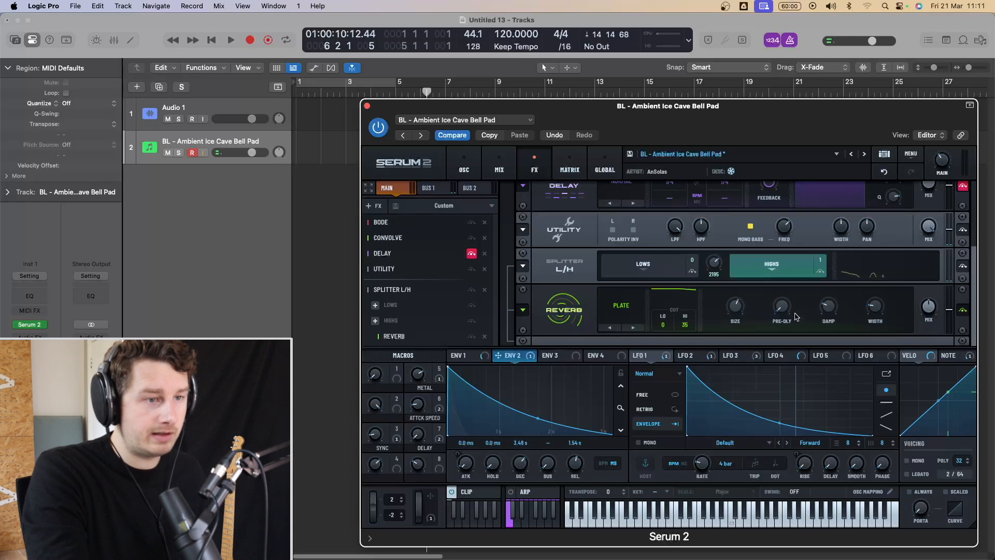
# Step: Raise the Reverb's Size and Mix, and lower the splitter's crossover frequency to 545
pyautogui.moveTo(743, 307); pyautogui.dragTo(746, 279)
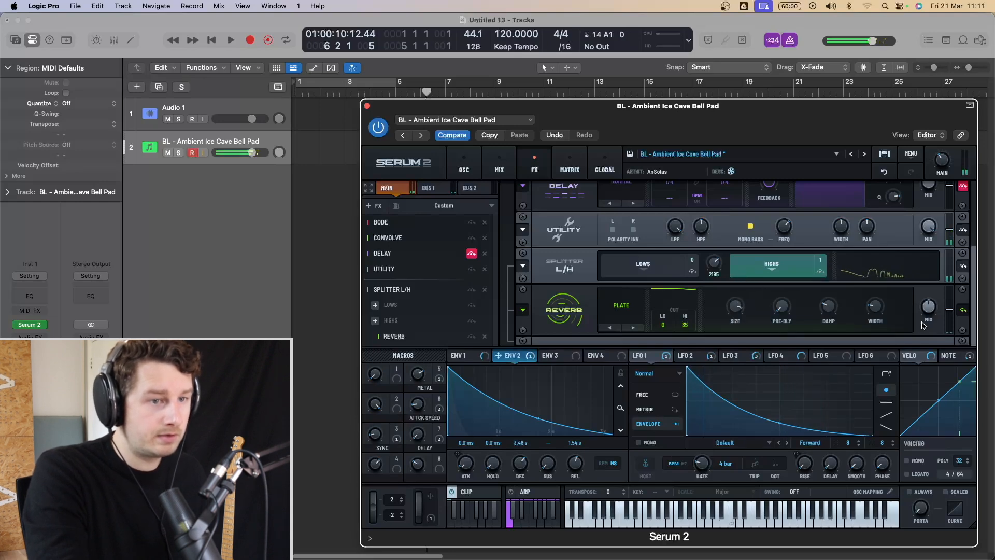
pyautogui.moveTo(928, 310); pyautogui.dragTo(952, 291)
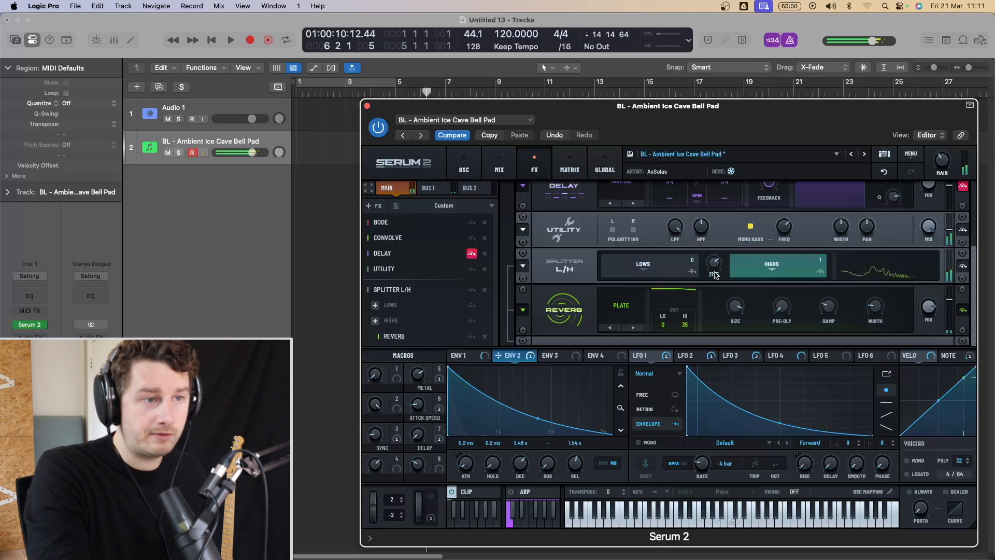
pyautogui.moveTo(714, 263); pyautogui.dragTo(713, 283)
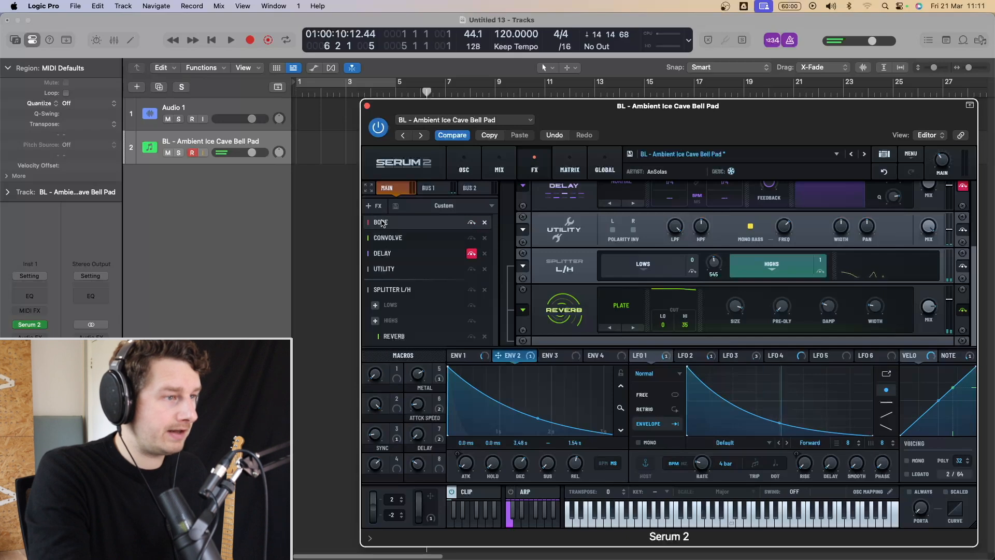
# Step: Move the Bode module into the splitter's Lows band and display that band's effect chain
pyautogui.moveTo(381, 223); pyautogui.dragTo(411, 309)
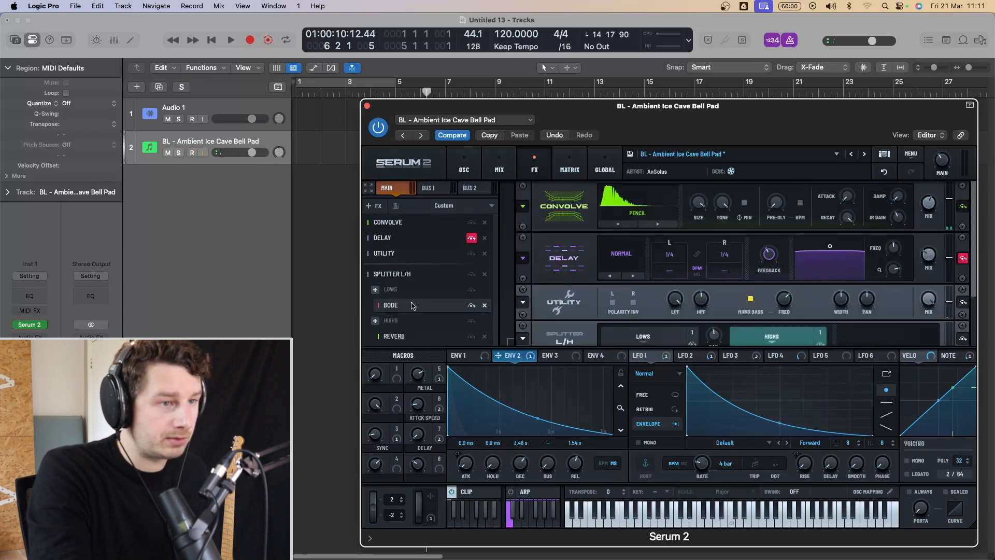
pyautogui.scroll(-2, 666, 301)
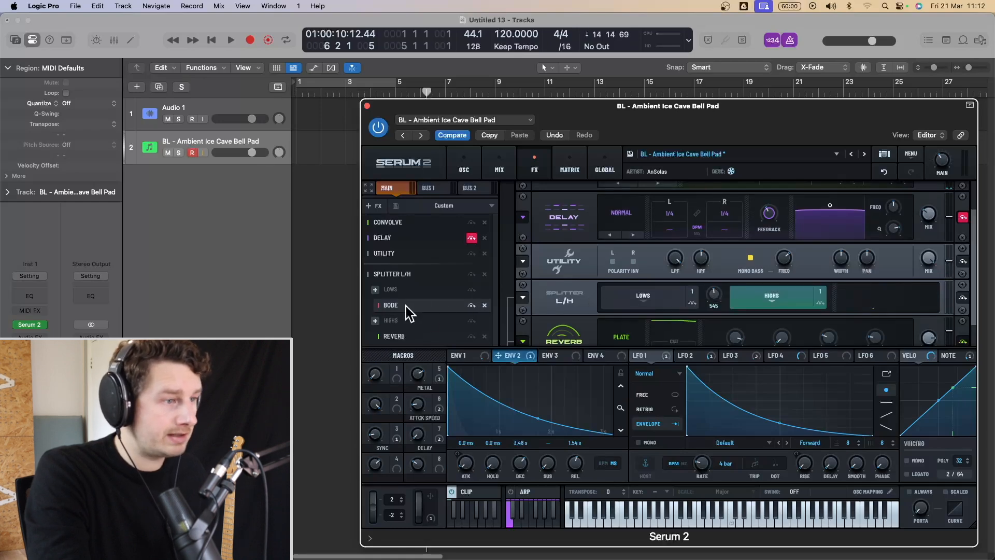
pyautogui.scroll(2, 747, 258)
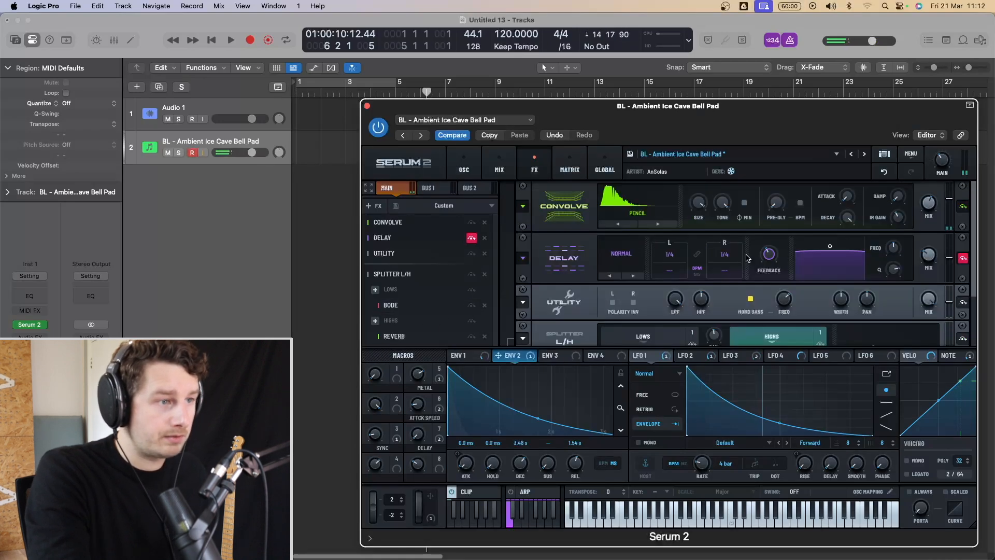
pyautogui.click(412, 306)
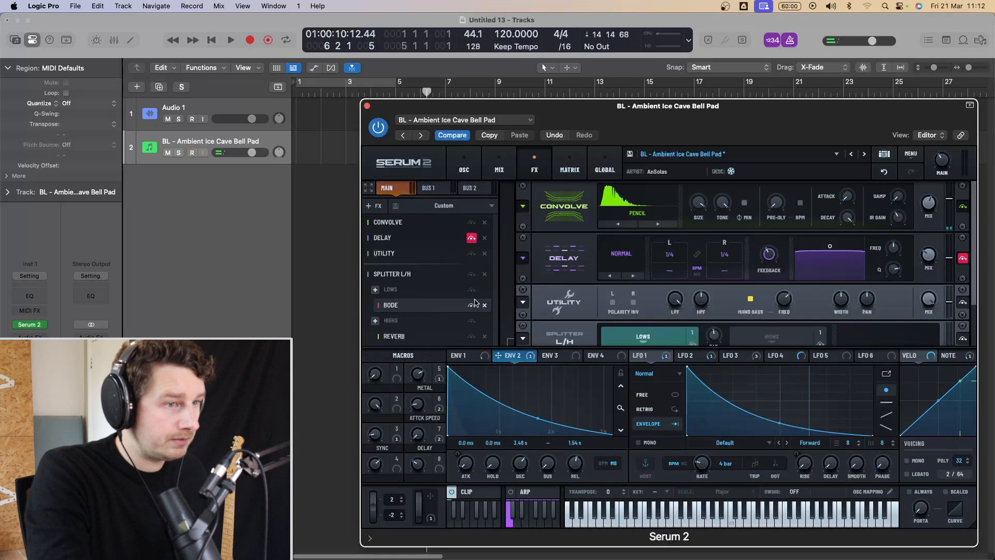
pyautogui.scroll(-3, 739, 337)
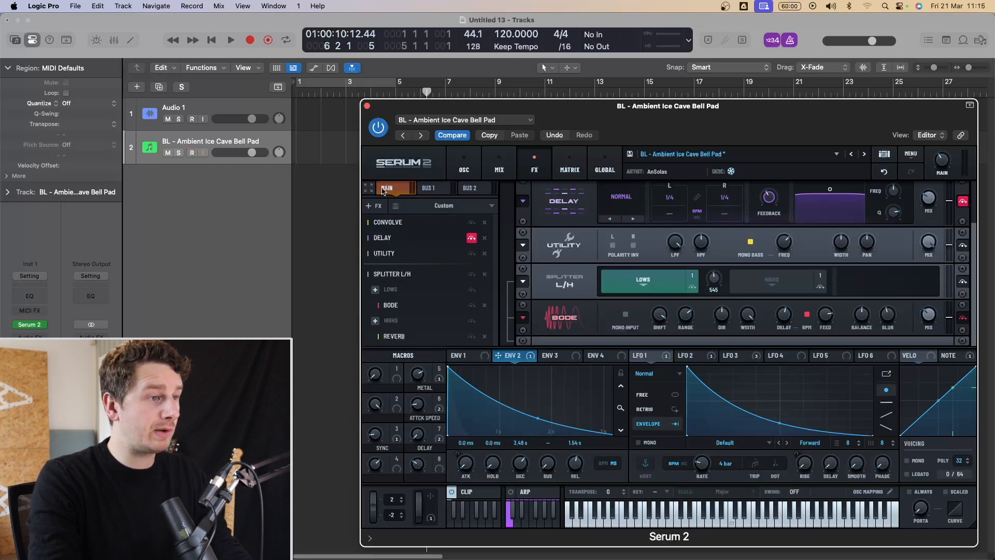
# Step: Load the factory Reverb rack preset Big Retro Mod Verb on Bus 1
pyautogui.click(426, 189)
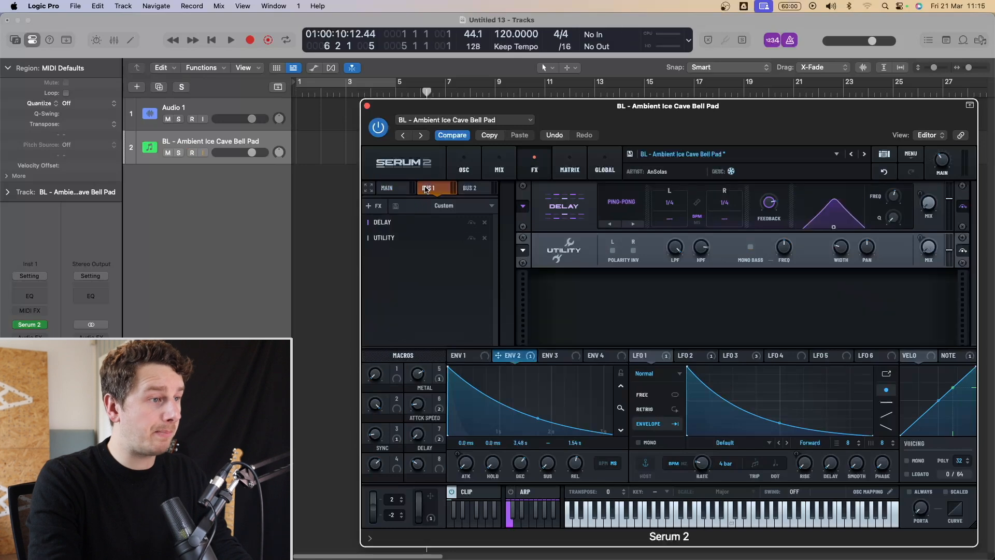
pyautogui.click(438, 207)
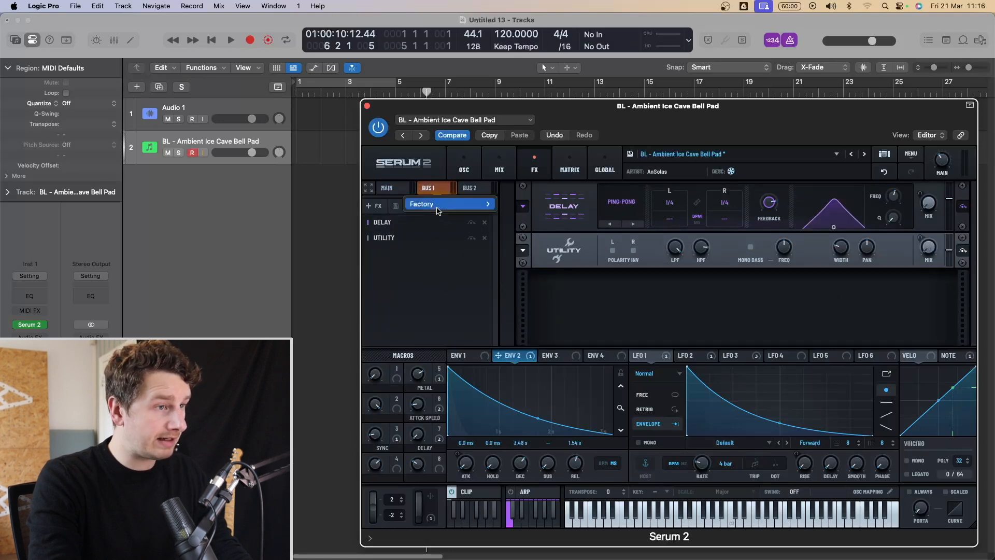
pyautogui.moveTo(438, 210)
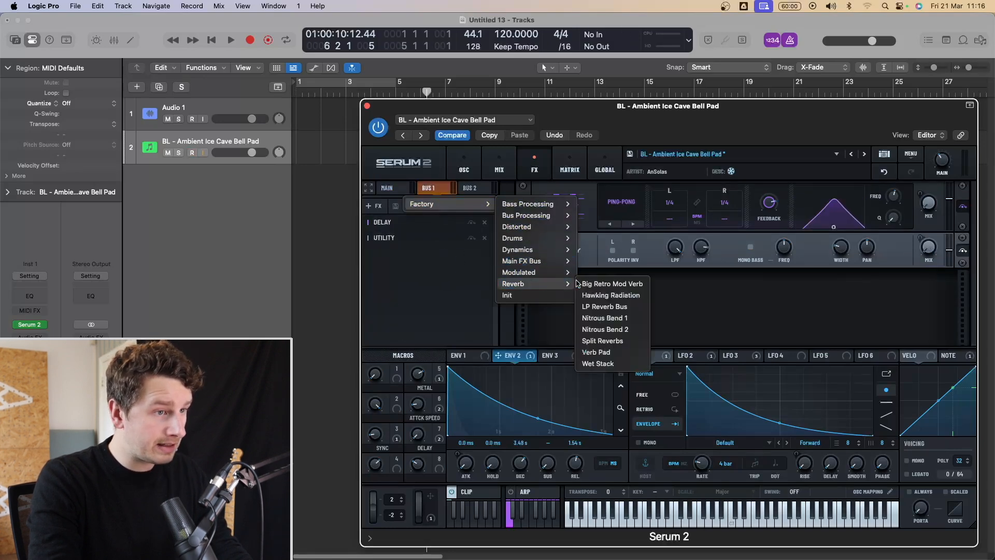
pyautogui.click(595, 285)
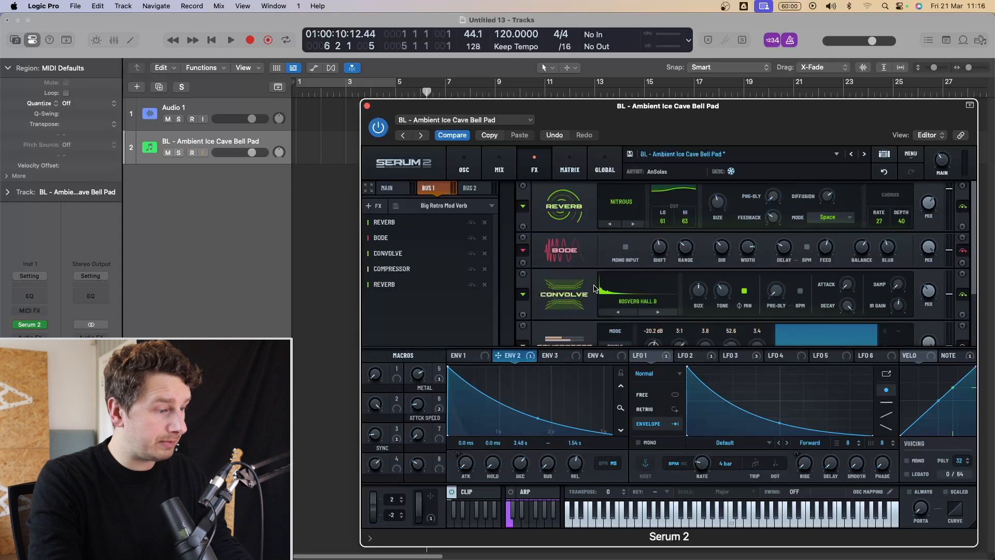
# Step: Lower the Bus 1 level in the mixer and bypass all active effect modules on the Main channel
pyautogui.click(499, 165)
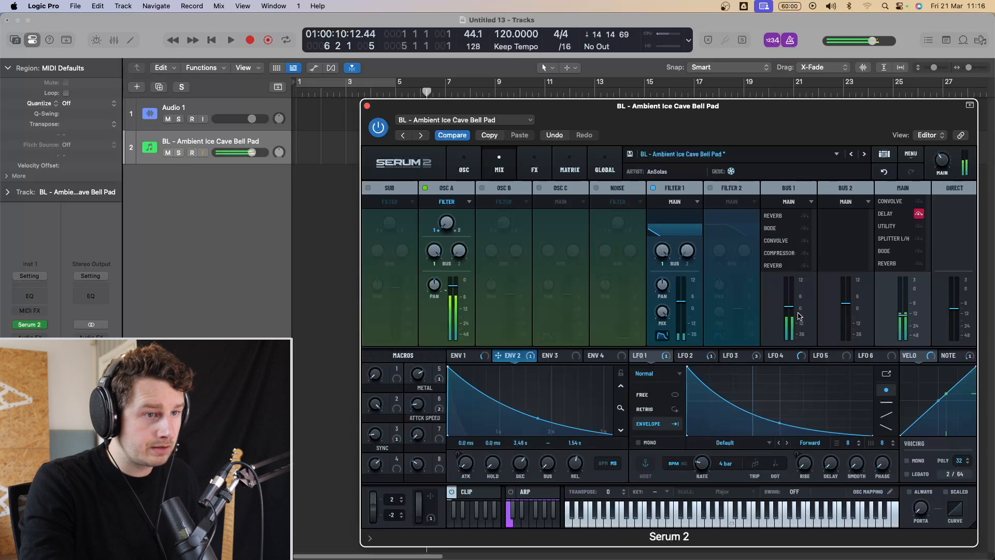
pyautogui.moveTo(789, 309); pyautogui.dragTo(791, 317)
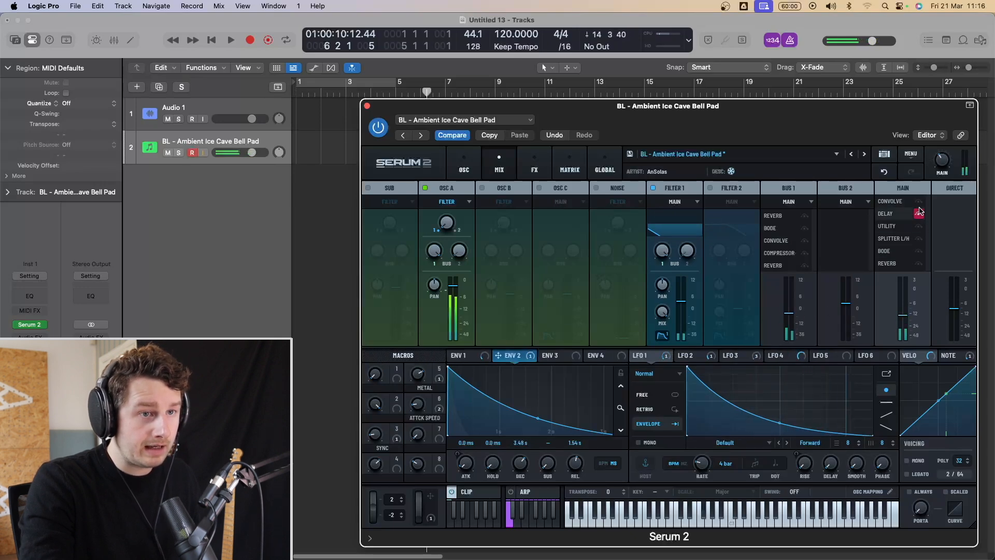
pyautogui.click(919, 226)
pyautogui.click(919, 238)
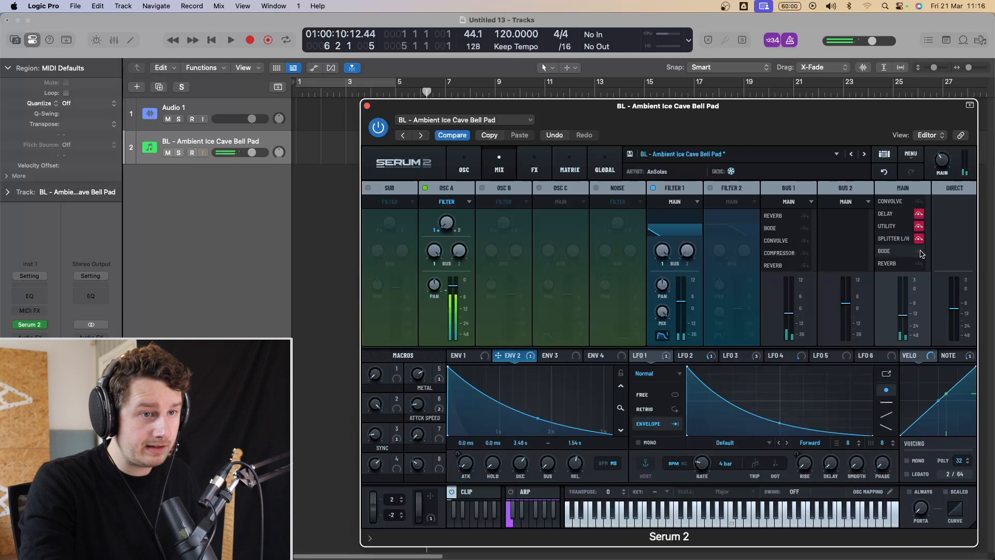
pyautogui.click(920, 252)
pyautogui.click(919, 264)
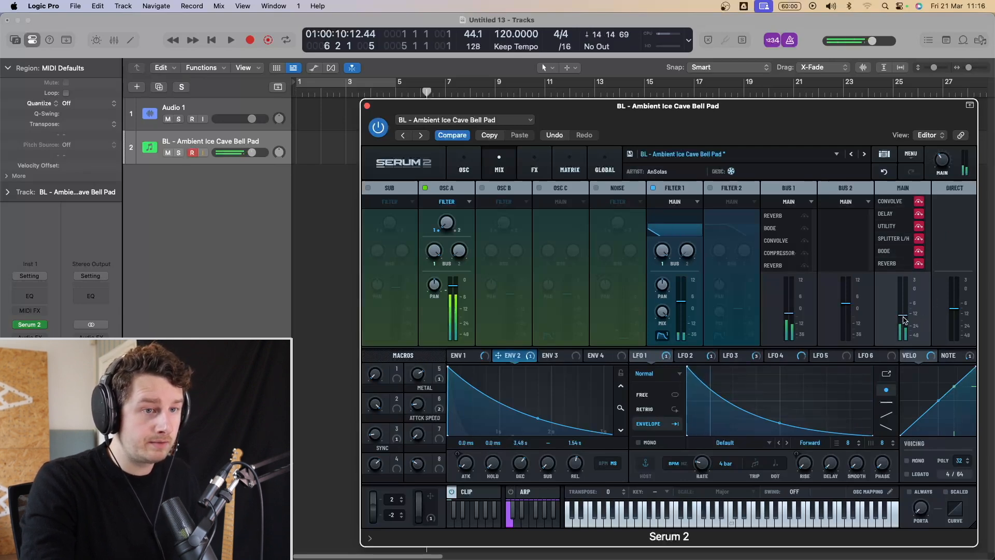
# Step: Rebalance the Main and Bus 1 levels, trying Bus 1 at 57% (2.3 dB)
pyautogui.moveTo(903, 317); pyautogui.dragTo(906, 306)
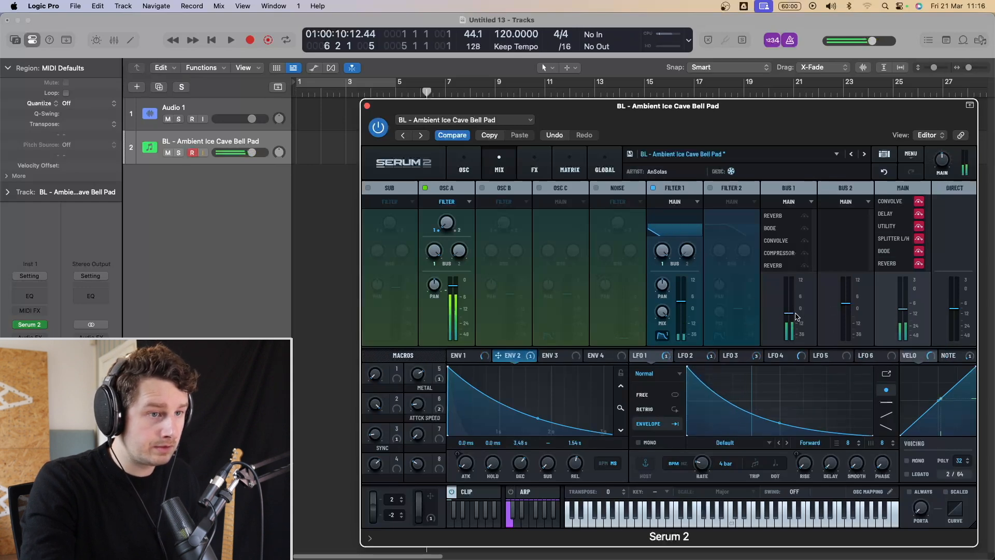
pyautogui.moveTo(797, 317); pyautogui.dragTo(793, 303)
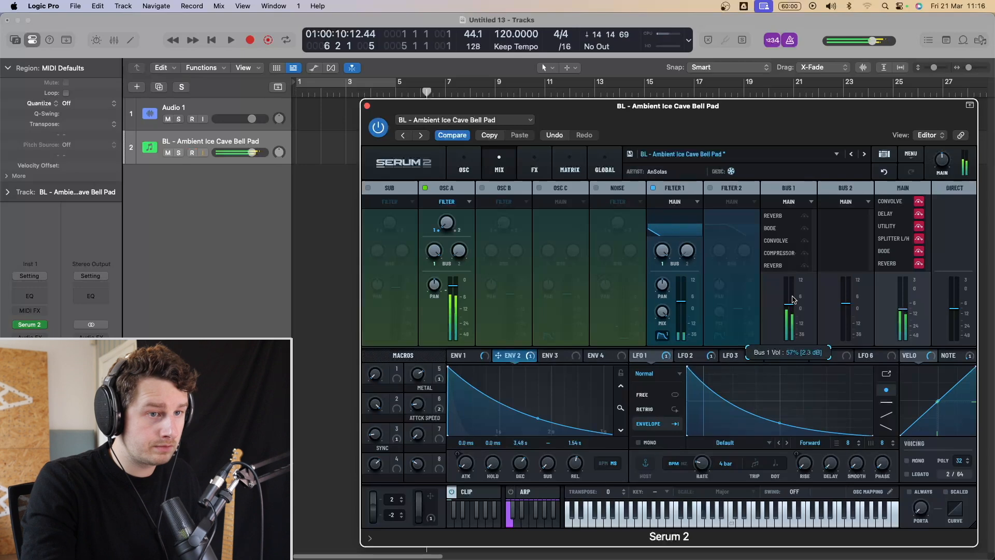
pyautogui.moveTo(911, 311); pyautogui.dragTo(908, 315)
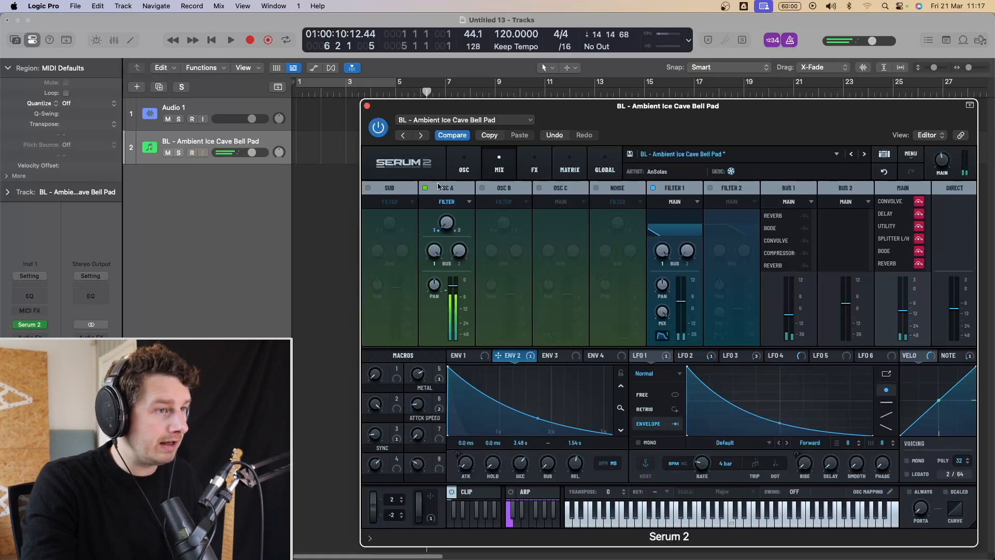
# Step: Load the factory Distorted rack preset Dirty Lows on Bus 2
pyautogui.click(535, 163)
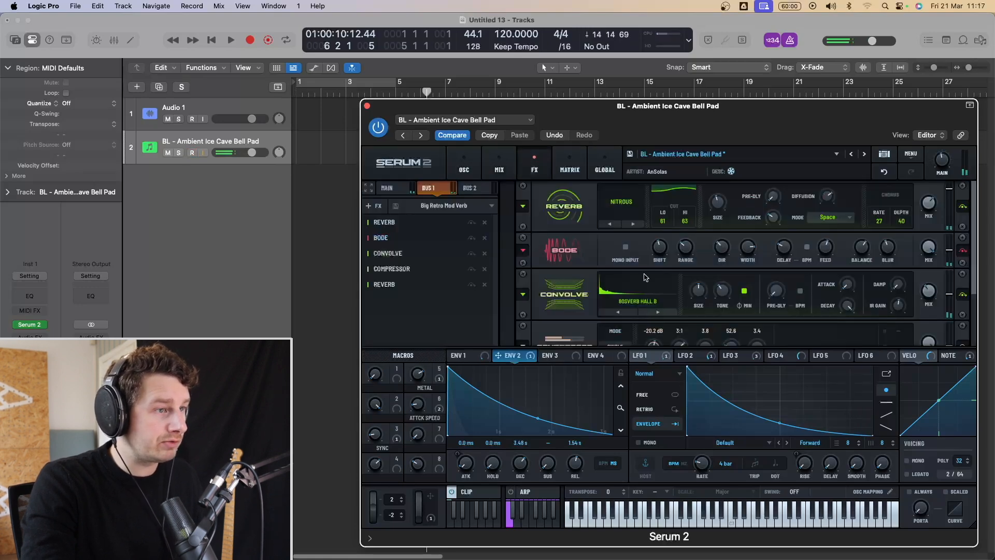
pyautogui.click(471, 188)
pyautogui.click(425, 207)
pyautogui.moveTo(465, 210)
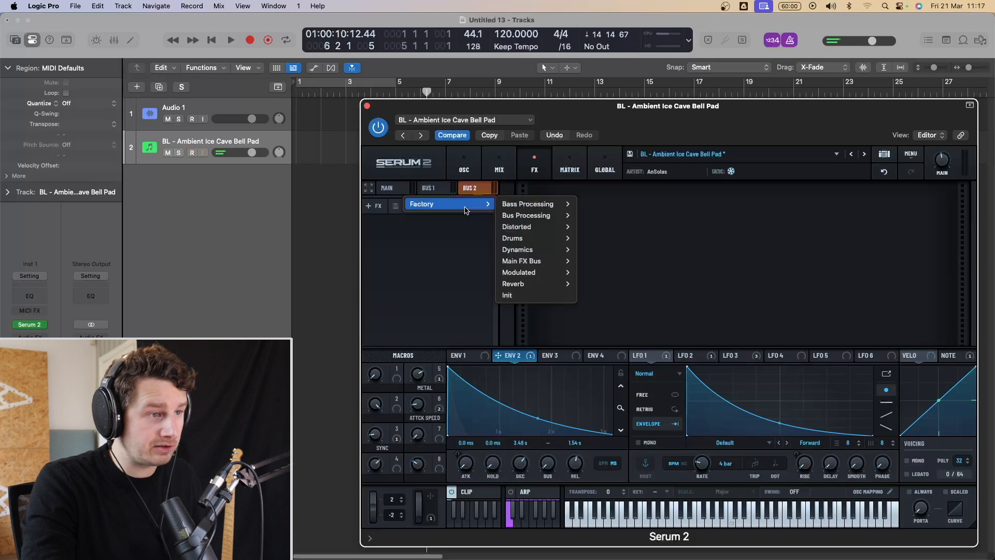
pyautogui.moveTo(539, 230)
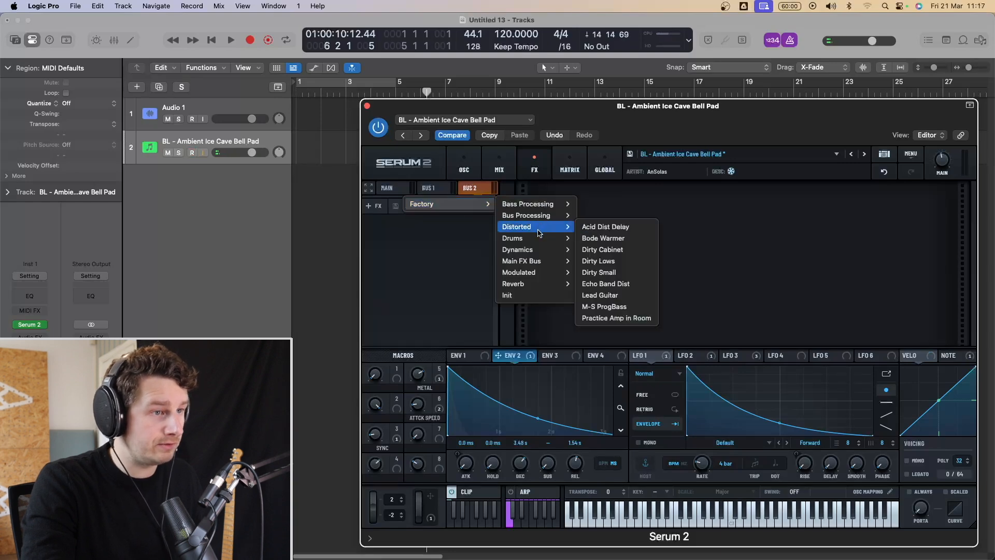
pyautogui.click(609, 263)
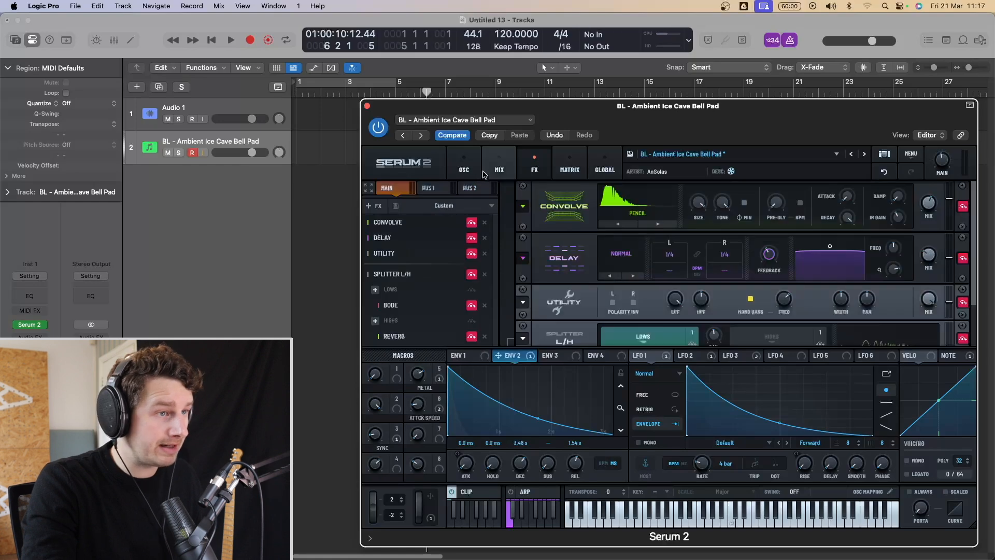
# Step: Raise Osc A's send to Bus 2 in the mixer and lower the Main level to 42% (-12.1 dB)
pyautogui.click(506, 162)
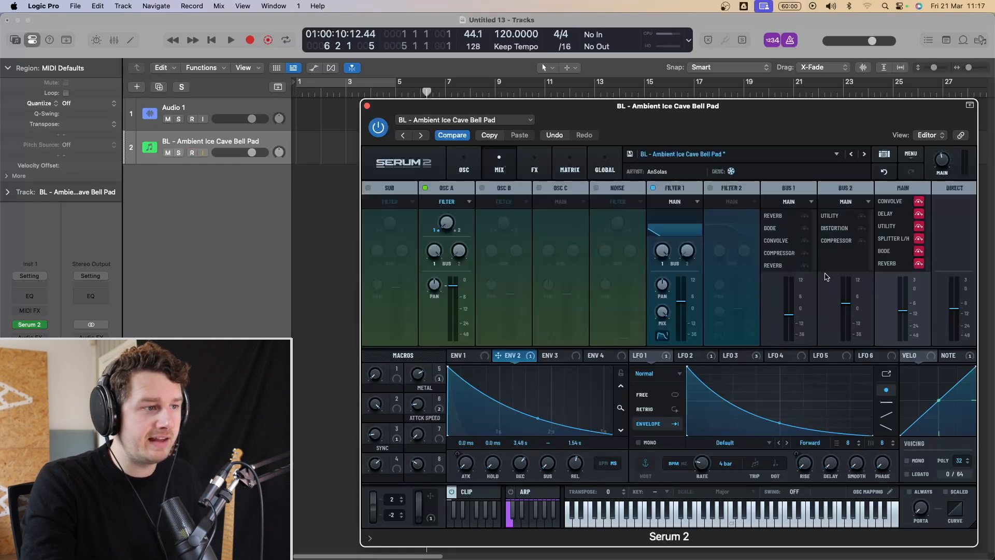
pyautogui.moveTo(456, 251)
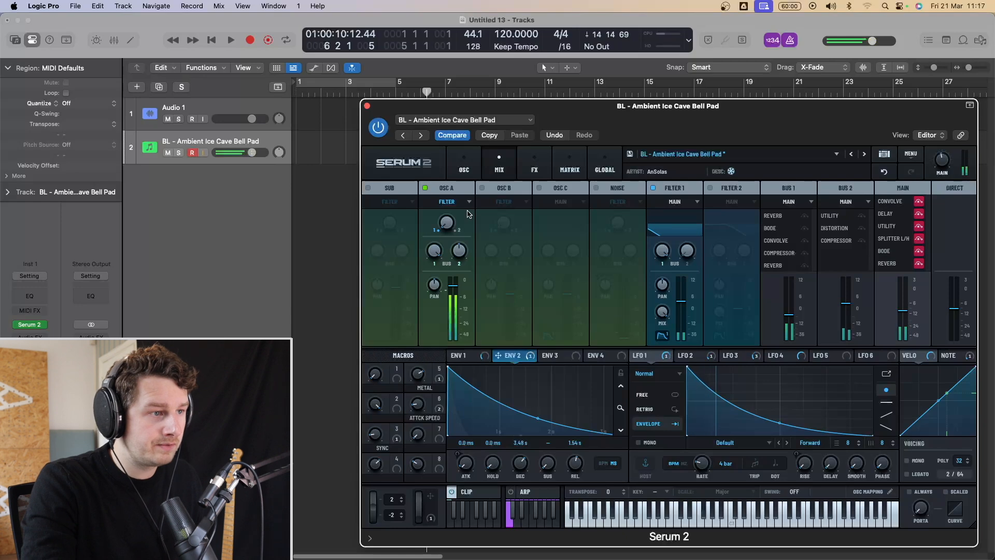
pyautogui.moveTo(460, 253); pyautogui.dragTo(475, 232)
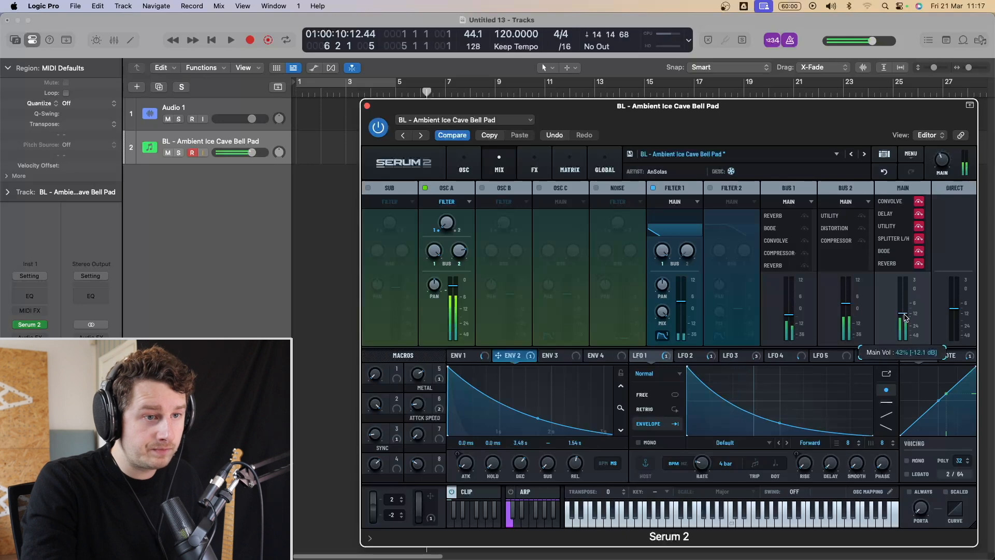
pyautogui.press('Return')
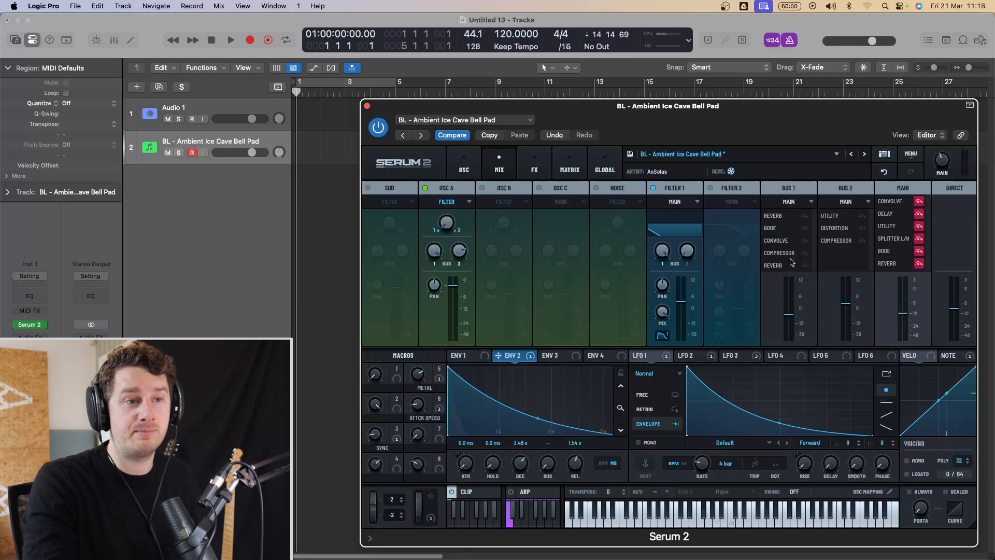
# Step: Review the modulation matrix routings and bypass the Env 2 to Filter 1 Freq routing
pyautogui.click(570, 164)
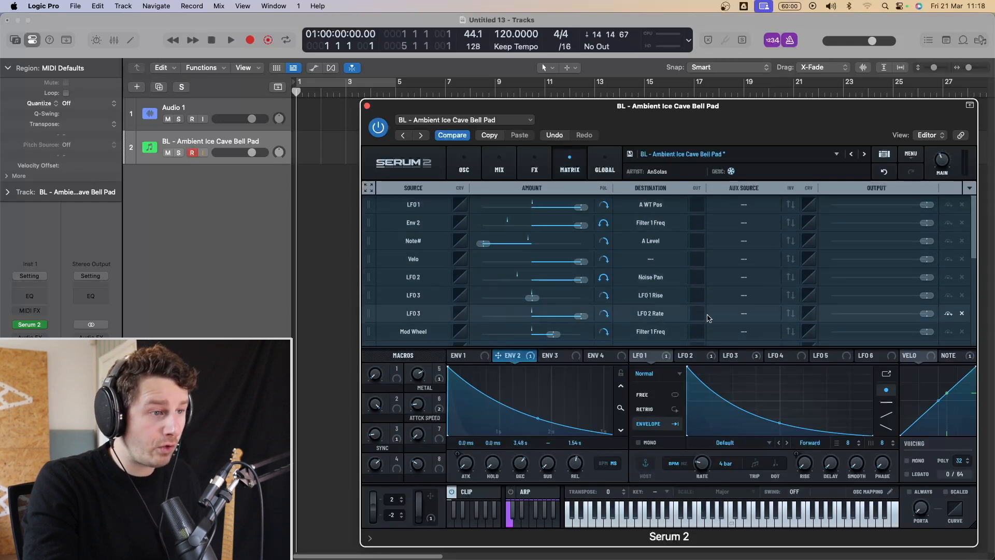
pyautogui.scroll(-10, 709, 316)
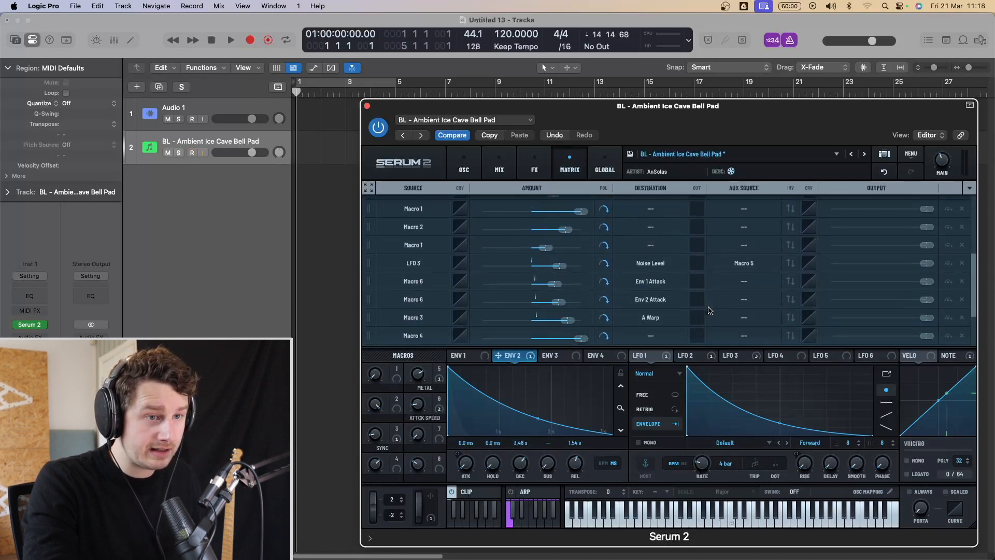
pyautogui.scroll(10, 710, 310)
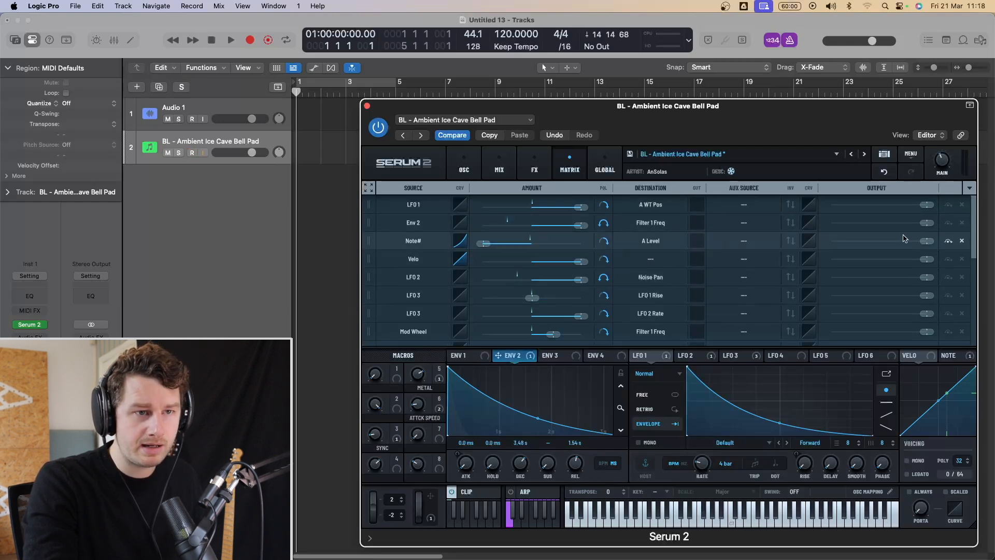
pyautogui.click(948, 223)
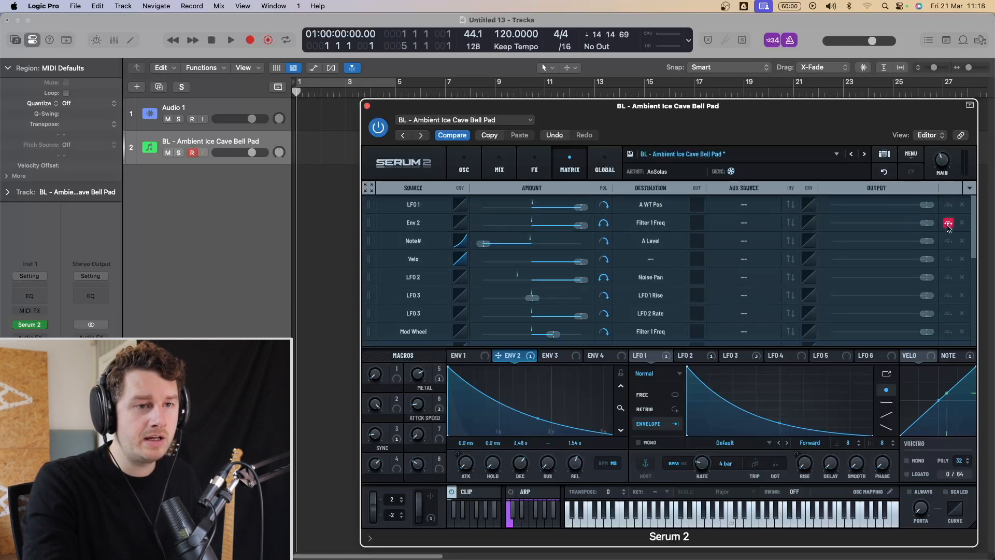
# Step: Examine the global voice control sequence lanes for detune, cutoff, envelopes and pan
pyautogui.click(603, 167)
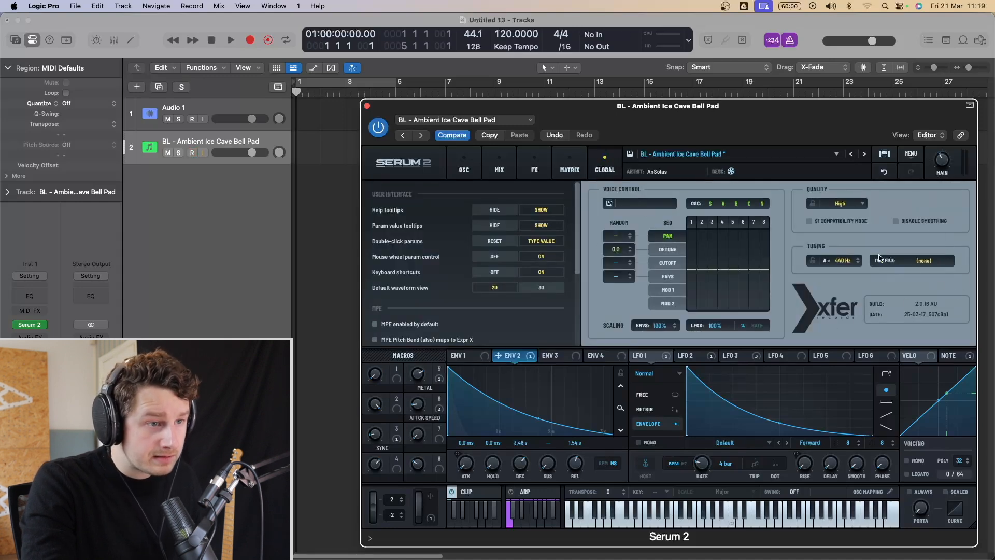
pyautogui.click(668, 250)
pyautogui.click(671, 263)
pyautogui.click(669, 276)
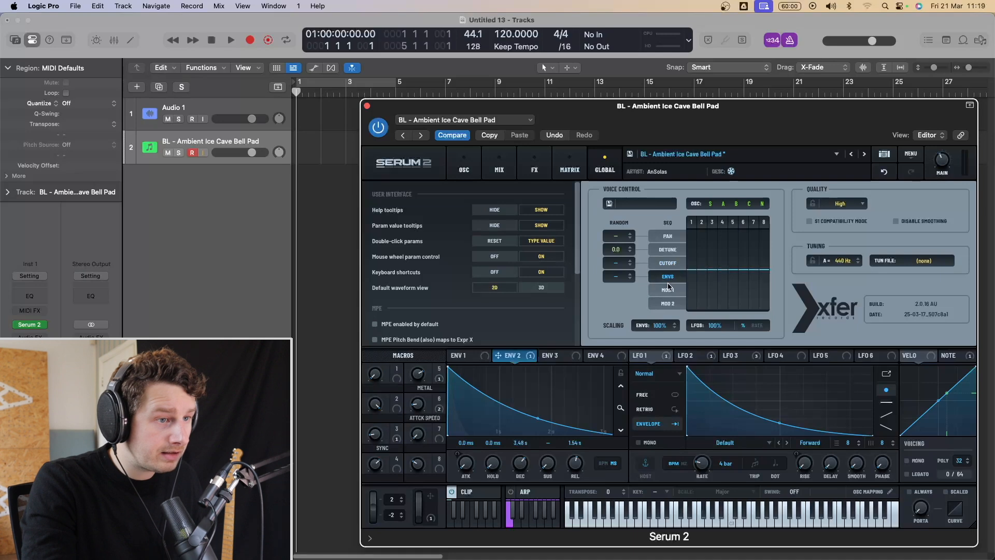
pyautogui.click(671, 264)
pyautogui.click(674, 237)
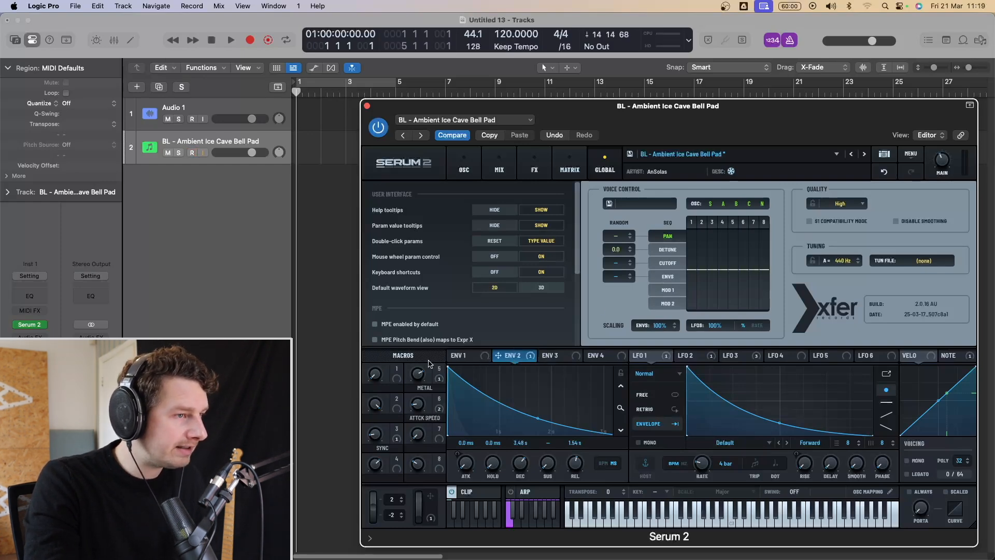
# Step: Open Osc A's wavetable in the editor and reshape its harmonics by setting several bins in the spectrum
pyautogui.click(464, 165)
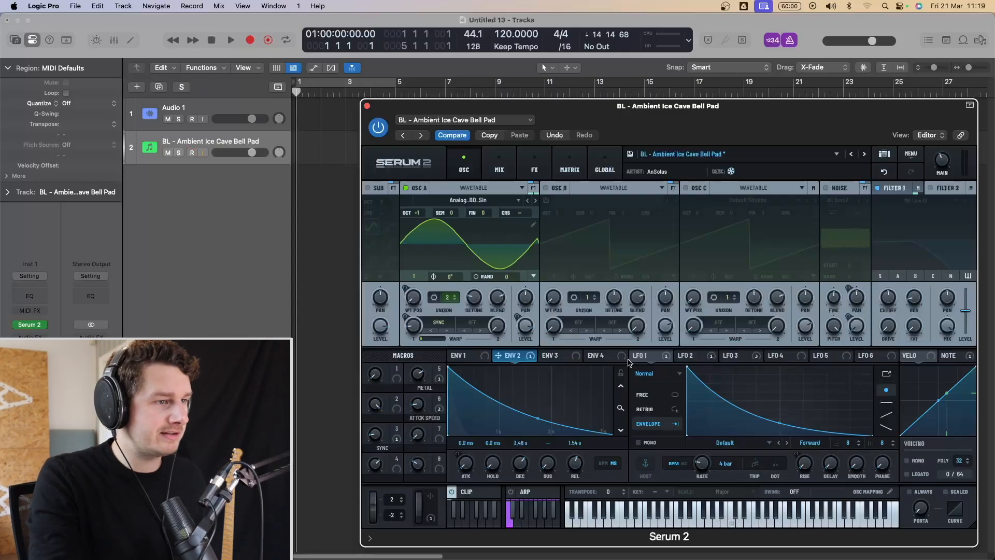
pyautogui.click(533, 225)
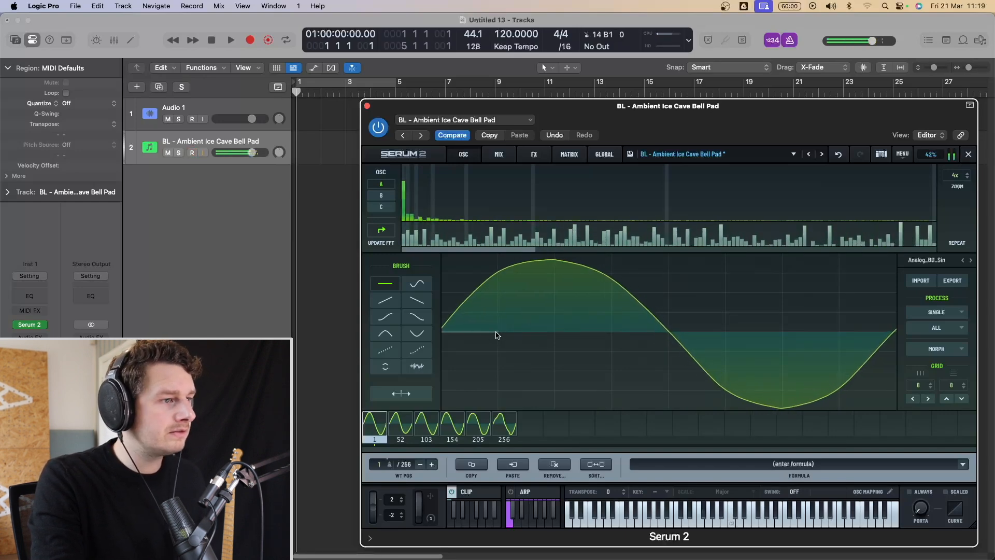
pyautogui.click(437, 199)
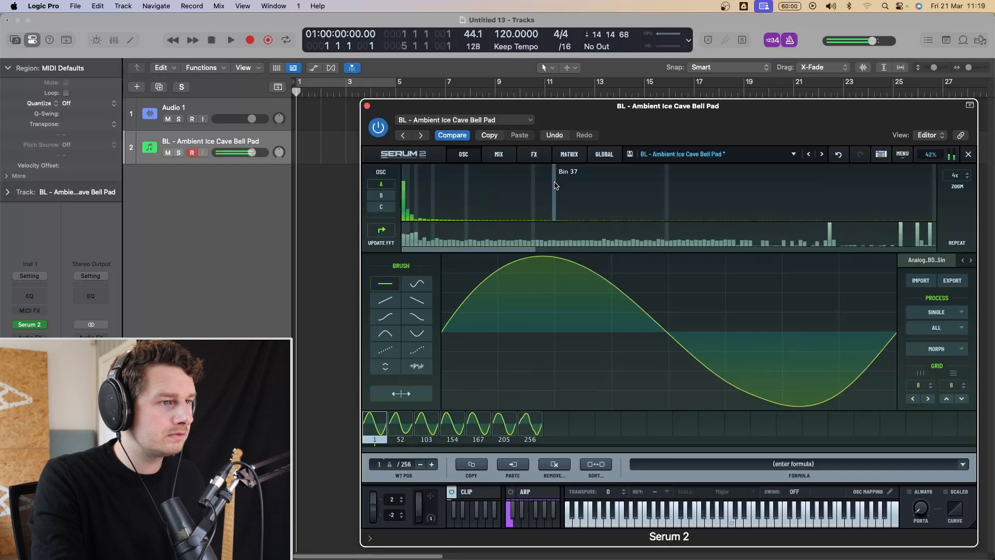
pyautogui.click(633, 192)
pyautogui.click(576, 197)
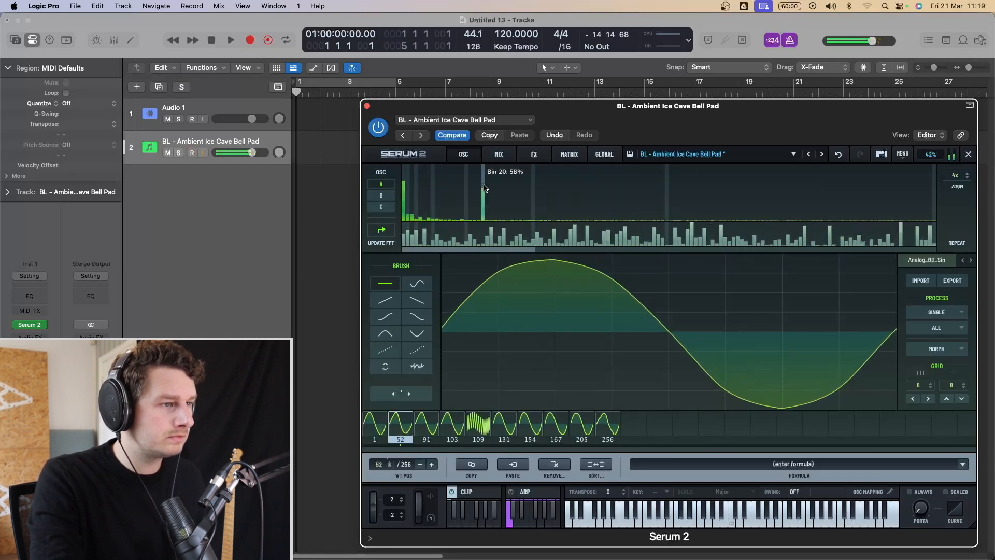
pyautogui.click(425, 173)
pyautogui.click(450, 173)
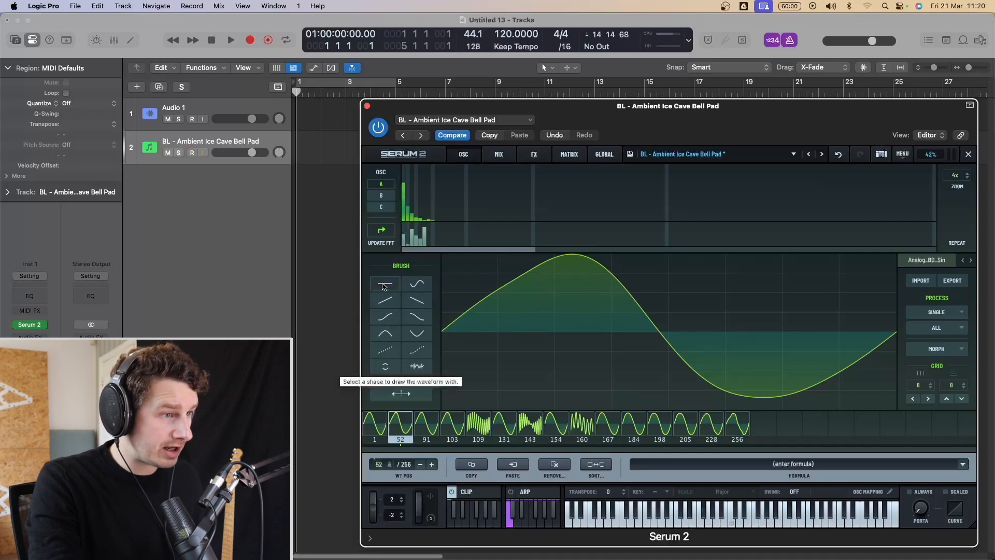
# Step: Redraw wavetable frame 52 with the sine-shaped brush in grid steps and apply Blur Spectra - Adjacent Bins (Grid Size) to all frames
pyautogui.click(424, 286)
pyautogui.moveTo(446, 311)
pyautogui.mouseDown()
pyautogui.moveTo(596, 311)
pyautogui.moveTo(721, 379)
pyautogui.moveTo(871, 334)
pyautogui.moveTo(801, 373)
pyautogui.mouseUp()
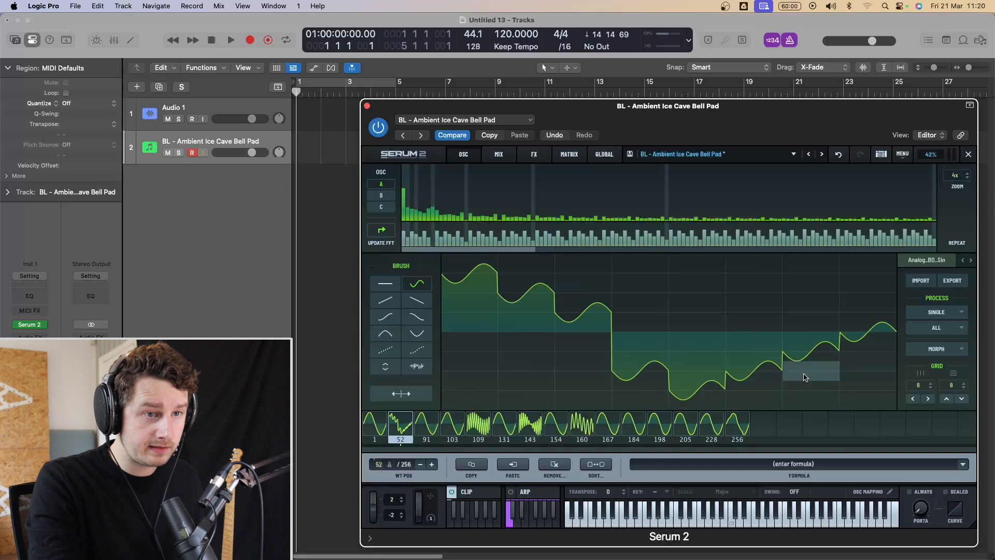
pyautogui.click(948, 317)
pyautogui.click(948, 326)
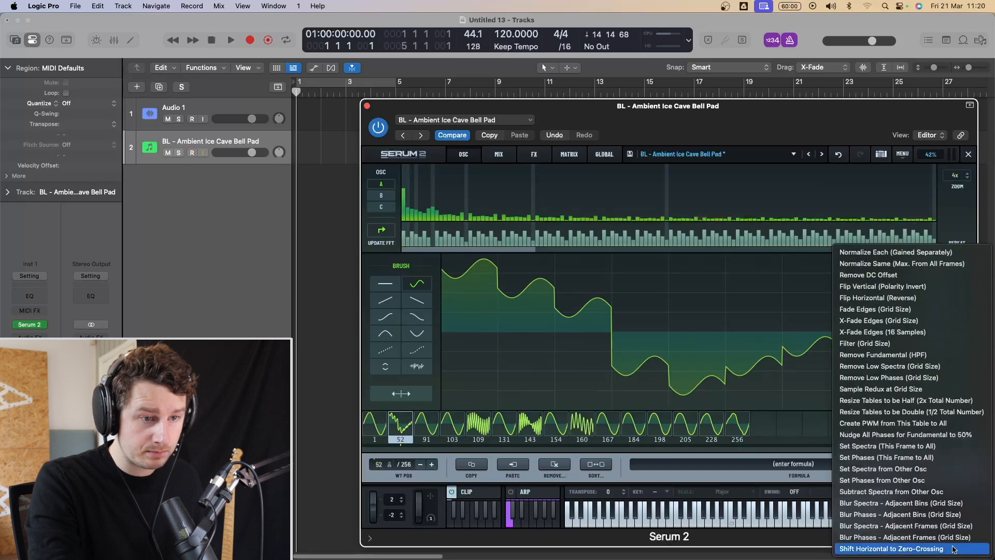
pyautogui.click(952, 502)
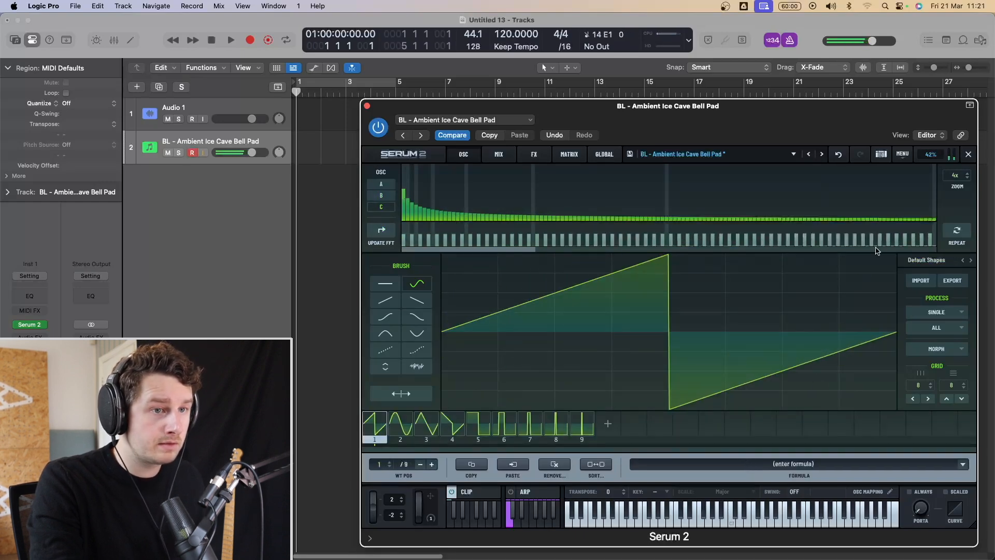
pyautogui.click(969, 155)
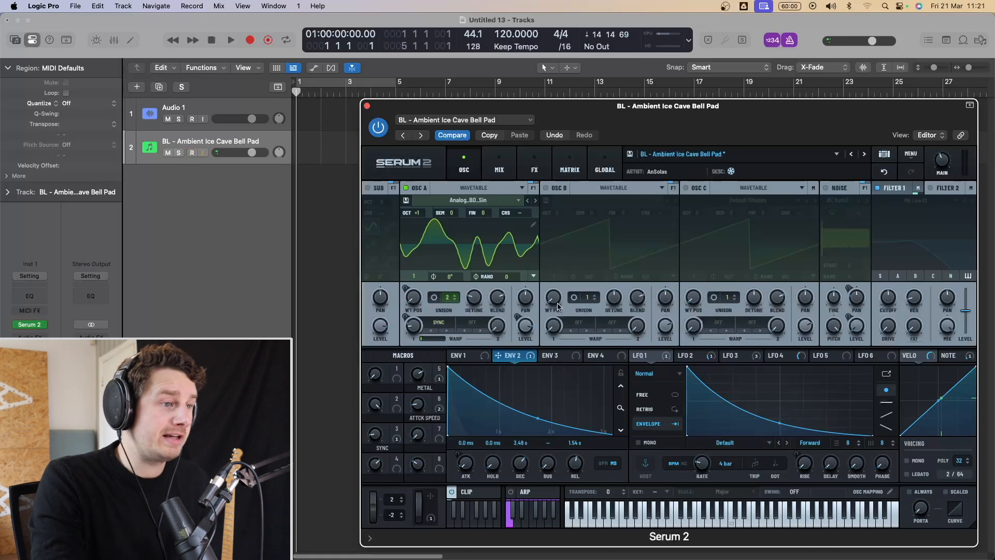